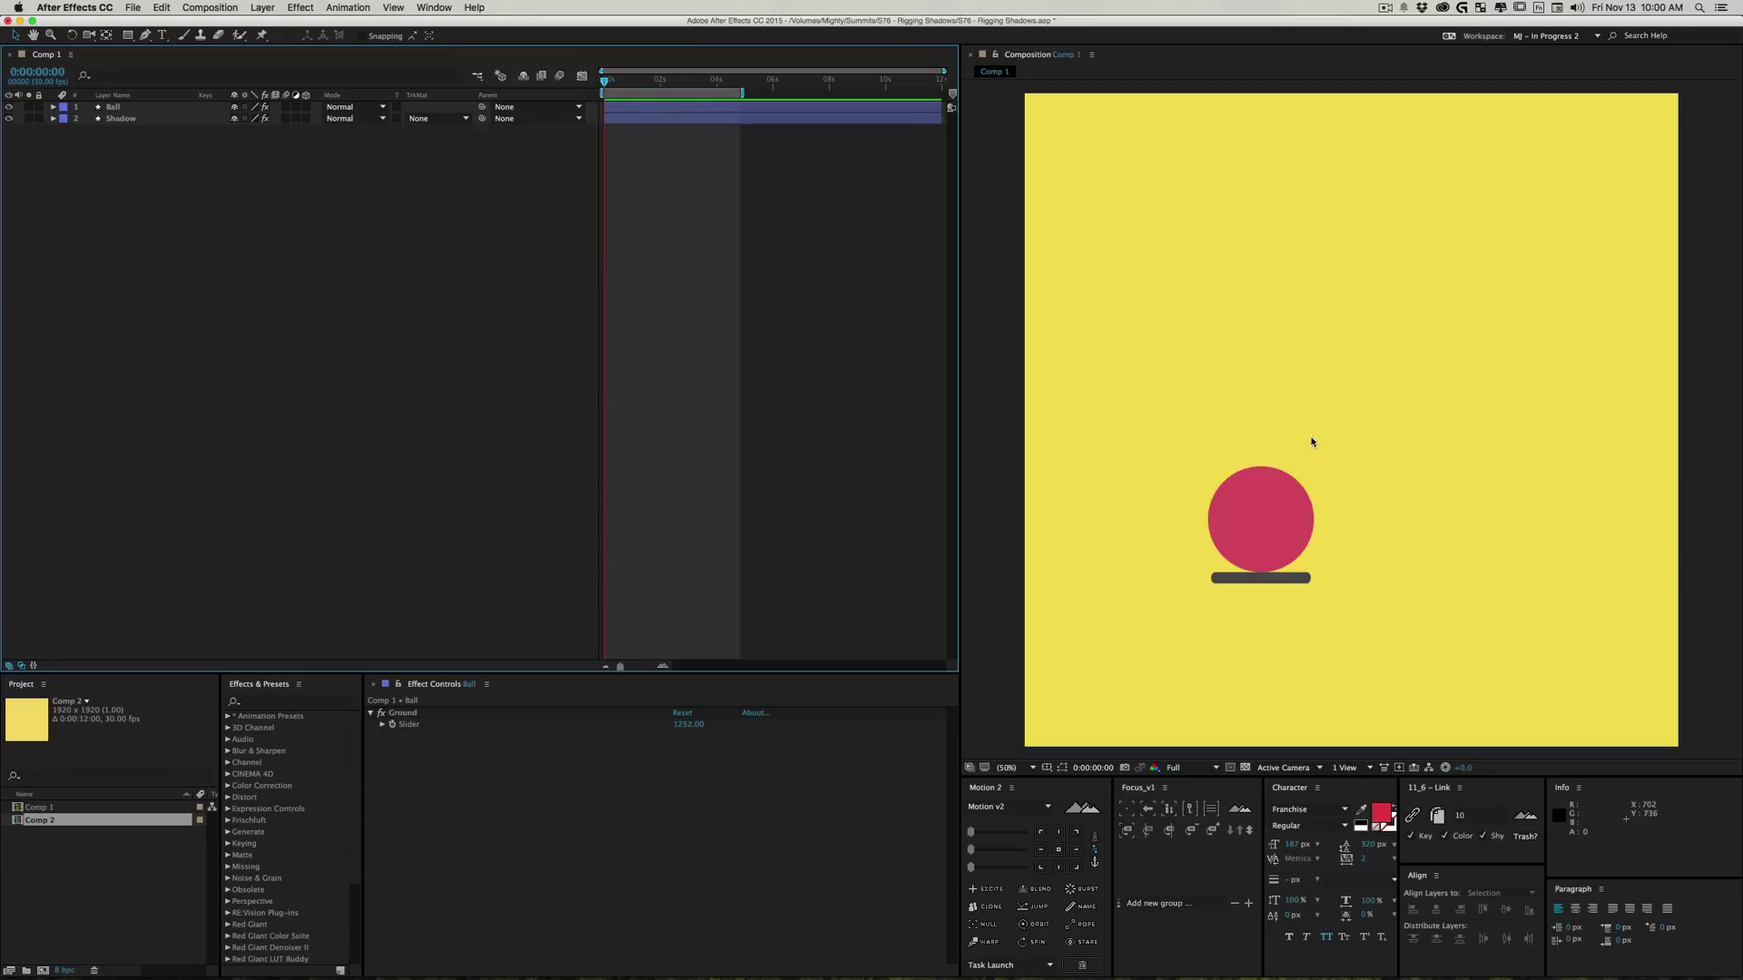
# Step: Move the red ball around Comp 1, both sideways and up and down, to examine how its shadow responds
pyautogui.click(1275, 531)
pyautogui.moveTo(1275, 531); pyautogui.dragTo(1414, 469)
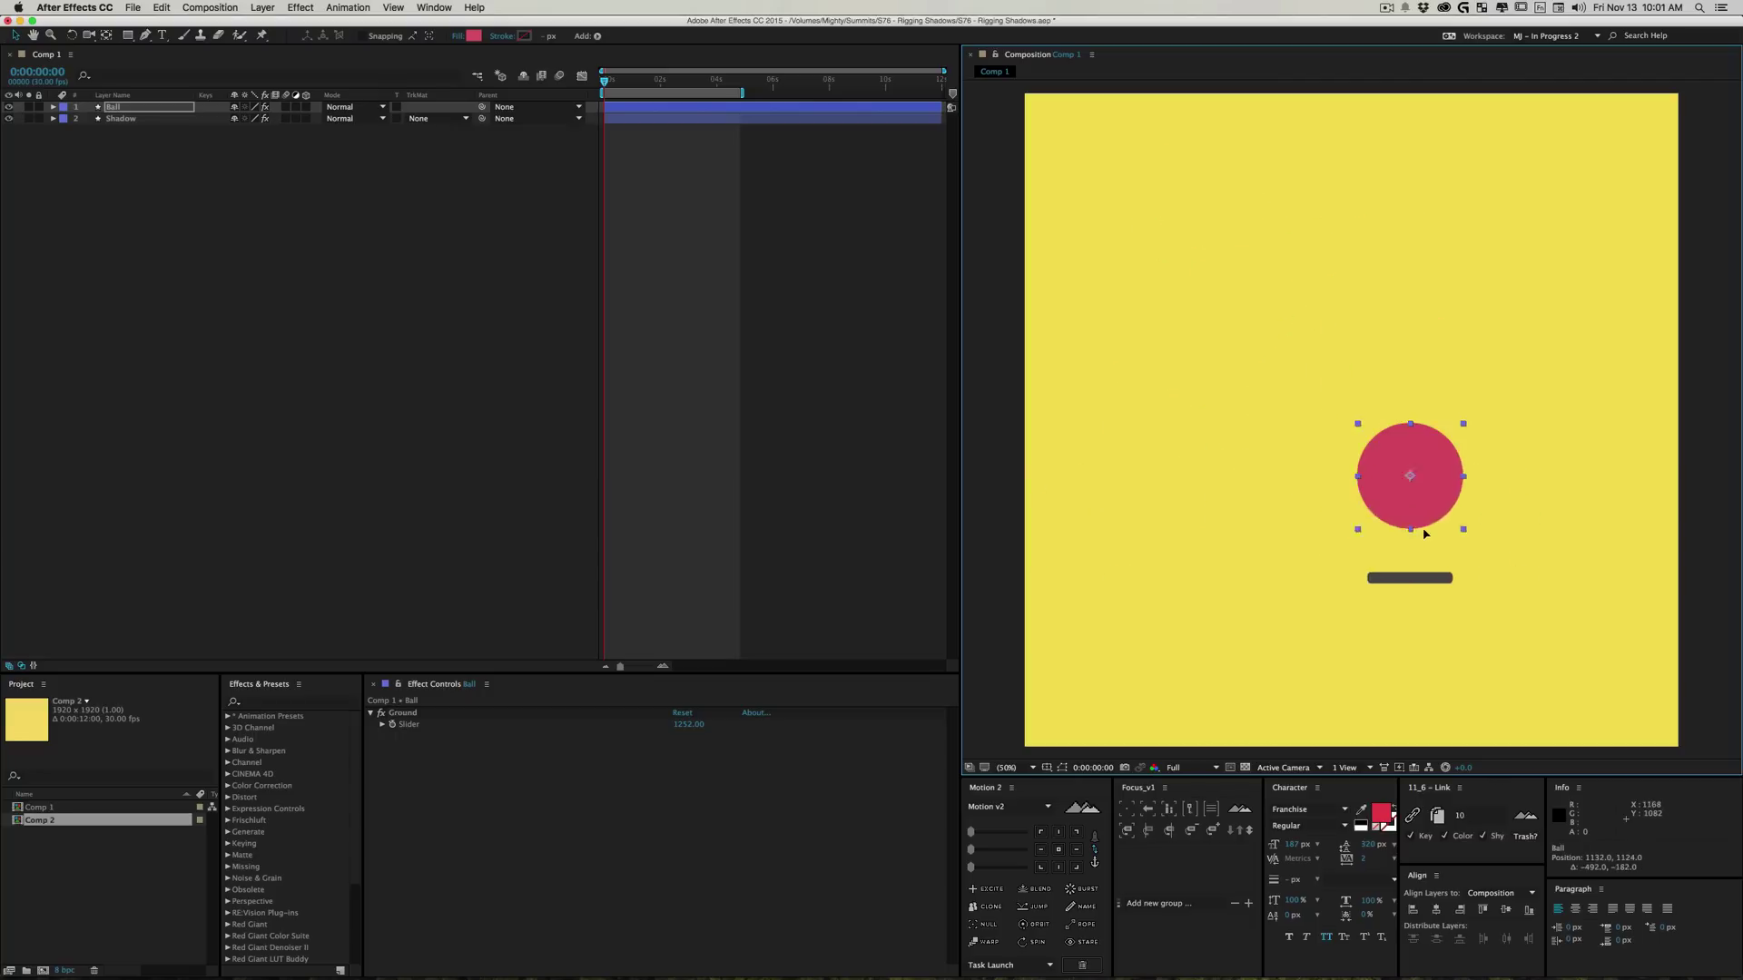
pyautogui.moveTo(1423, 534); pyautogui.dragTo(1417, 519)
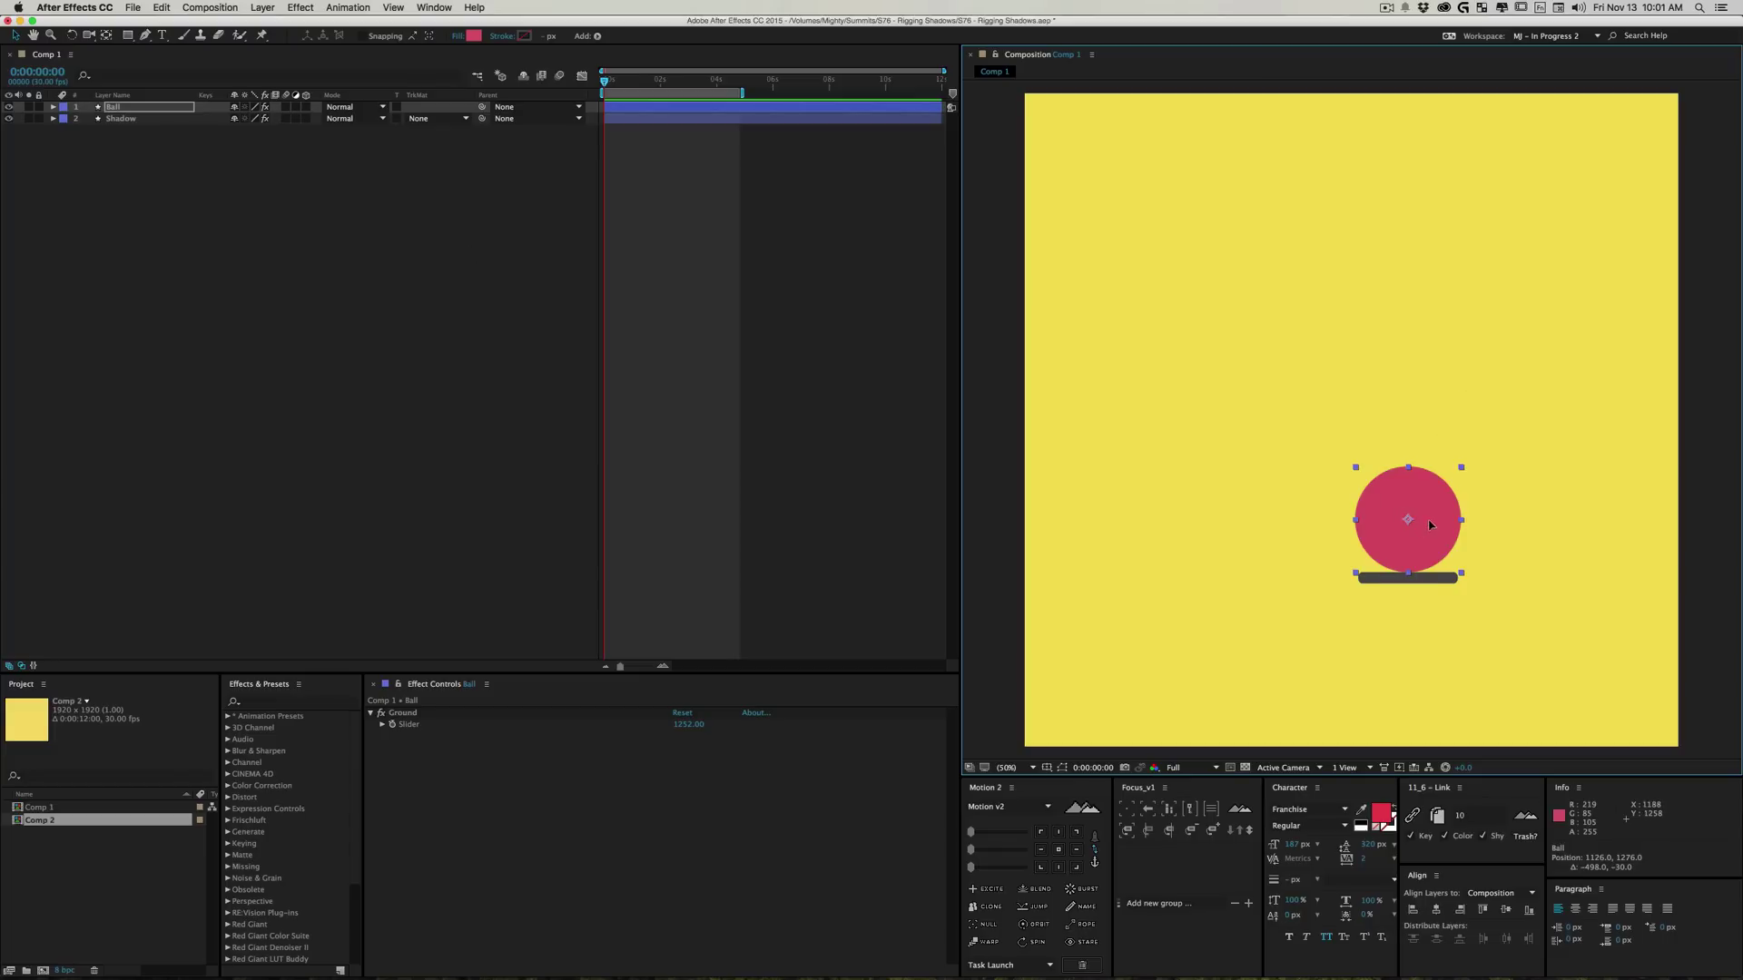
pyautogui.moveTo(1428, 524); pyautogui.dragTo(1302, 560)
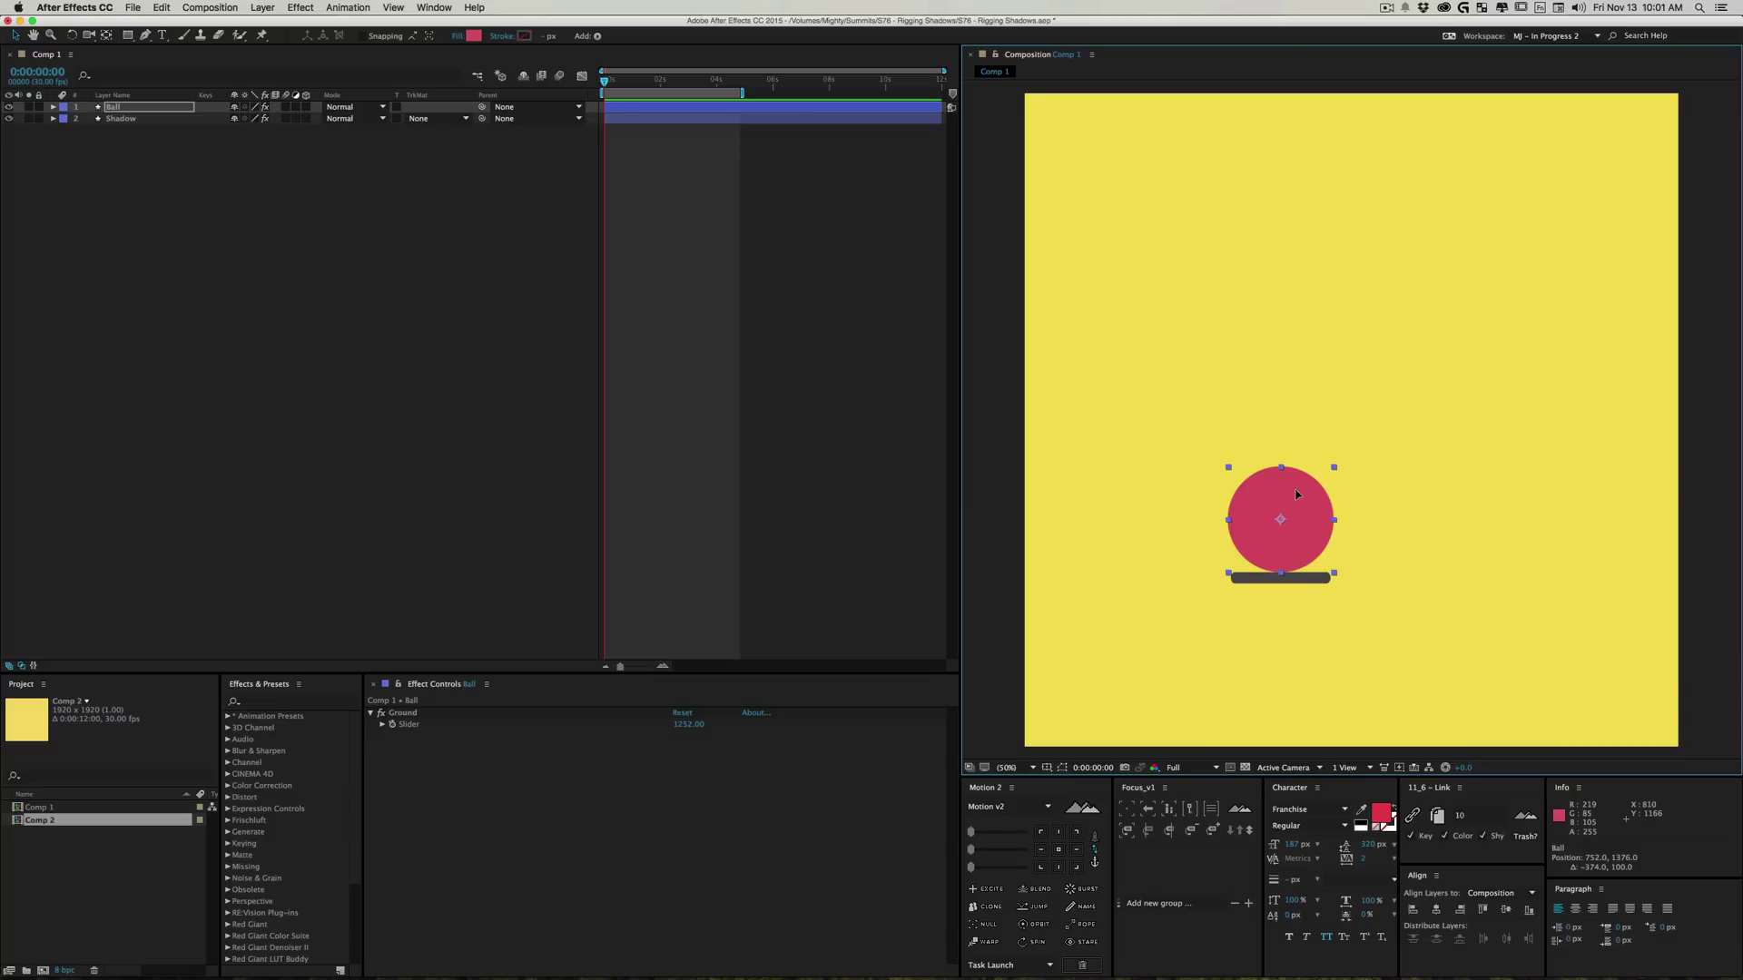
pyautogui.moveTo(1296, 493); pyautogui.dragTo(1266, 408)
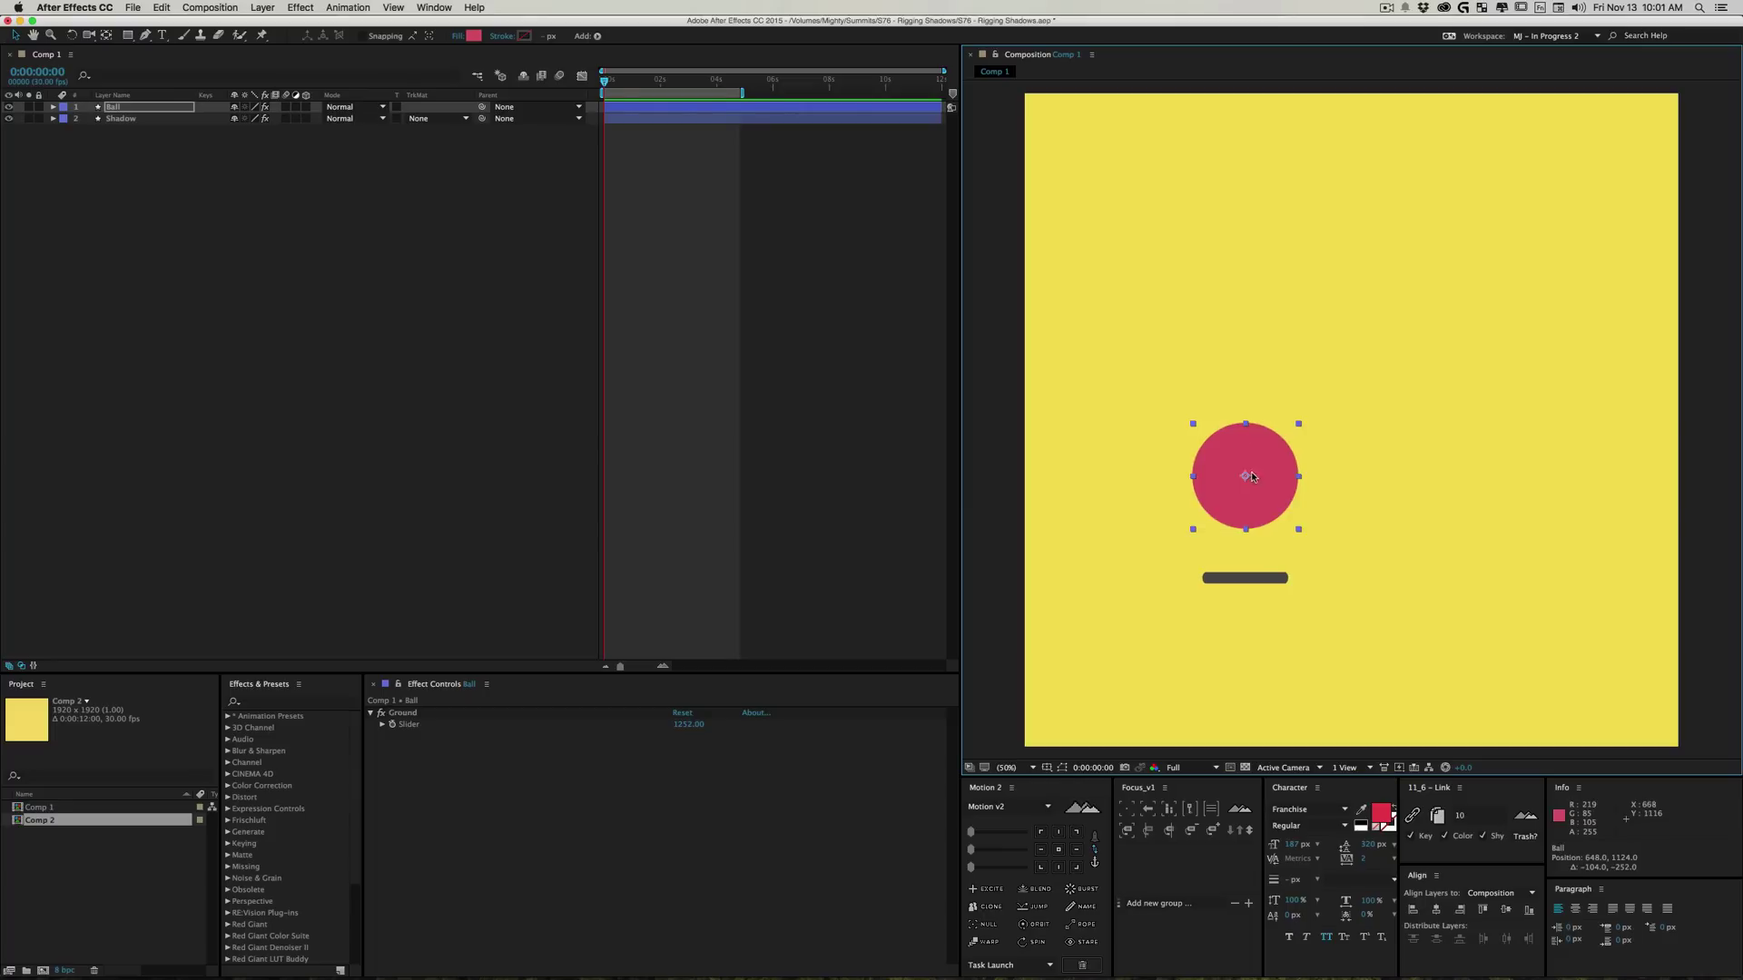
pyautogui.moveTo(1244, 480); pyautogui.dragTo(1141, 462)
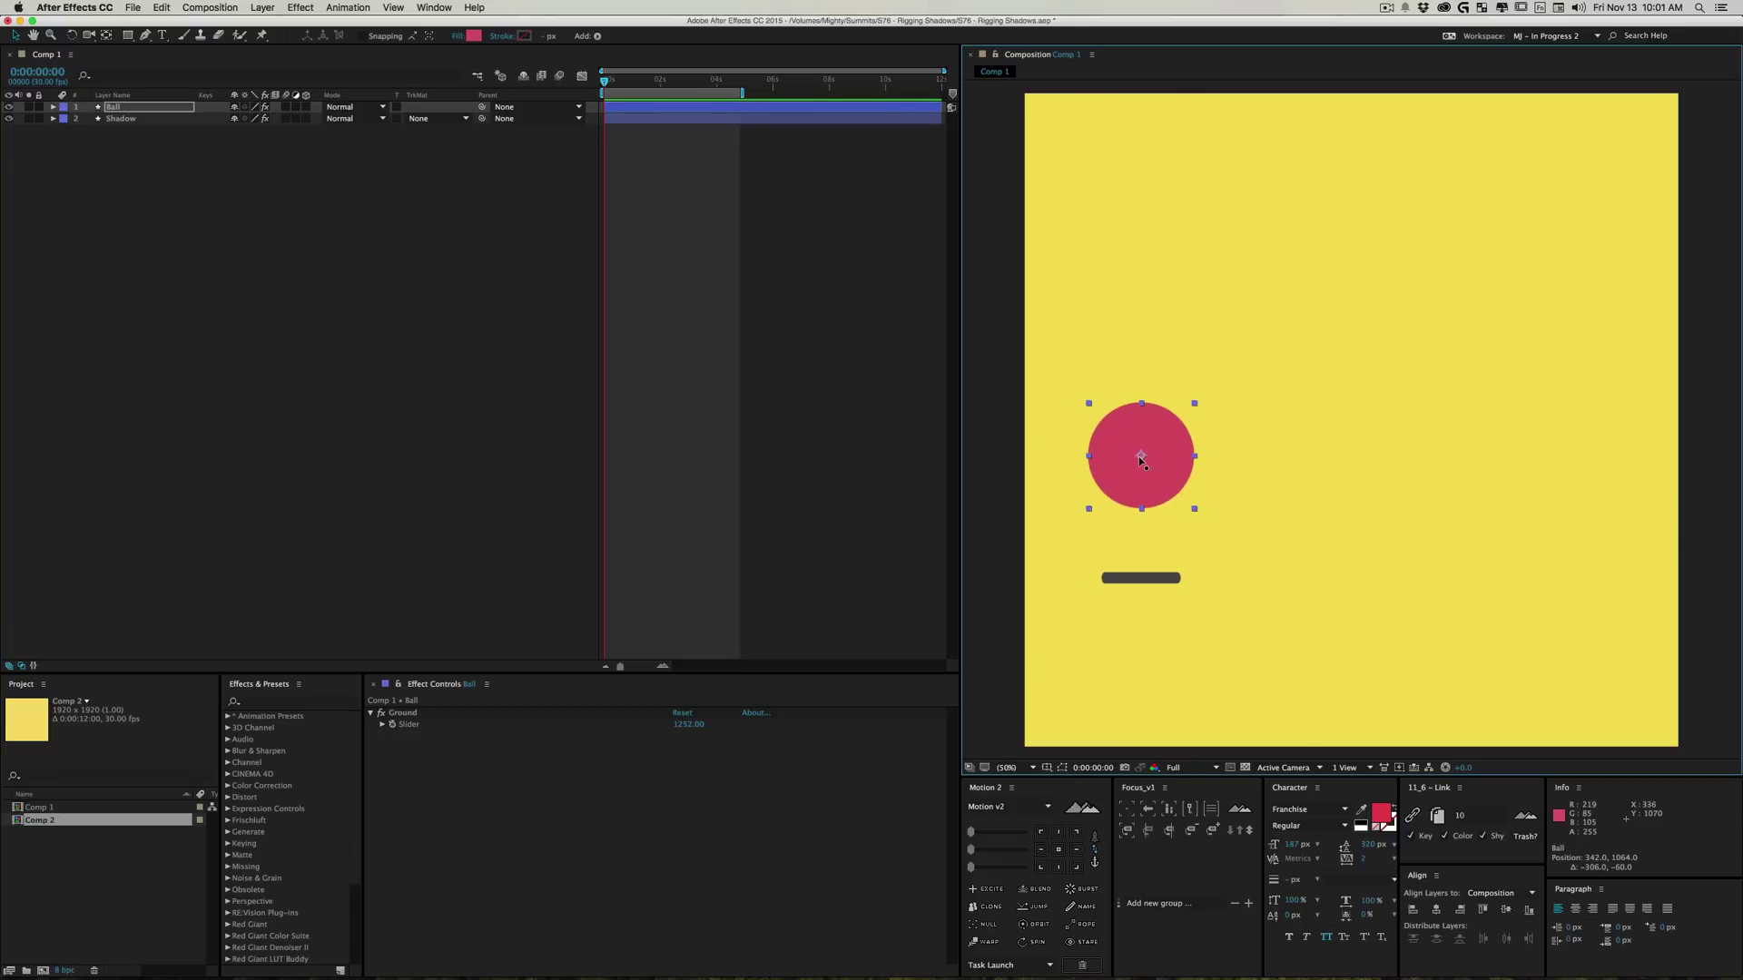
# Step: Create a new composition with the default settings
pyautogui.press('super')
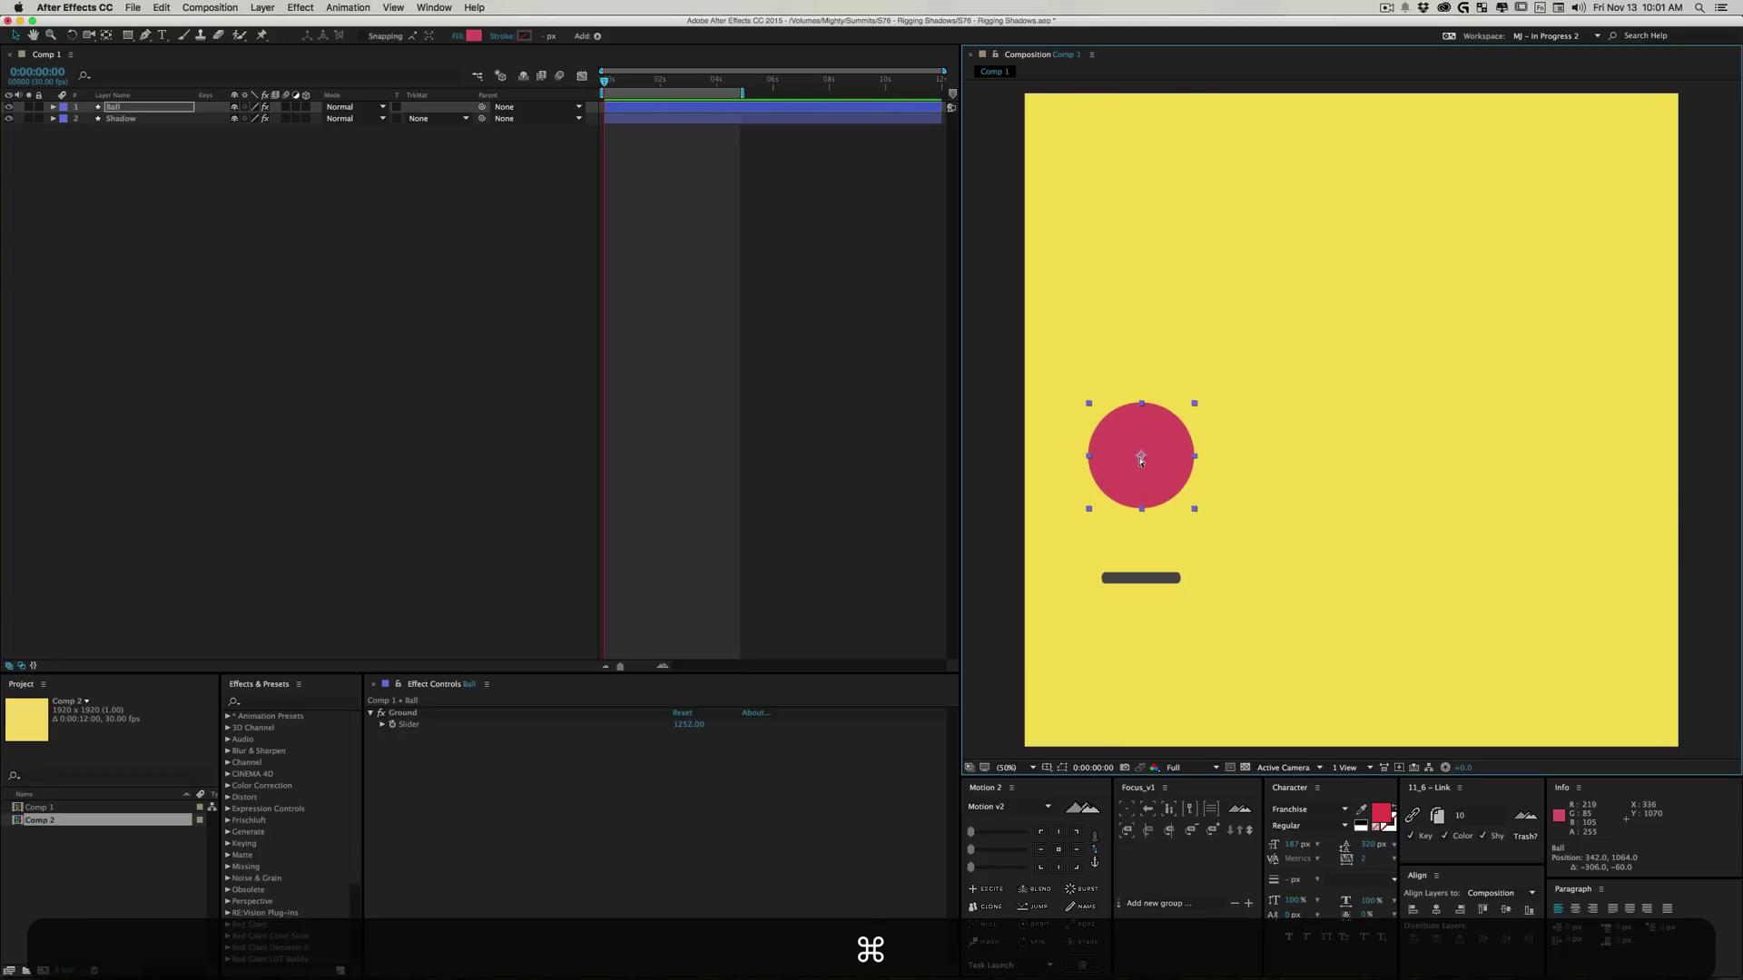
pyautogui.press('super+n')
pyautogui.press('super+Return')
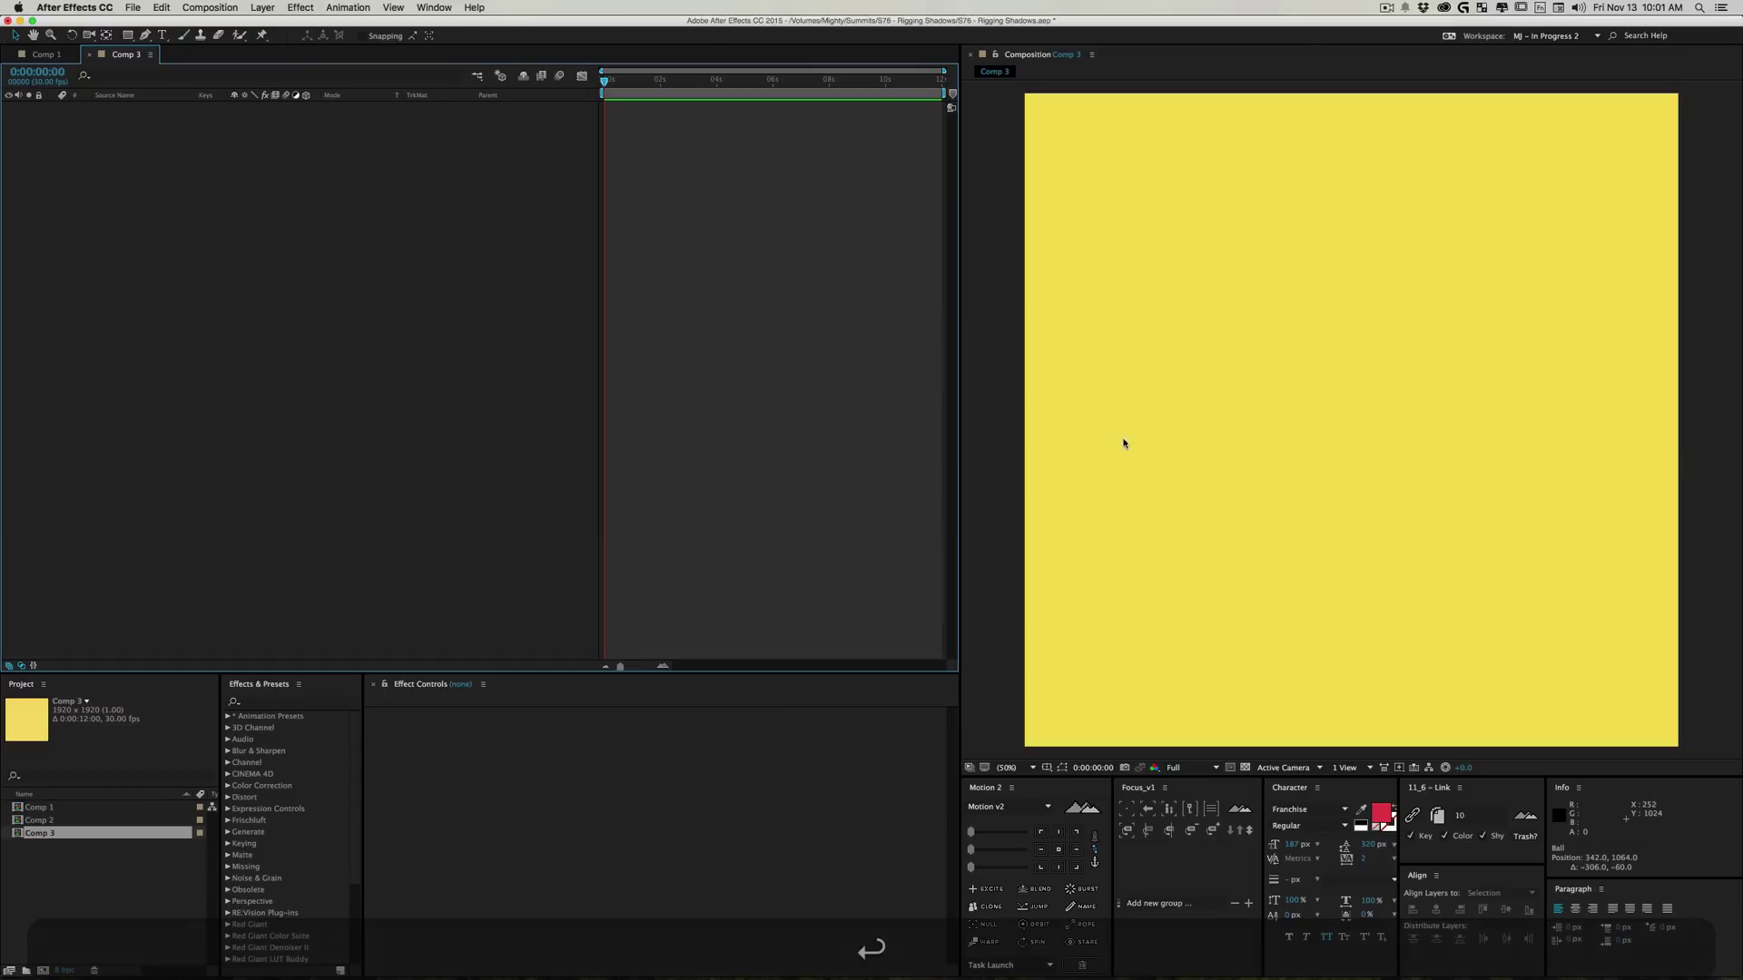
pyautogui.click(1315, 243)
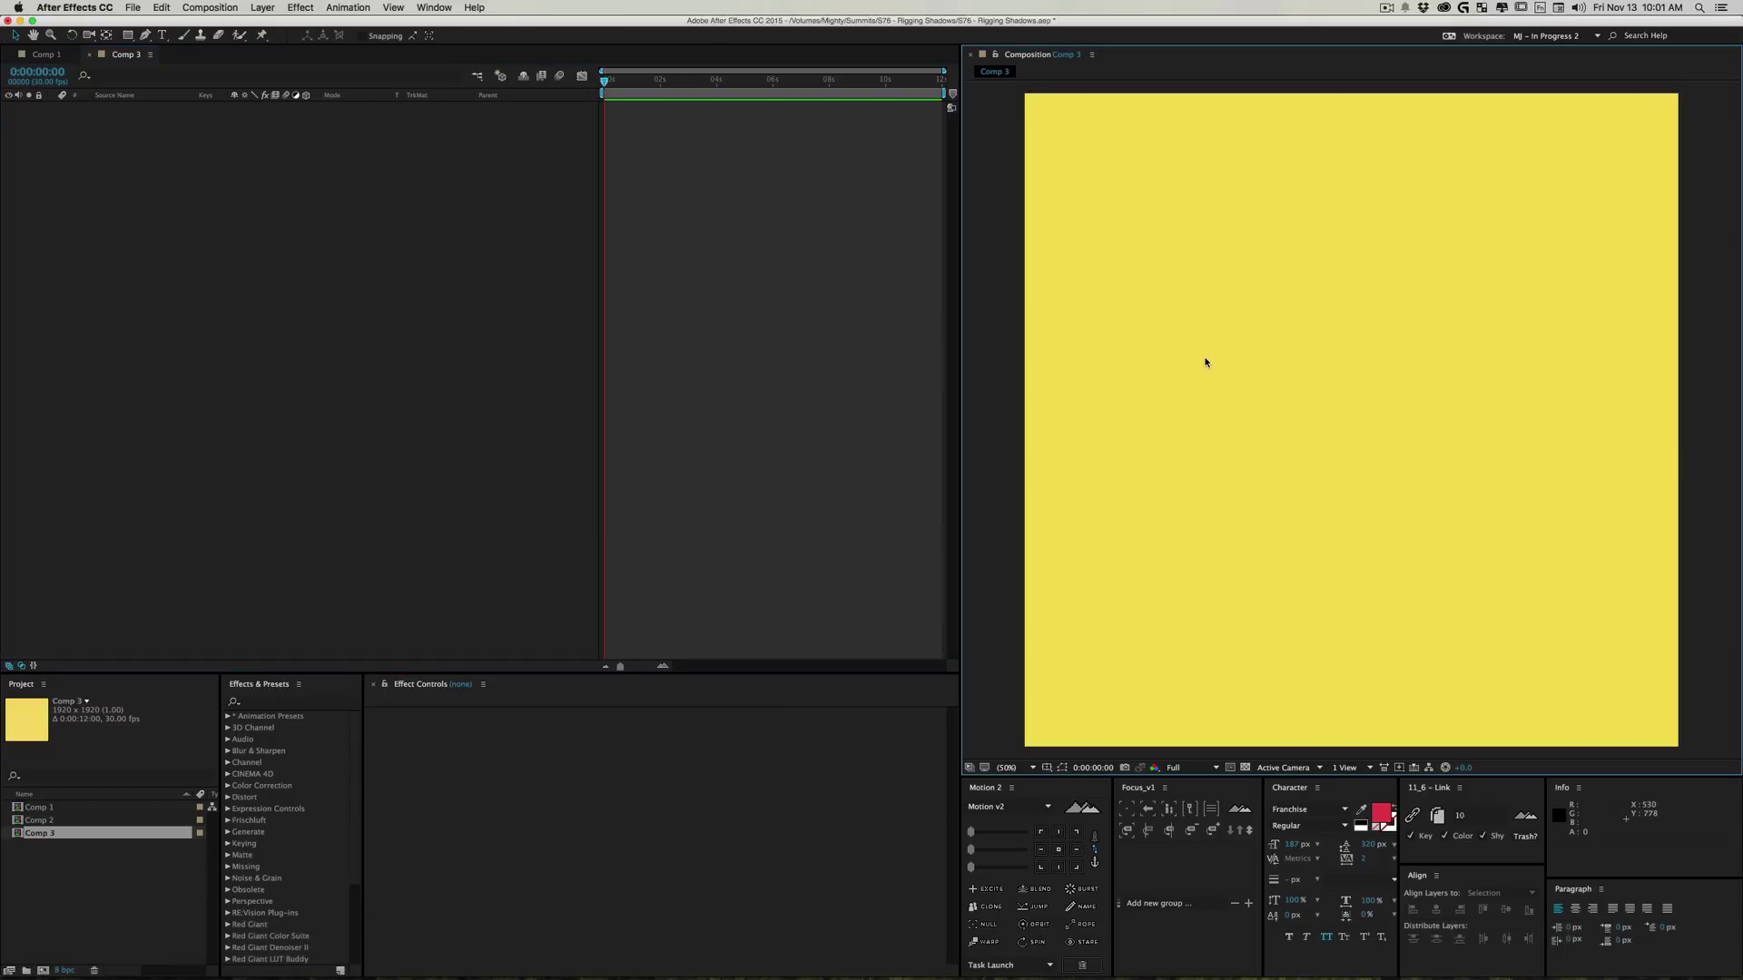
pyautogui.press('q')
pyautogui.moveTo(1241, 263); pyautogui.dragTo(1371, 392)
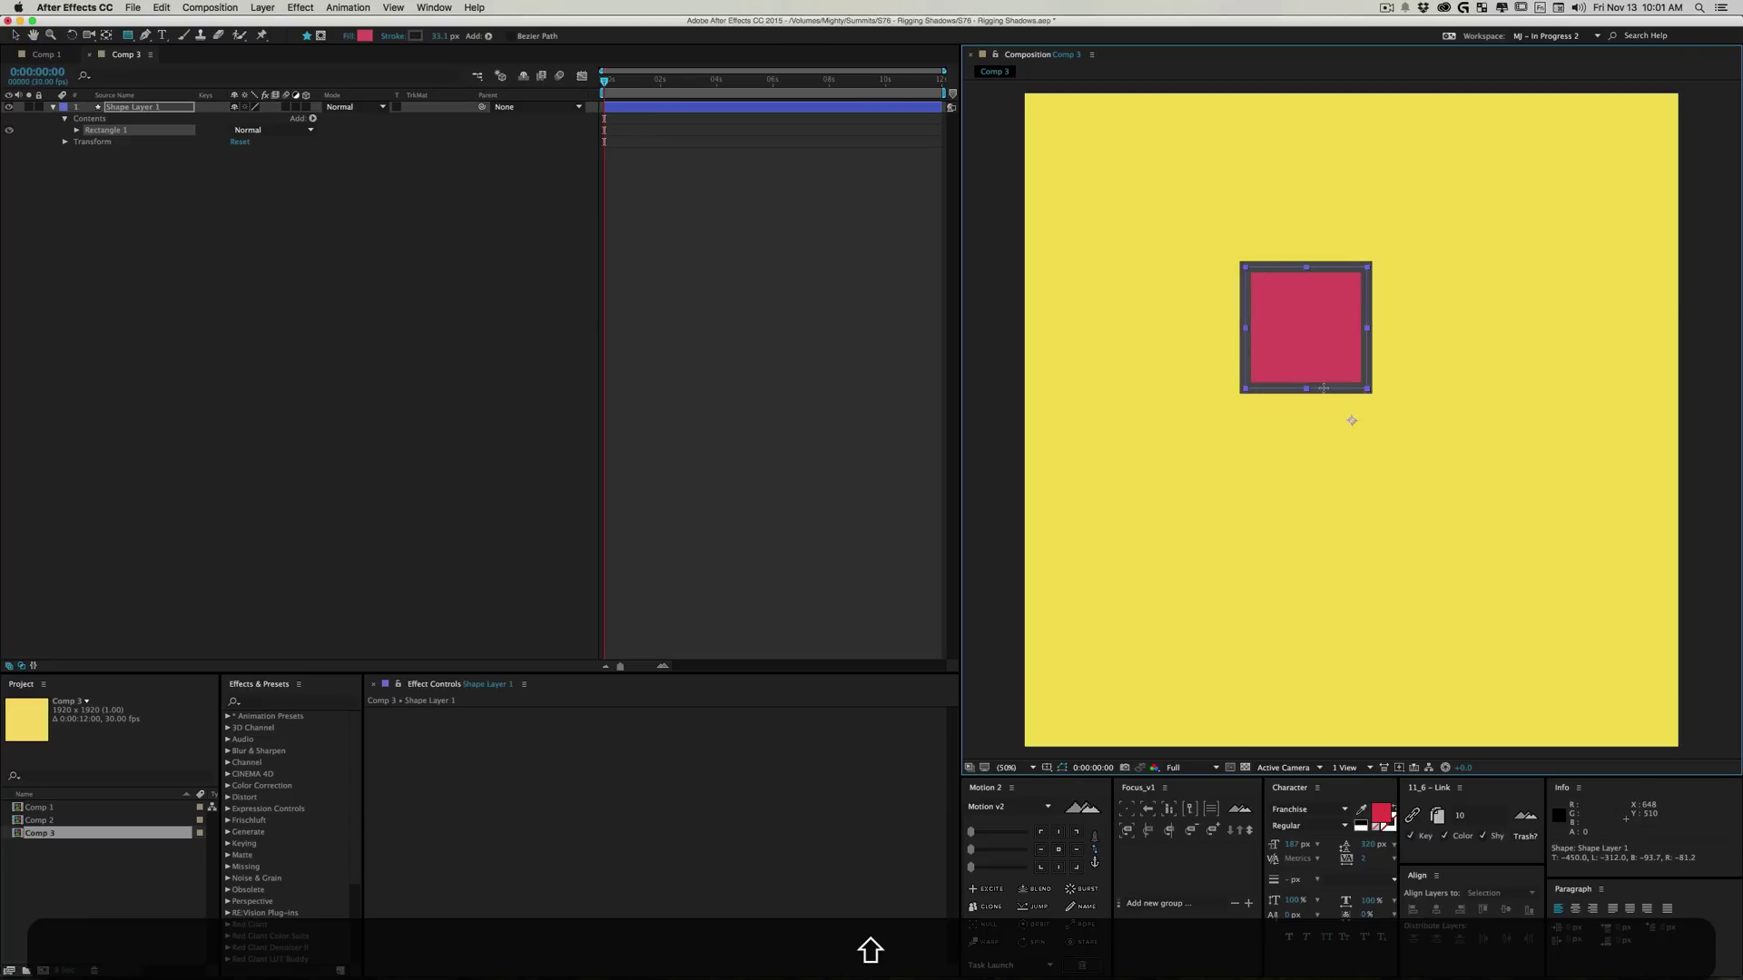
pyautogui.press('super+shift+z')
pyautogui.press('super+z')
# Step: Draw a red circle above the canvas centre with the Ellipse tool and turn off its stroke
pyautogui.press('q')
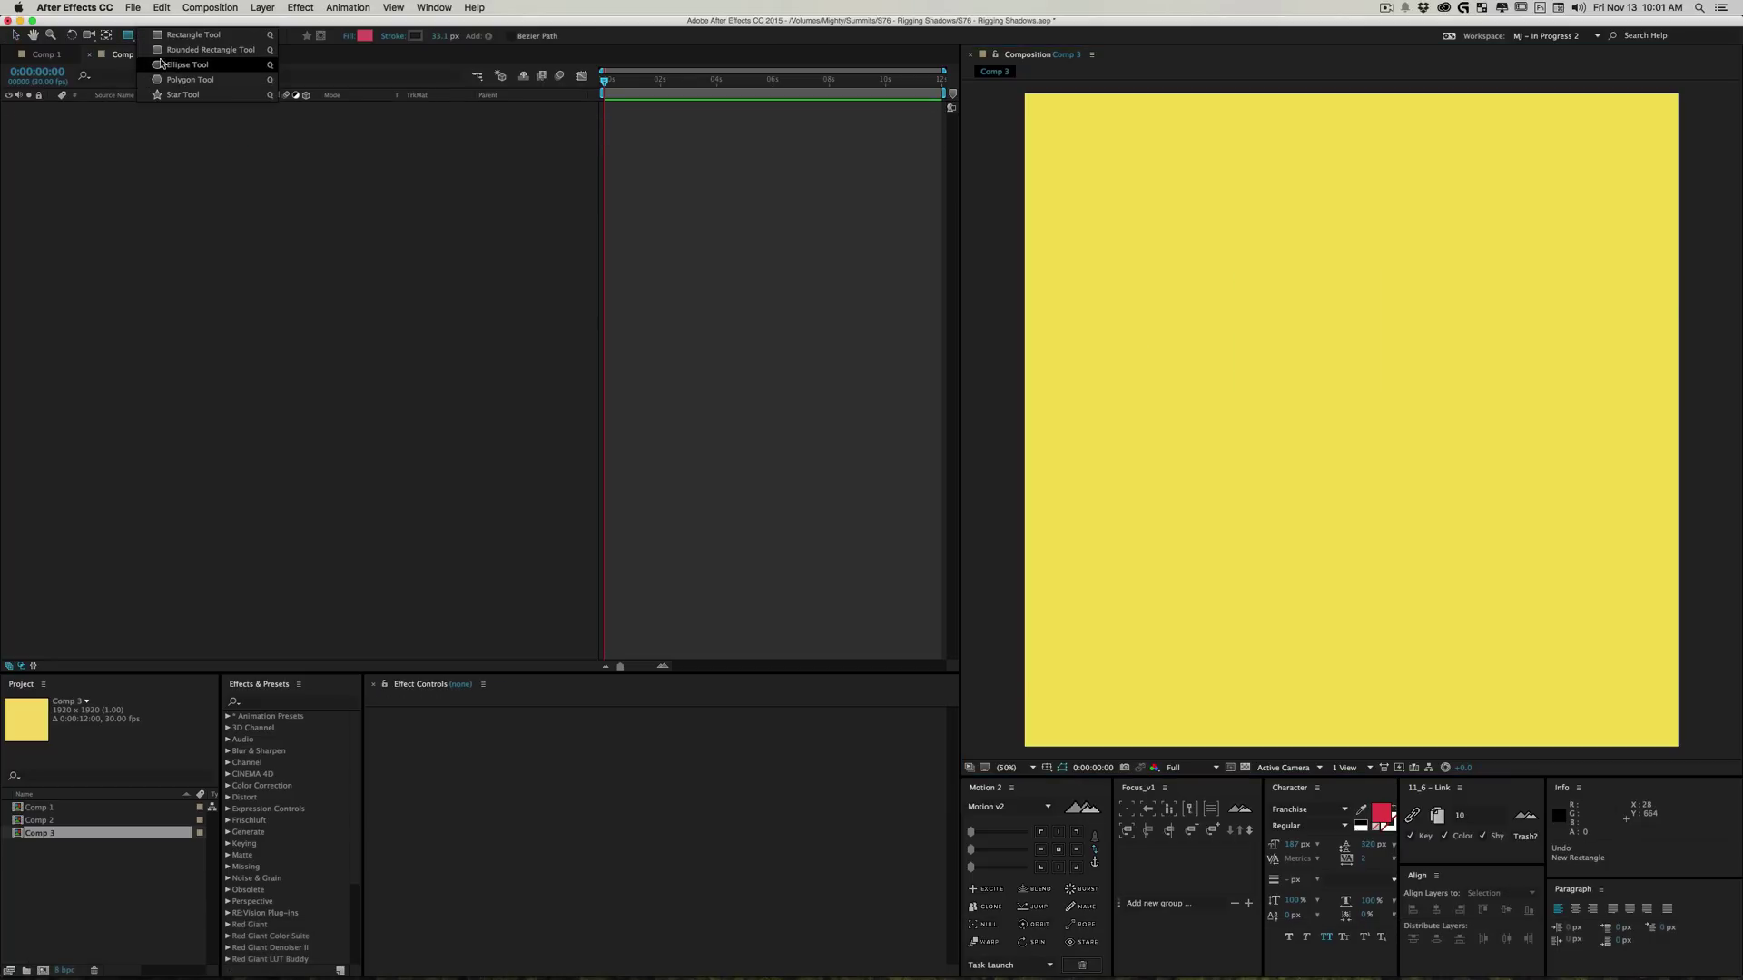
pyautogui.moveTo(1195, 274); pyautogui.dragTo(1350, 429)
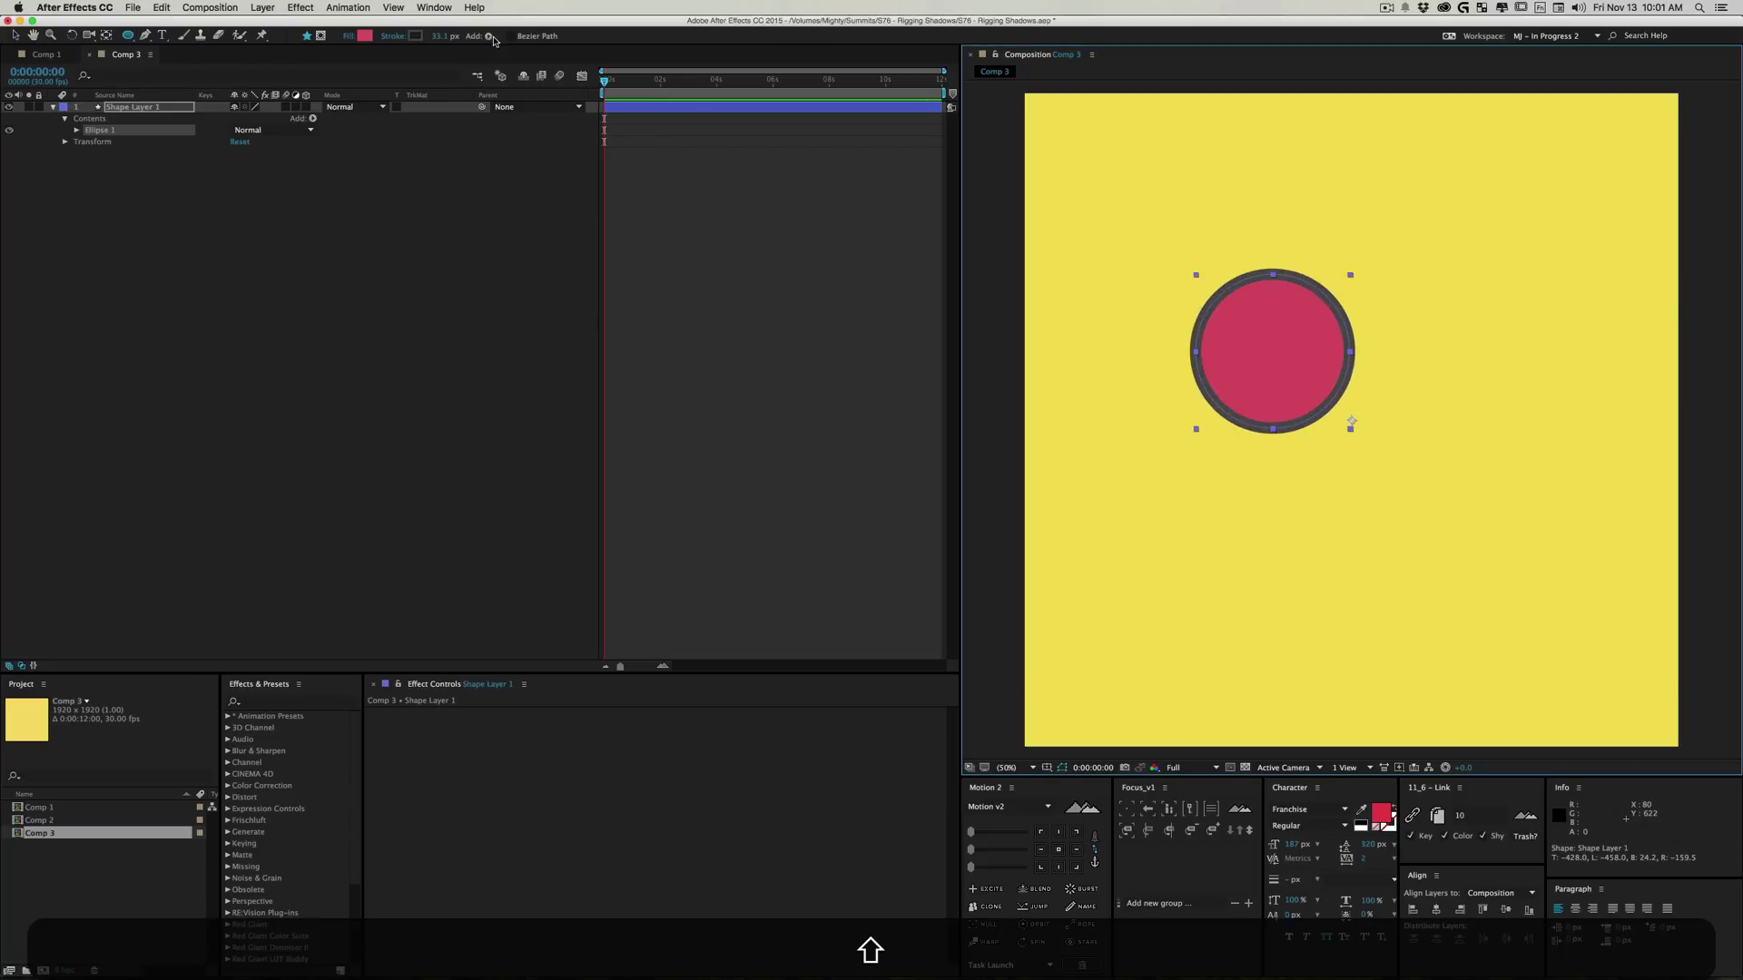
pyautogui.keyDown('alt'); pyautogui.keyDown('shift'); pyautogui.click(415, 37); pyautogui.keyUp('shift'); pyautogui.keyUp('alt')
pyautogui.keyDown('alt'); pyautogui.keyDown('shift'); pyautogui.click(415, 36); pyautogui.keyUp('shift'); pyautogui.keyUp('alt')
pyautogui.keyDown('alt'); pyautogui.click(416, 36); pyautogui.keyUp('alt')
pyautogui.keyDown('alt'); pyautogui.click(415, 36); pyautogui.keyUp('alt')
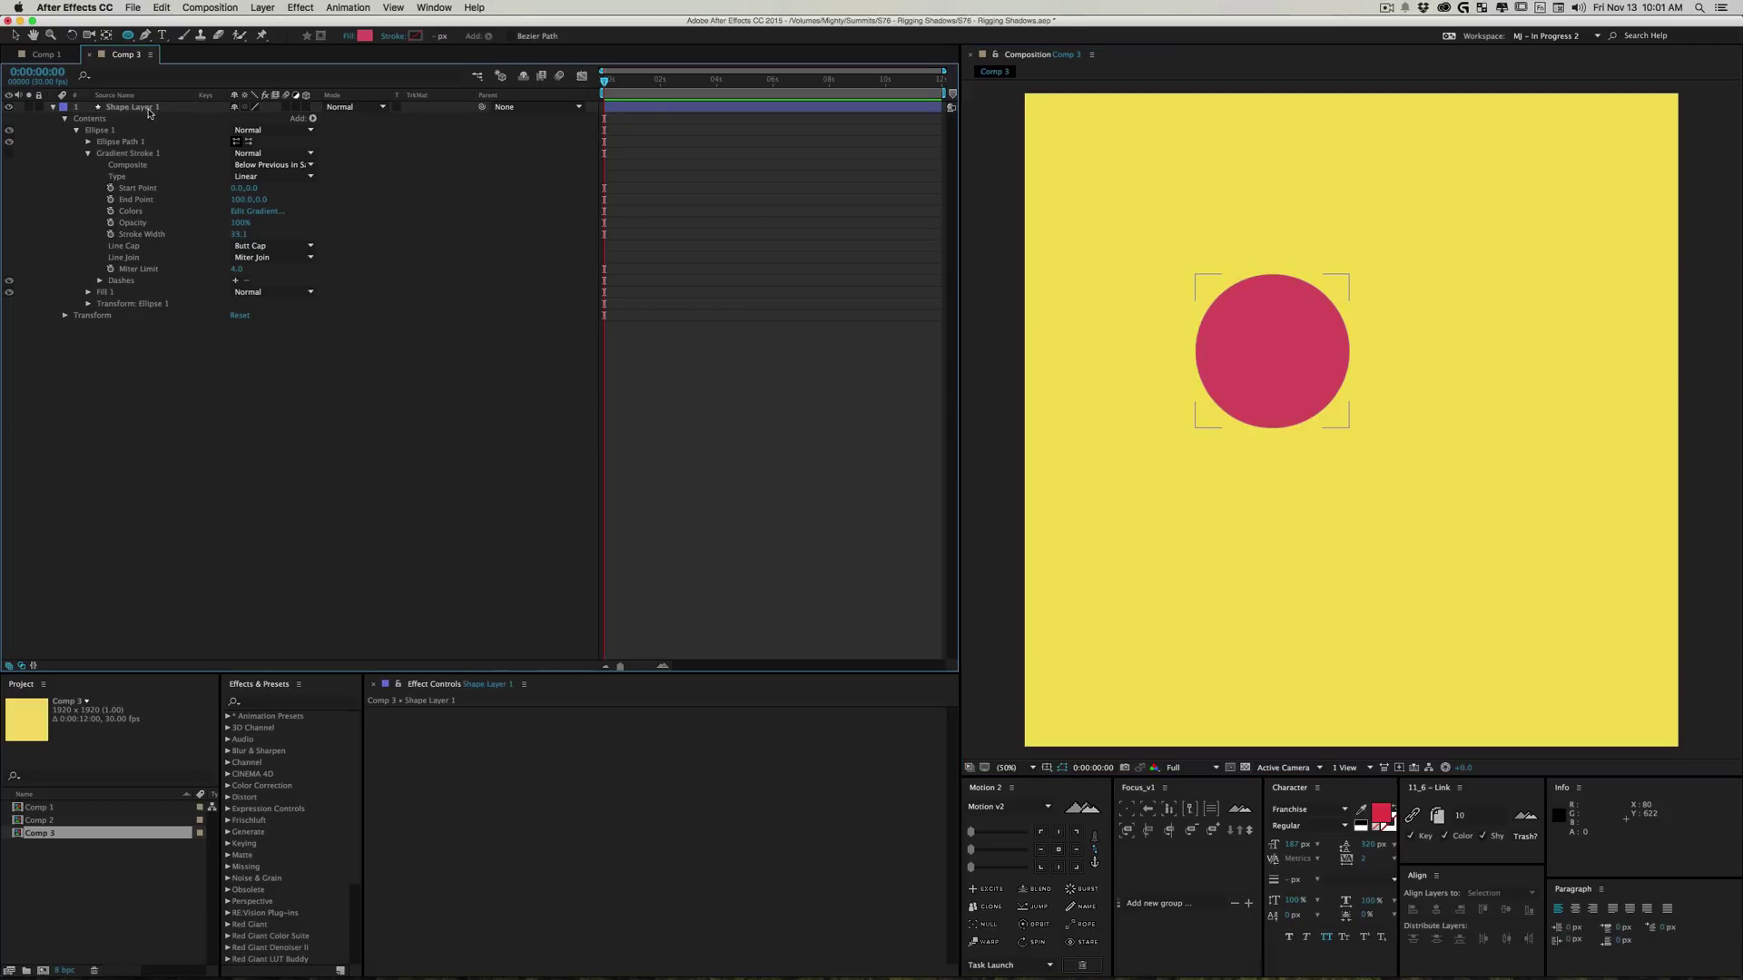
# Step: Center the circle layer's anchor point within the shape and move the circle down to about (718, 1182)
pyautogui.click(878, 343)
pyautogui.click(1058, 849)
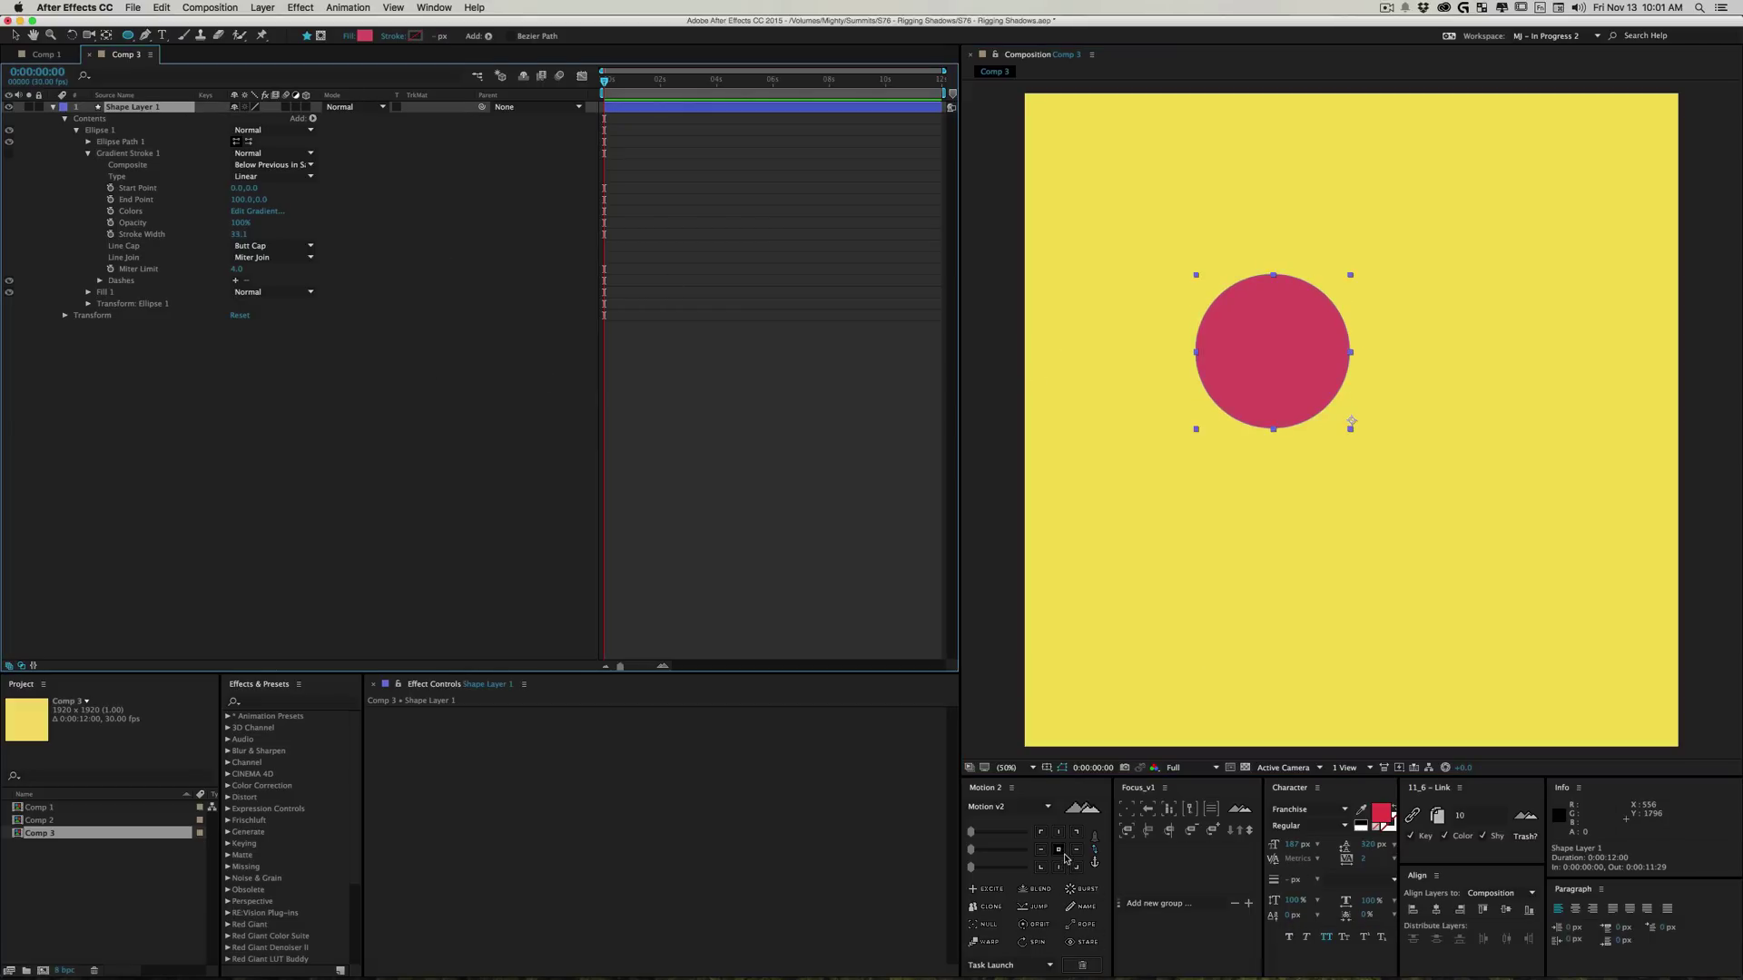
pyautogui.press('v')
pyautogui.moveTo(1297, 379); pyautogui.dragTo(1311, 574)
pyautogui.moveTo(1312, 444); pyautogui.dragTo(1288, 519)
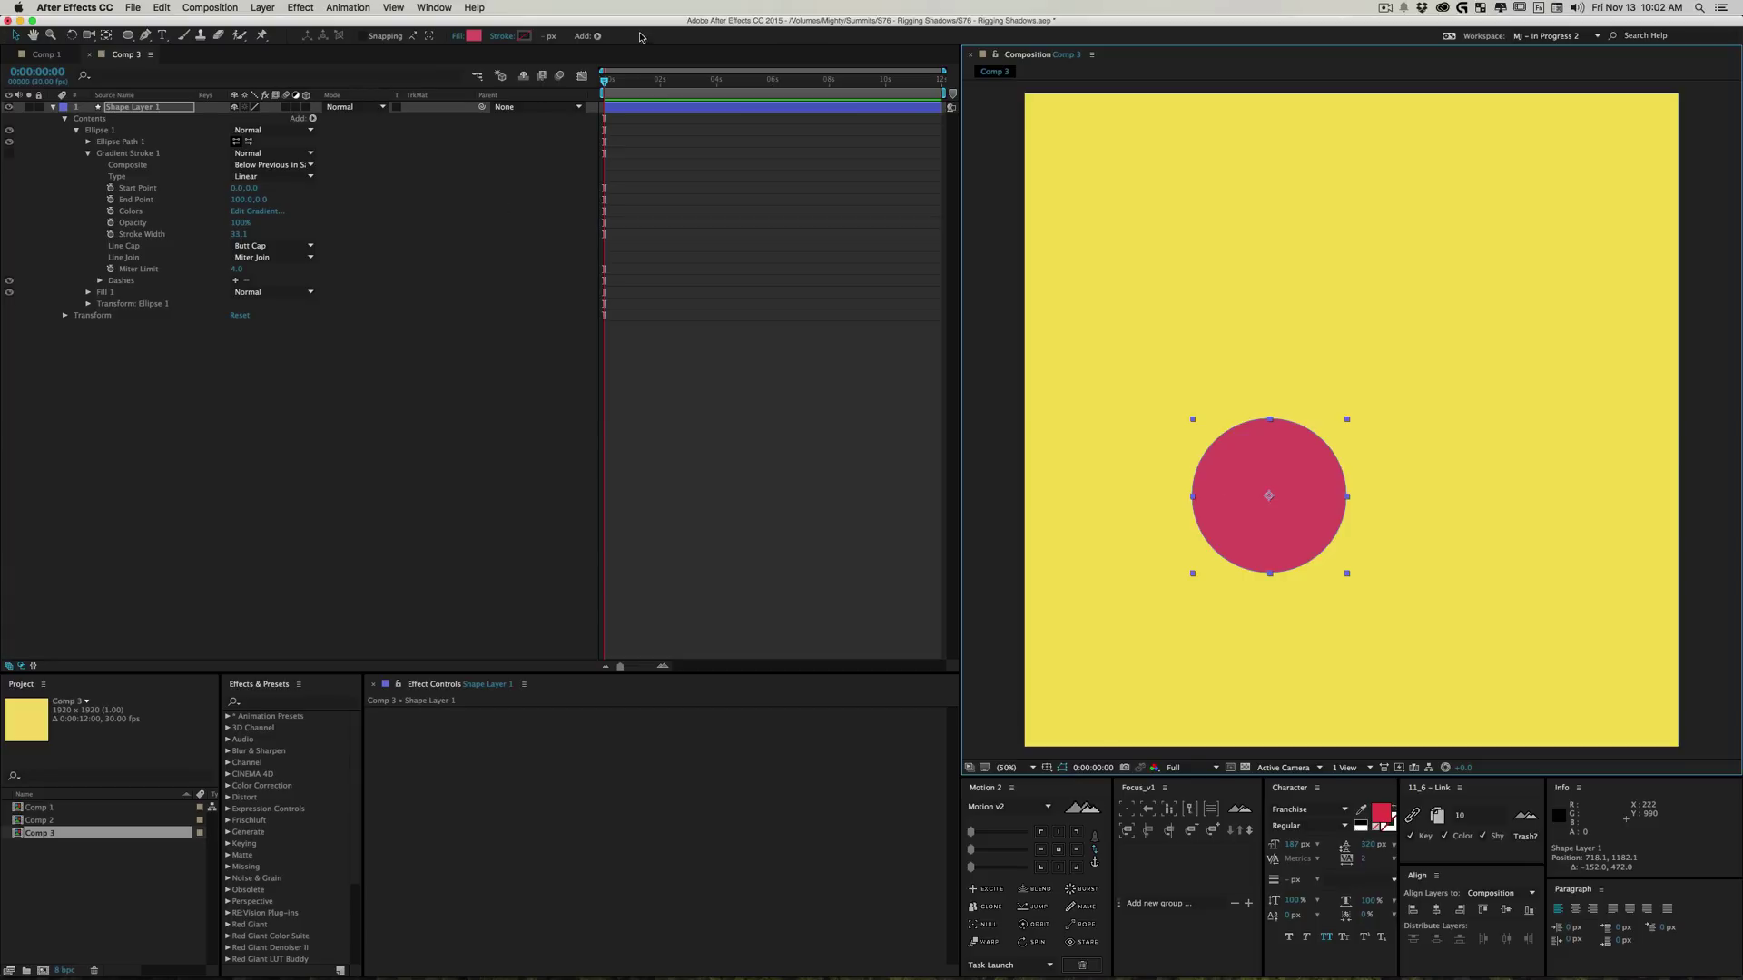
# Step: Keyframe the circle's position at 0:00:00:00, then move it to about (1202, 1148) at 0:00:02:05
pyautogui.press('p')
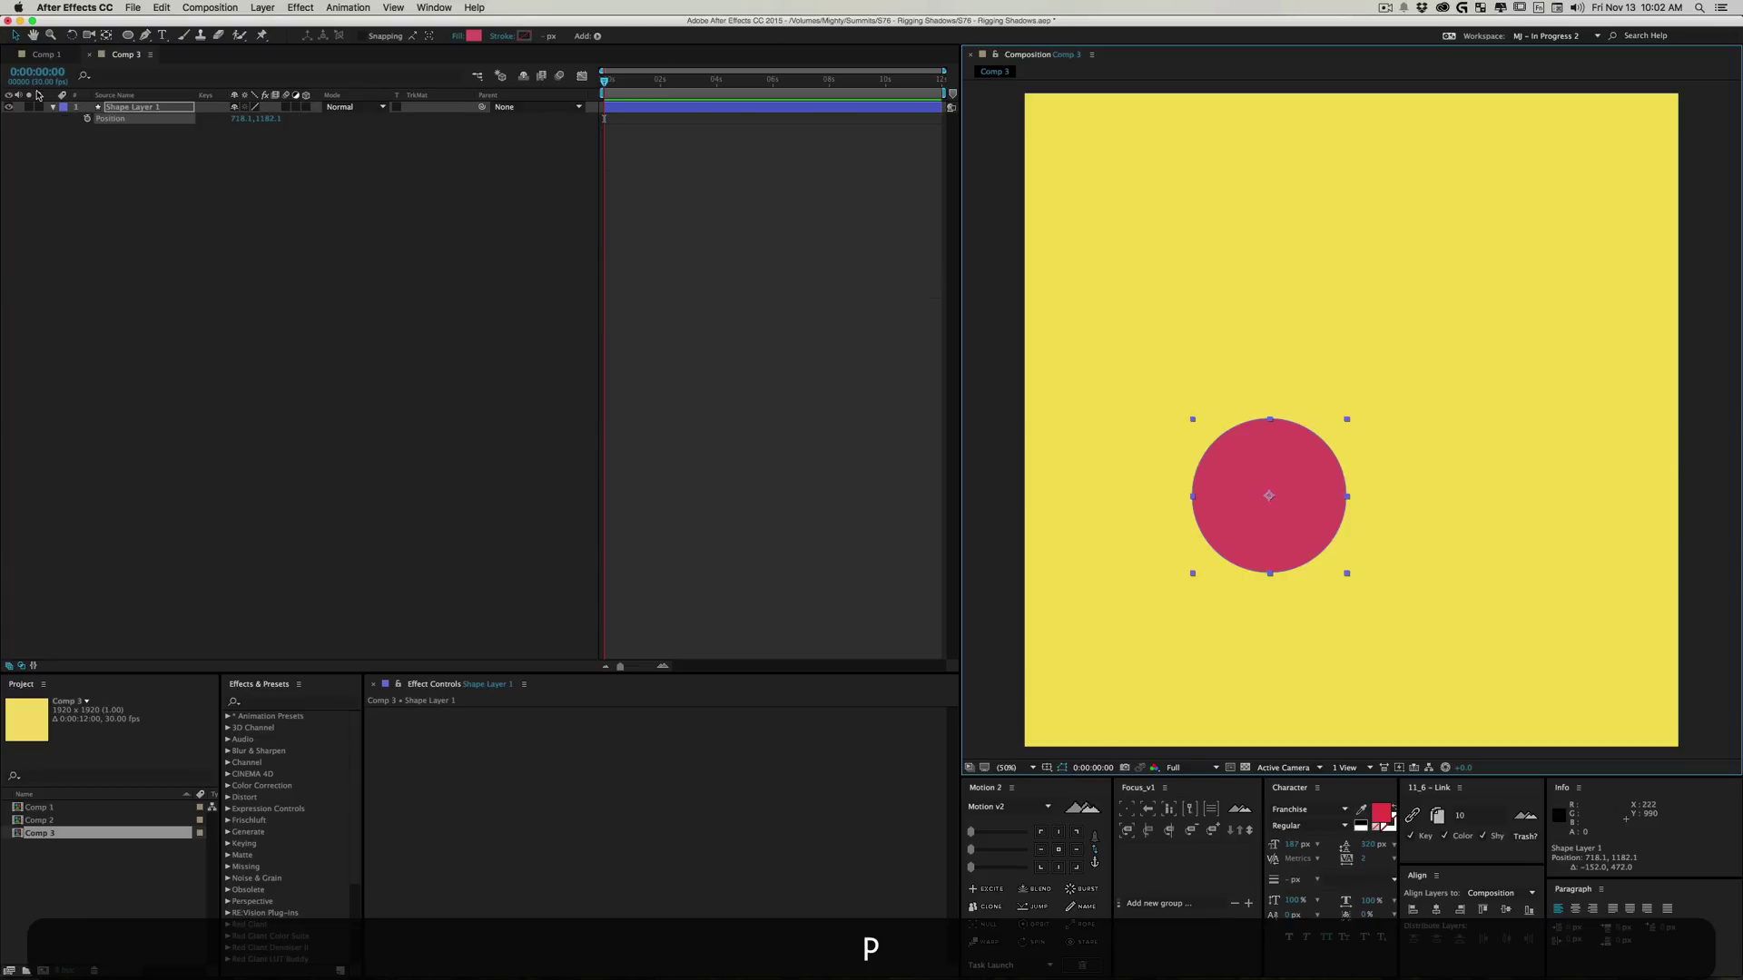
pyautogui.click(87, 118)
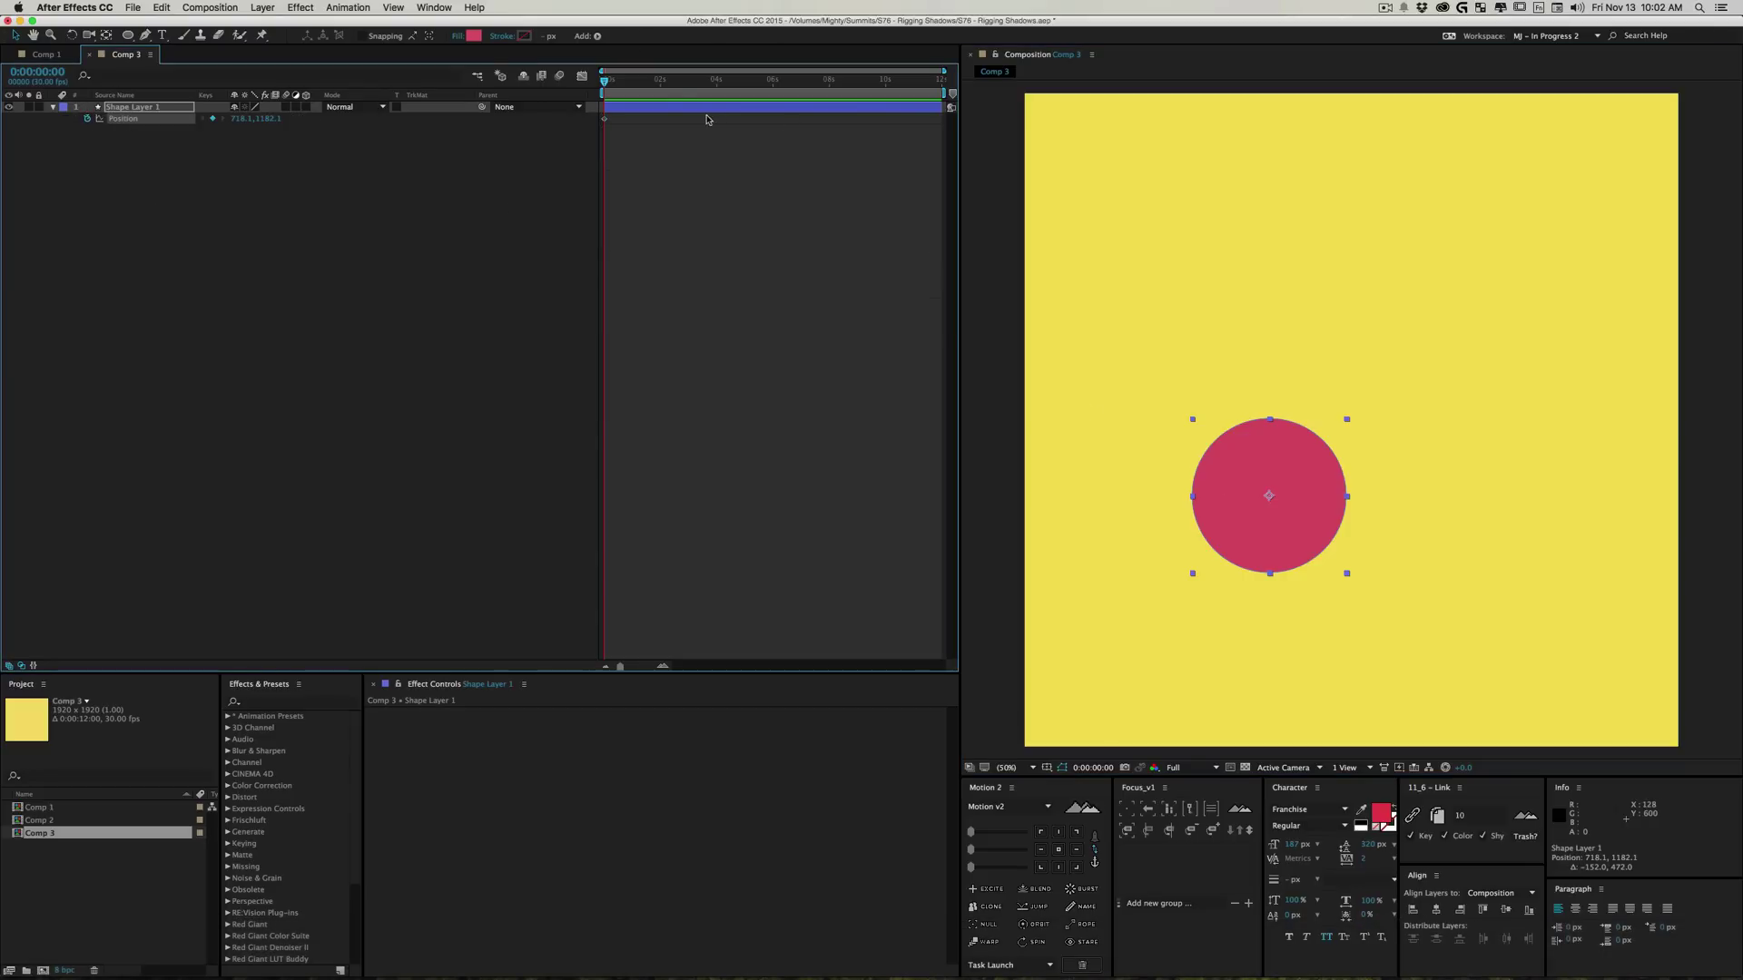
pyautogui.click(665, 80)
pyautogui.moveTo(1293, 552); pyautogui.dragTo(1461, 542)
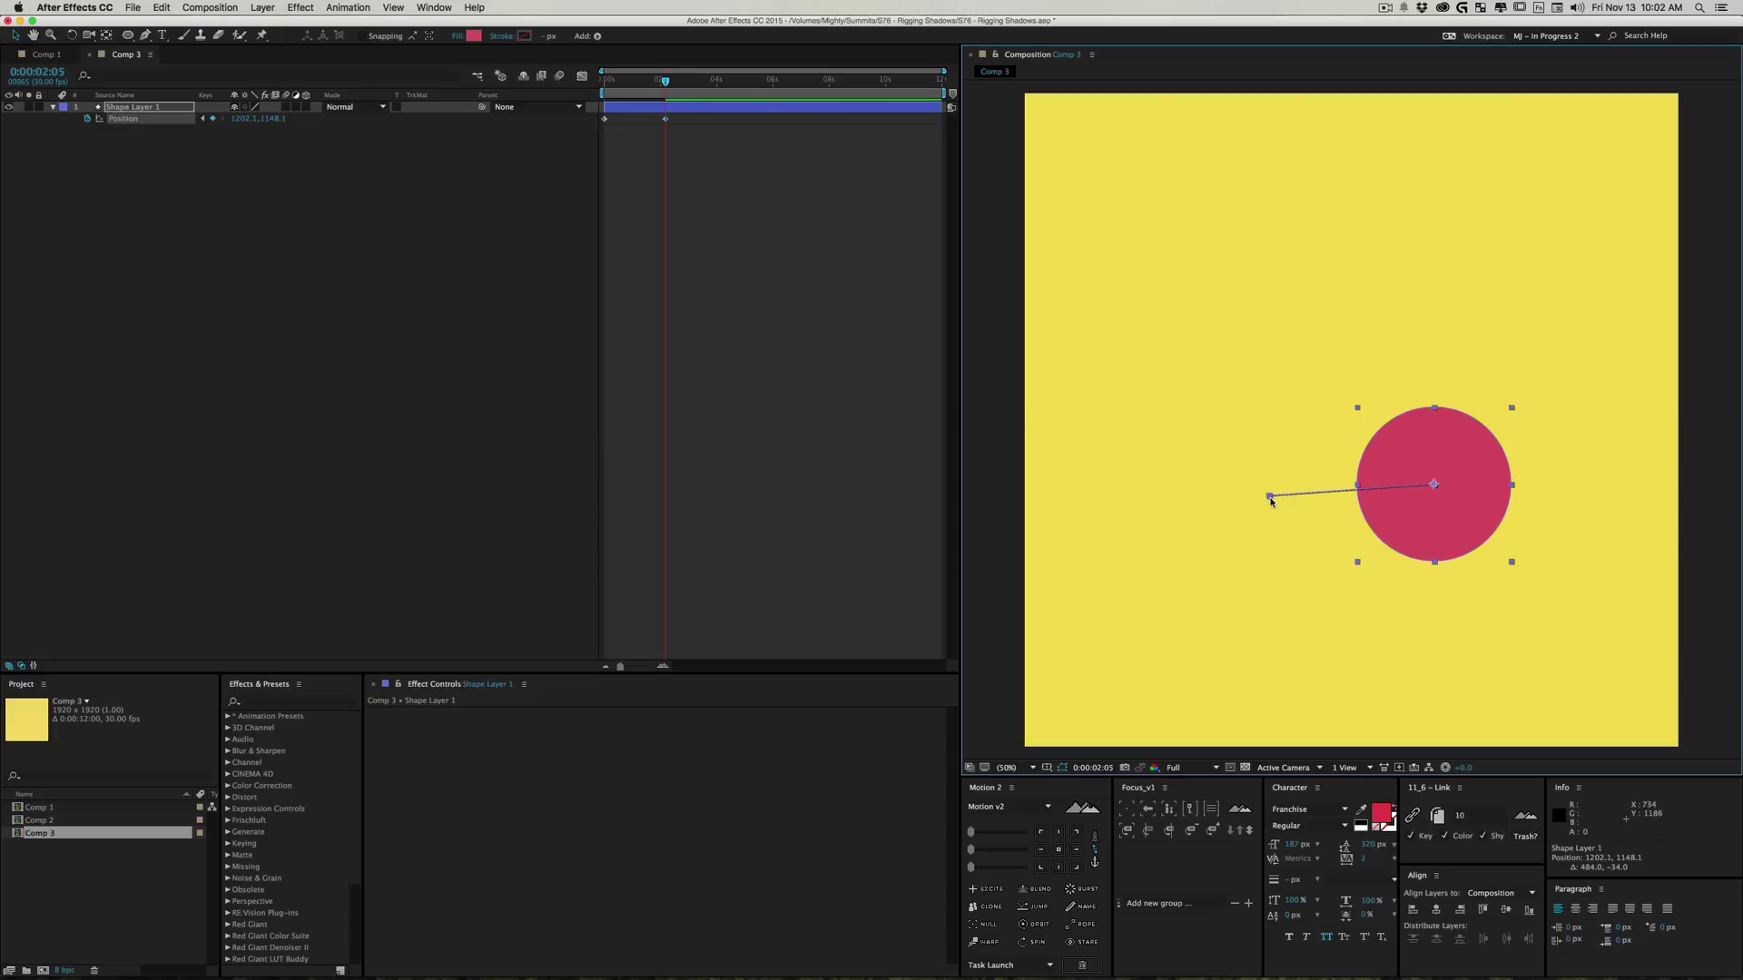
# Step: Copy the second position keyframe's X value of 1202.1 into the first keyframe
pyautogui.click(237, 119)
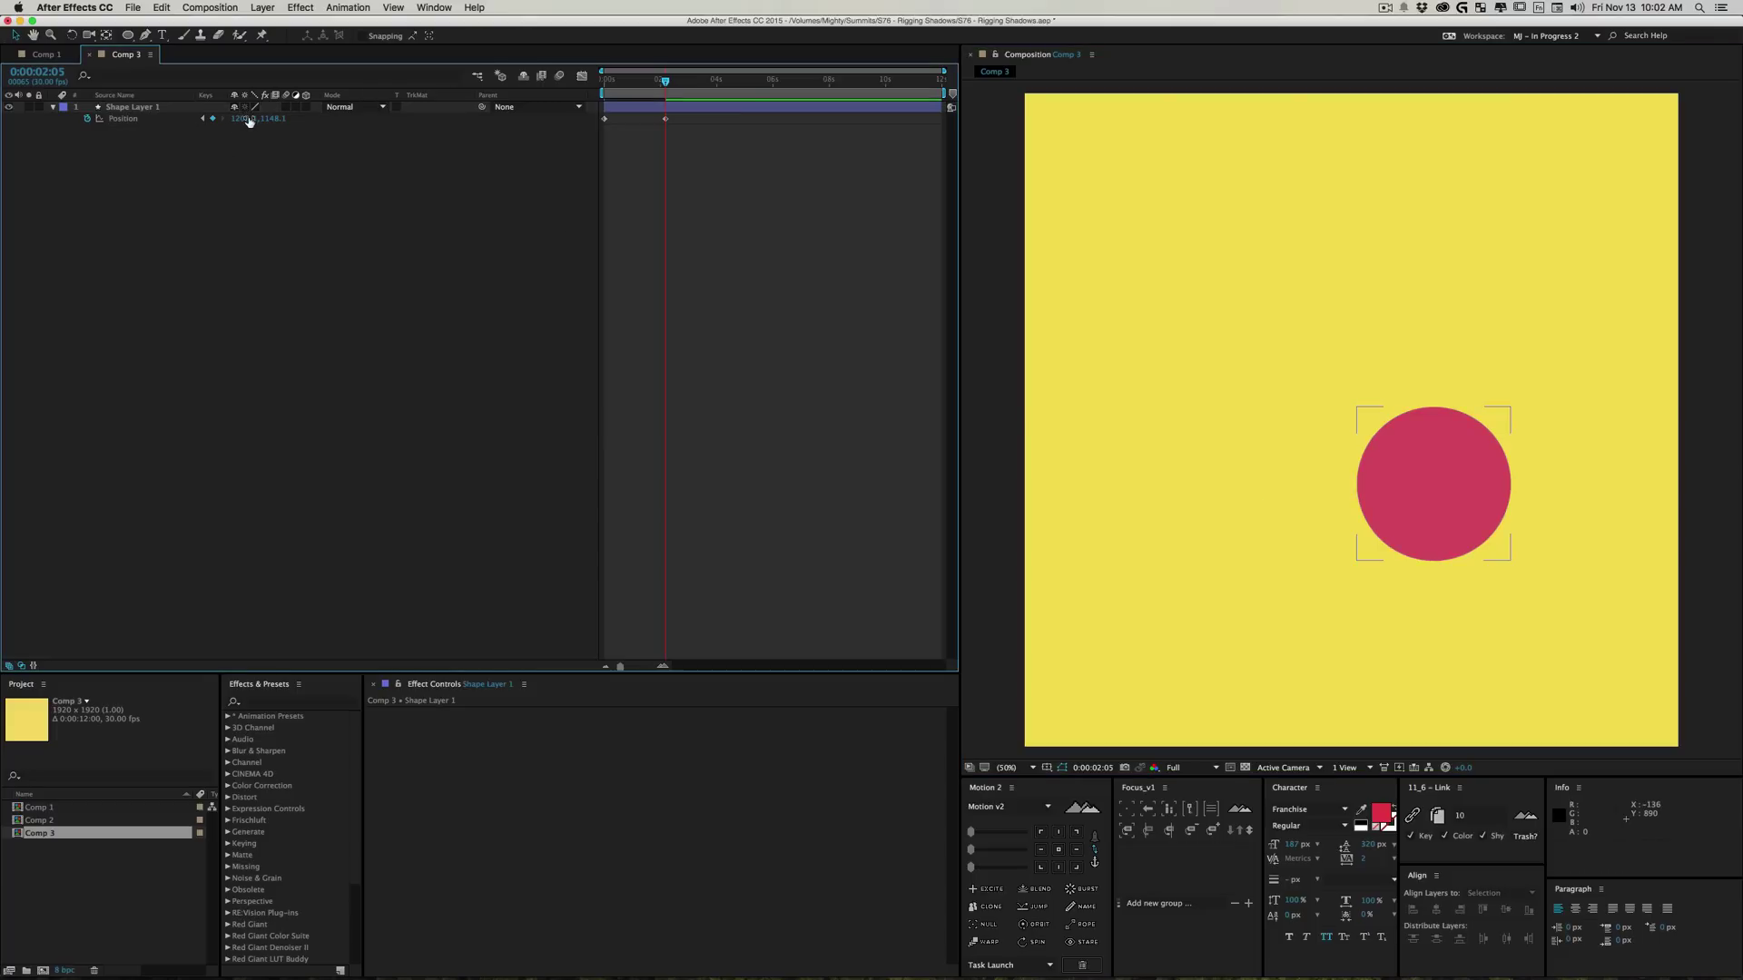
pyautogui.press('super+c')
pyautogui.click(203, 119)
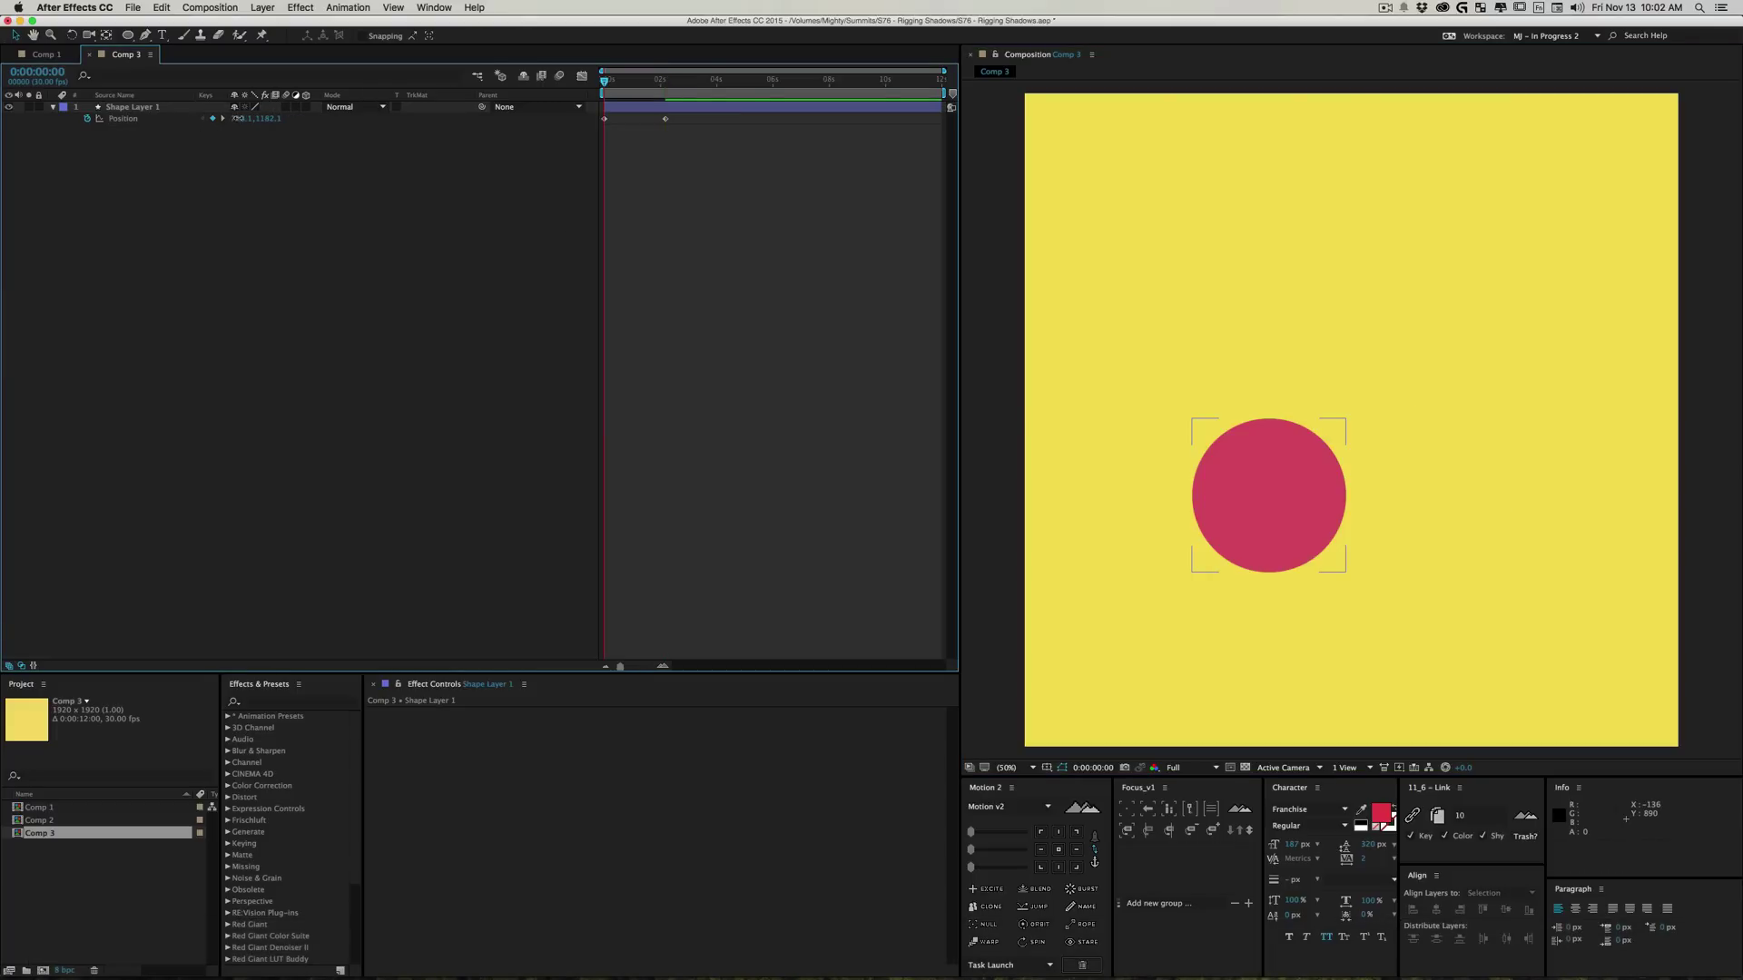
pyautogui.click(245, 119)
pyautogui.press('super+v')
pyautogui.click(297, 231)
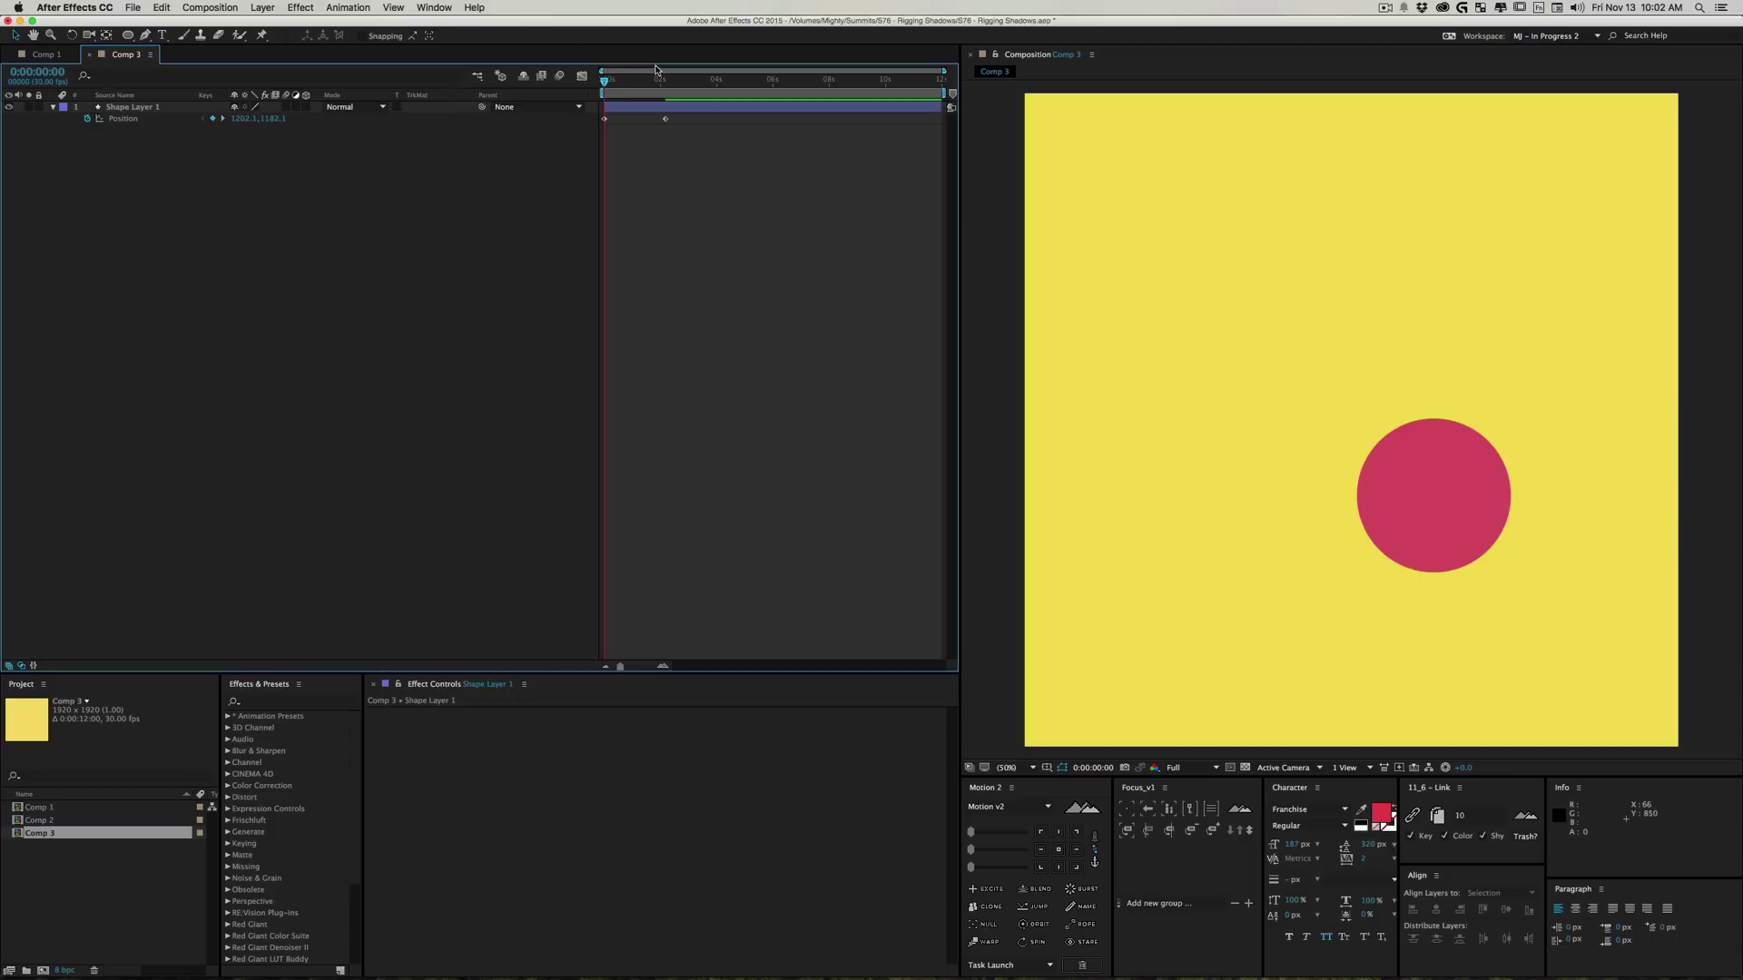
# Step: Scrub back to the start of the timeline and delete both of the circle's position keyframes
pyautogui.click(676, 89)
pyautogui.moveTo(677, 90); pyautogui.dragTo(603, 90)
pyautogui.moveTo(756, 133); pyautogui.dragTo(585, 113)
pyautogui.press('BackSpace')
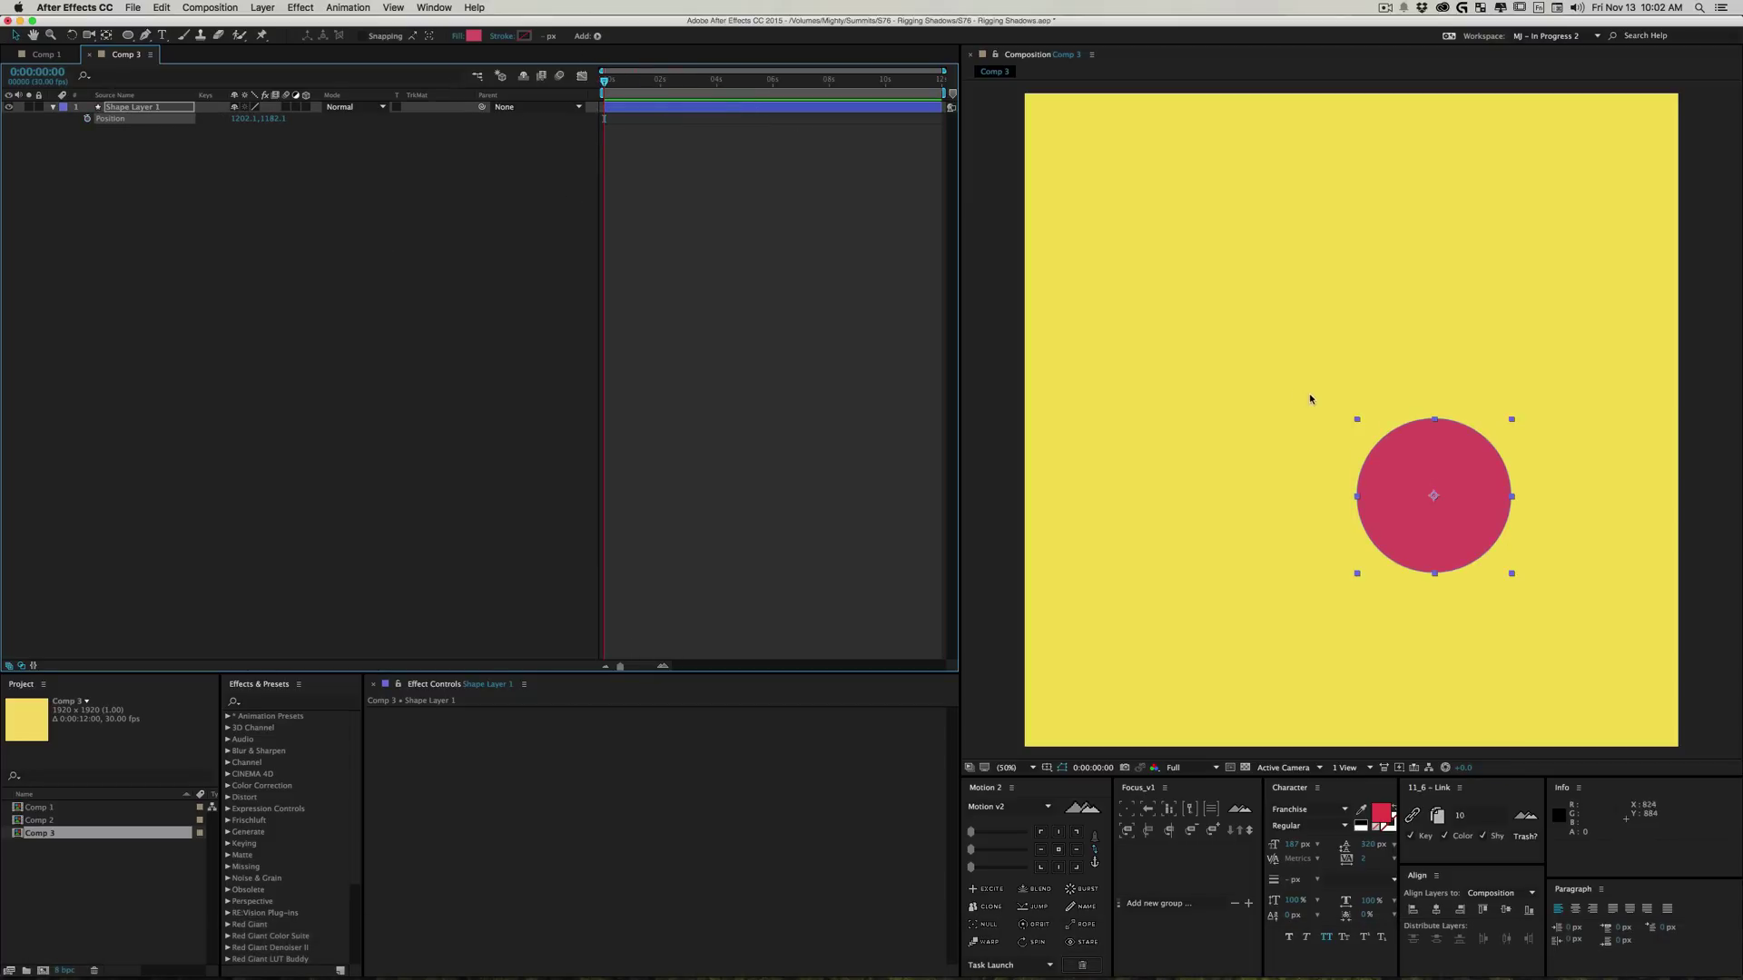
# Step: Move the circle to the lower left of the canvas, at about (550, 1254)
pyautogui.moveTo(1439, 491); pyautogui.dragTo(1219, 521)
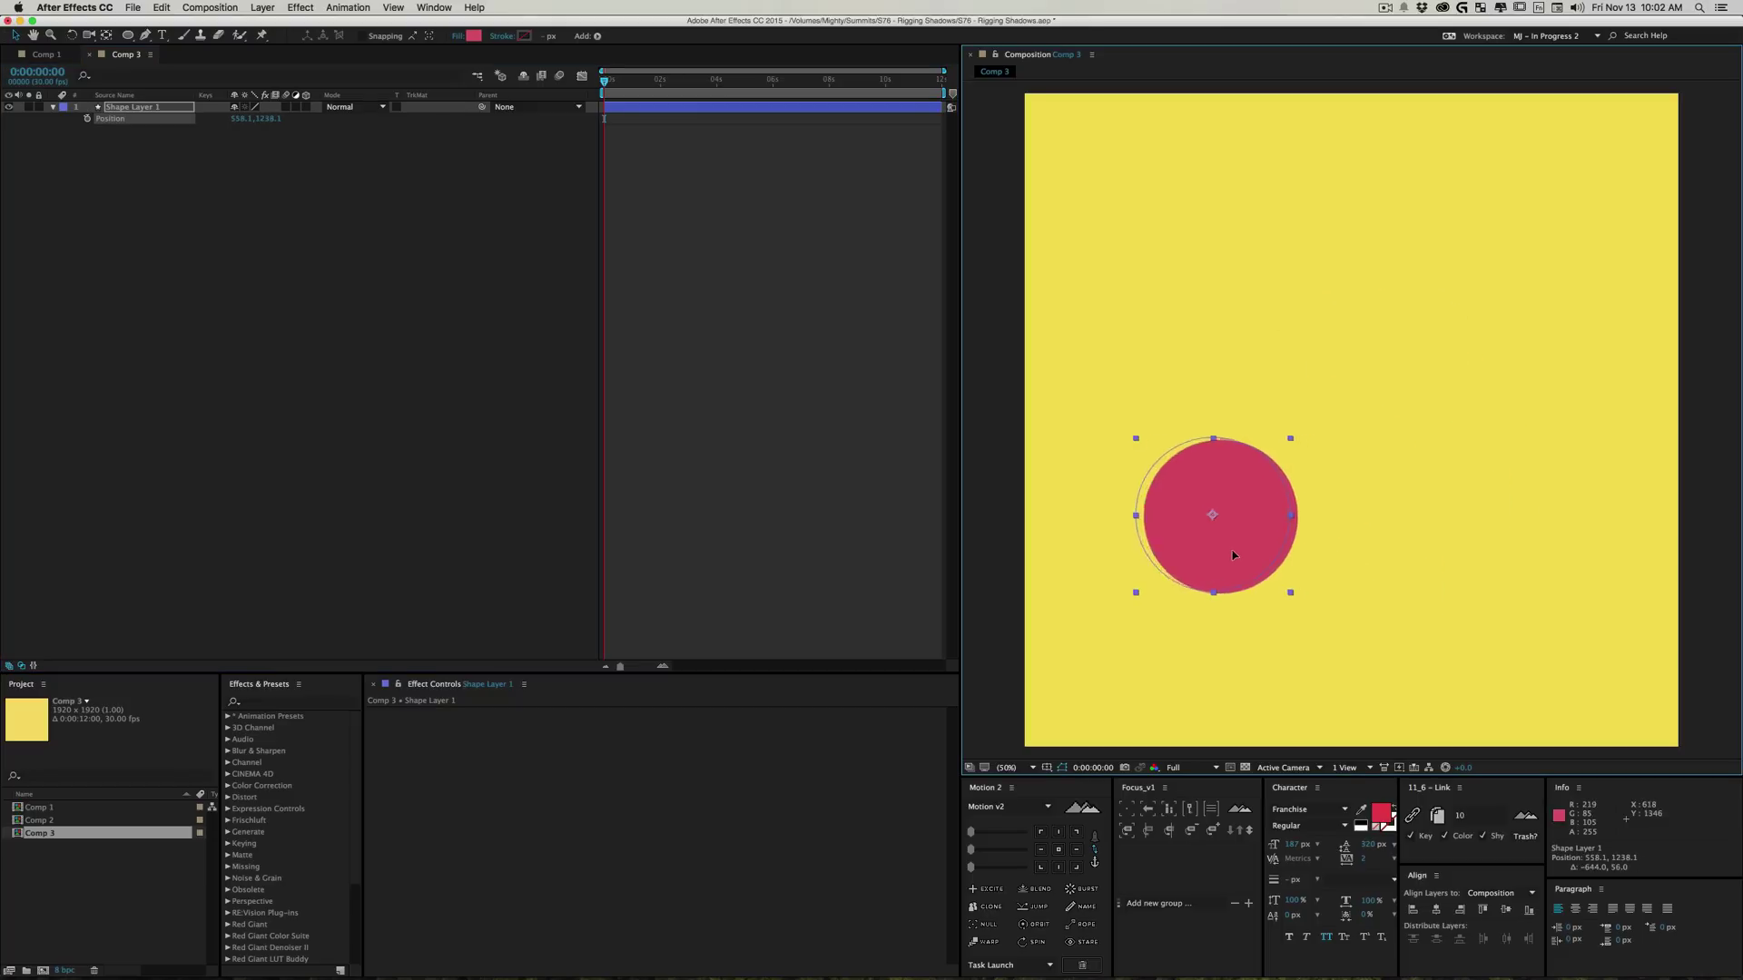
# Step: Apply a Slider Control effect to the circle layer and rename the effect Ground
pyautogui.click(277, 703)
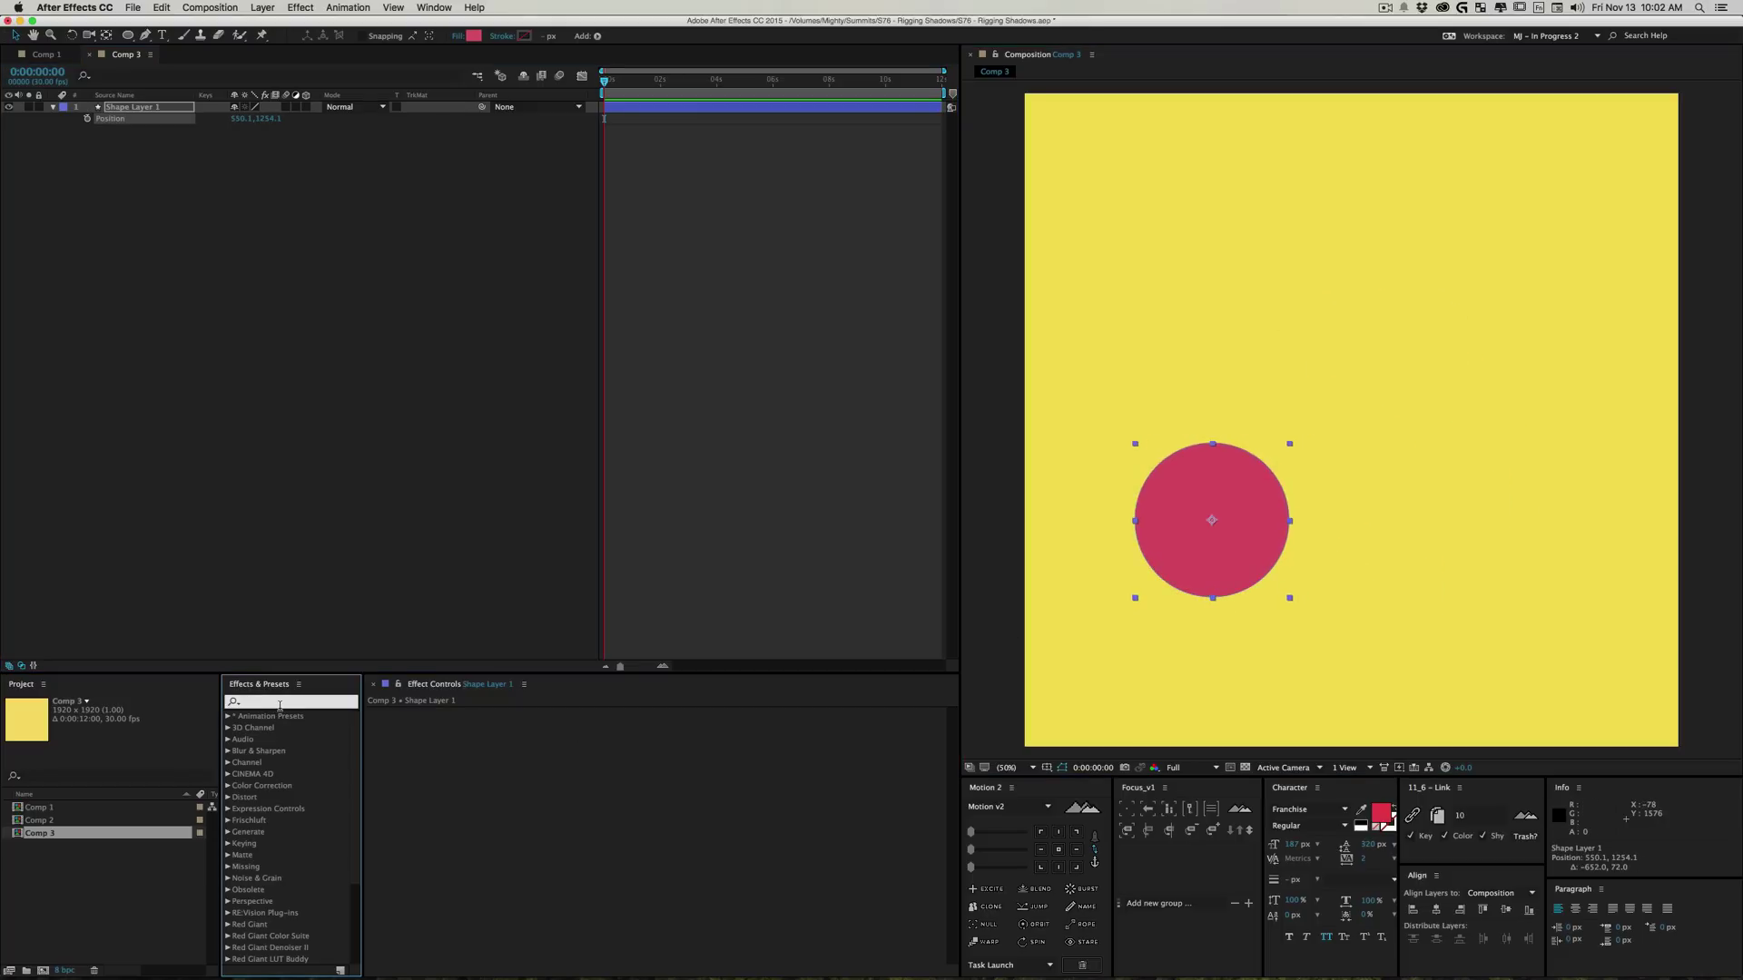
pyautogui.write('slider')
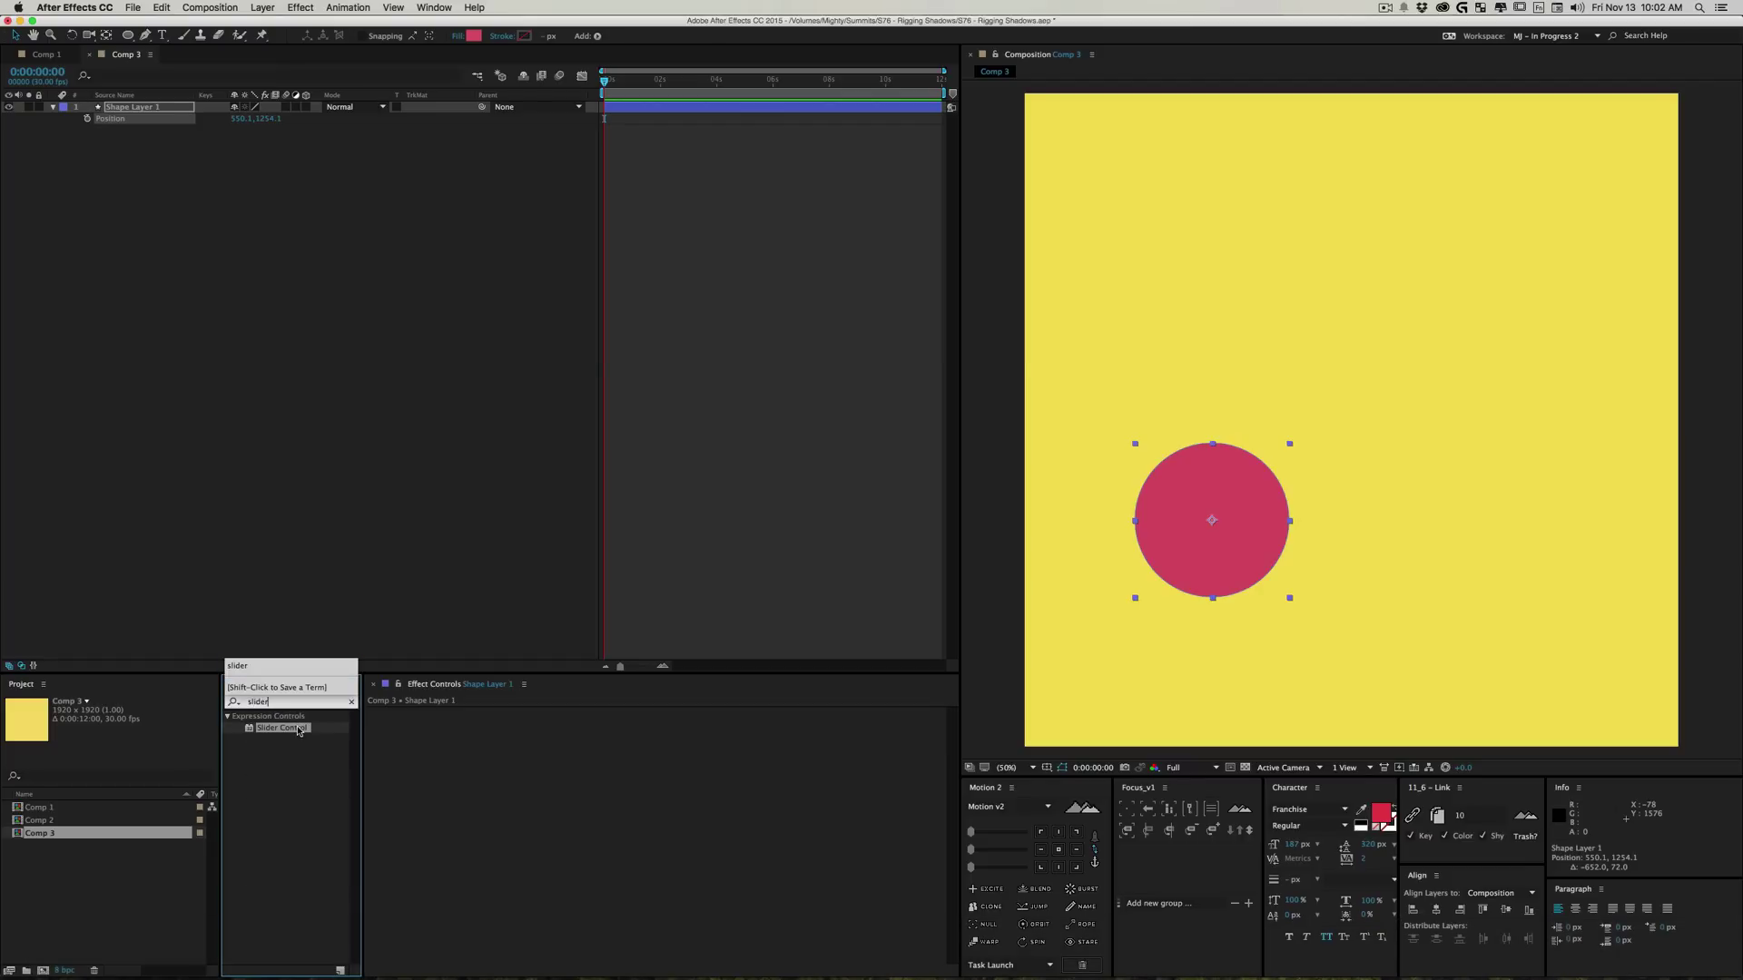
pyautogui.moveTo(299, 728); pyautogui.dragTo(426, 722)
pyautogui.press('Return')
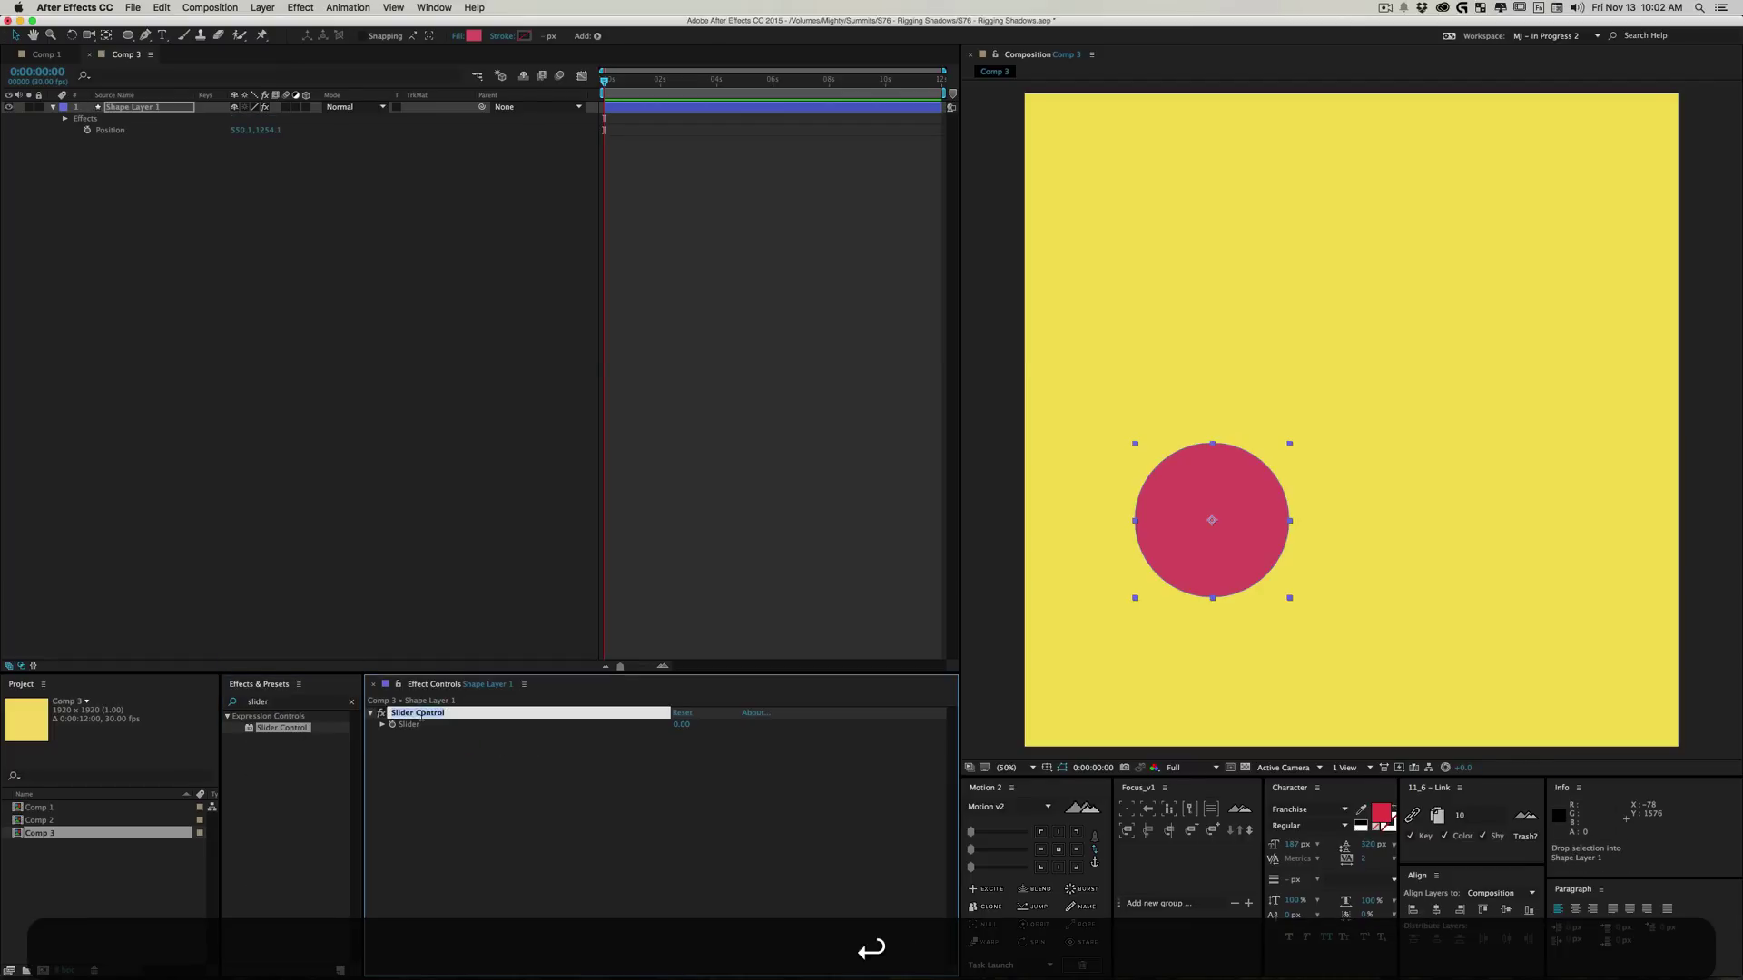
pyautogui.write('Ground')
pyautogui.press('Return')
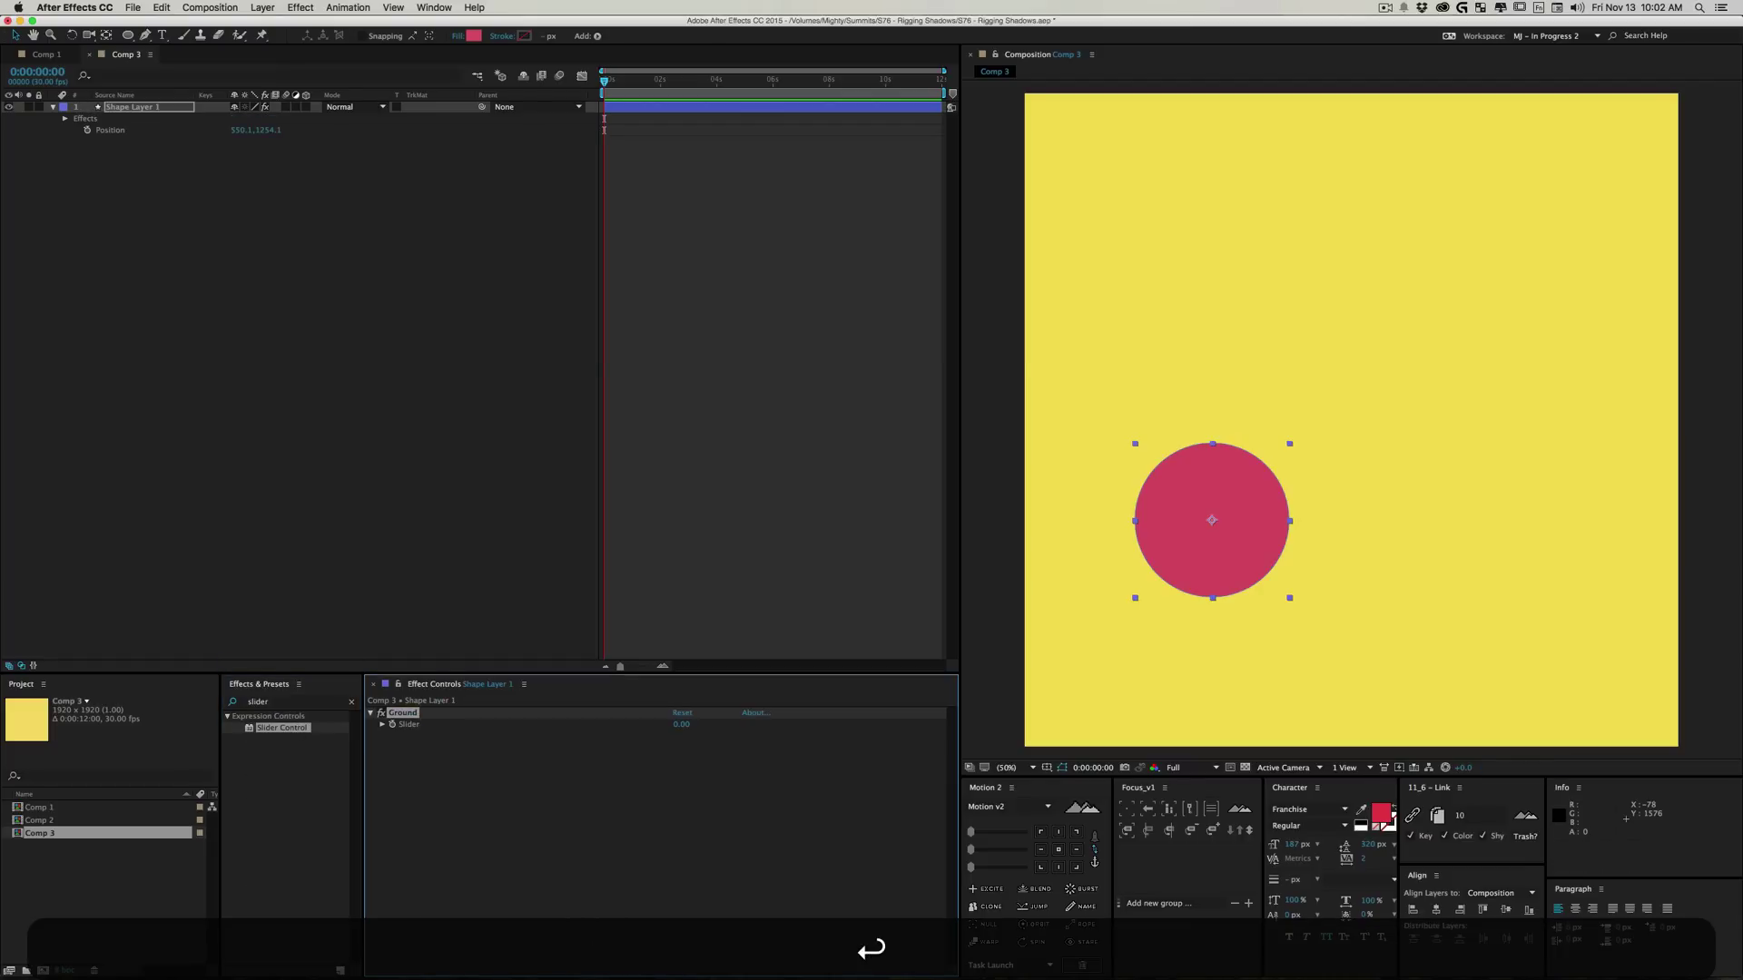
# Step: Try a Position expression that sets orig_xPos by linking to the position property and its values, and undo the attempt
pyautogui.click(154, 185)
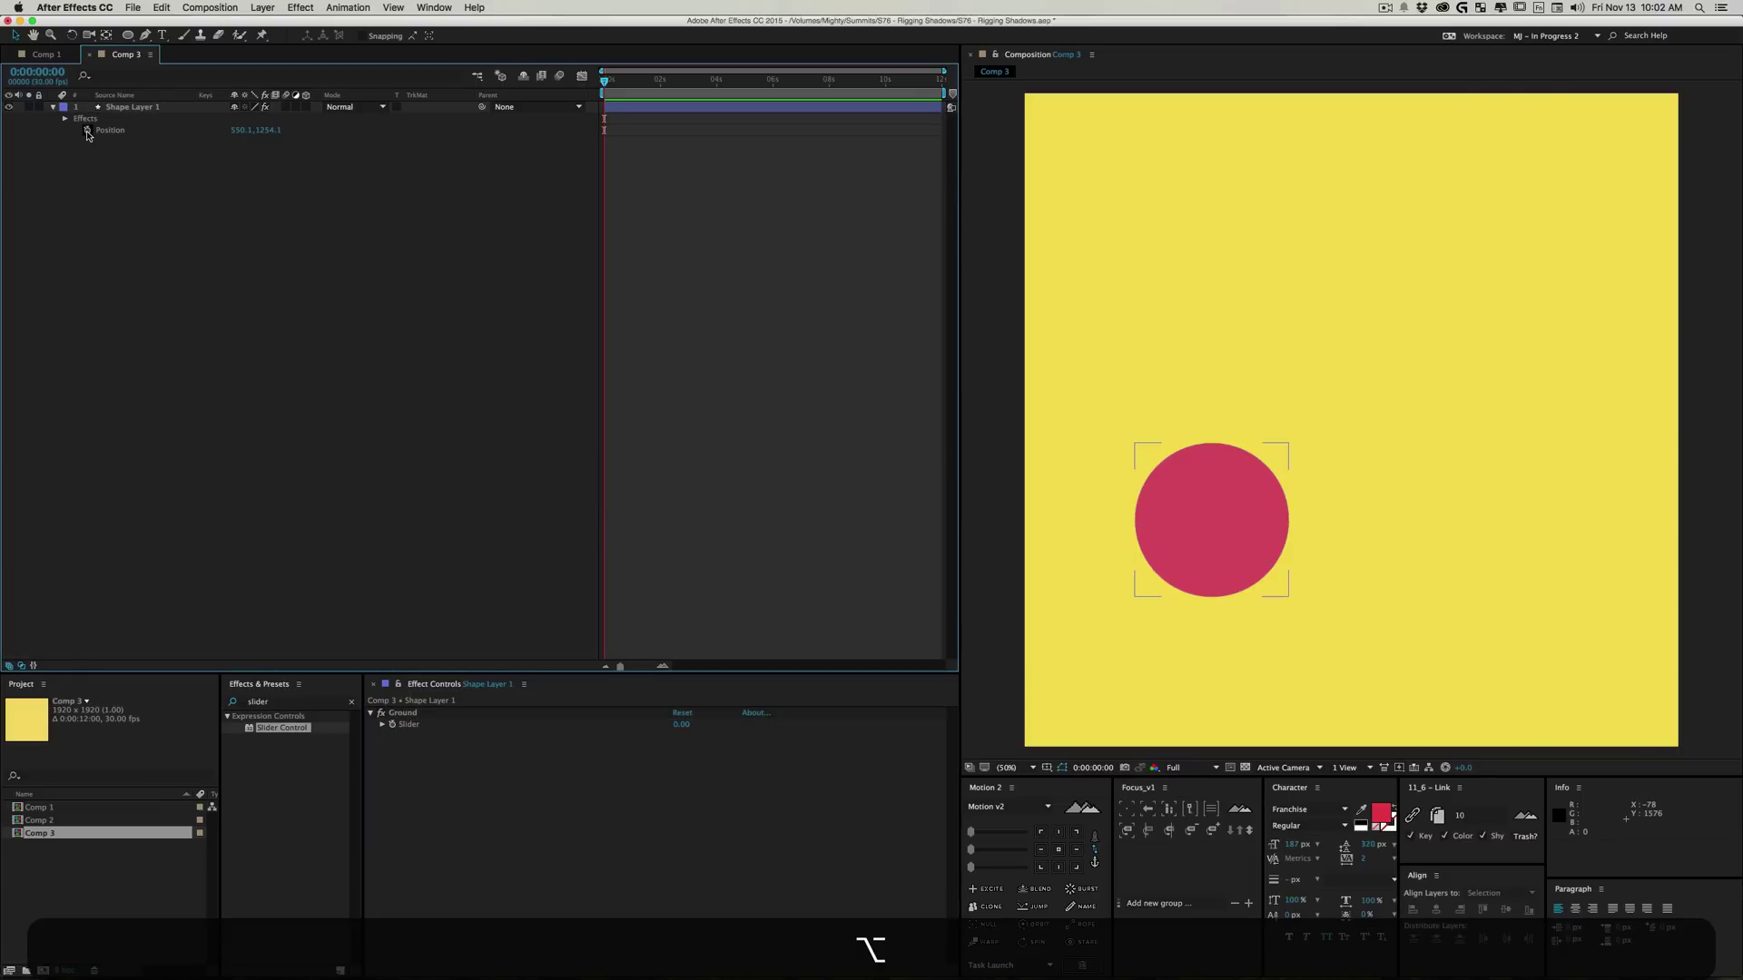
pyautogui.keyDown('alt'); pyautogui.click(87, 130); pyautogui.keyUp('alt')
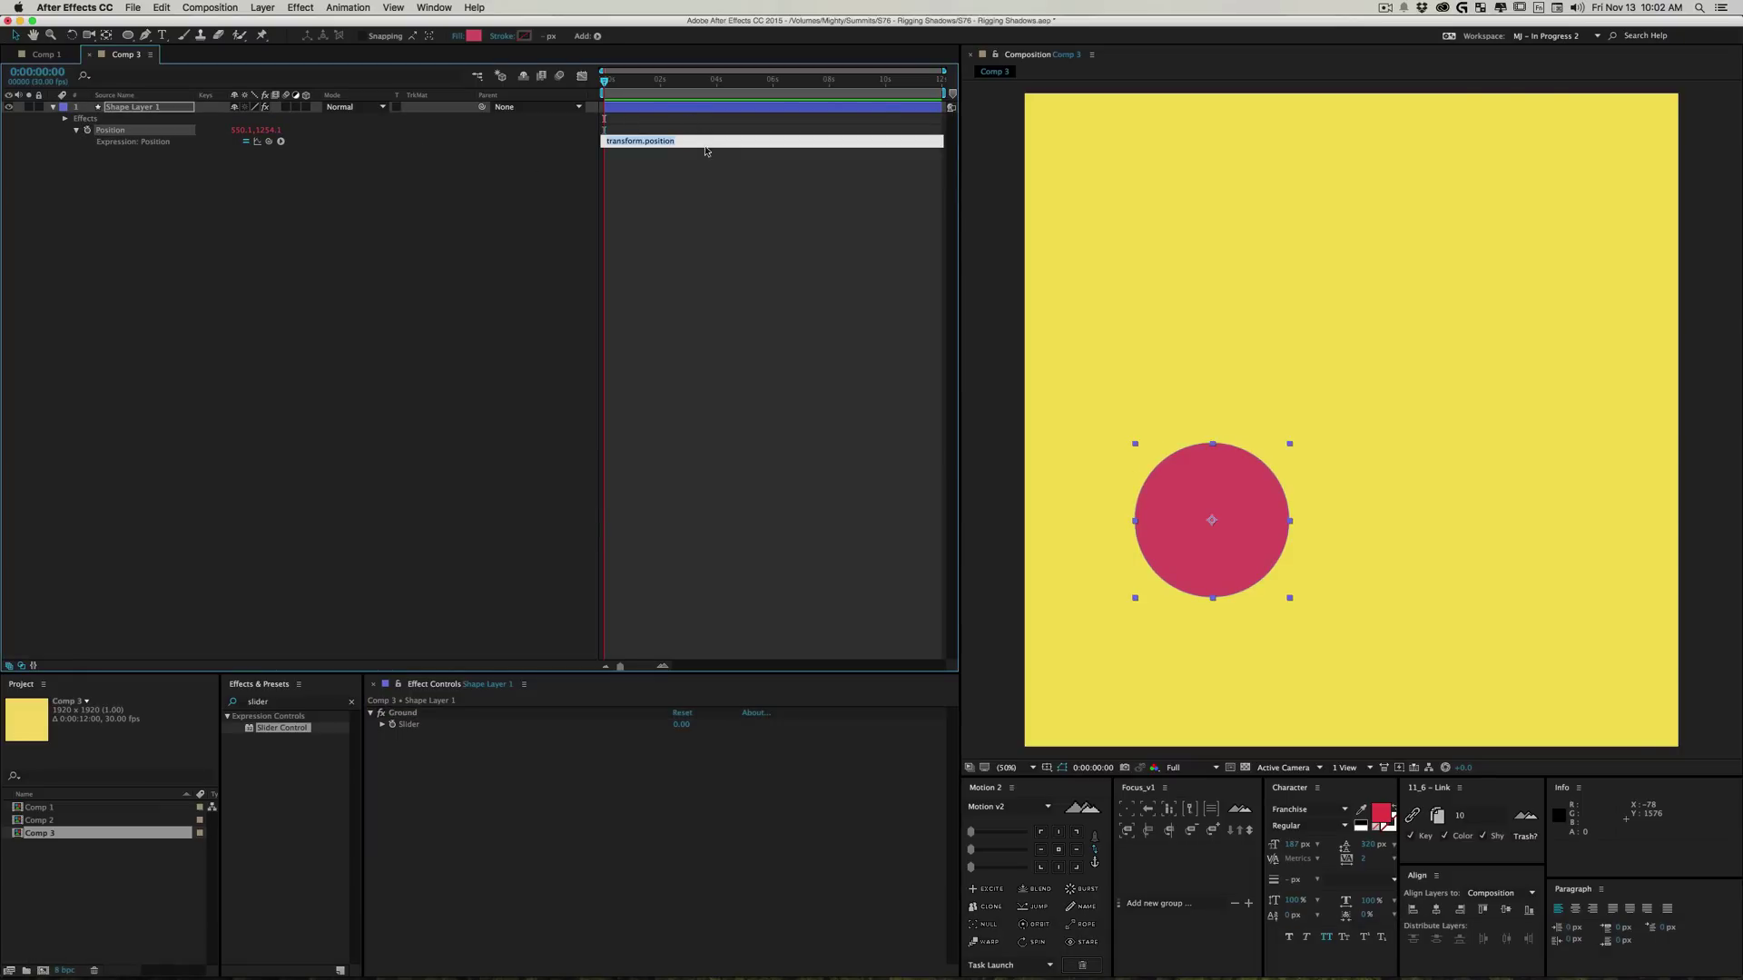
pyautogui.moveTo(706, 149); pyautogui.dragTo(664, 264)
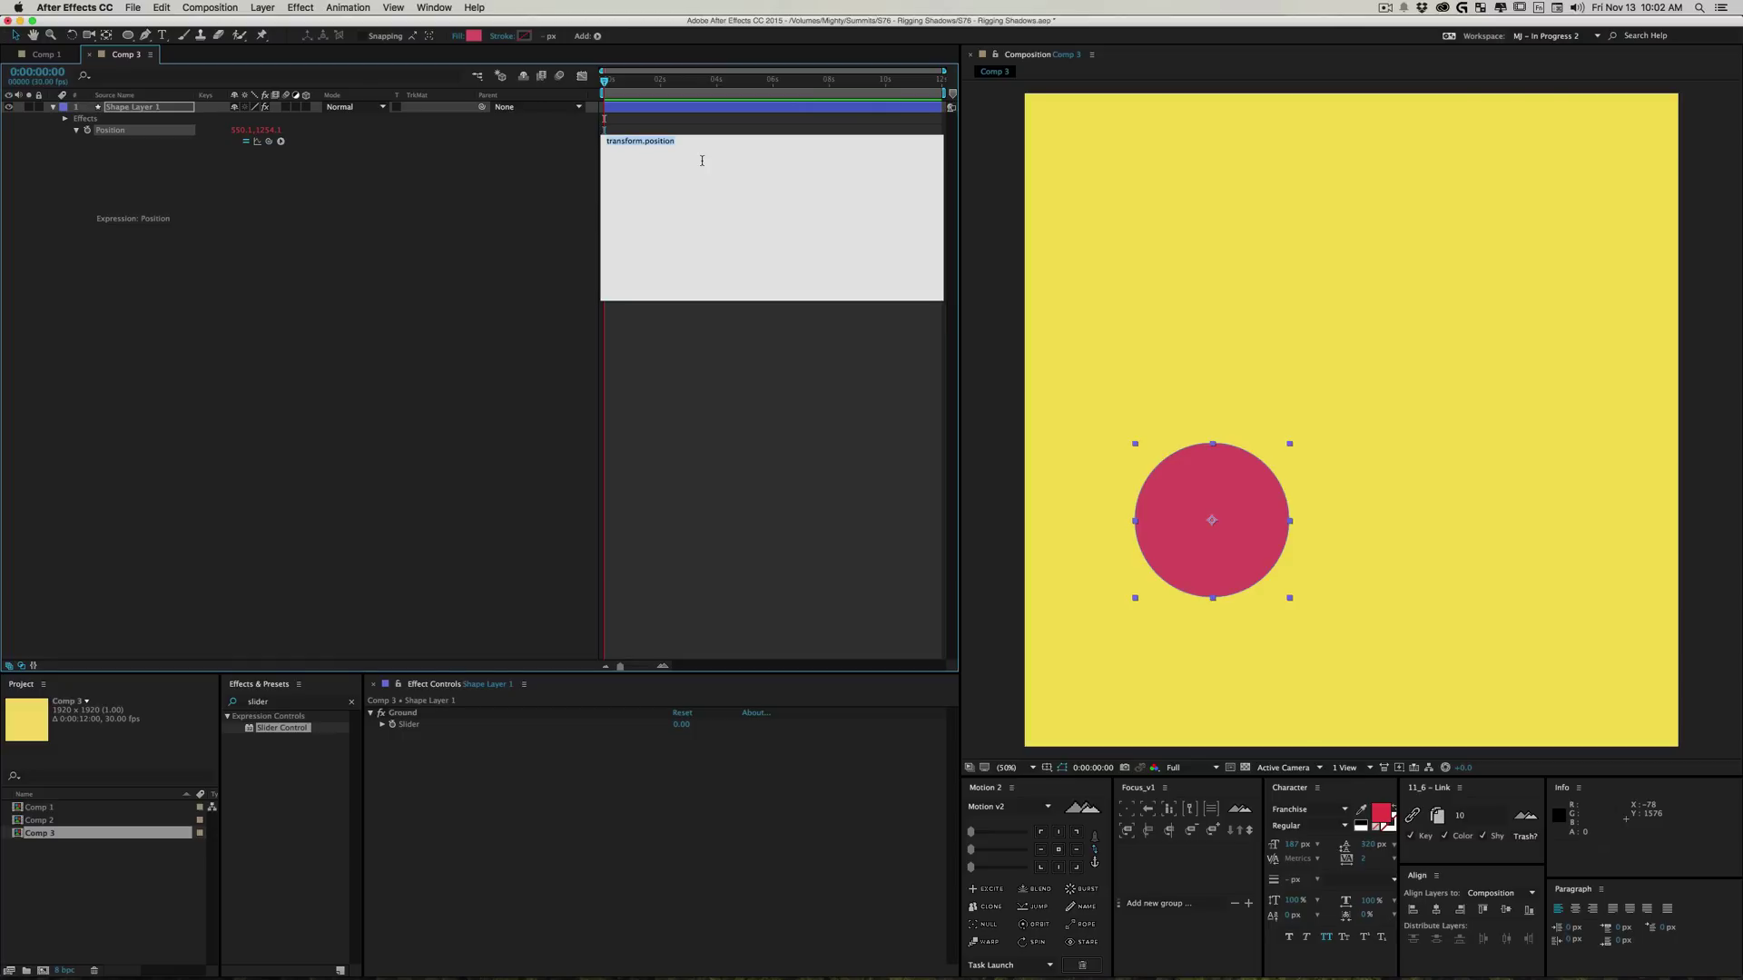
pyautogui.write('orig_x')
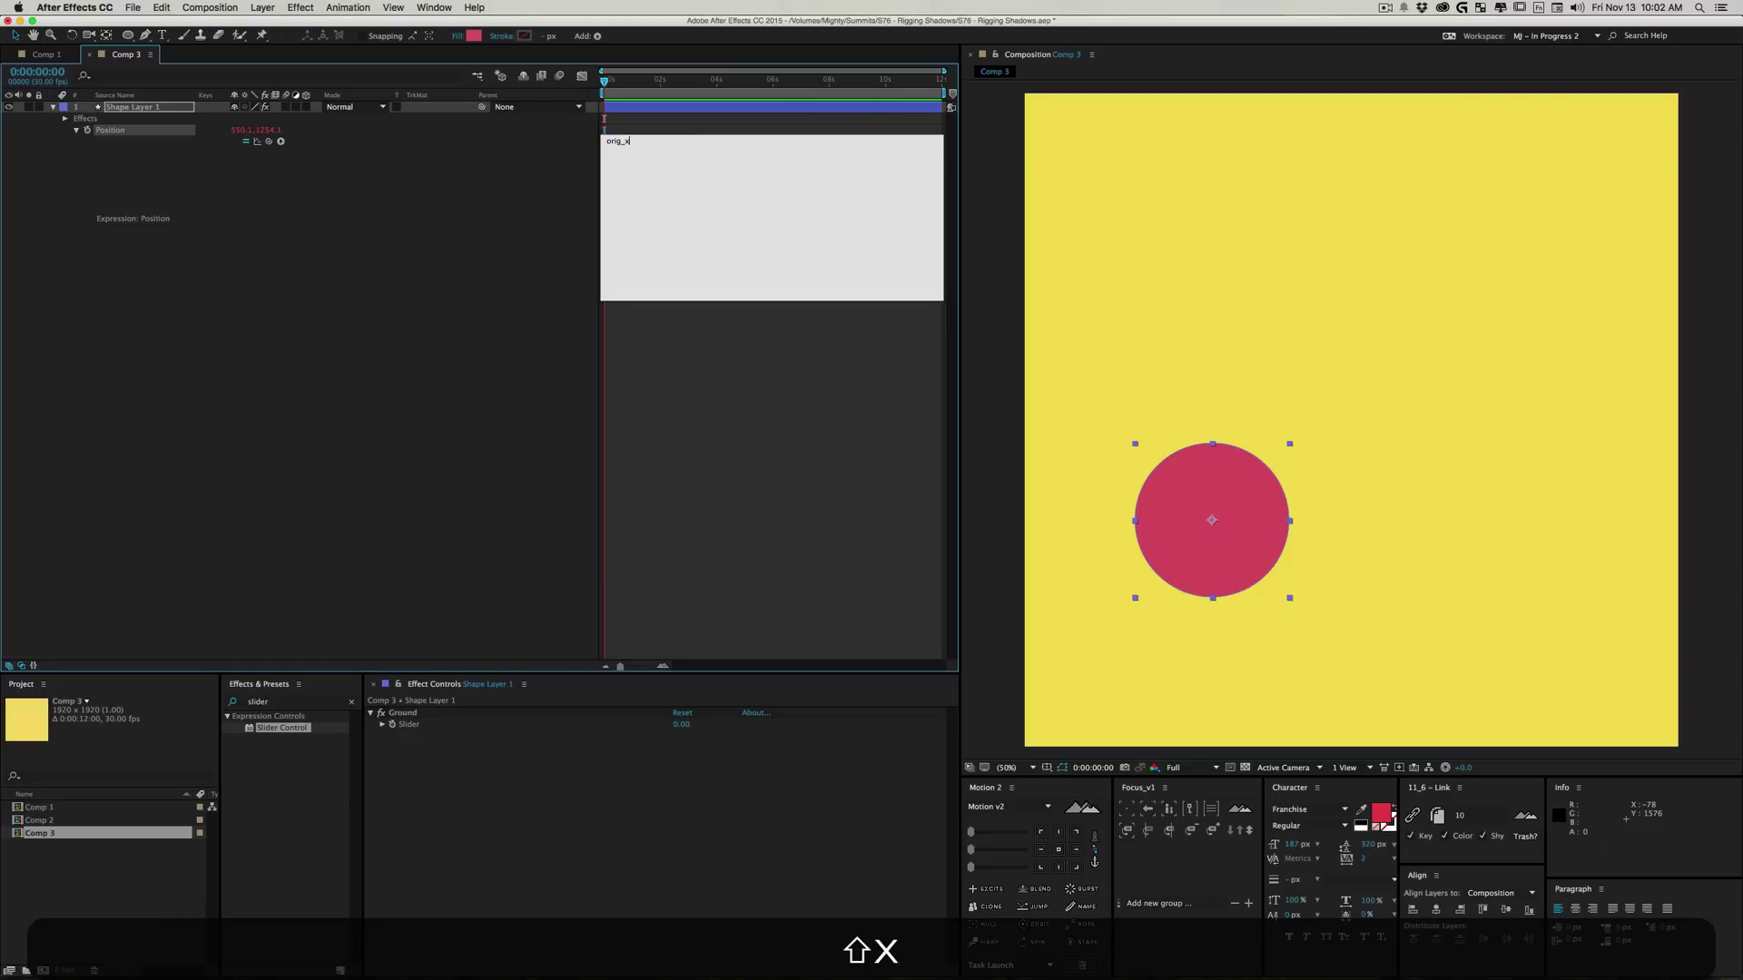
pyautogui.write('Pos =')
pyautogui.moveTo(269, 142); pyautogui.dragTo(161, 132)
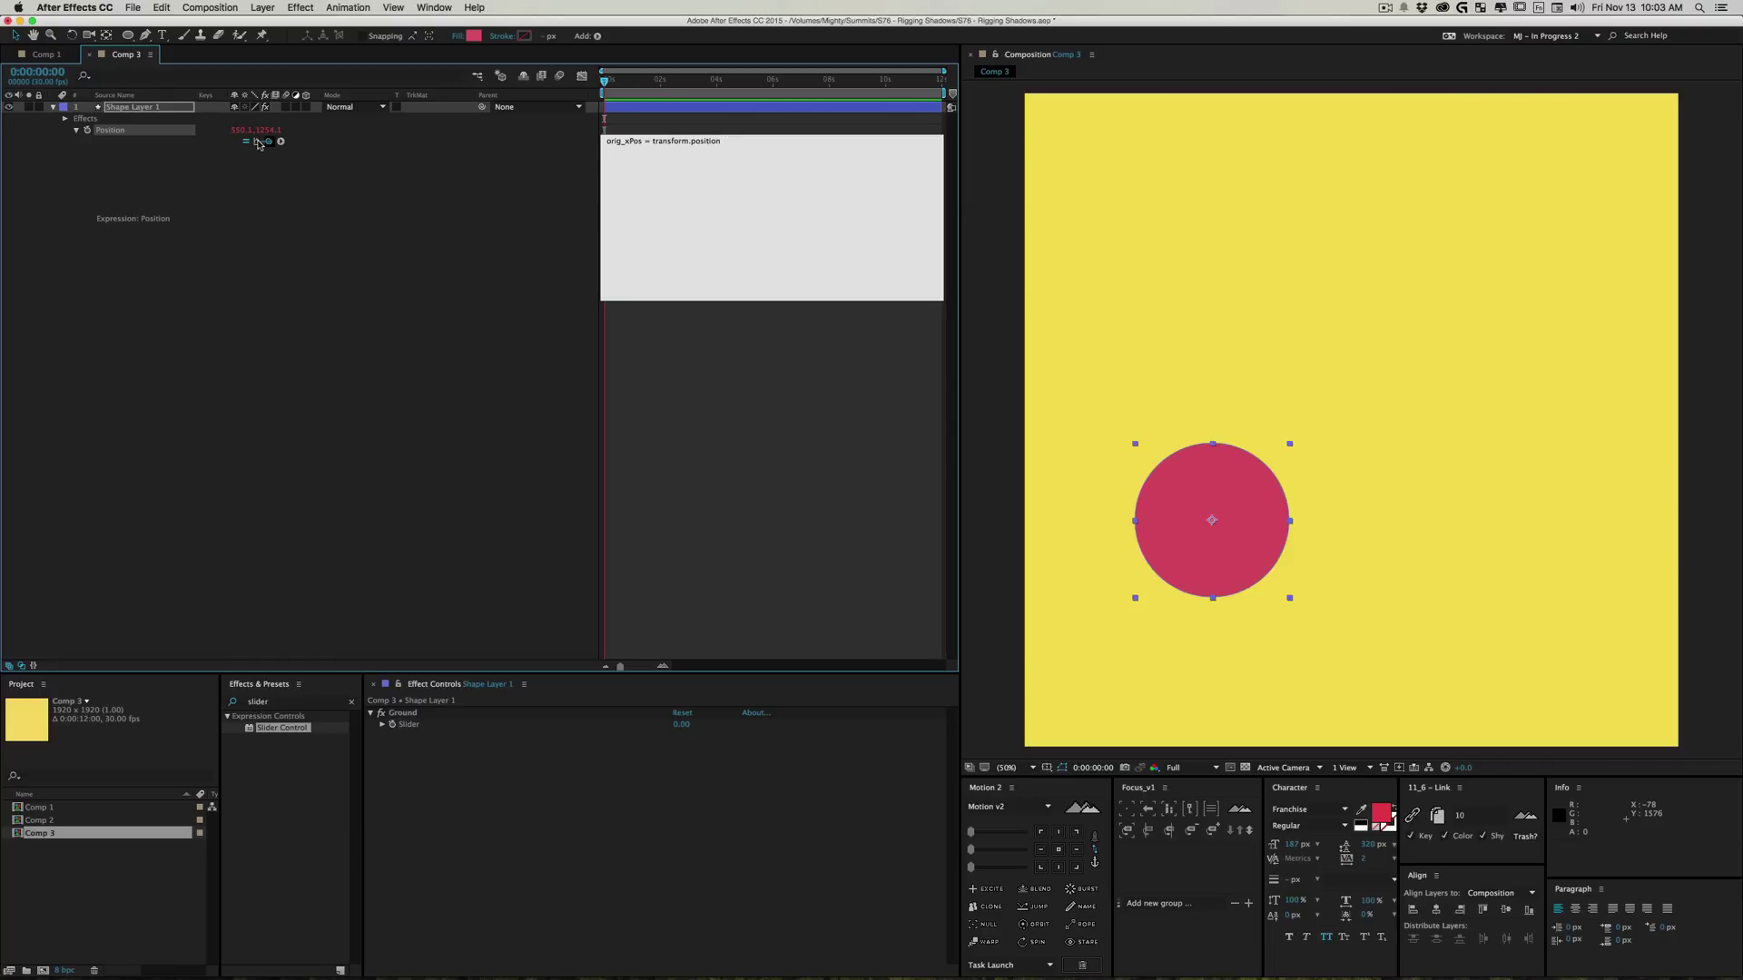
pyautogui.moveTo(257, 141)
pyautogui.mouseDown()
pyautogui.moveTo(243, 135)
pyautogui.moveTo(269, 130)
pyautogui.mouseUp()
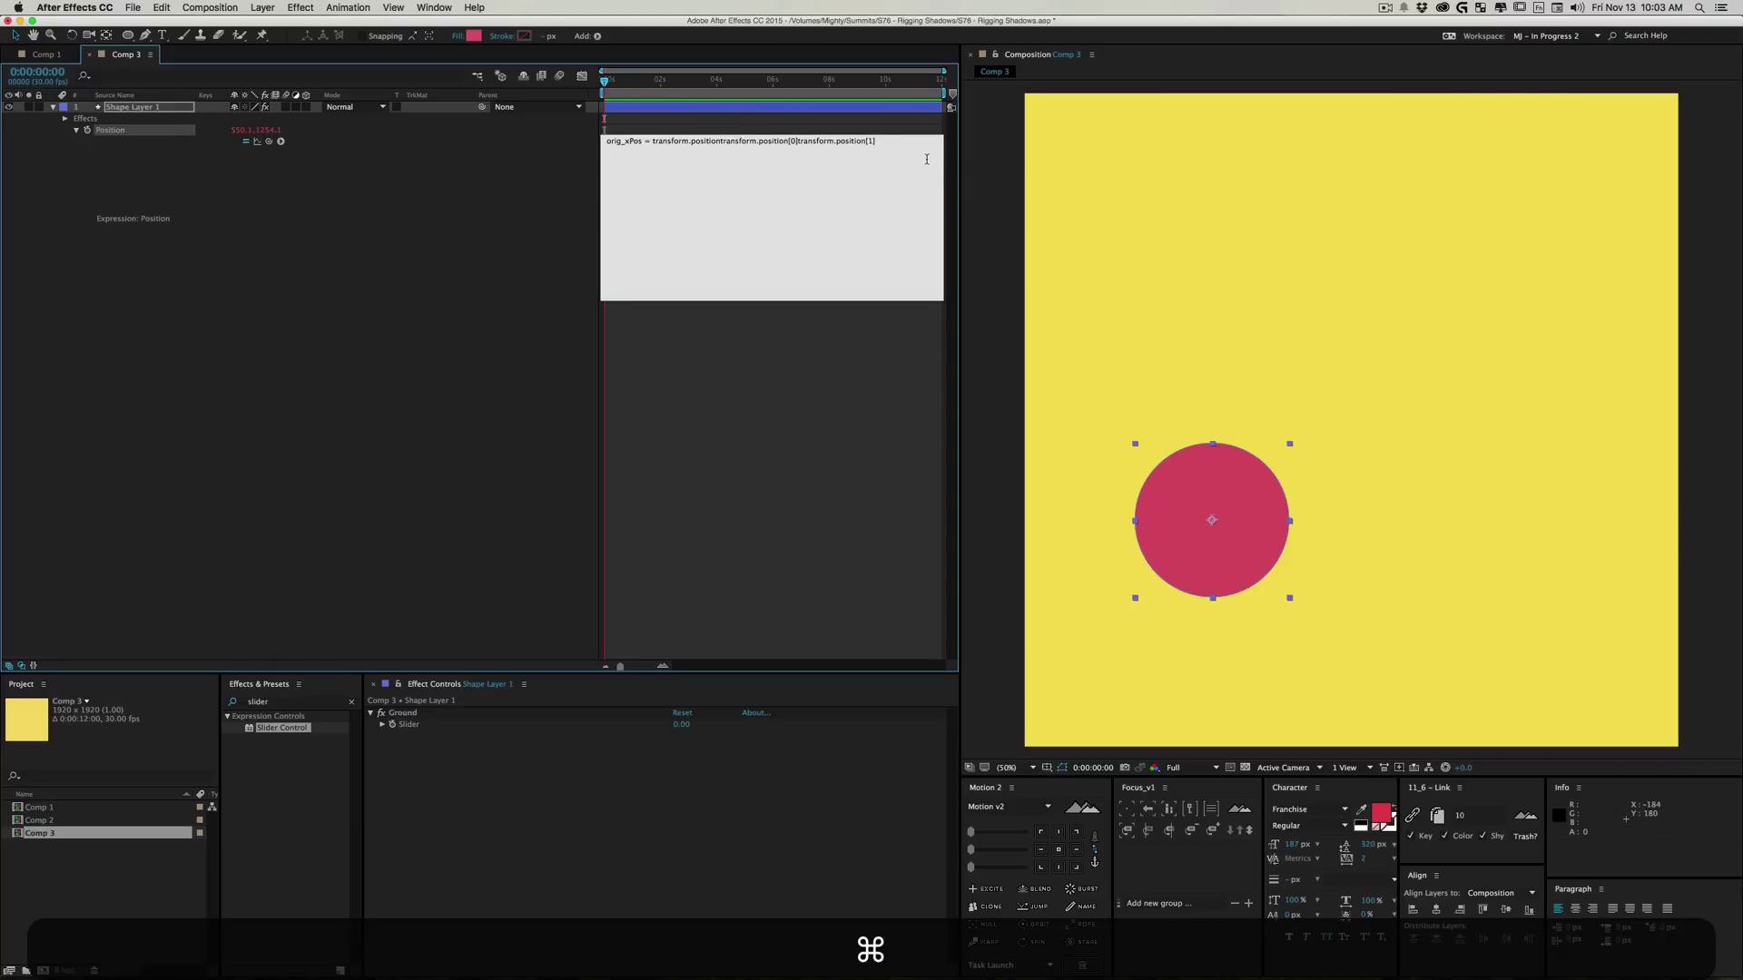
pyautogui.press('super+z')
pyautogui.press('super+z')
pyautogui.press('super+z')
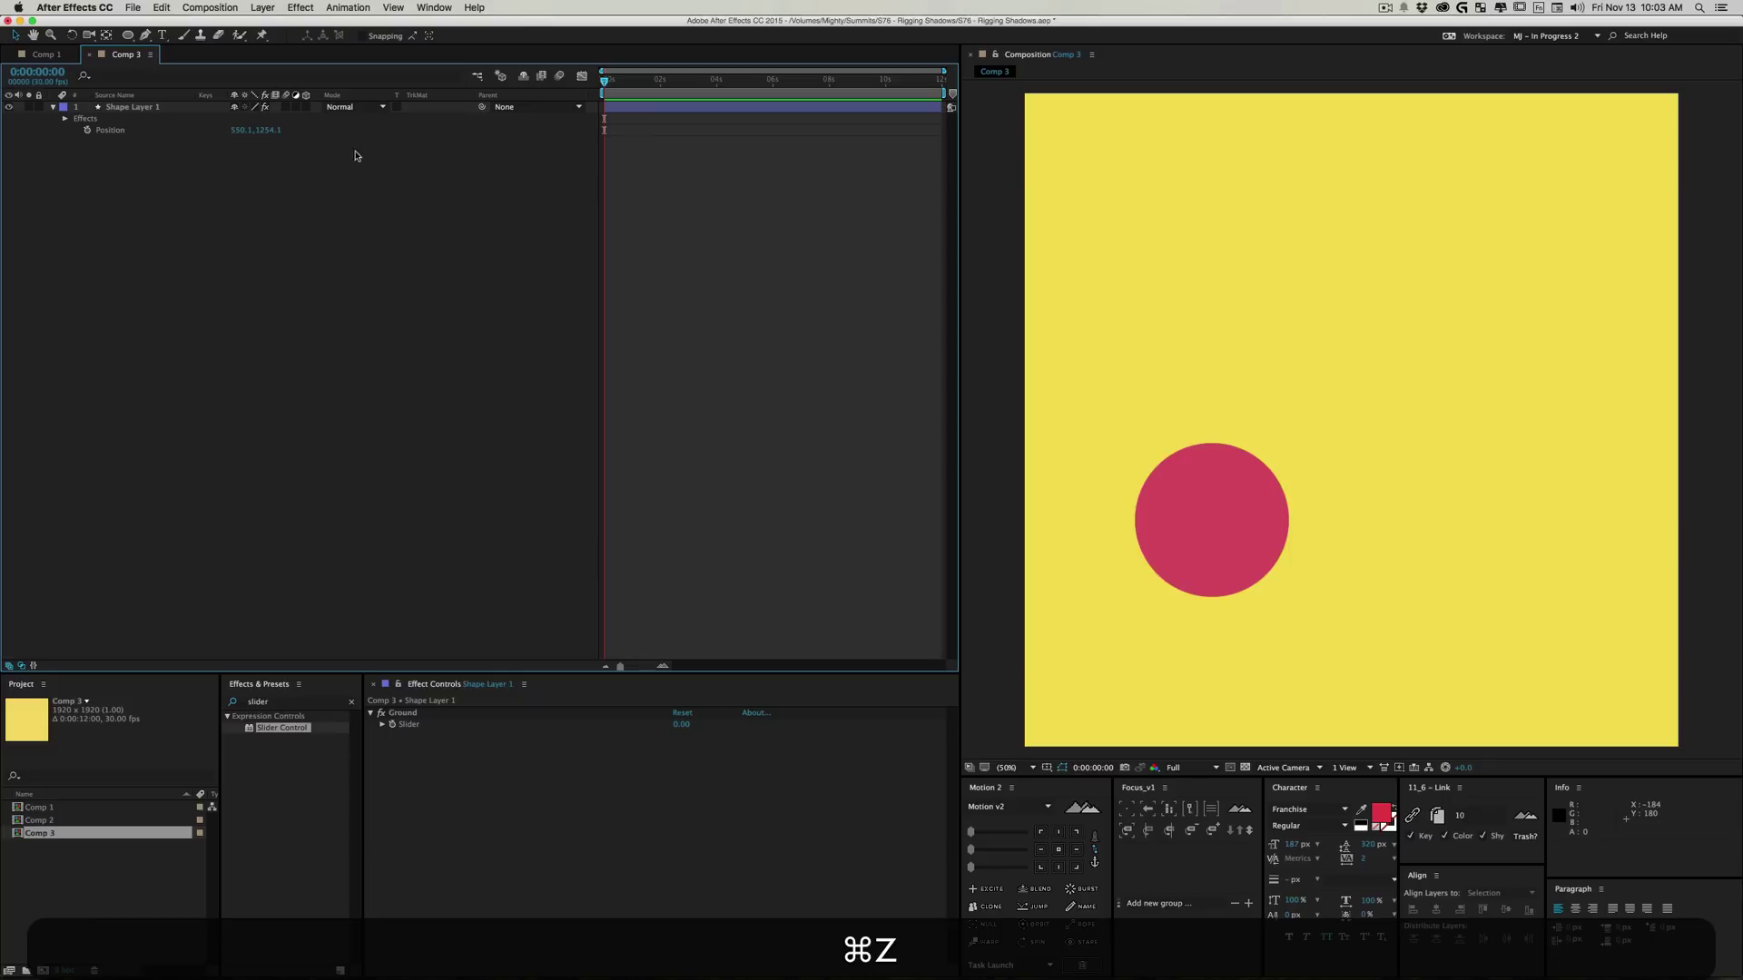
# Step: Add an expression to the circle's Position that defines orig_xPos as transform.position[0];, linked from the X position value
pyautogui.keyDown('alt'); pyautogui.click(87, 130); pyautogui.keyUp('alt')
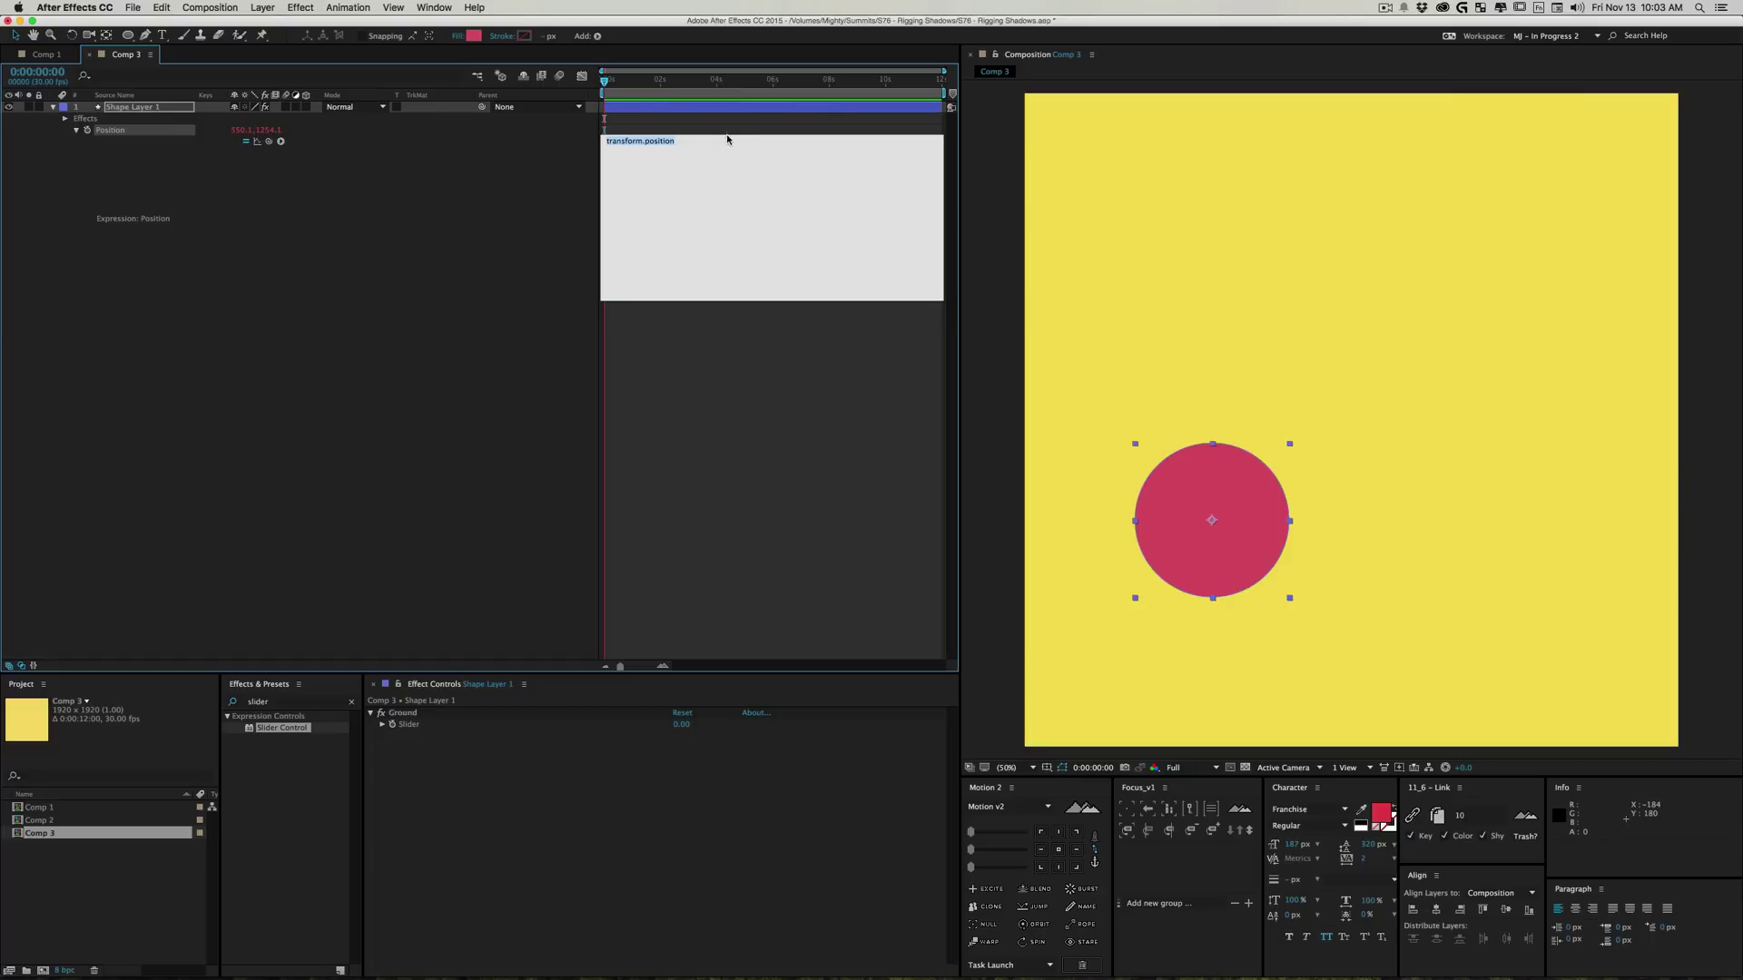
pyautogui.write('o')
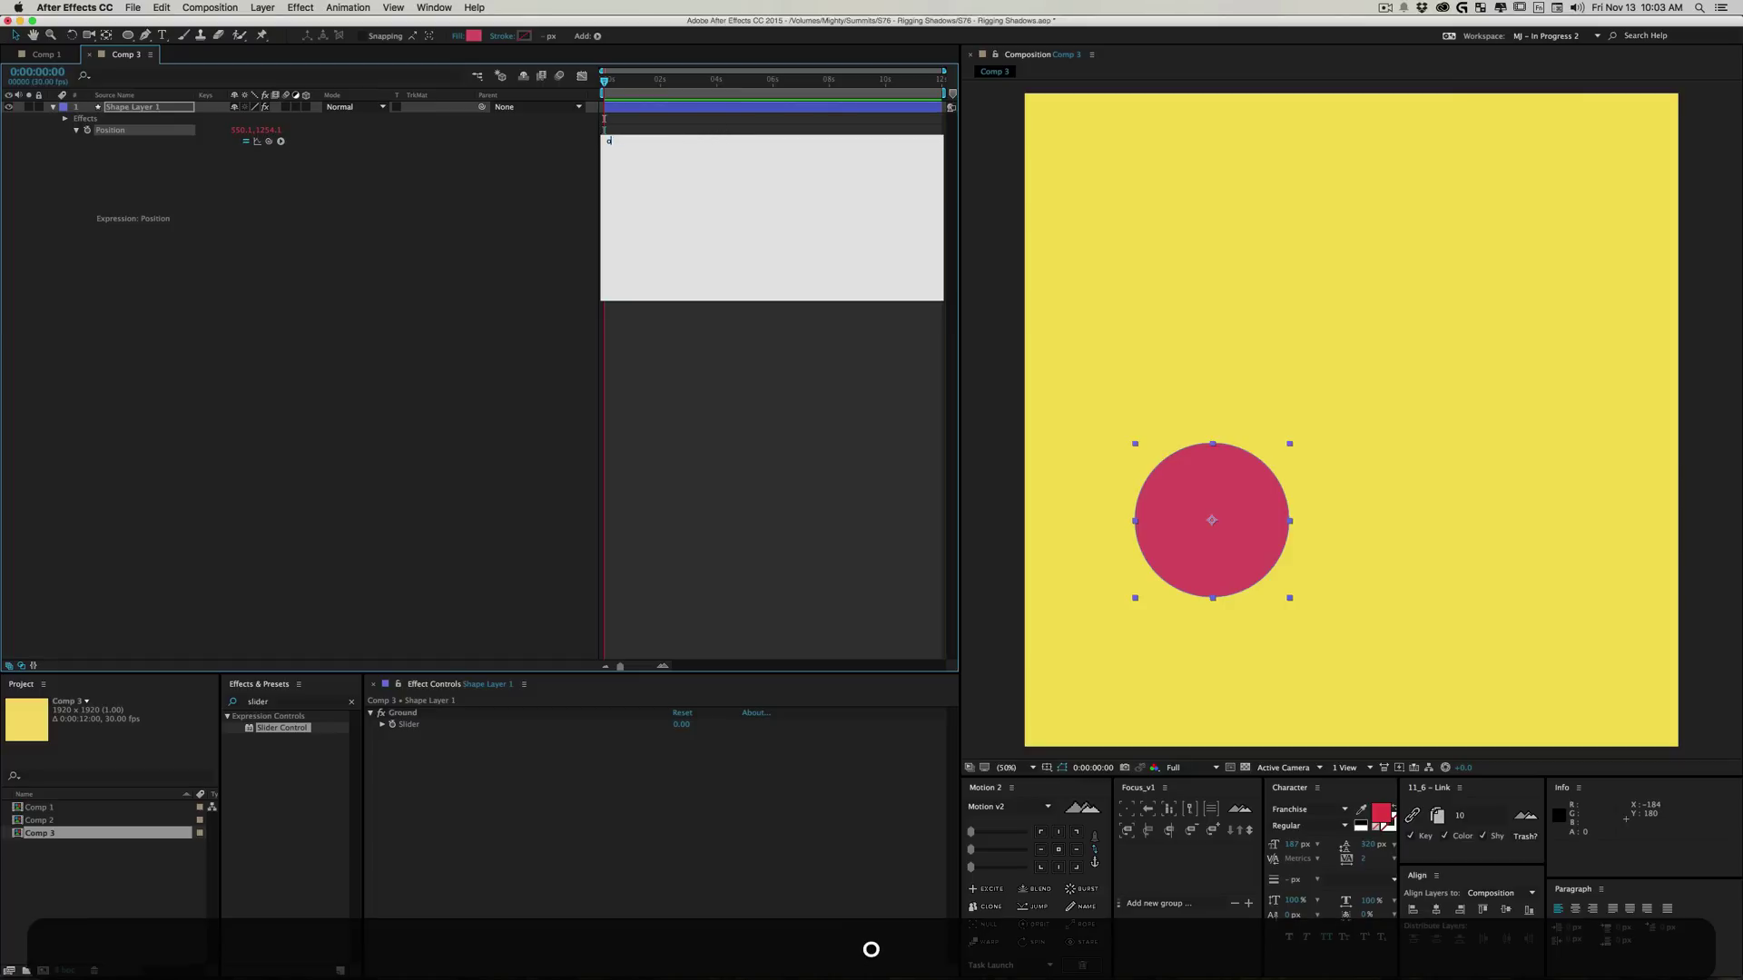
pyautogui.write('rig_xPos =')
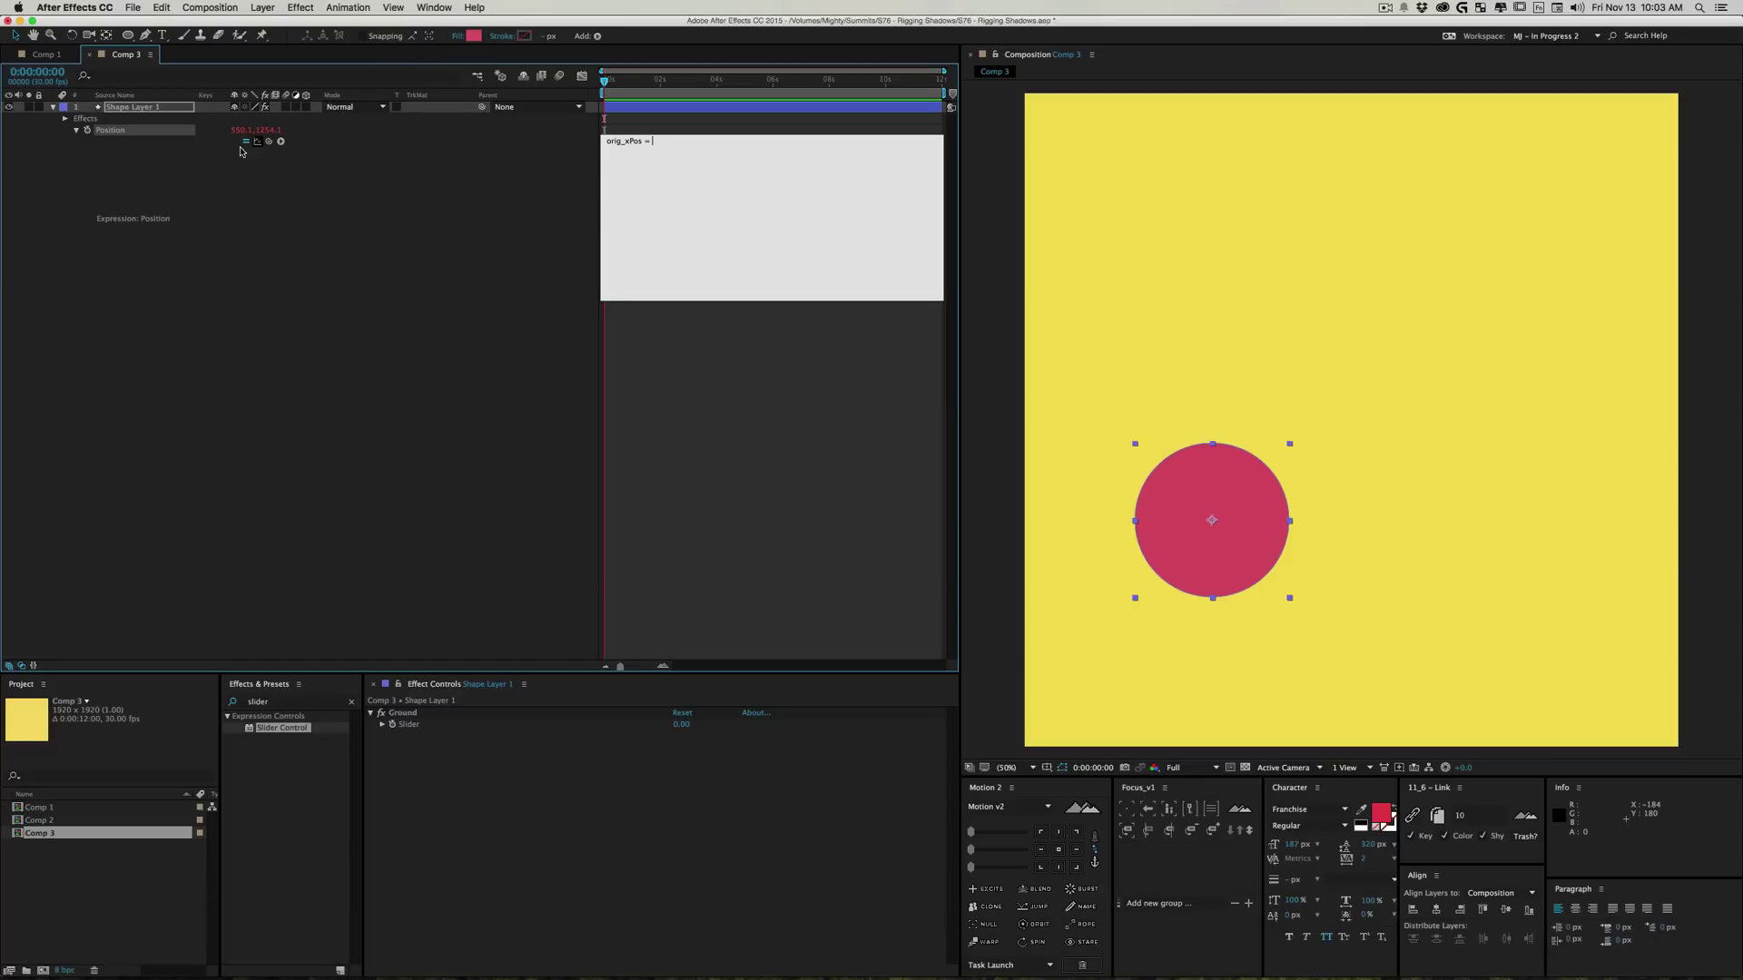
pyautogui.moveTo(265, 145); pyautogui.dragTo(240, 130)
pyautogui.write(';')
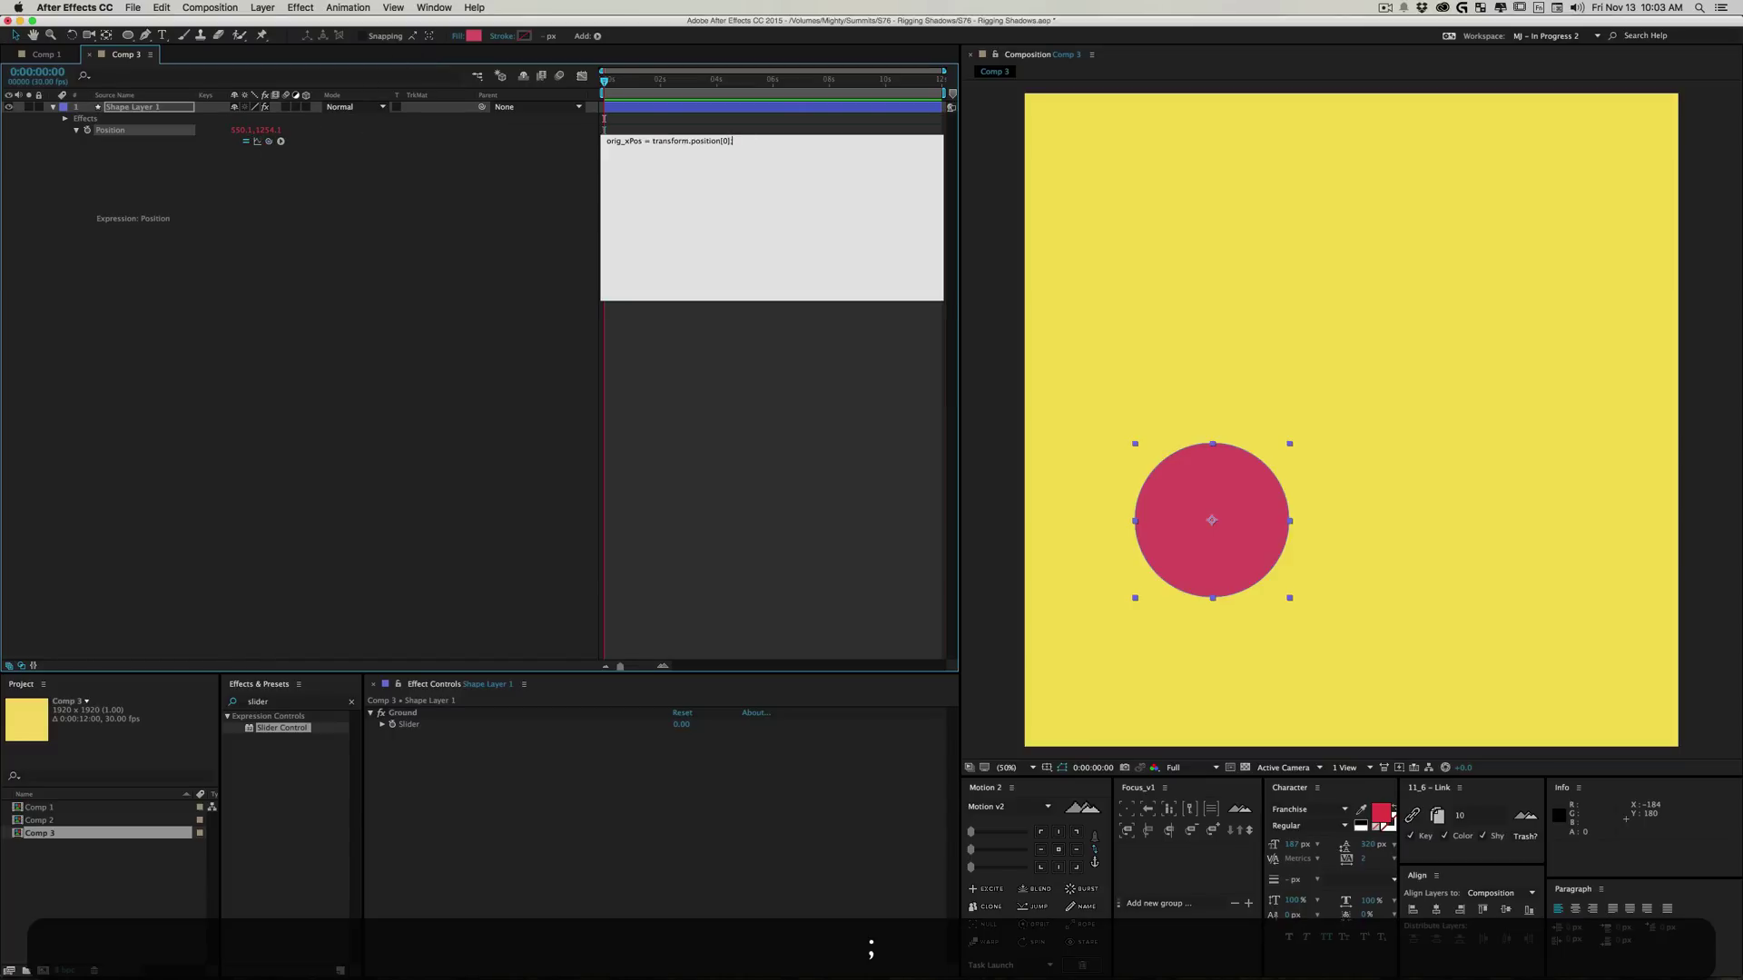
# Step: Add a second expression line that reads orig_yPos = transform.position[1];
pyautogui.press('Return')
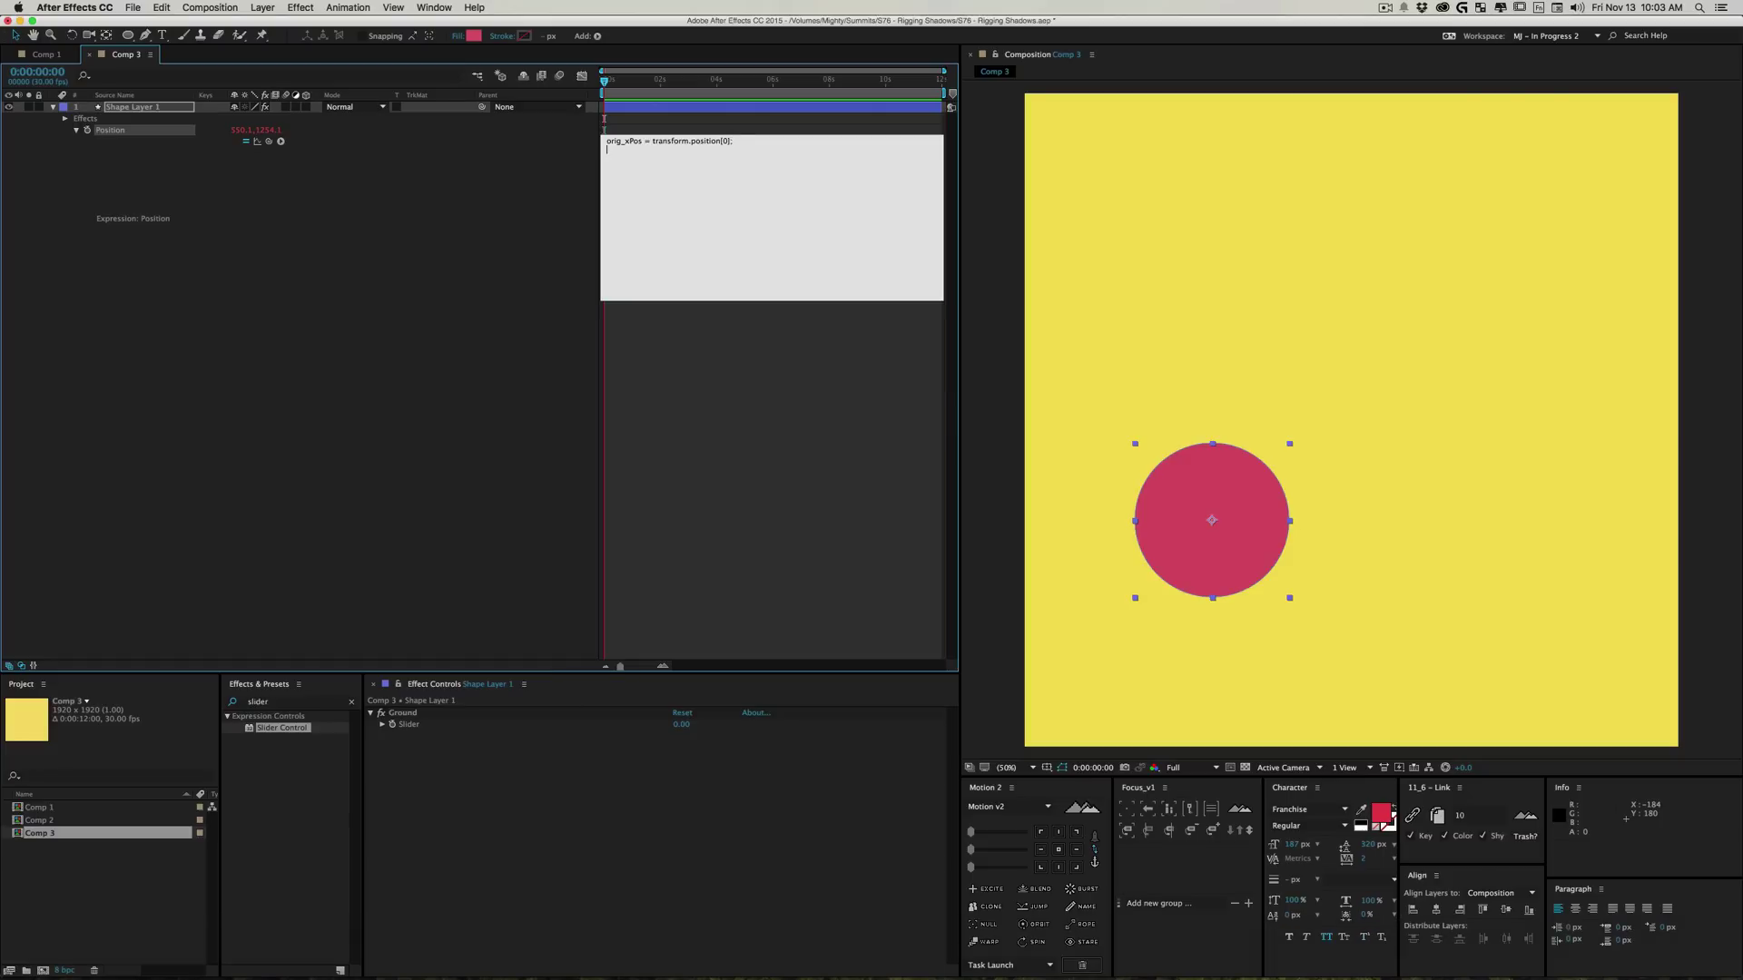
pyautogui.write('orig_')
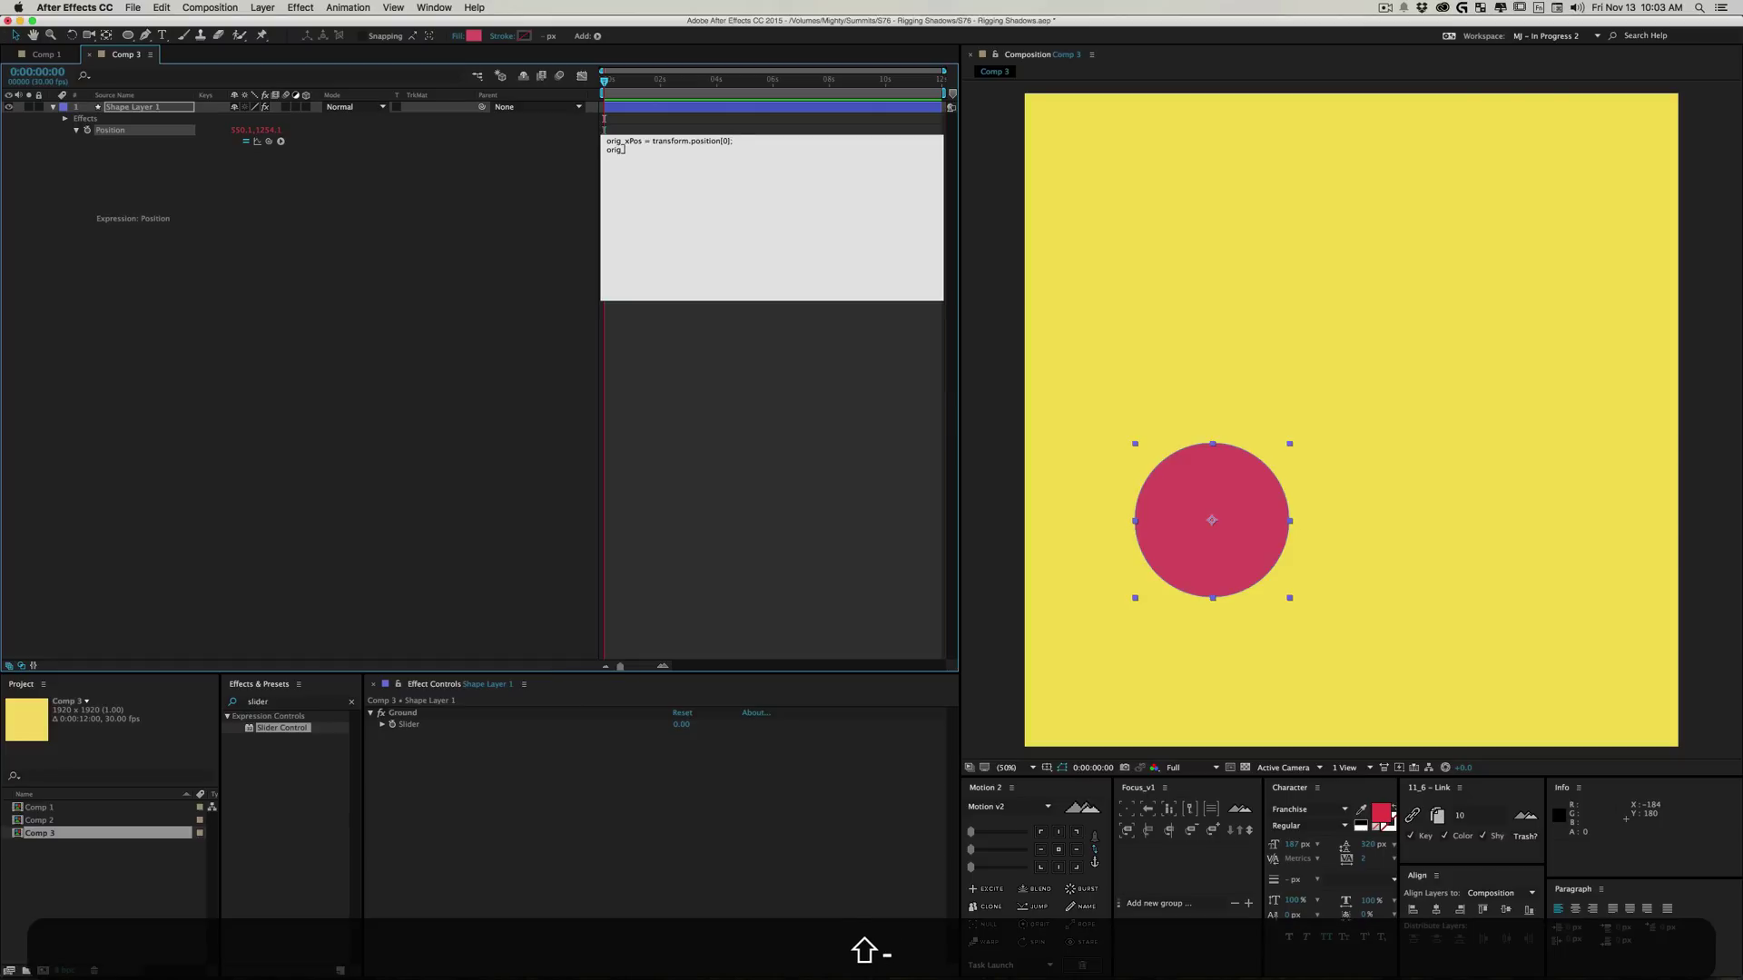
pyautogui.write('yPos = transform.position[1]')
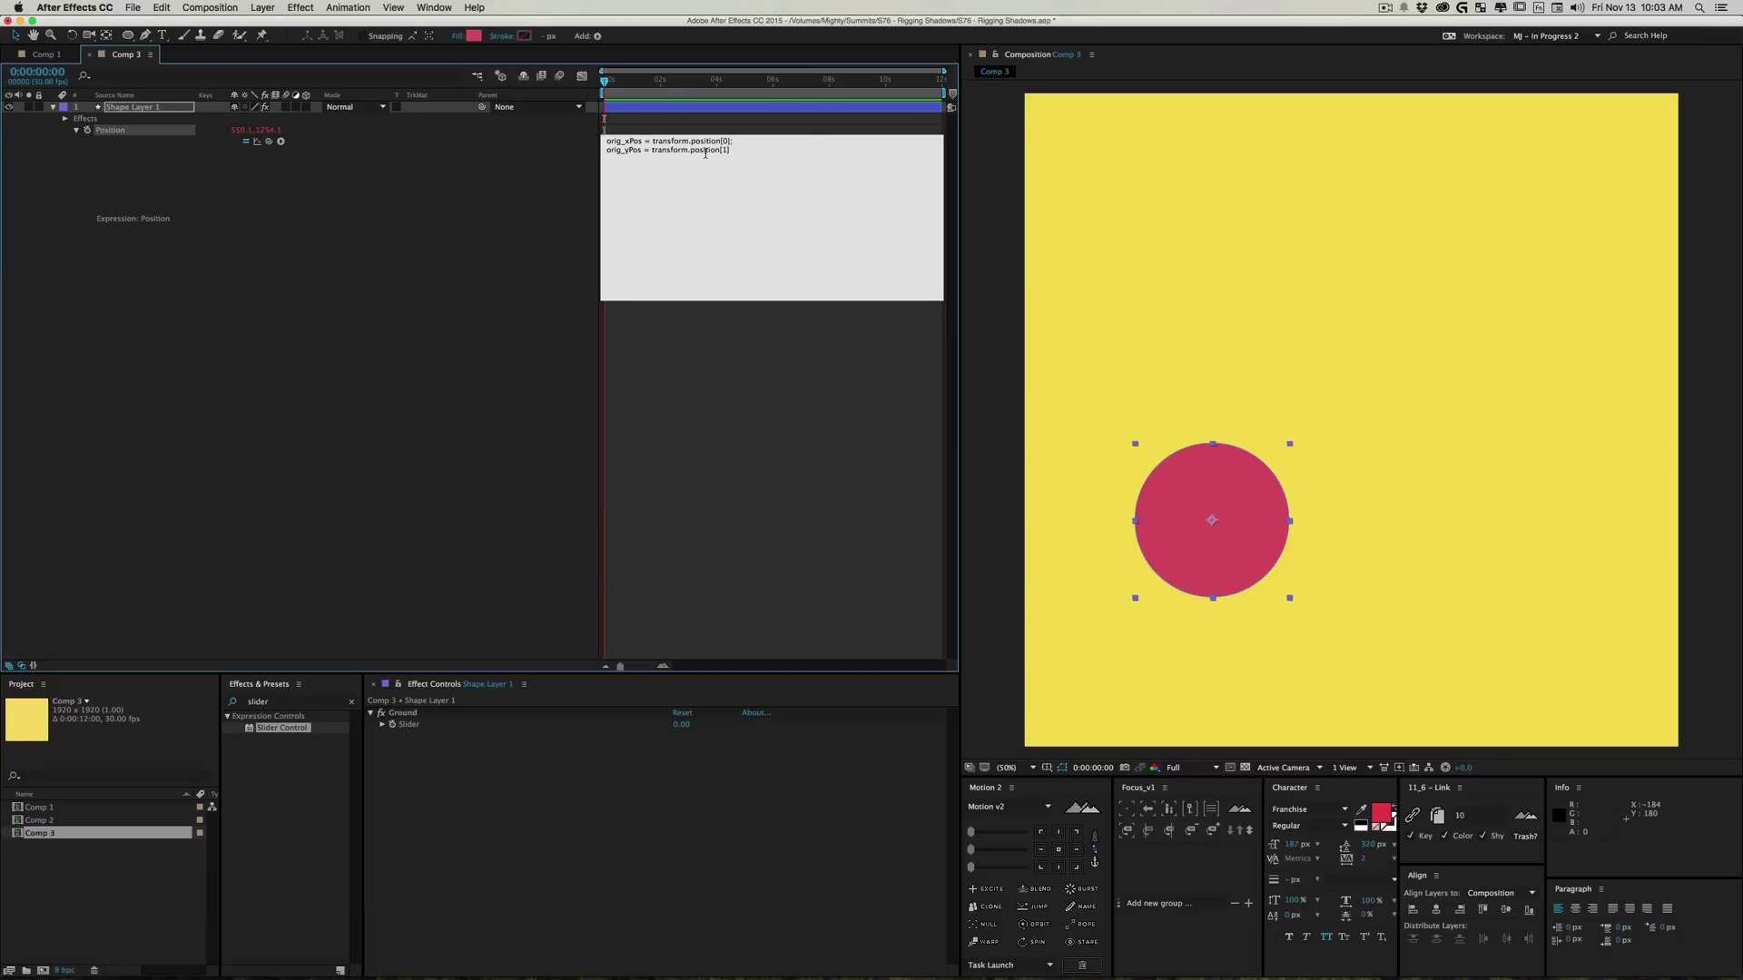
pyautogui.write(';')
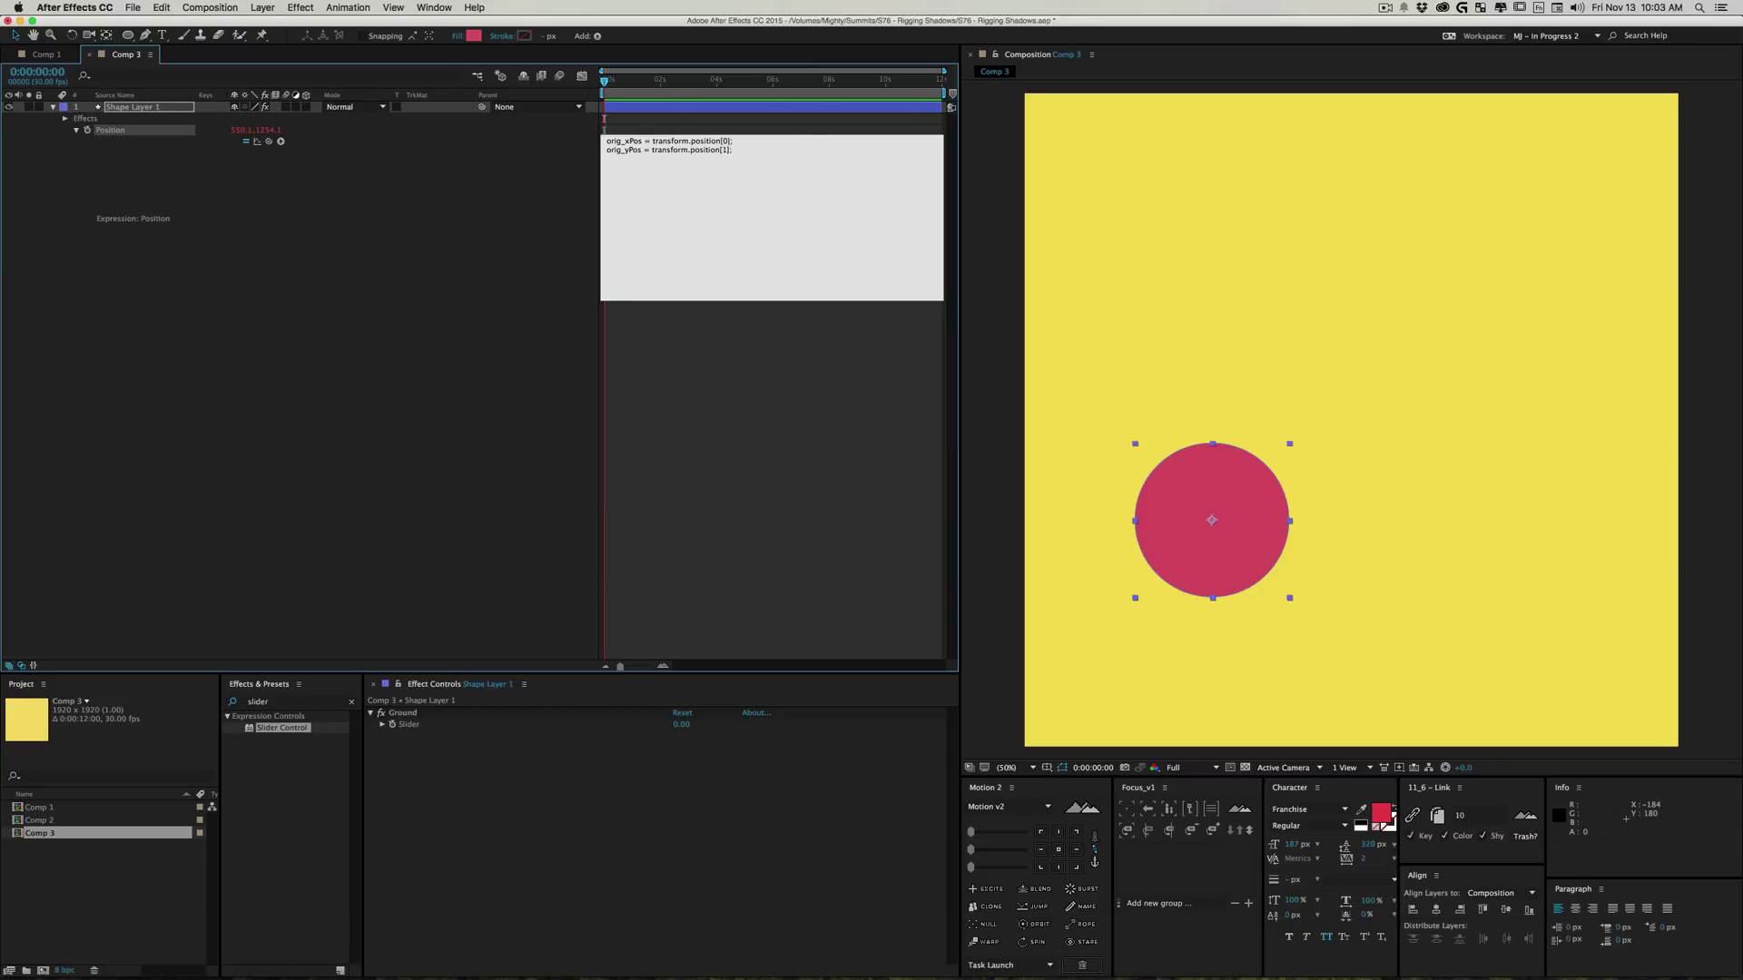
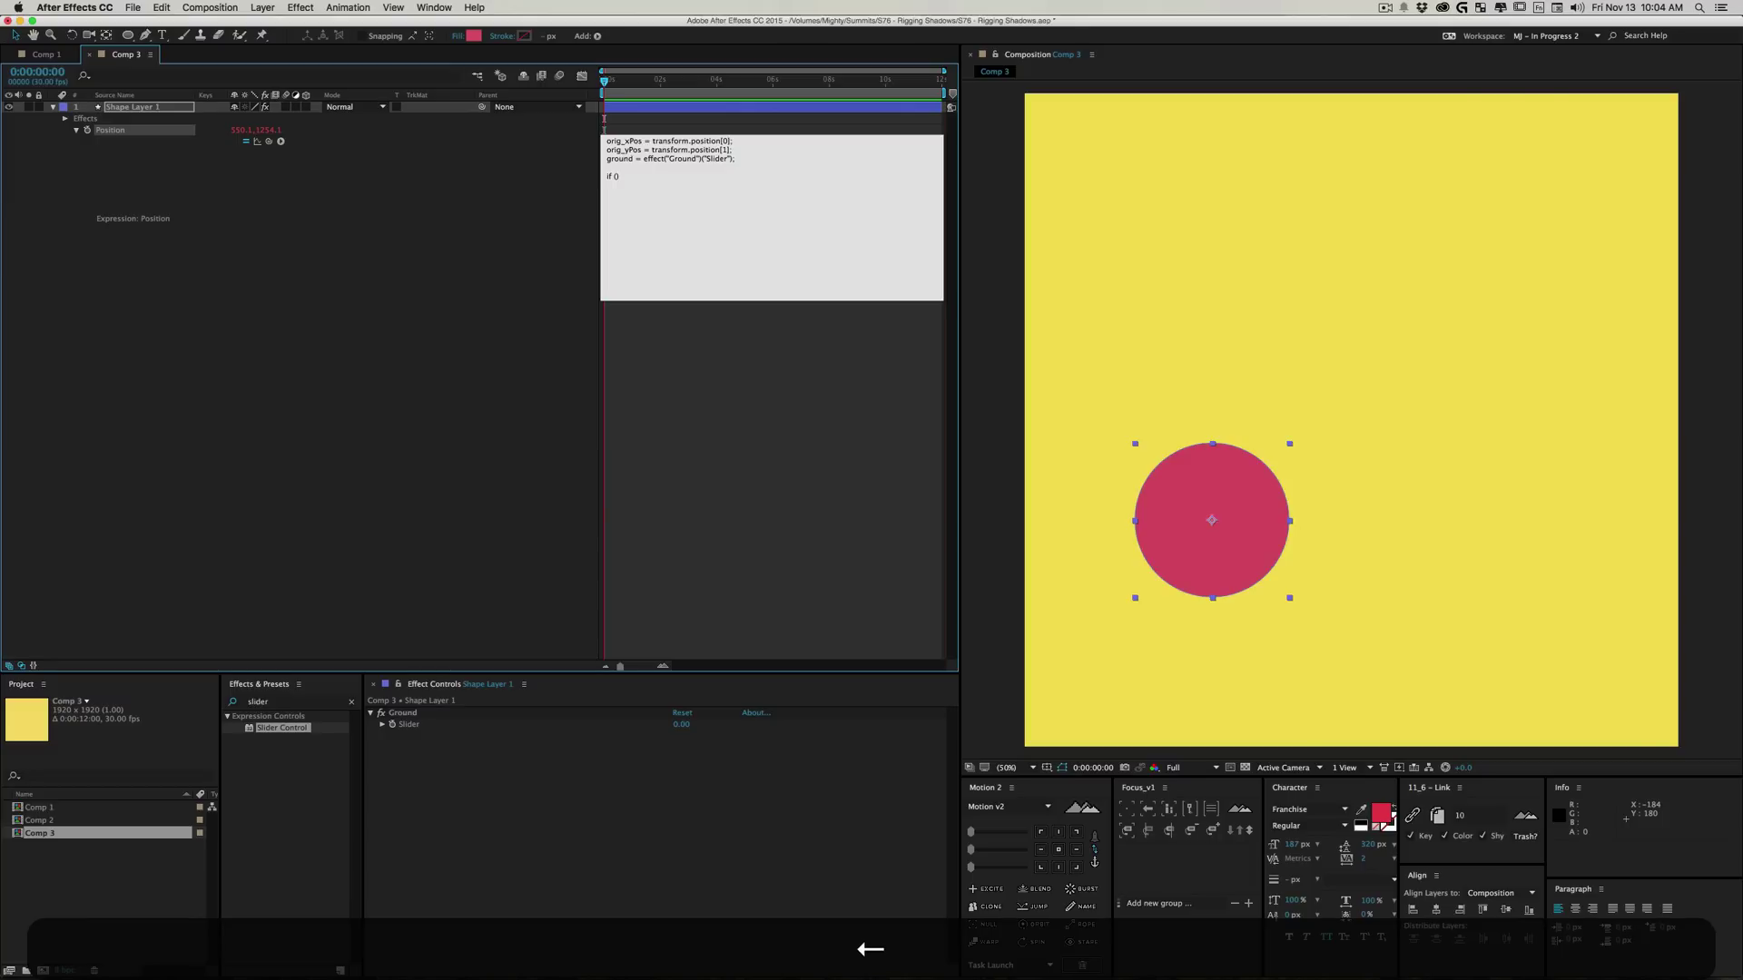
# Step: Complete the if condition in the Position expression as orig_yPos < ground and open a block in braces for it
pyautogui.write('orig_yPos < ground')
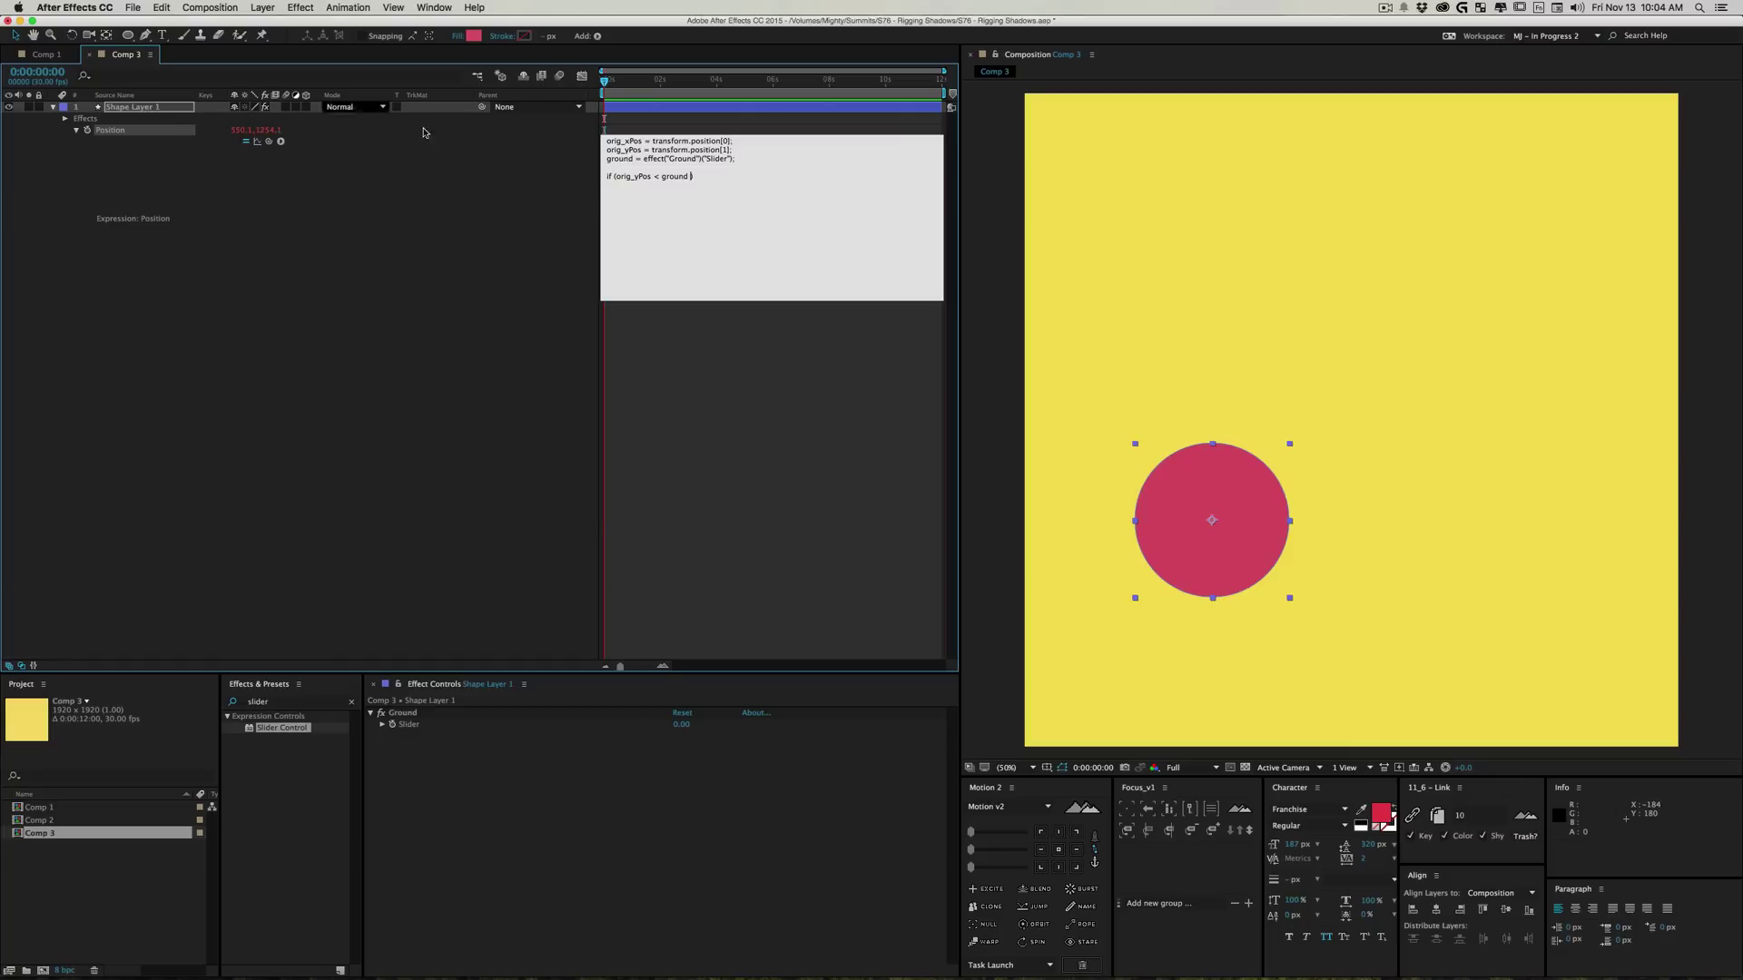
pyautogui.write('{}')
pyautogui.press('Left')
pyautogui.press('Return')
pyautogui.press('Up')
# Step: Put [orig_xPos, orig_yPos] inside the if block, apply the expression, and move the circle up to about (668, 914)
pyautogui.write('[]')
pyautogui.press('Left')
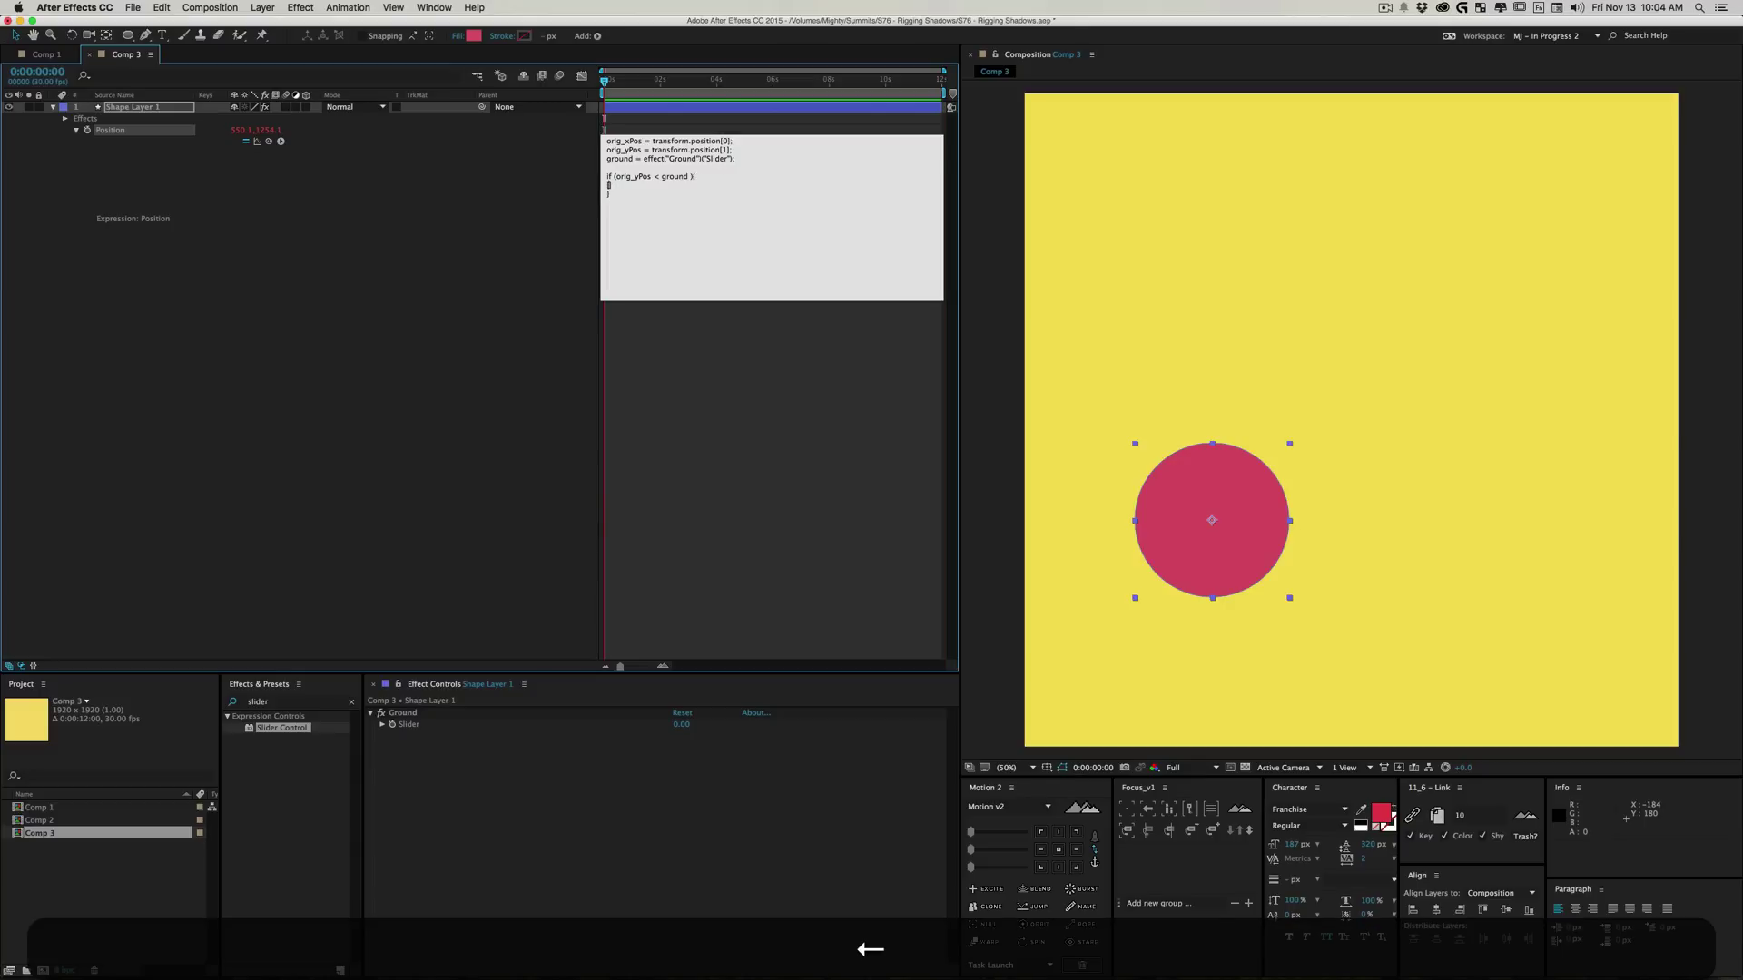
pyautogui.write('orig_')
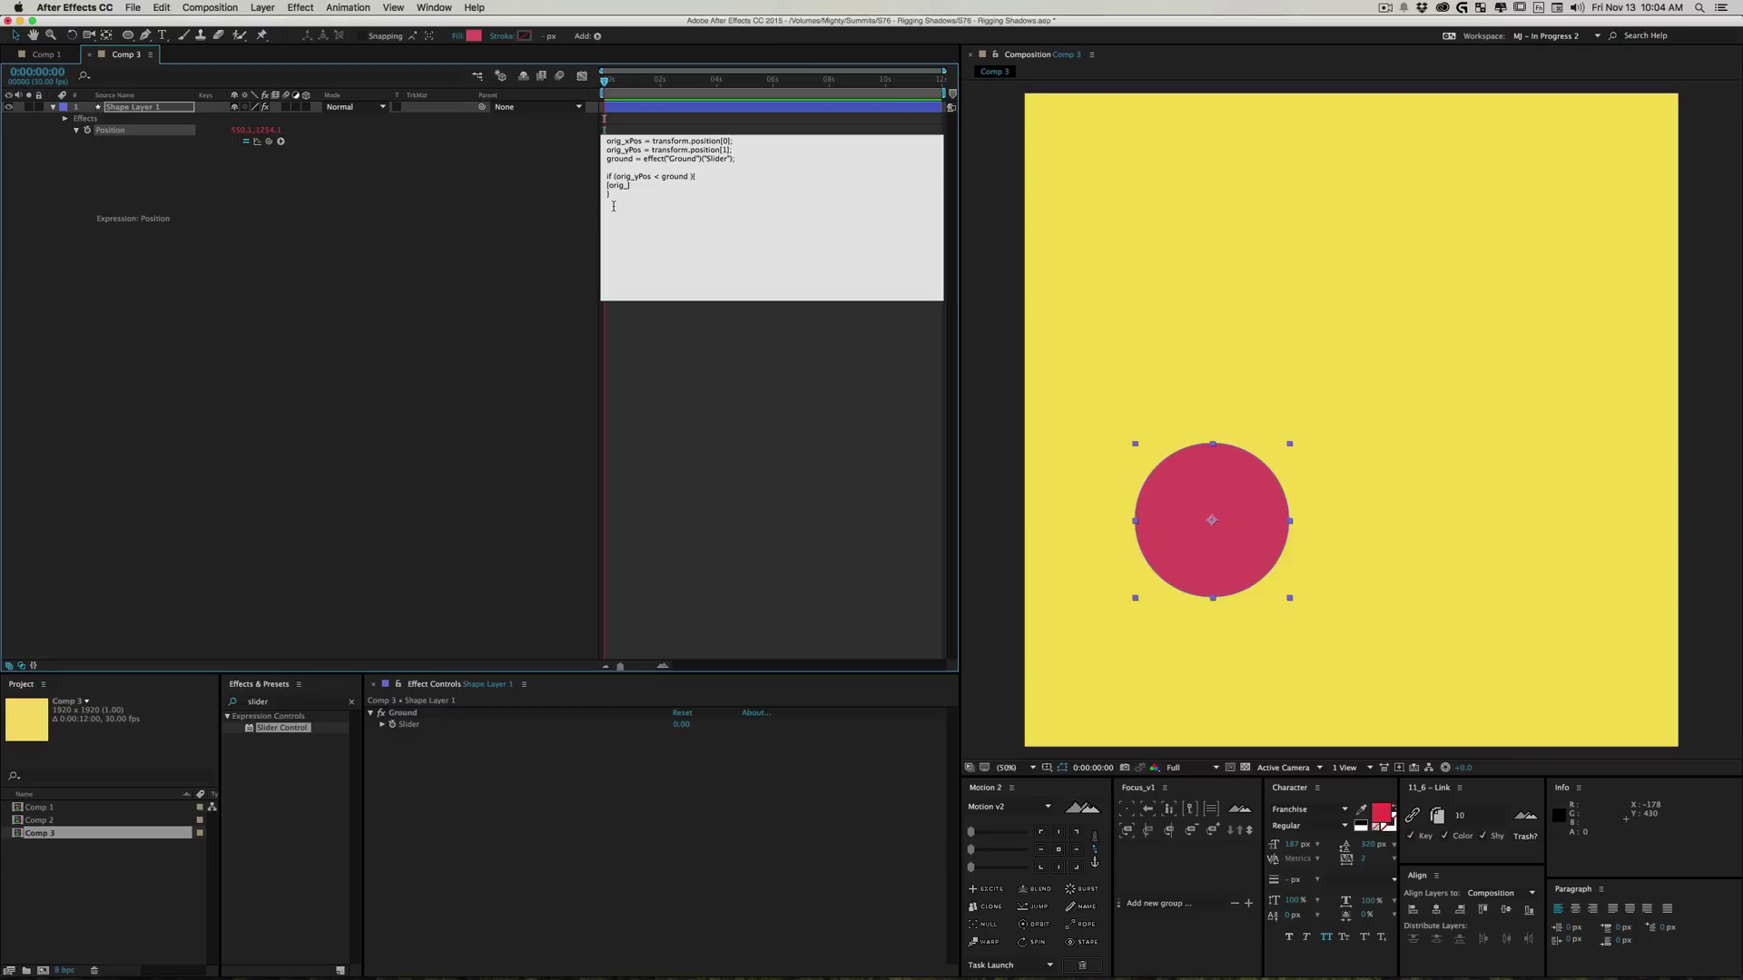
pyautogui.write('xpos')
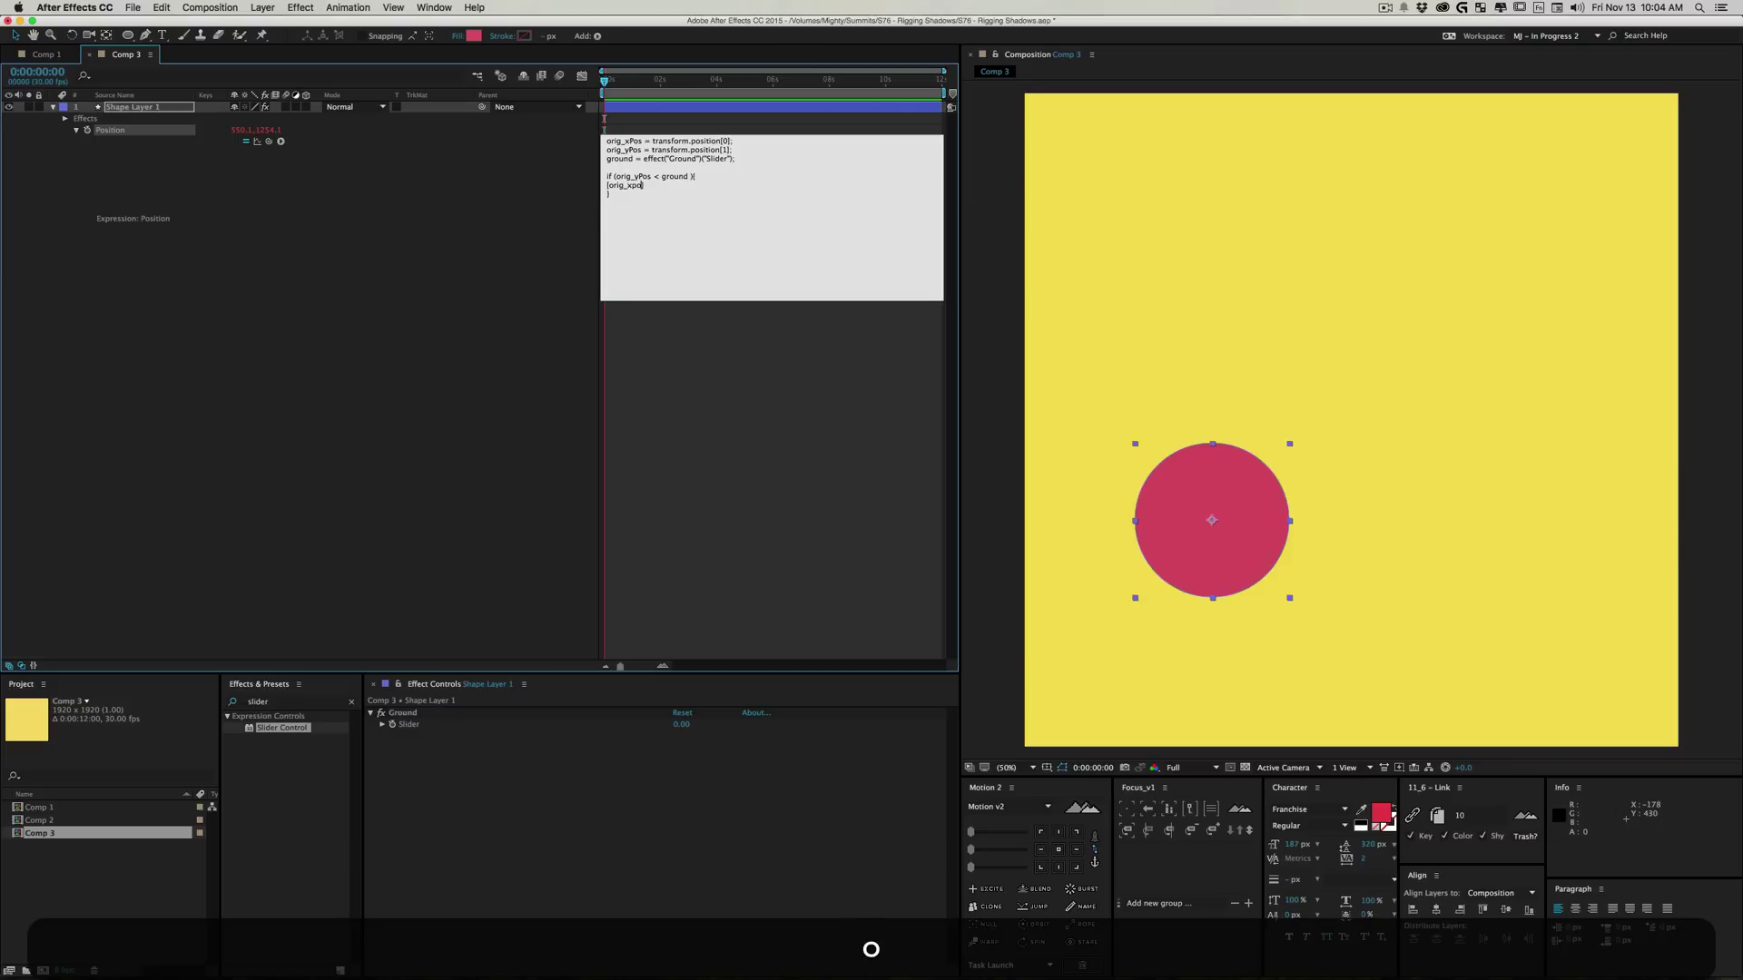
pyautogui.press('BackSpace')
pyautogui.press('BackSpace')
pyautogui.press('BackSpace')
pyautogui.write('Pos,')
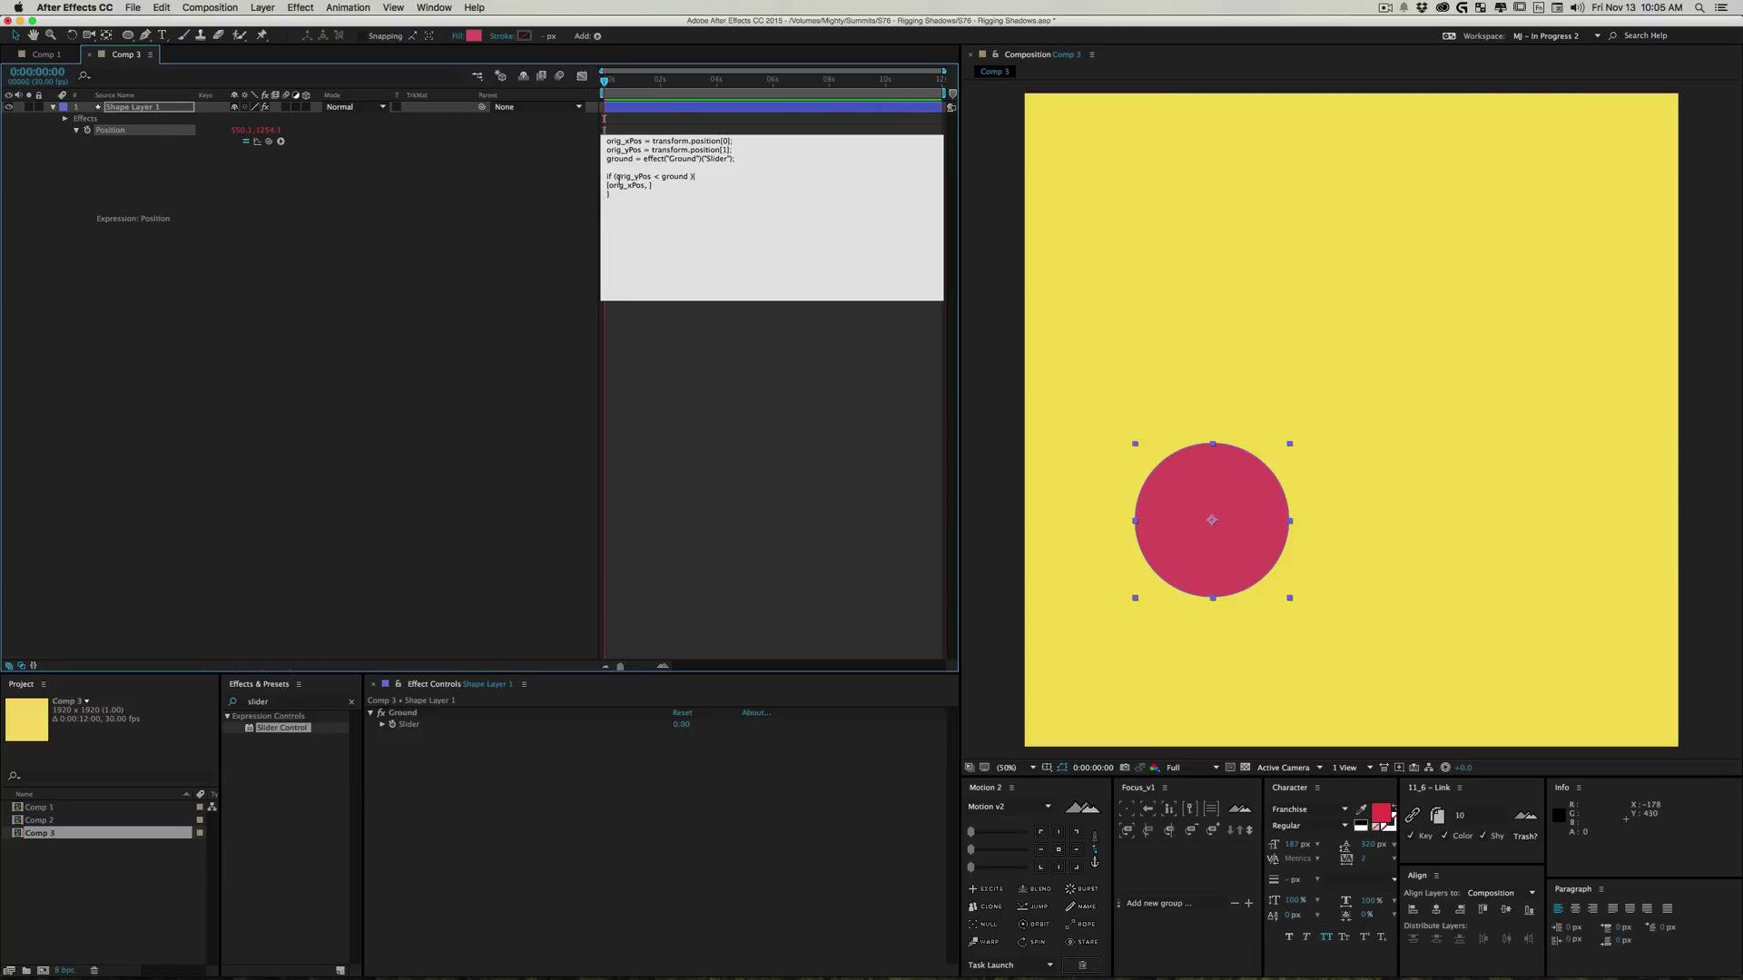
pyautogui.write('orig_yO')
pyautogui.press('BackSpace')
pyautogui.write('Pos')
pyautogui.click(385, 214)
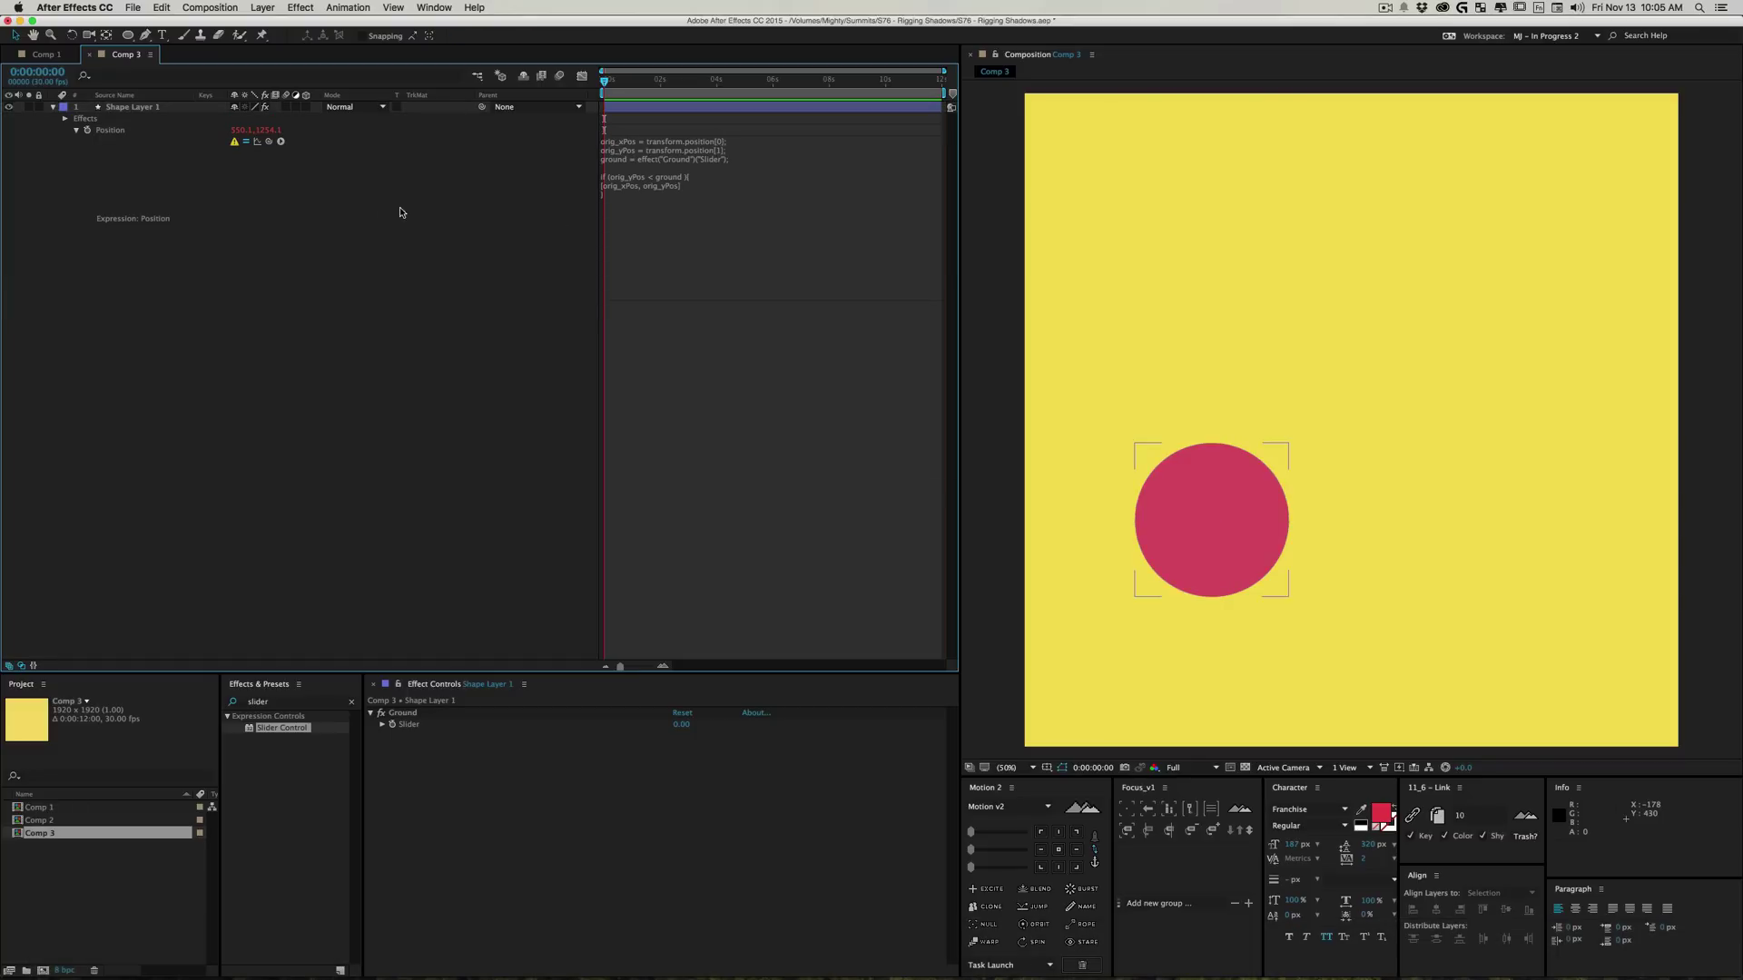
pyautogui.moveTo(1213, 504); pyautogui.dragTo(1252, 389)
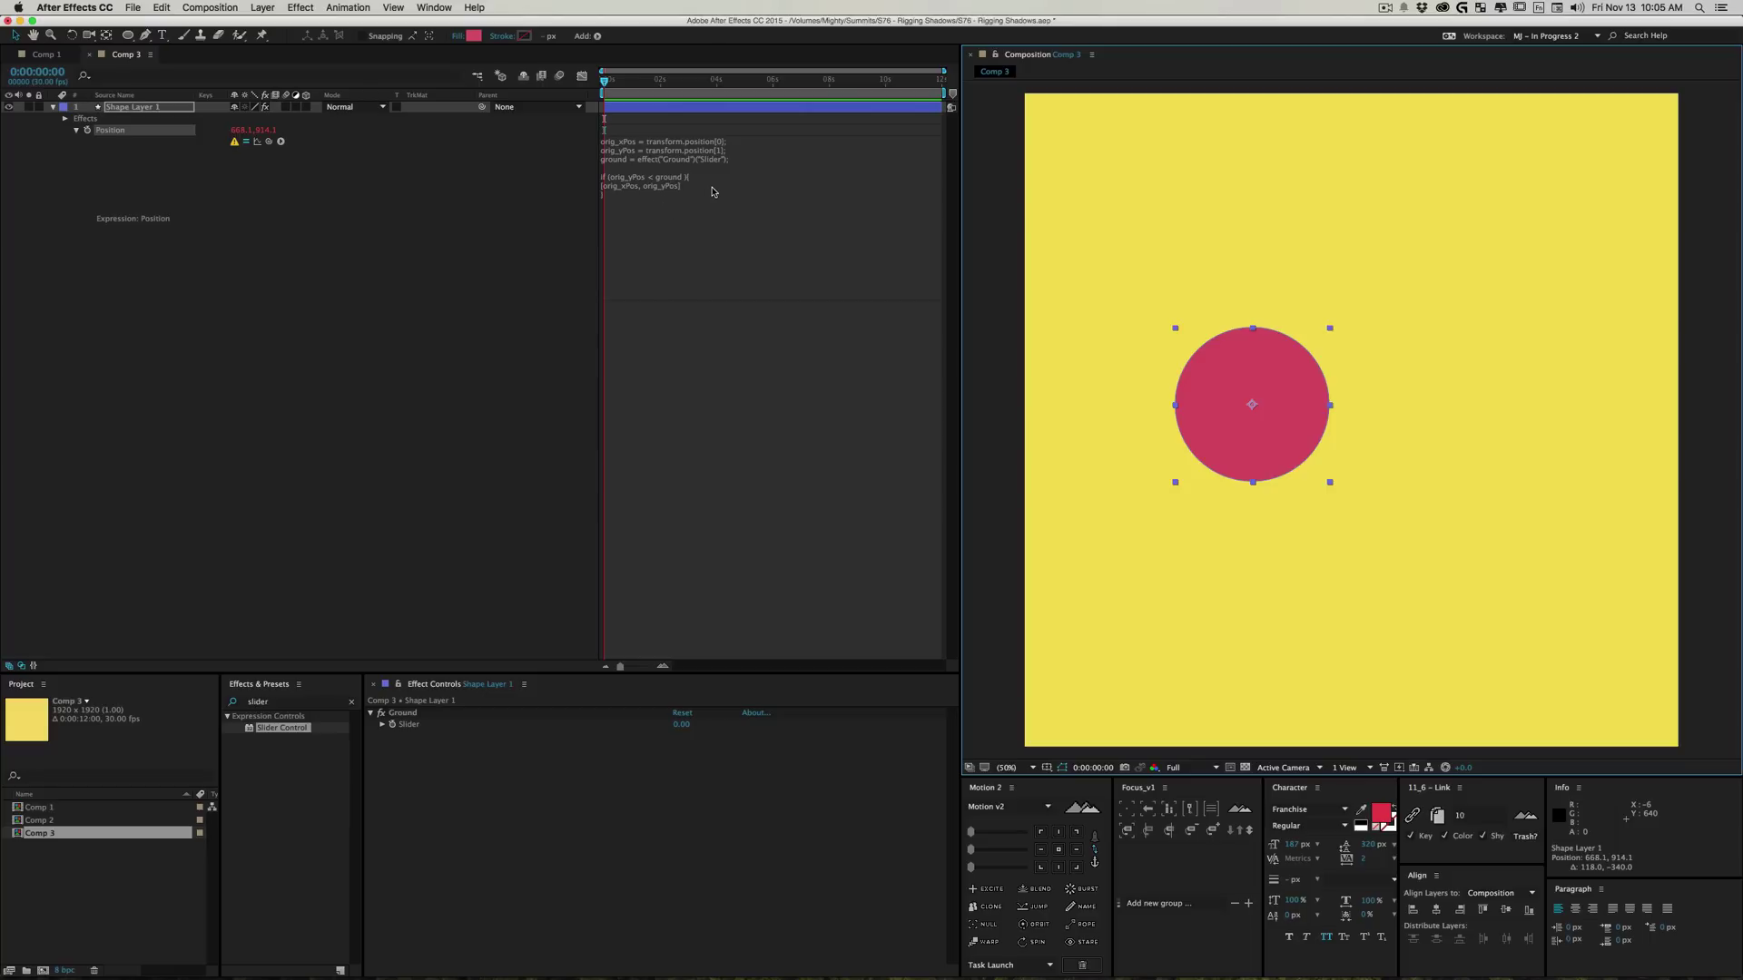
# Step: Add an else block containing [orig_xPos, ground] to the Position expression and apply it
pyautogui.click(663, 198)
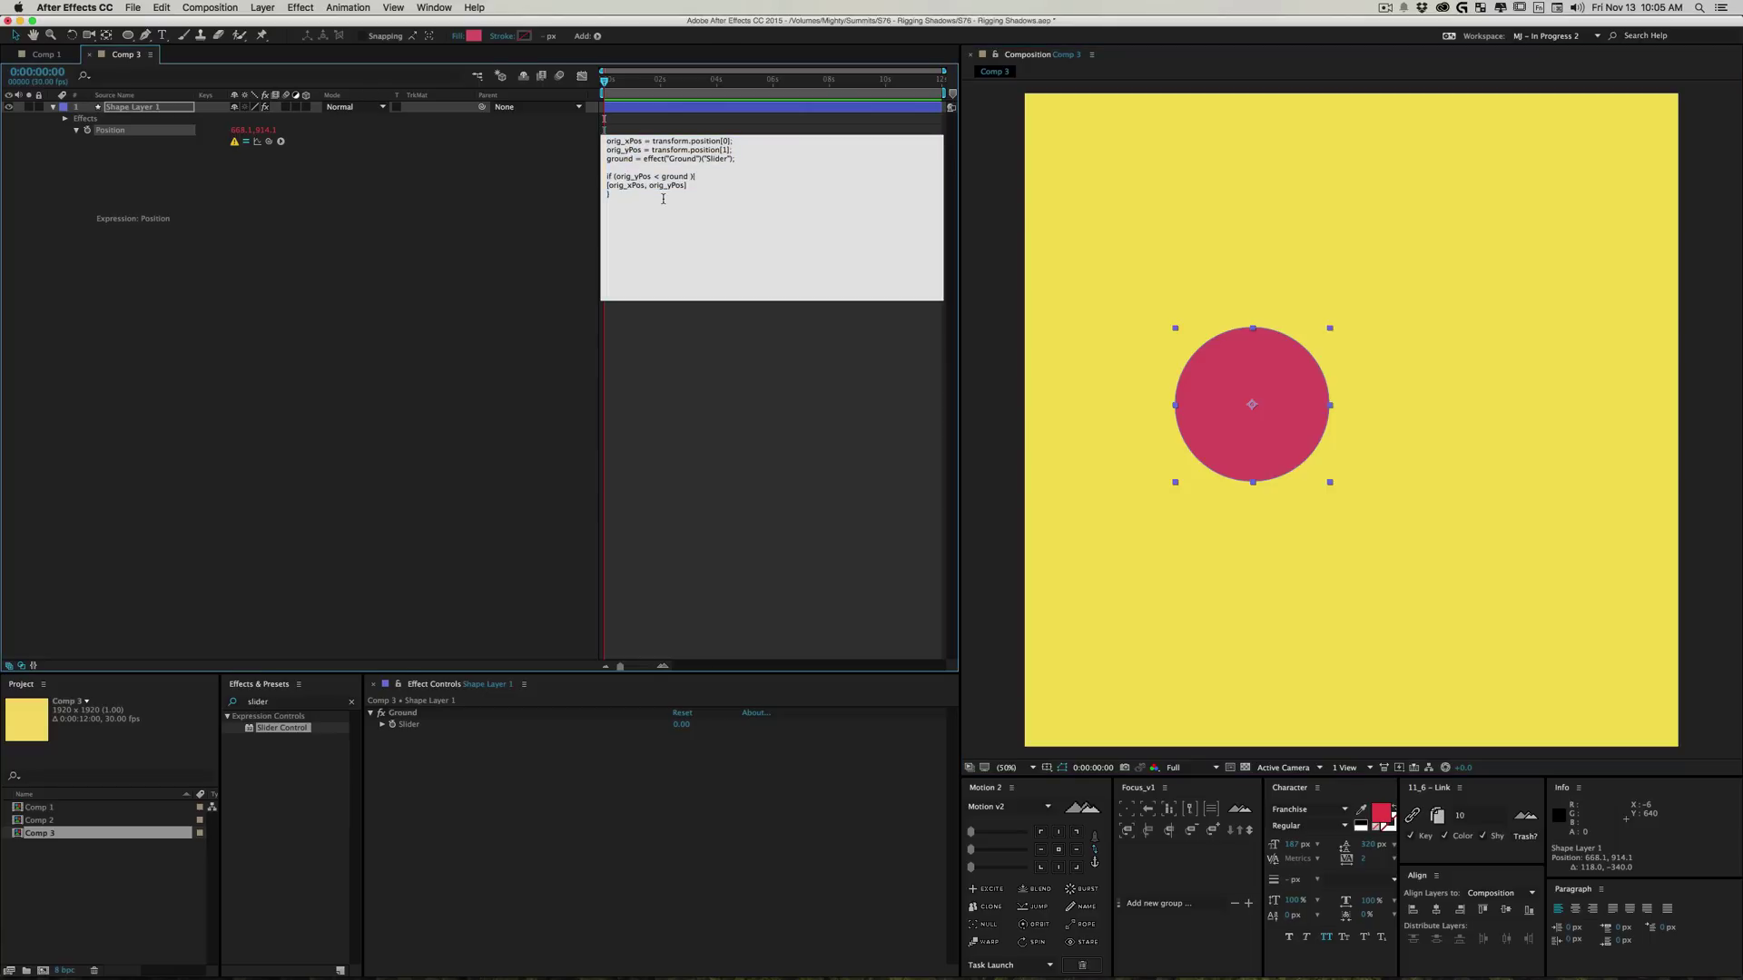
pyautogui.write('else ')
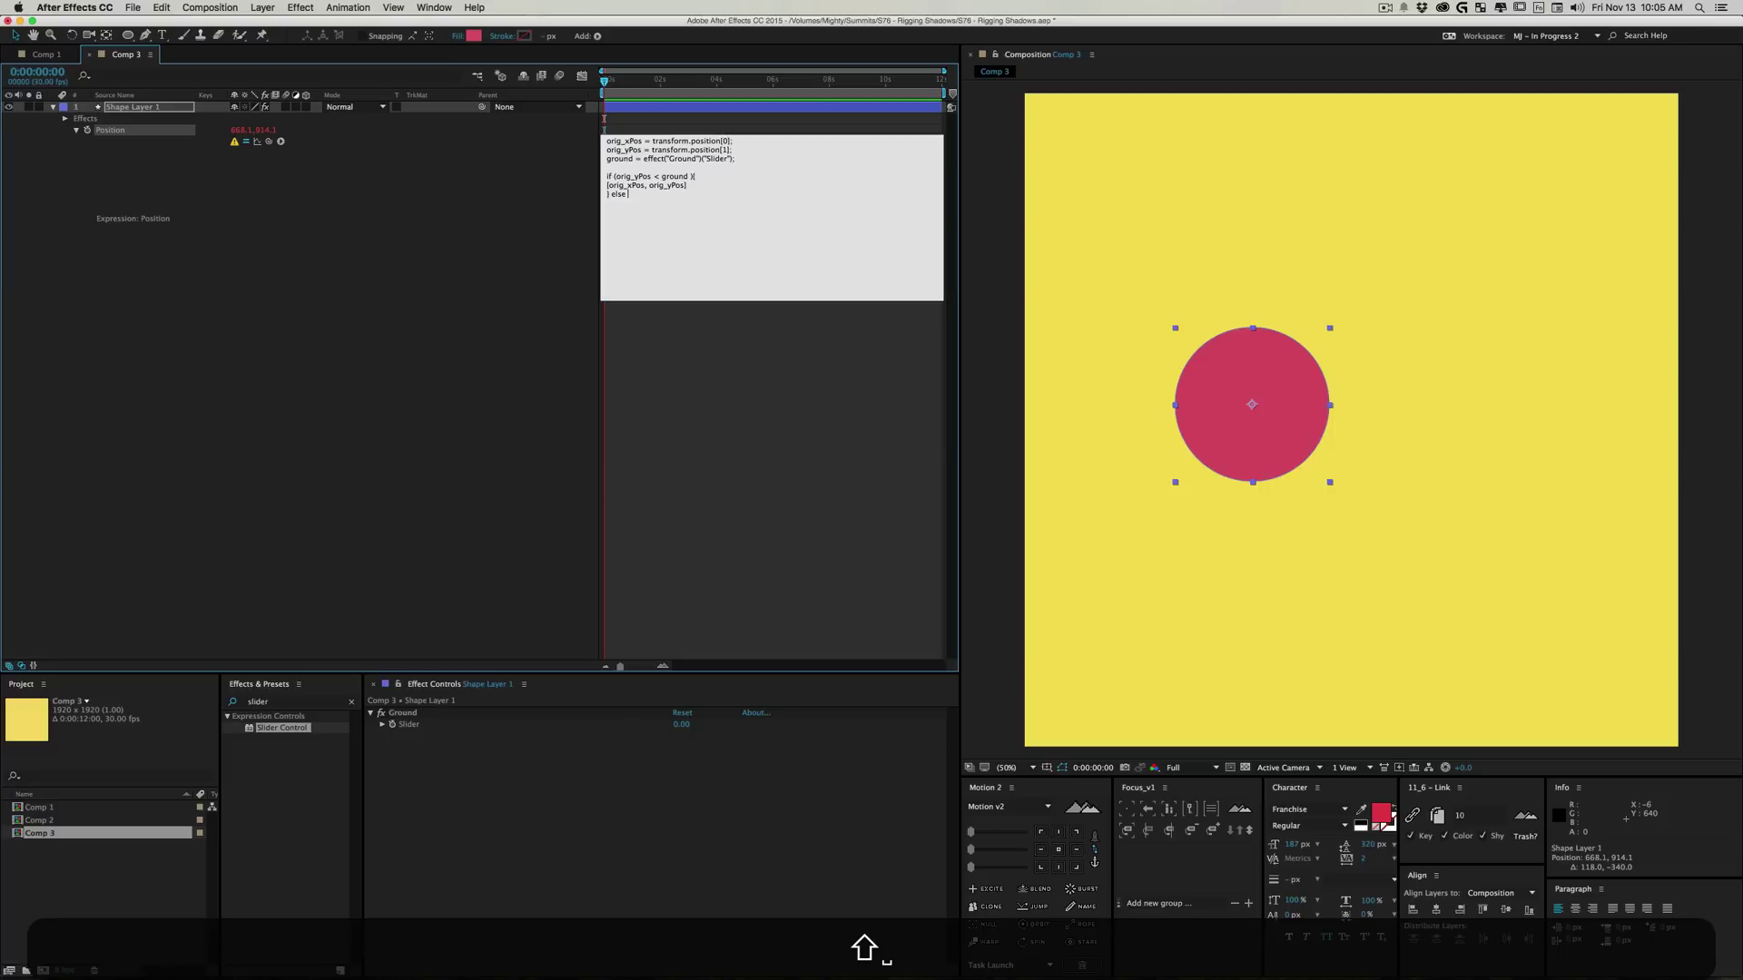
pyautogui.write('{  }')
pyautogui.press('Left')
pyautogui.press('Return')
pyautogui.press('Return')
pyautogui.press('Up')
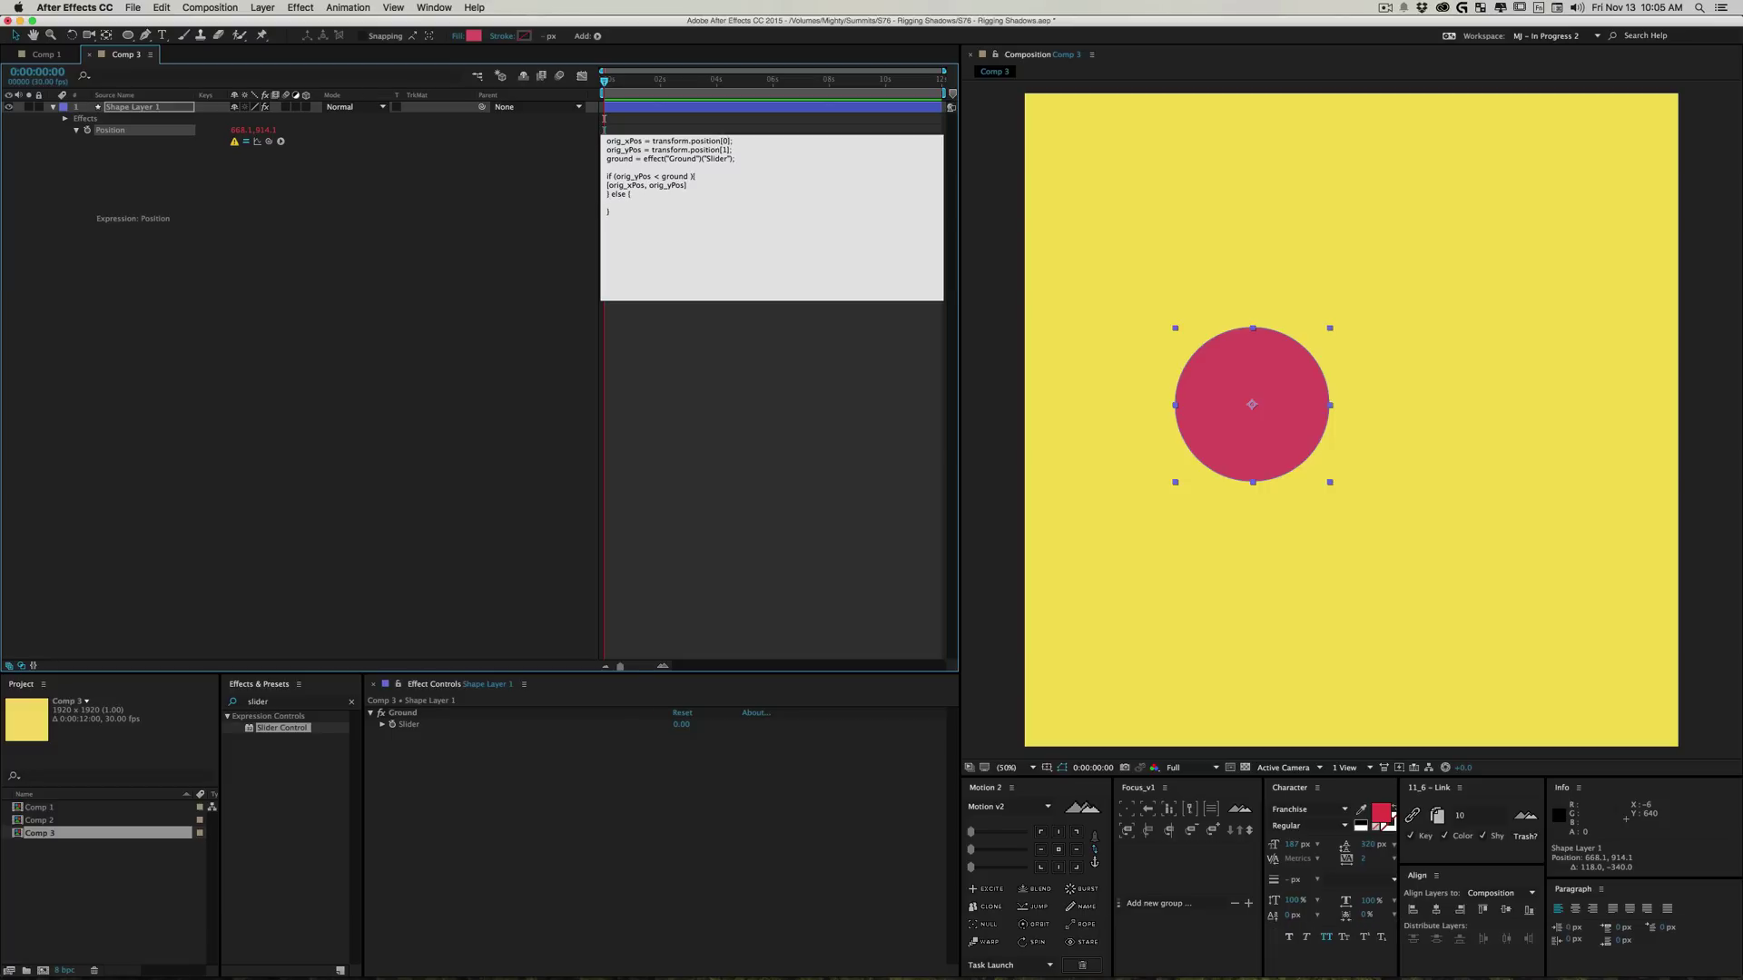
pyautogui.write('[]')
pyautogui.press('Left')
pyautogui.write('orig_xPos, ground')
pyautogui.click(471, 448)
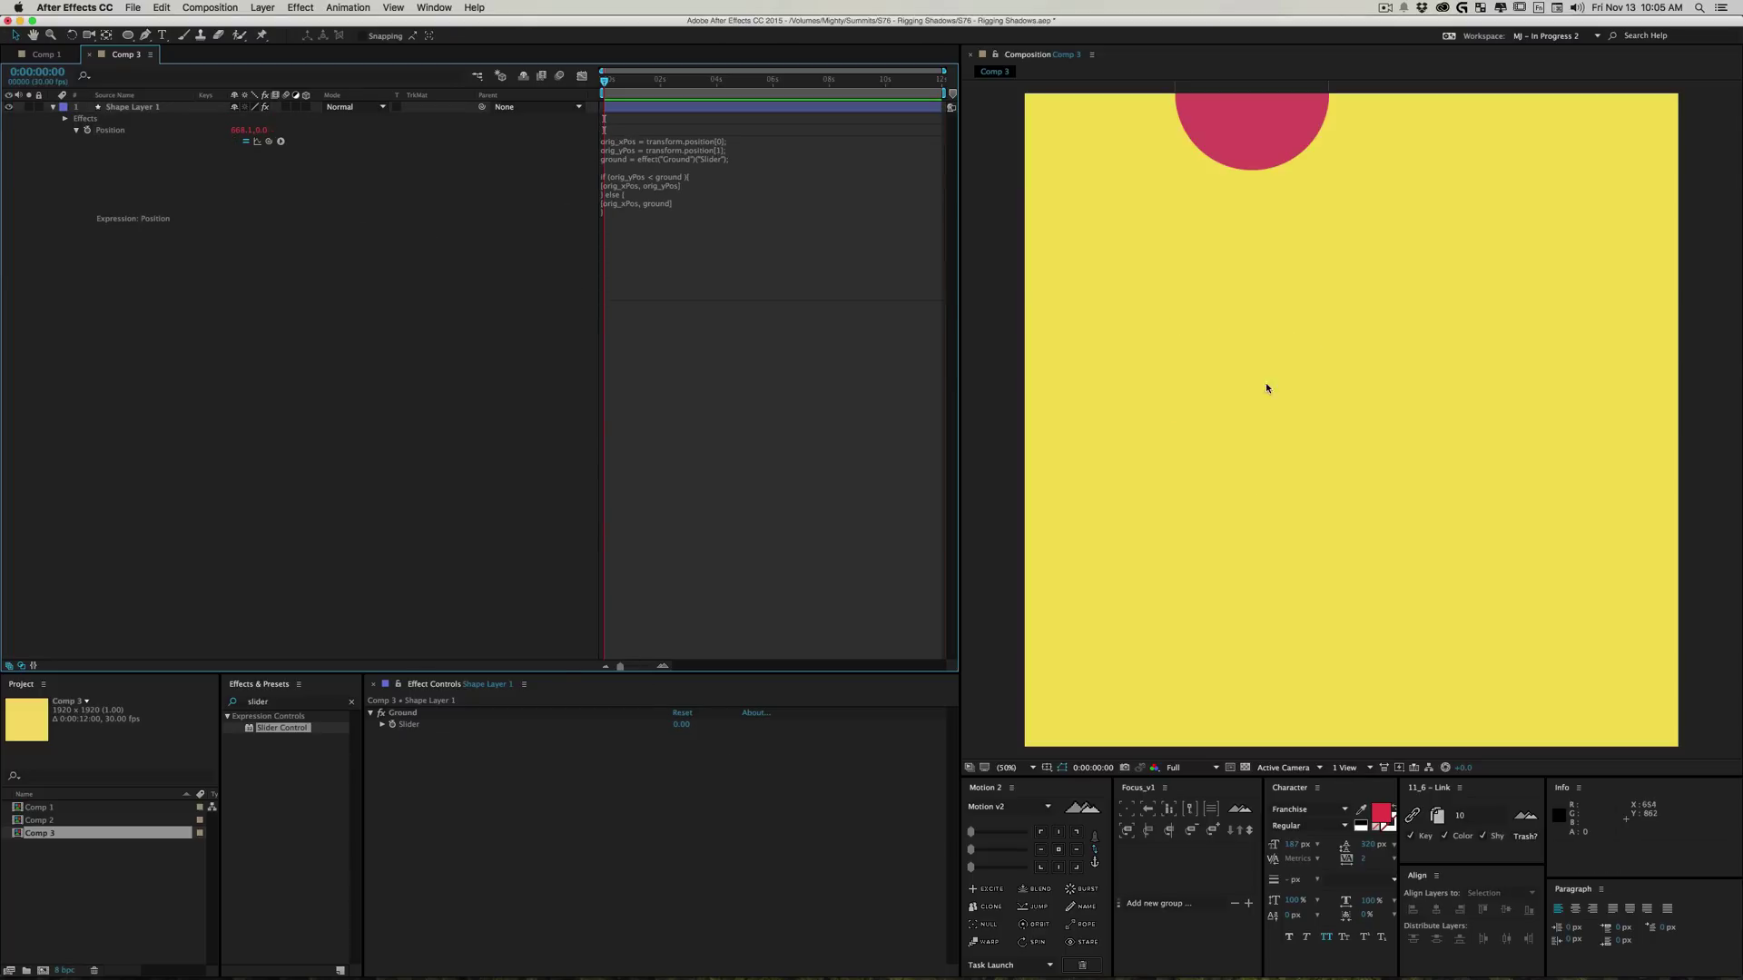
# Step: Raise the Ground slider to 1510 and move the circle around the canvas to test the ground limit
pyautogui.moveTo(1252, 137); pyautogui.dragTo(1087, 152)
pyautogui.moveTo(1032, 97); pyautogui.dragTo(1269, 5)
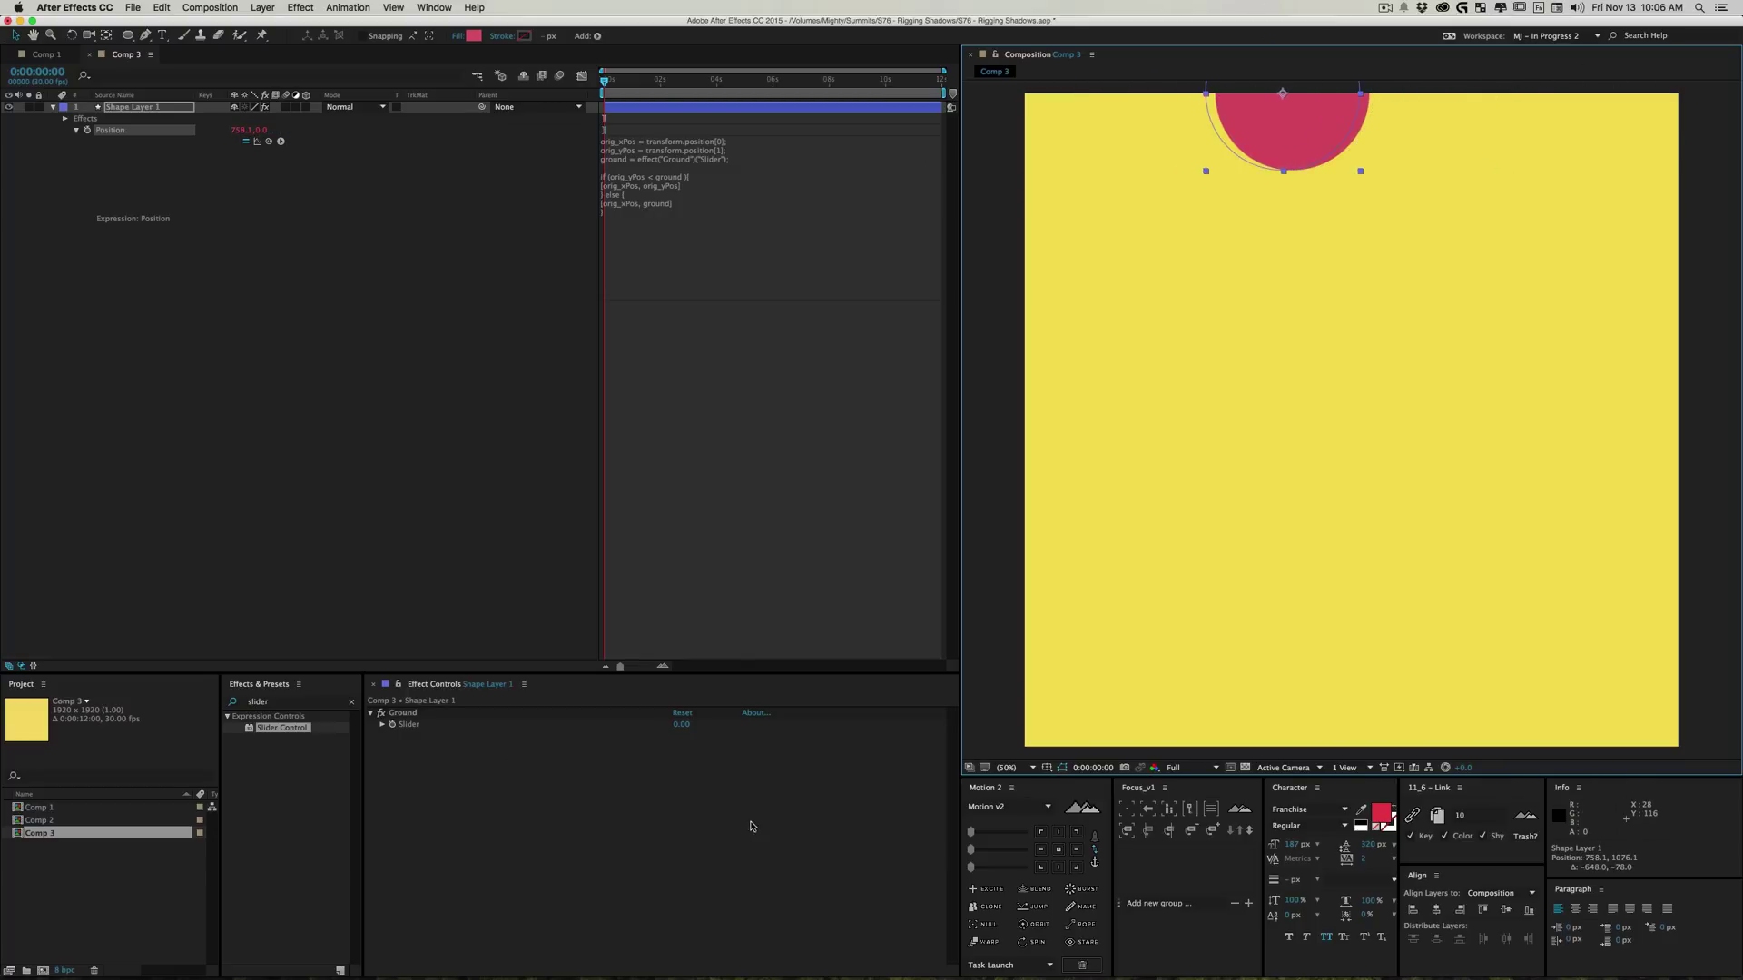
pyautogui.moveTo(683, 724); pyautogui.dragTo(1646, 738)
pyautogui.moveTo(686, 725); pyautogui.dragTo(738, 726)
pyautogui.moveTo(1232, 519); pyautogui.dragTo(1210, 443)
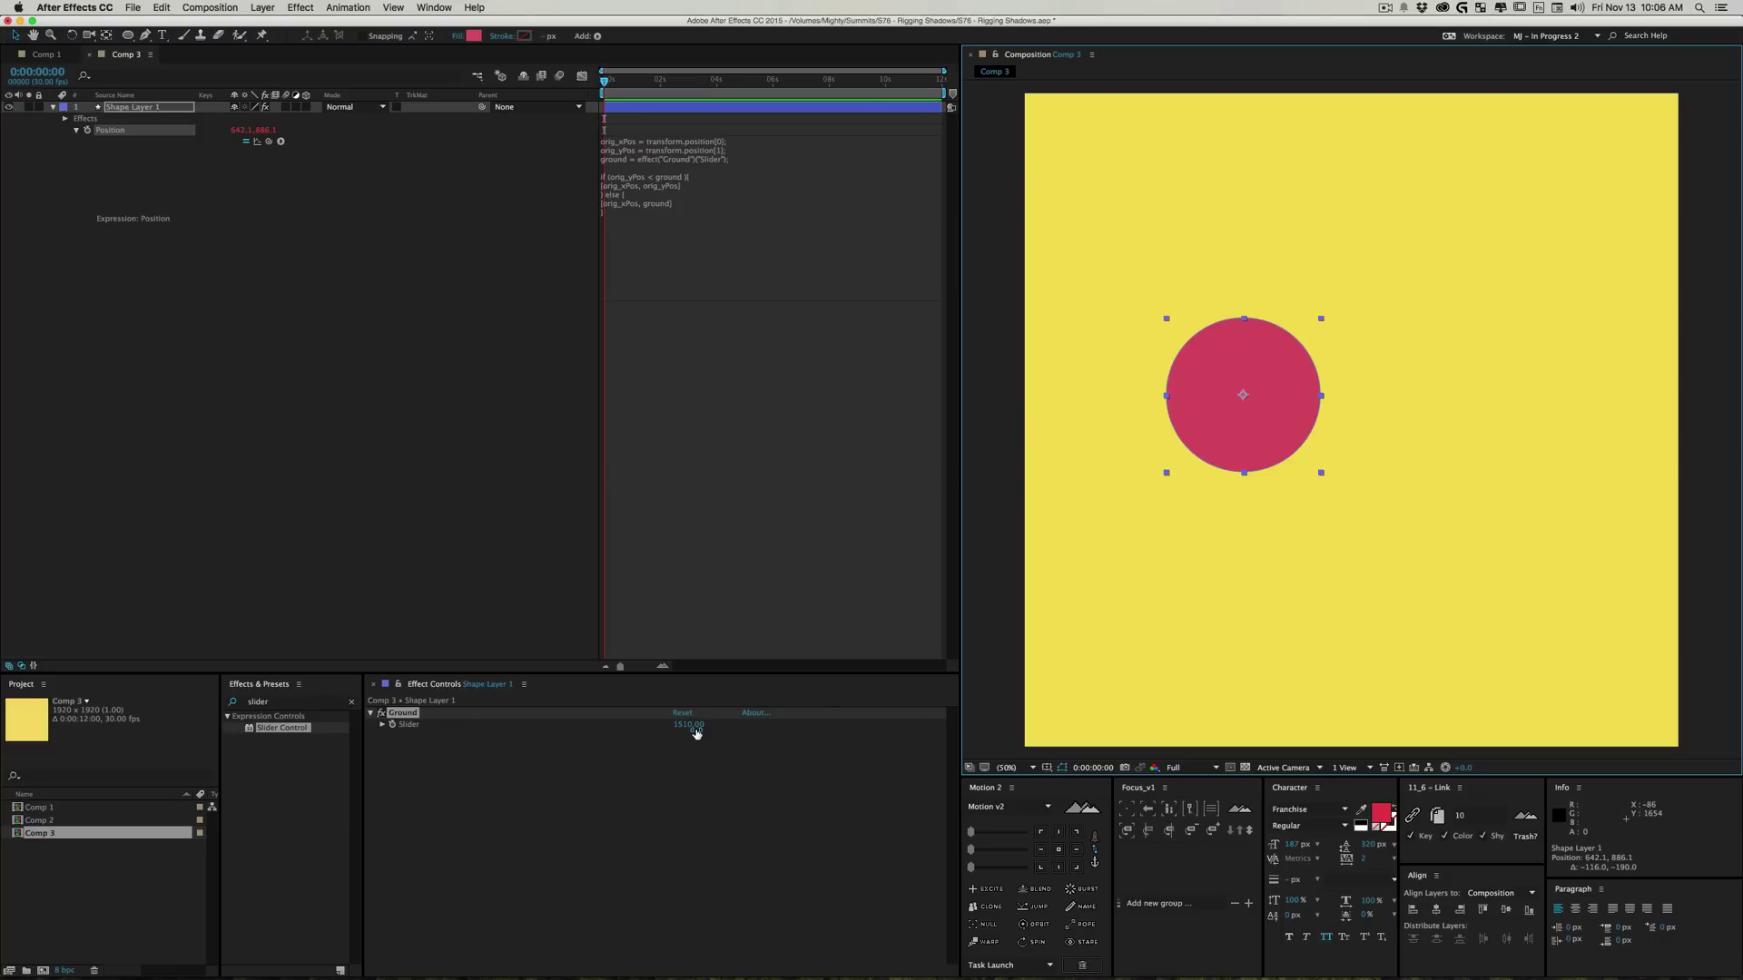
# Step: Compare the circle's position with the Position expression disabled and enabled while moving it above and below the ground level
pyautogui.click(245, 141)
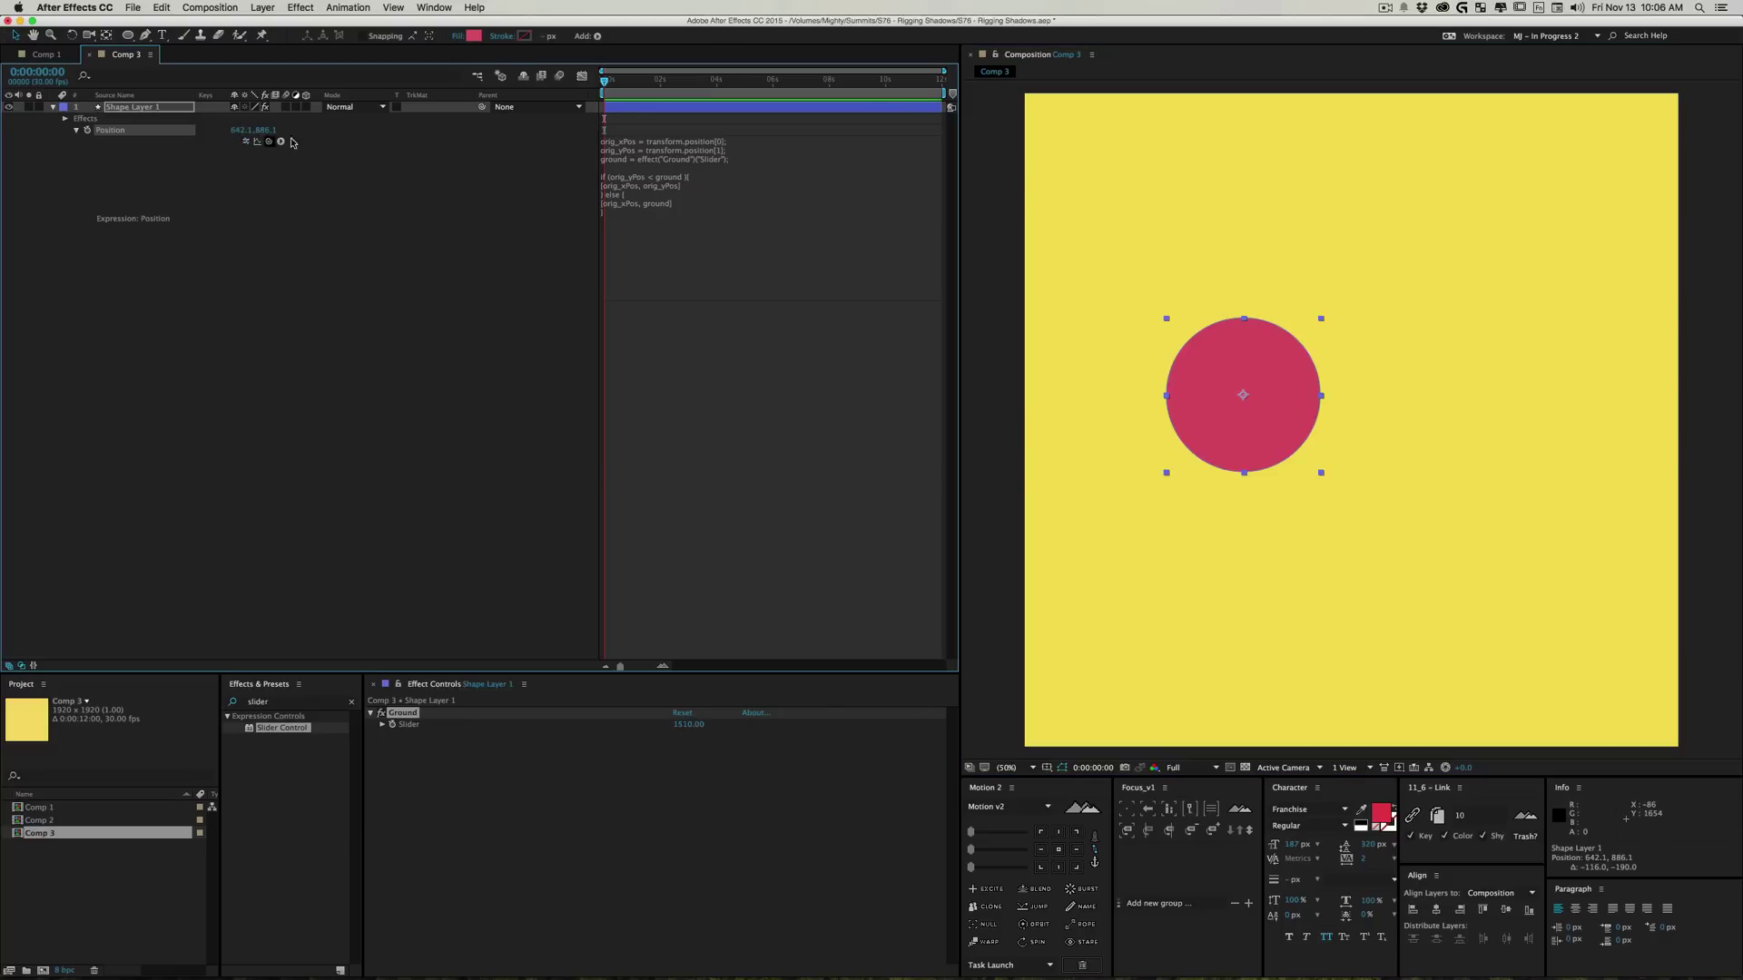
pyautogui.moveTo(1271, 446); pyautogui.dragTo(1283, 782)
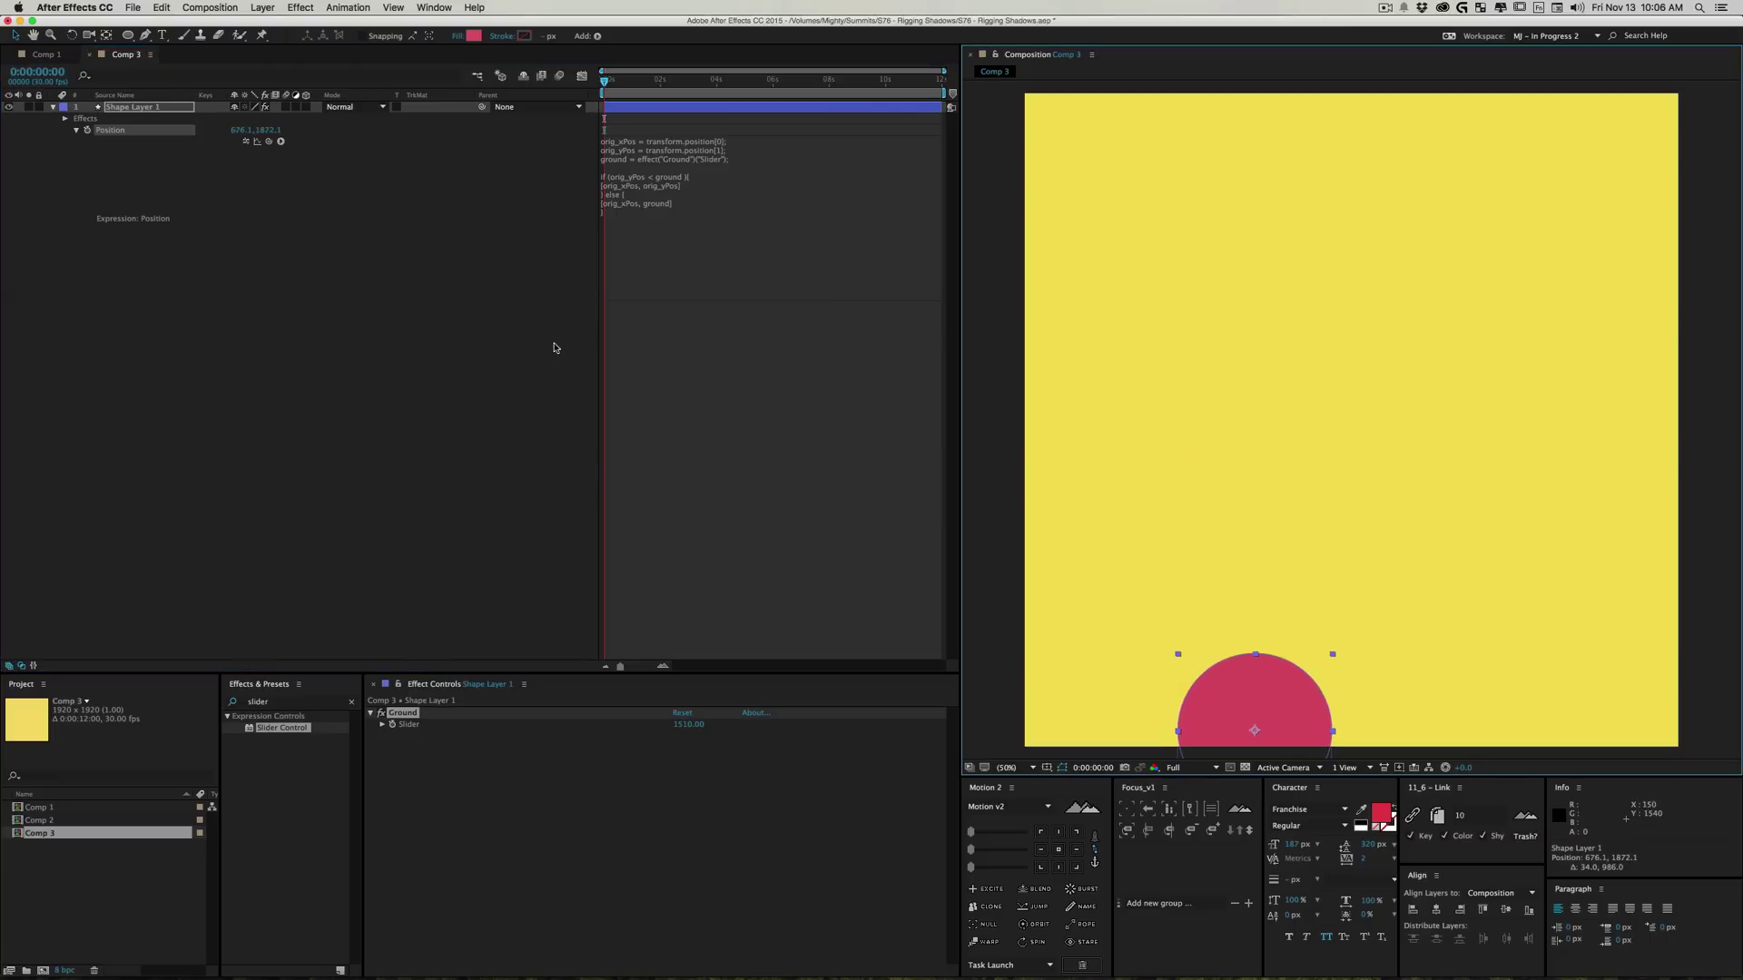
pyautogui.click(245, 141)
pyautogui.moveTo(1238, 648); pyautogui.dragTo(1270, 709)
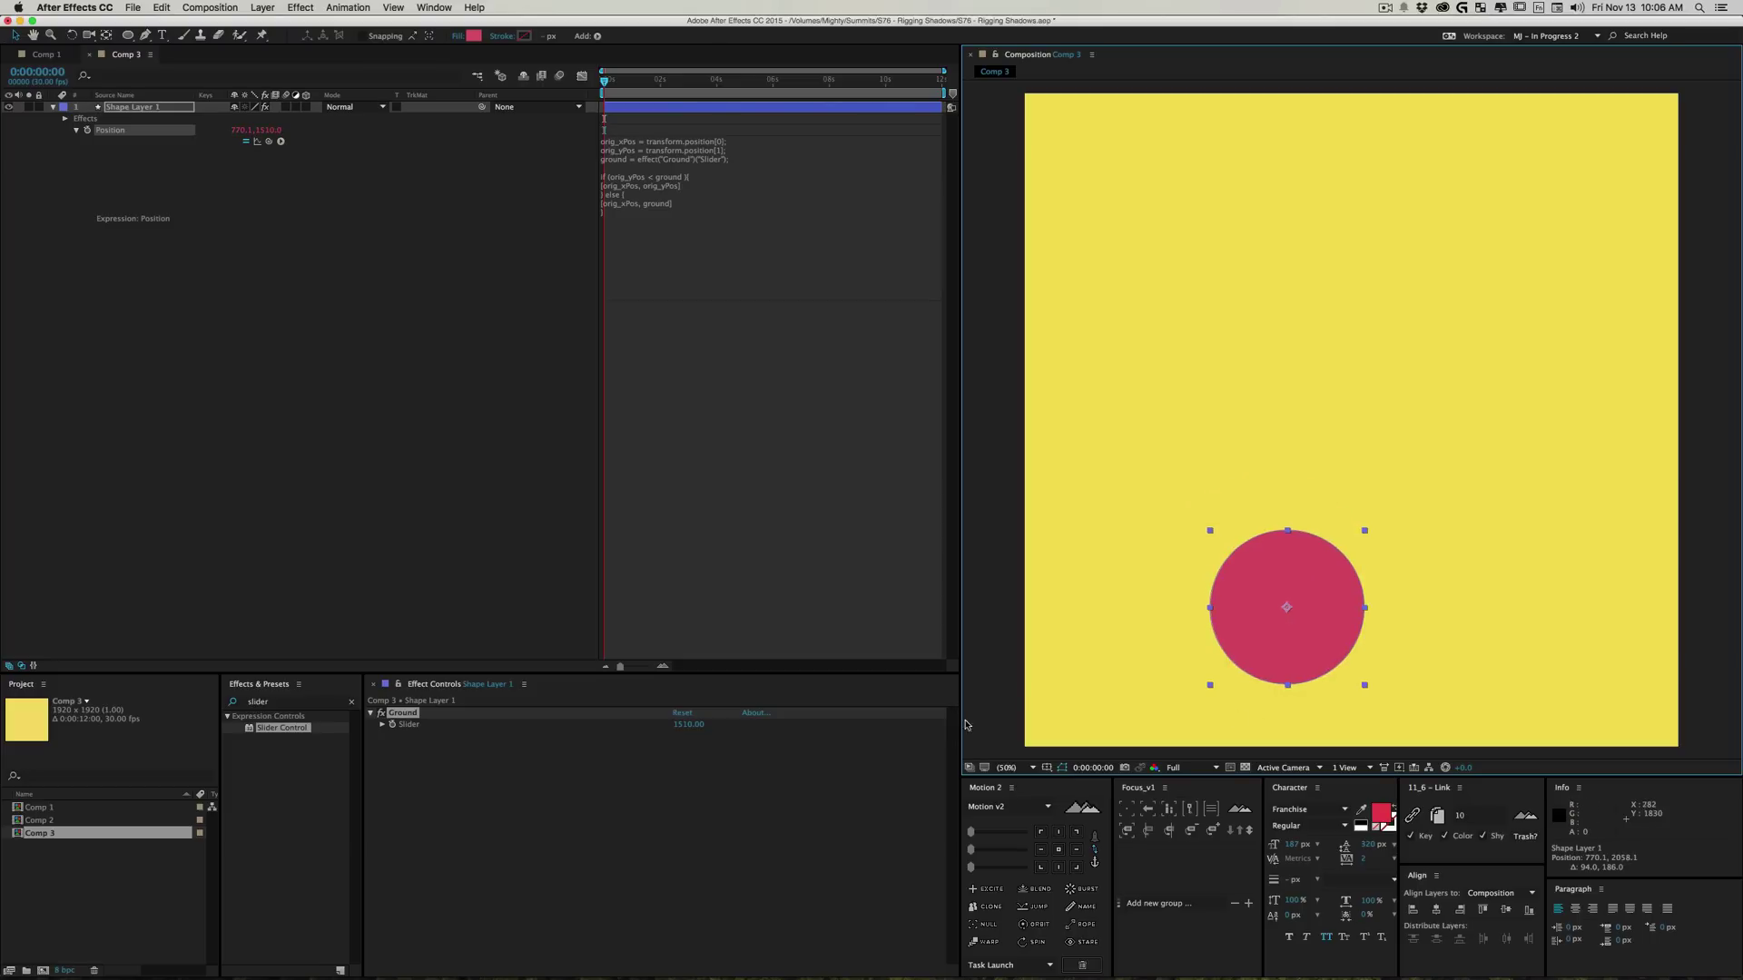
pyautogui.click(246, 141)
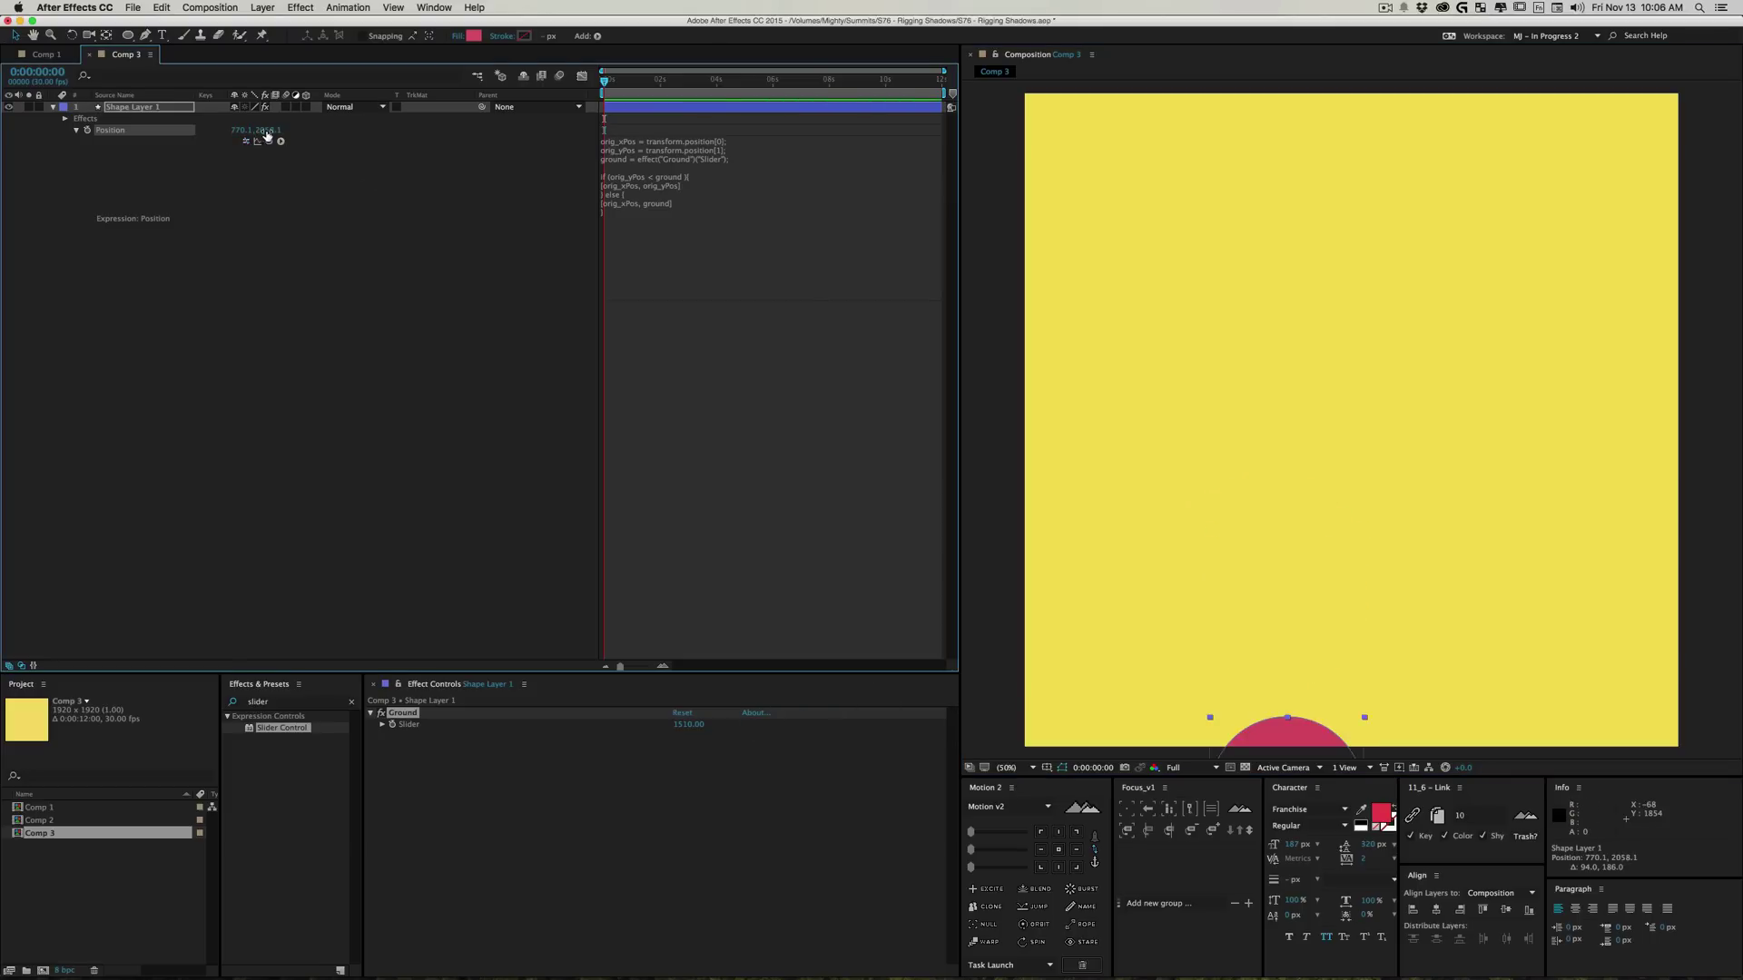
pyautogui.click(245, 141)
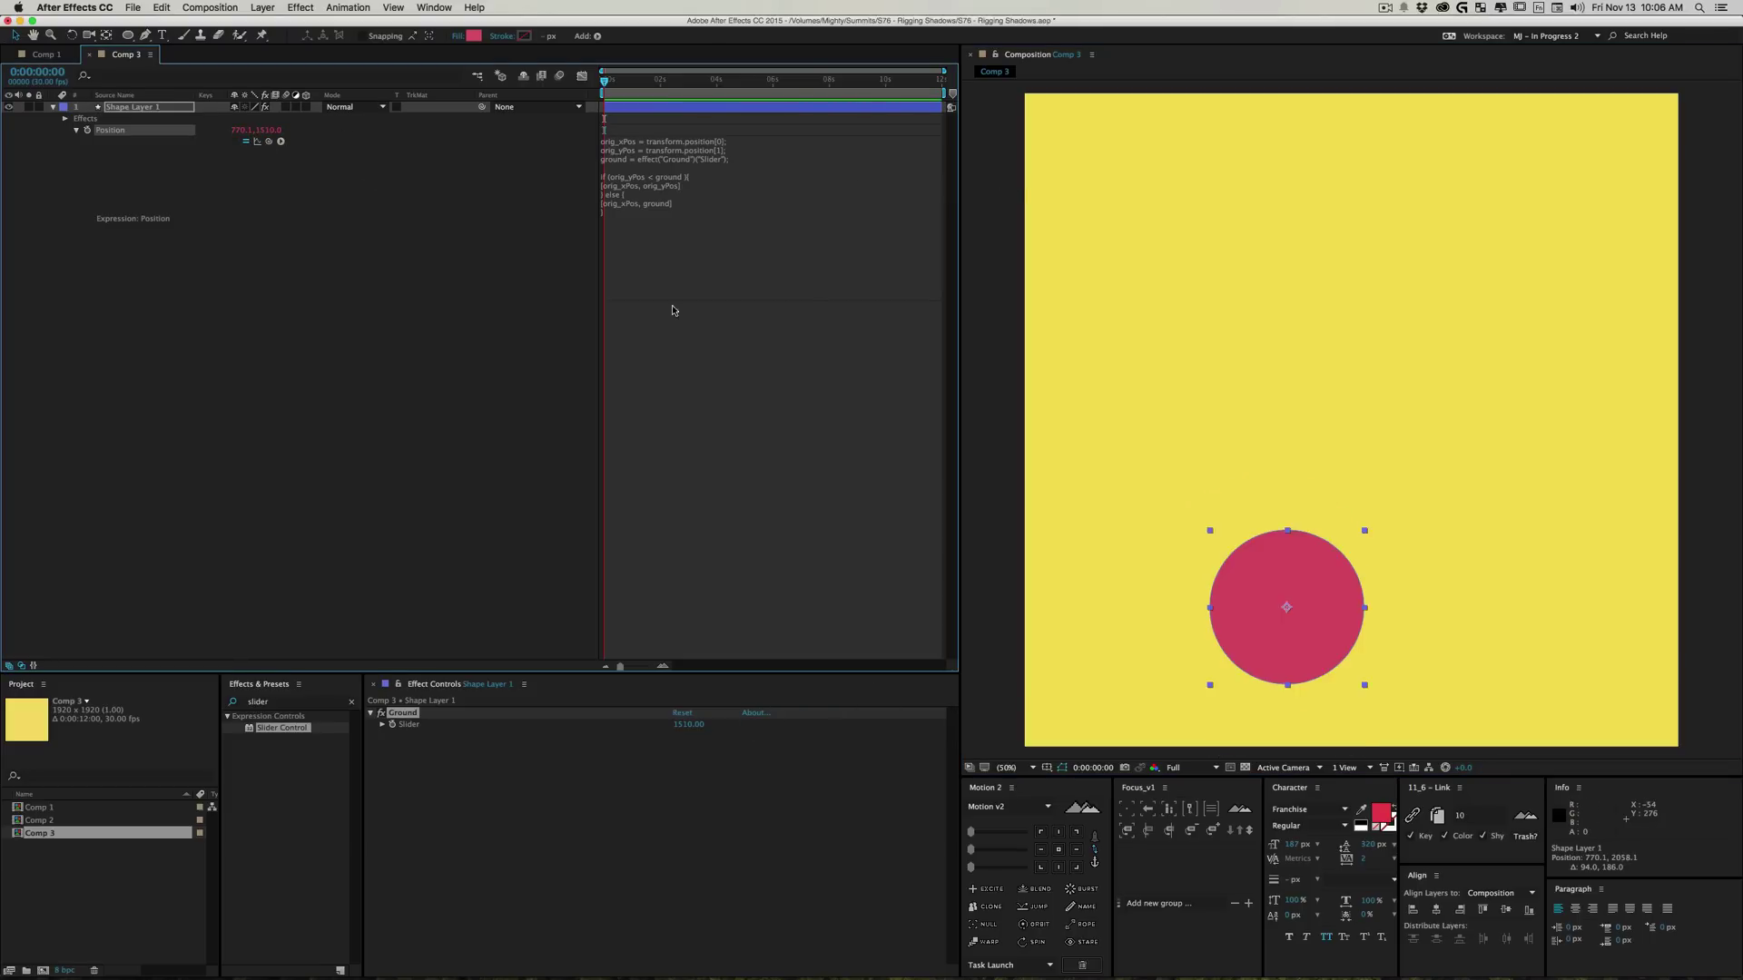
pyautogui.moveTo(1294, 636); pyautogui.dragTo(1320, 276)
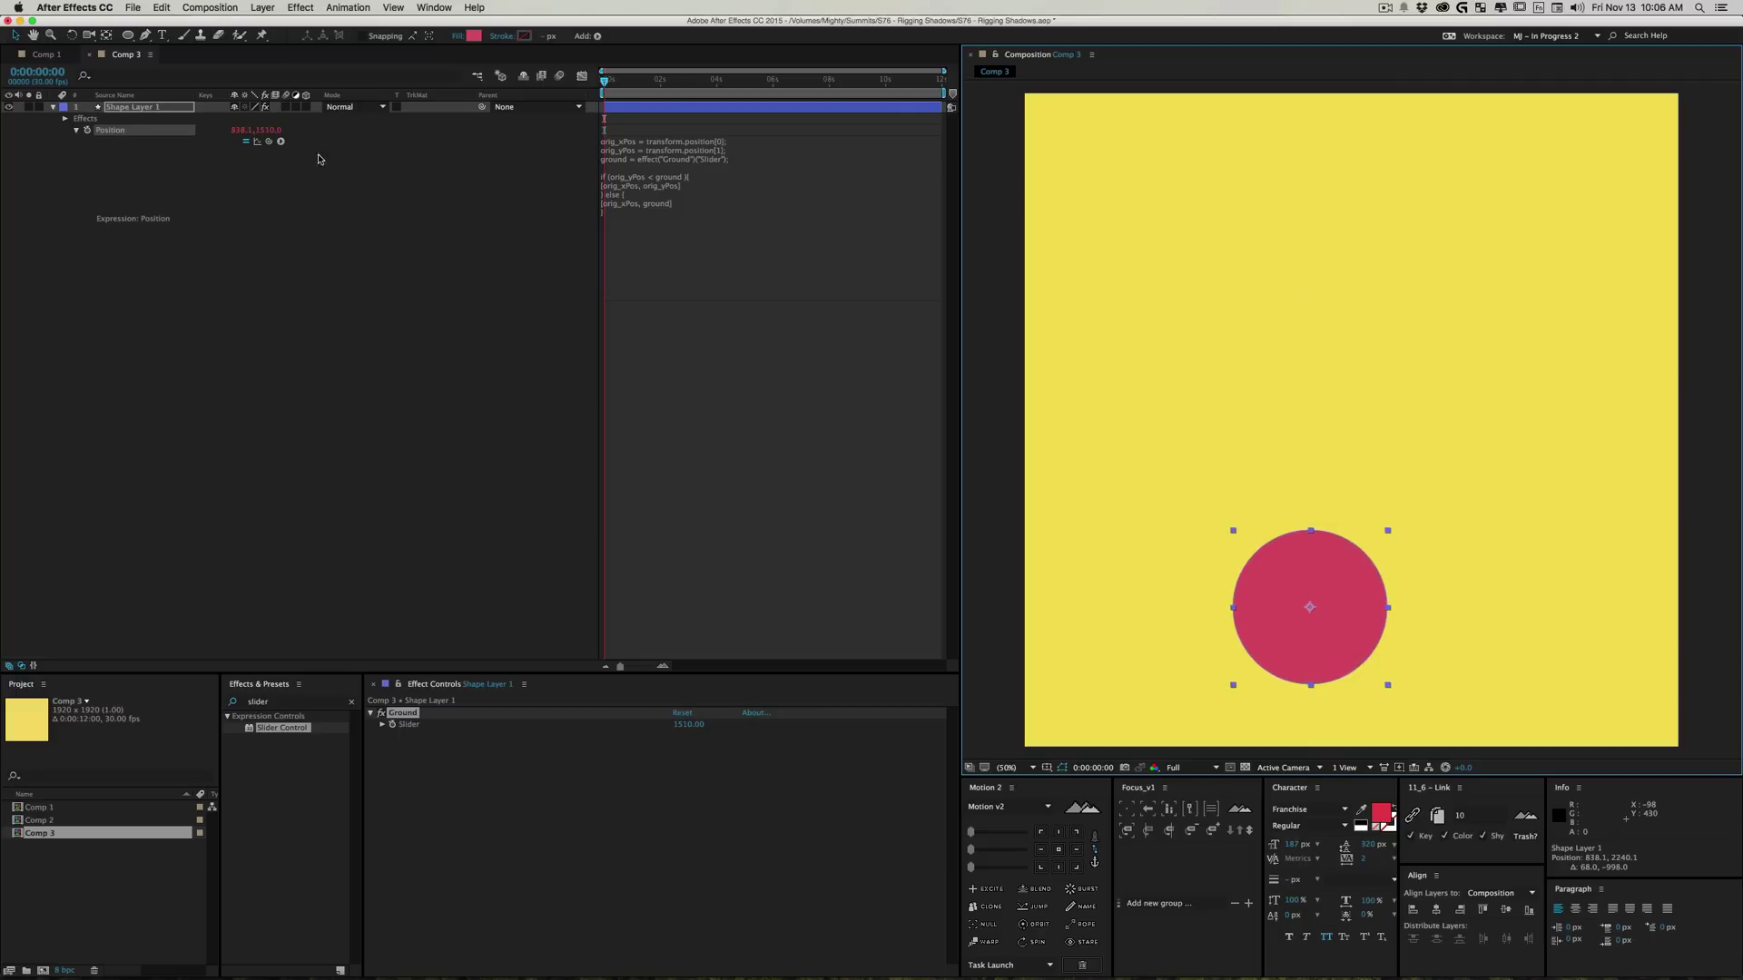
pyautogui.moveTo(1315, 667); pyautogui.dragTo(1318, 520)
# Step: Place the circle at about (960, 1310), copy its Y position into the Ground slider, and test moving the circle past that level
pyautogui.moveTo(688, 724); pyautogui.dragTo(653, 733)
pyautogui.moveTo(1330, 513); pyautogui.dragTo(1378, 548)
pyautogui.click(279, 128)
pyautogui.press('super+c')
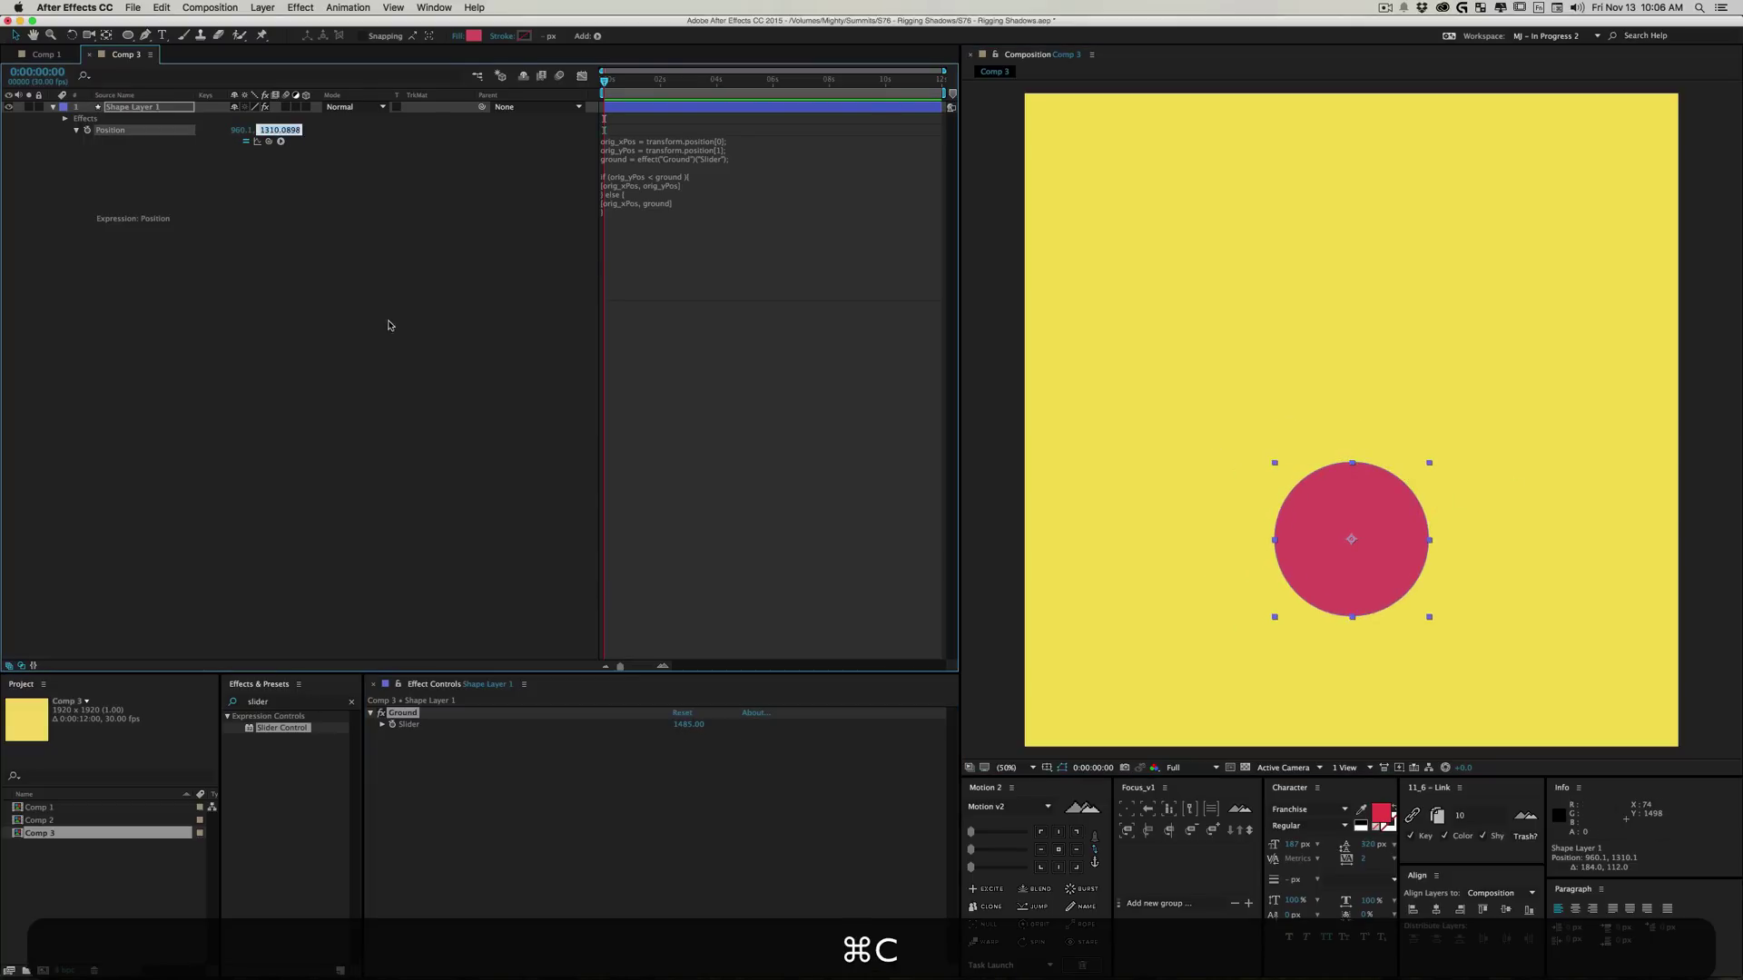
pyautogui.click(688, 724)
pyautogui.press('super+v')
pyautogui.press('Return')
pyautogui.moveTo(1342, 483); pyautogui.dragTo(1378, 503)
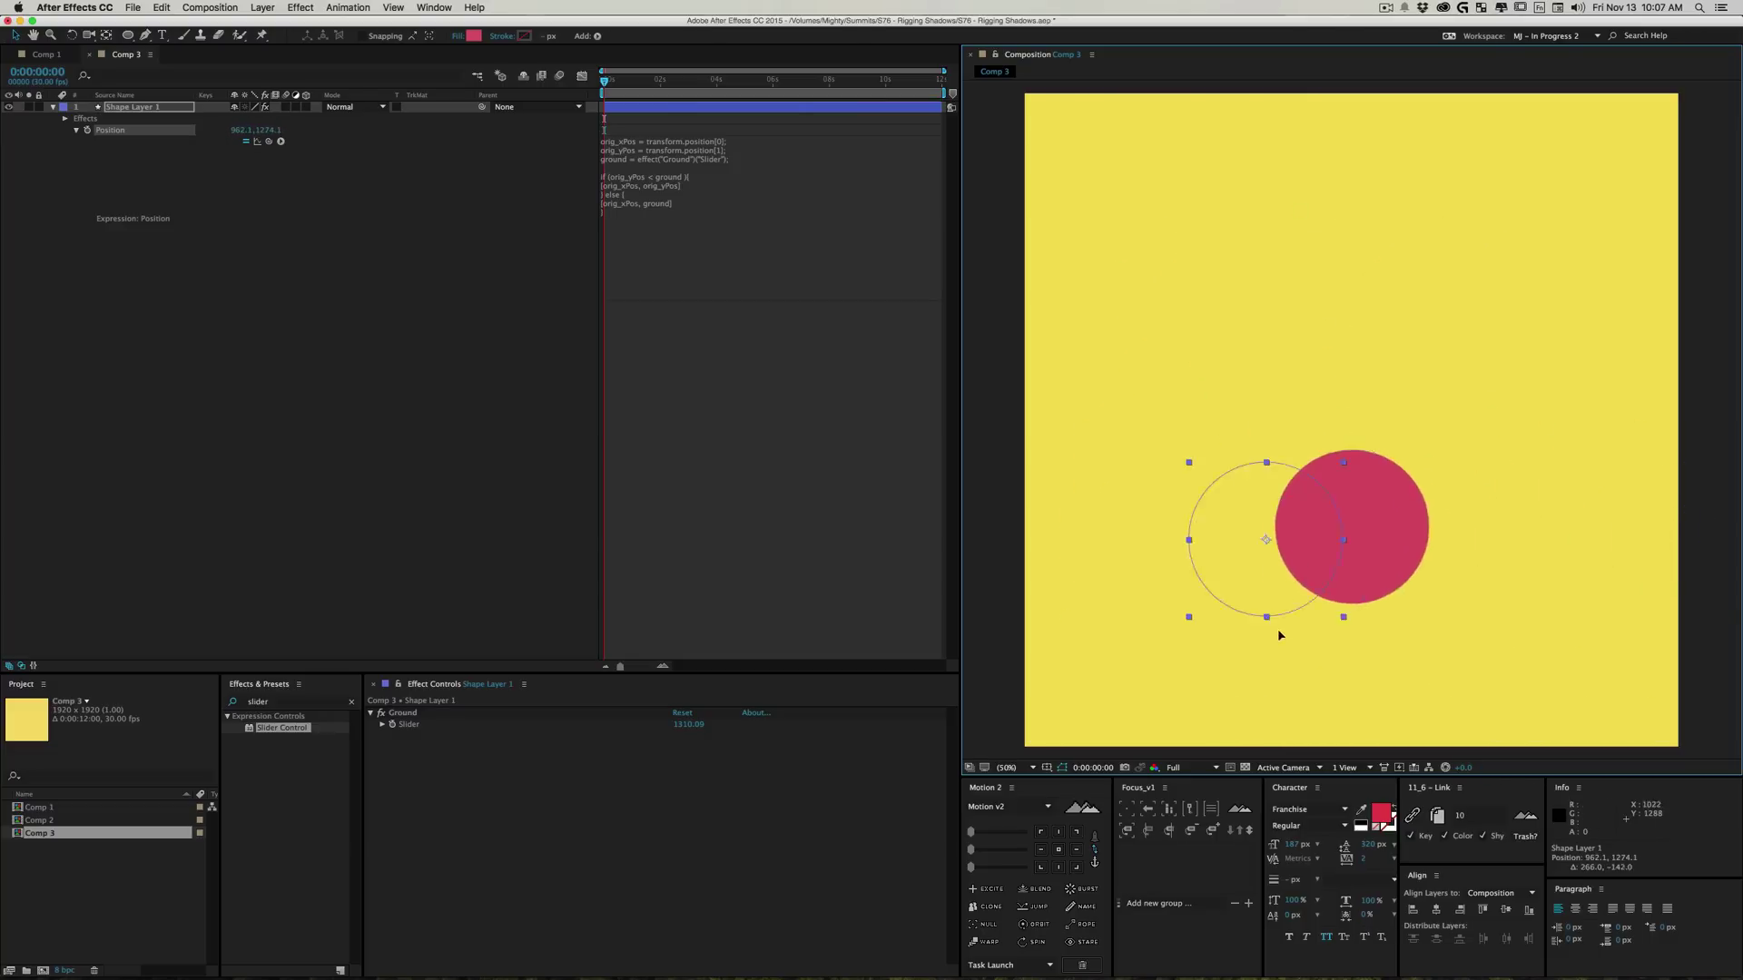
pyautogui.moveTo(1280, 635); pyautogui.dragTo(1142, 706)
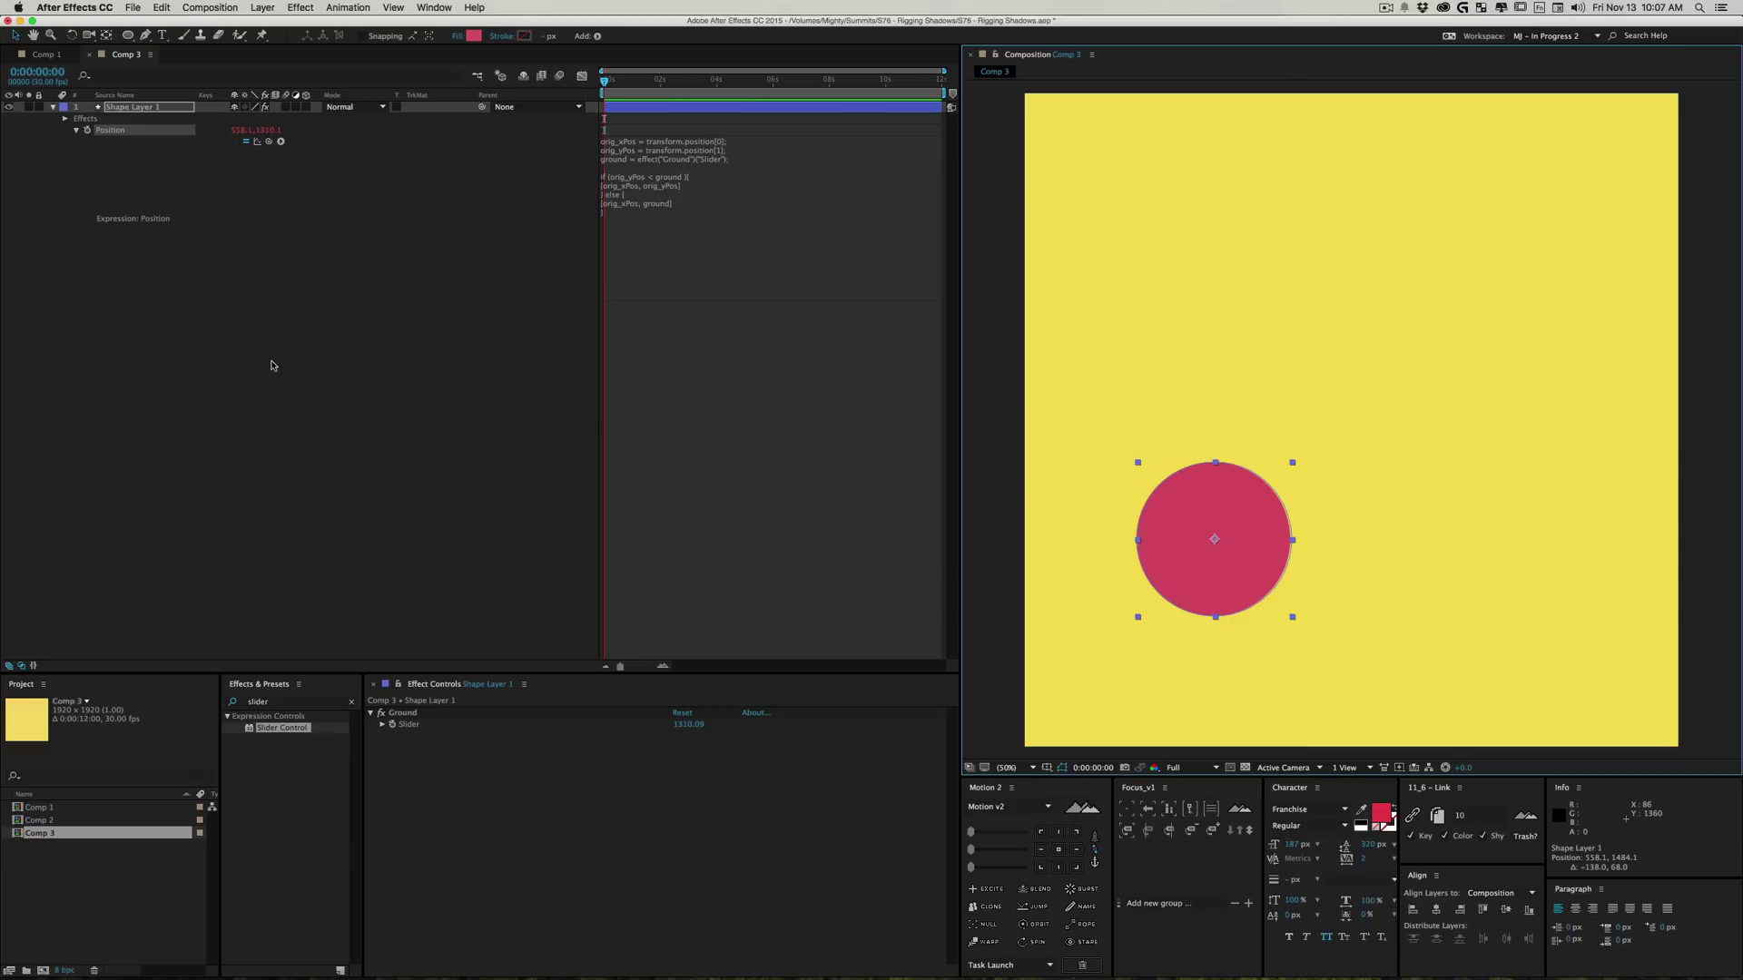
# Step: Rename the circle's layer Ball Layer Awesomeness and widen the layer name column to show the full name
pyautogui.press('Return')
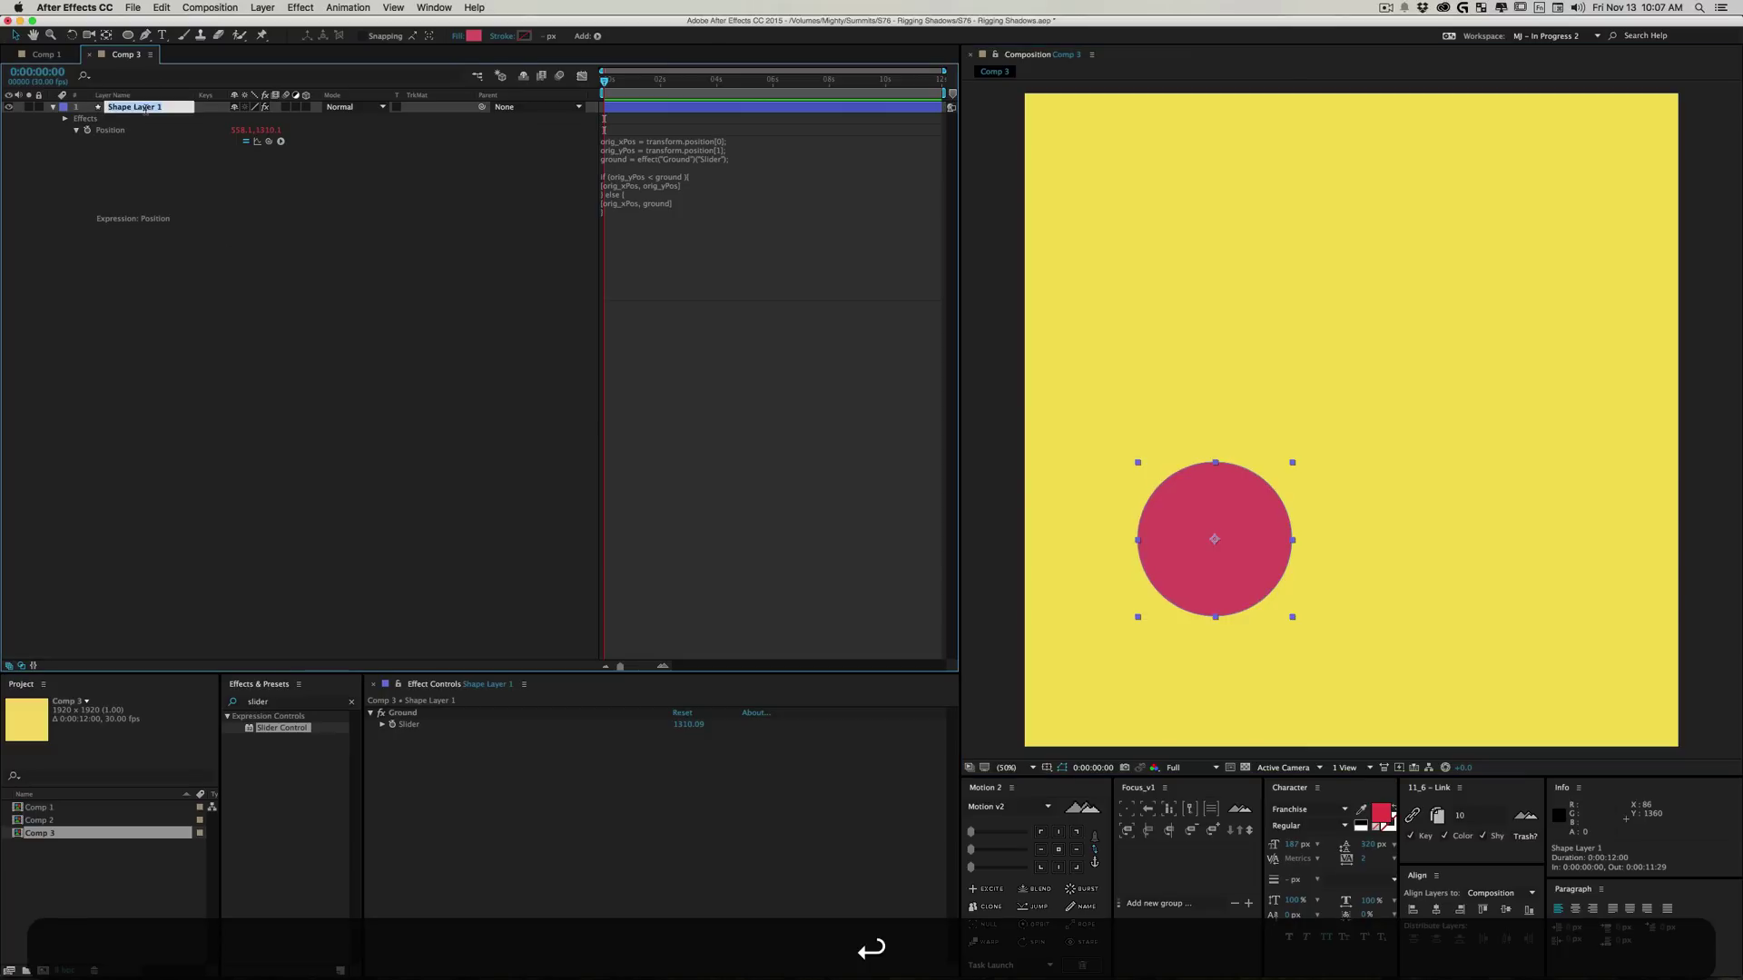
pyautogui.write('Ball')
pyautogui.press('BackSpace')
pyautogui.write('Layer AWesomeness')
pyautogui.press('Return')
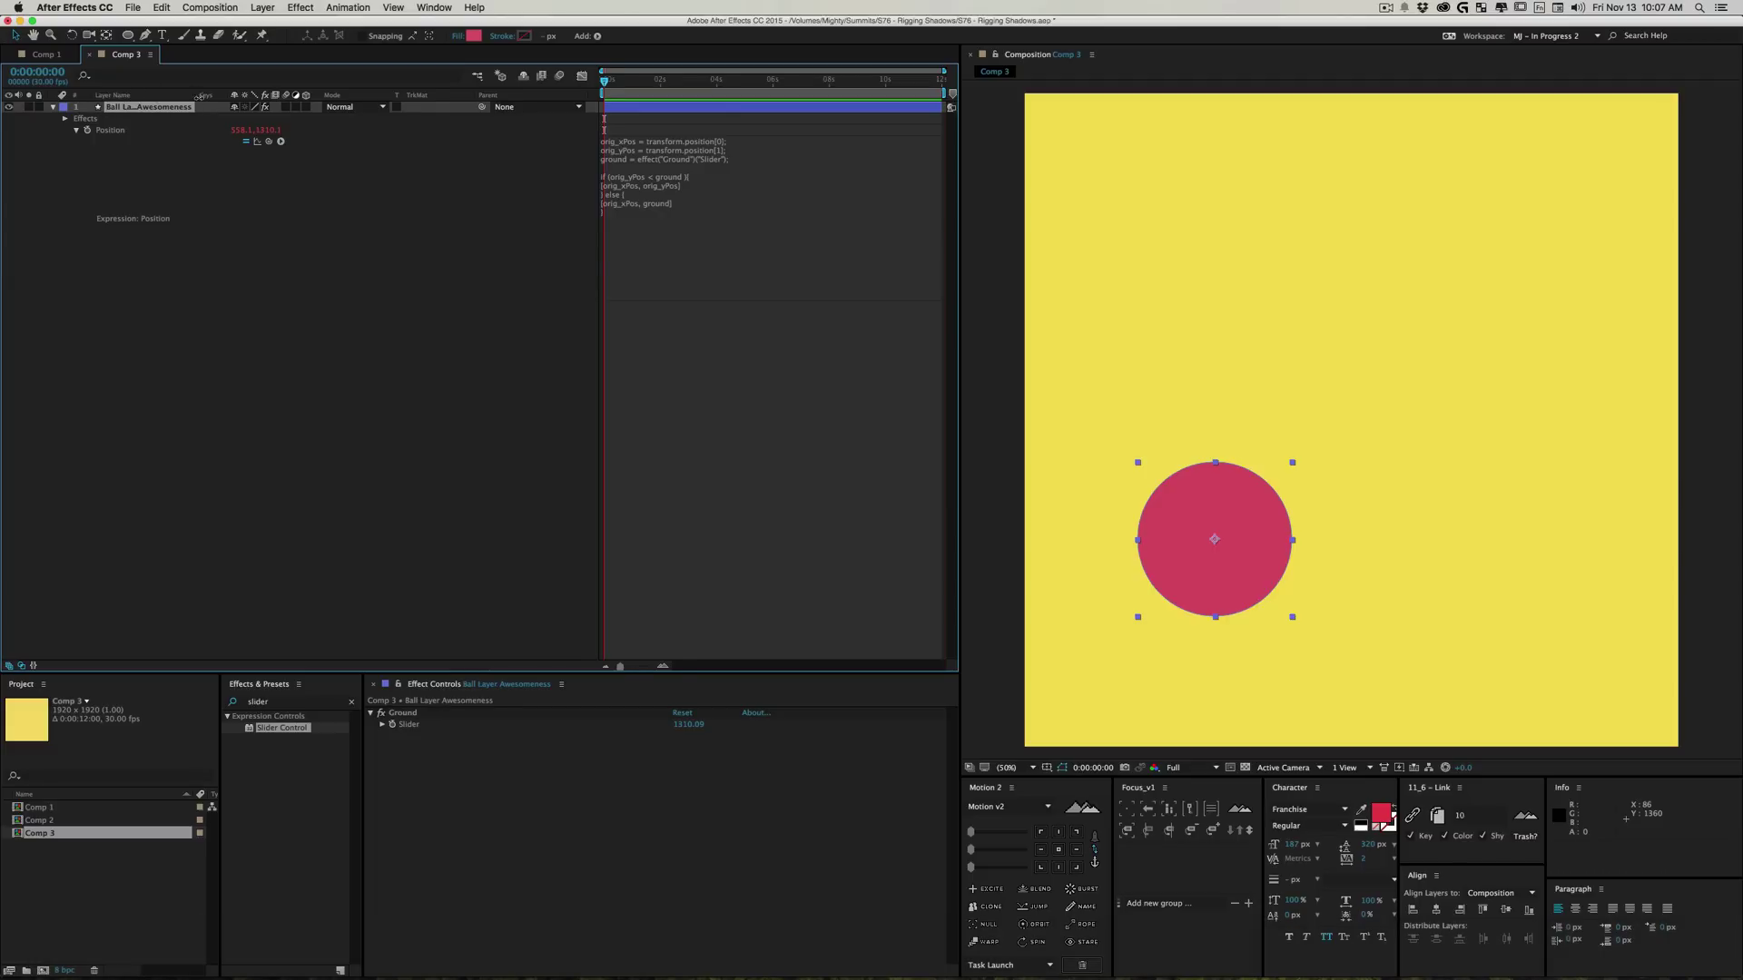
pyautogui.moveTo(195, 100); pyautogui.dragTo(216, 103)
pyautogui.click(317, 470)
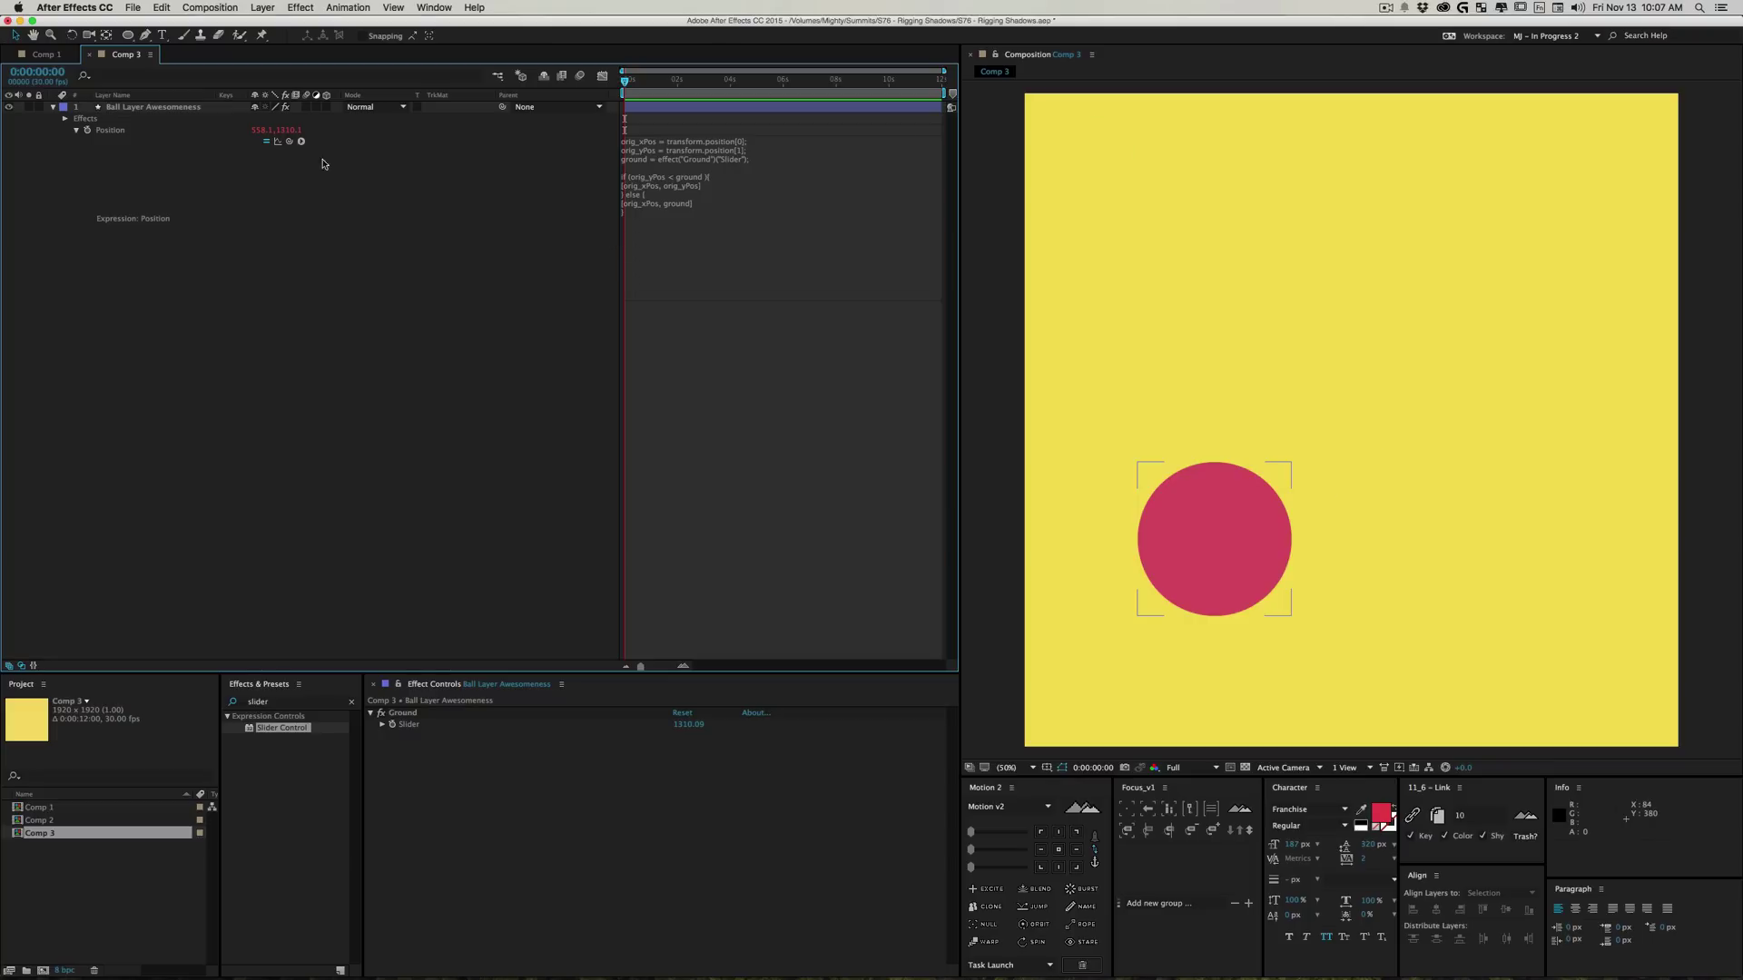
# Step: Move the ball to about (664, 1302), just above the ground level
pyautogui.moveTo(1121, 572); pyautogui.dragTo(1157, 510)
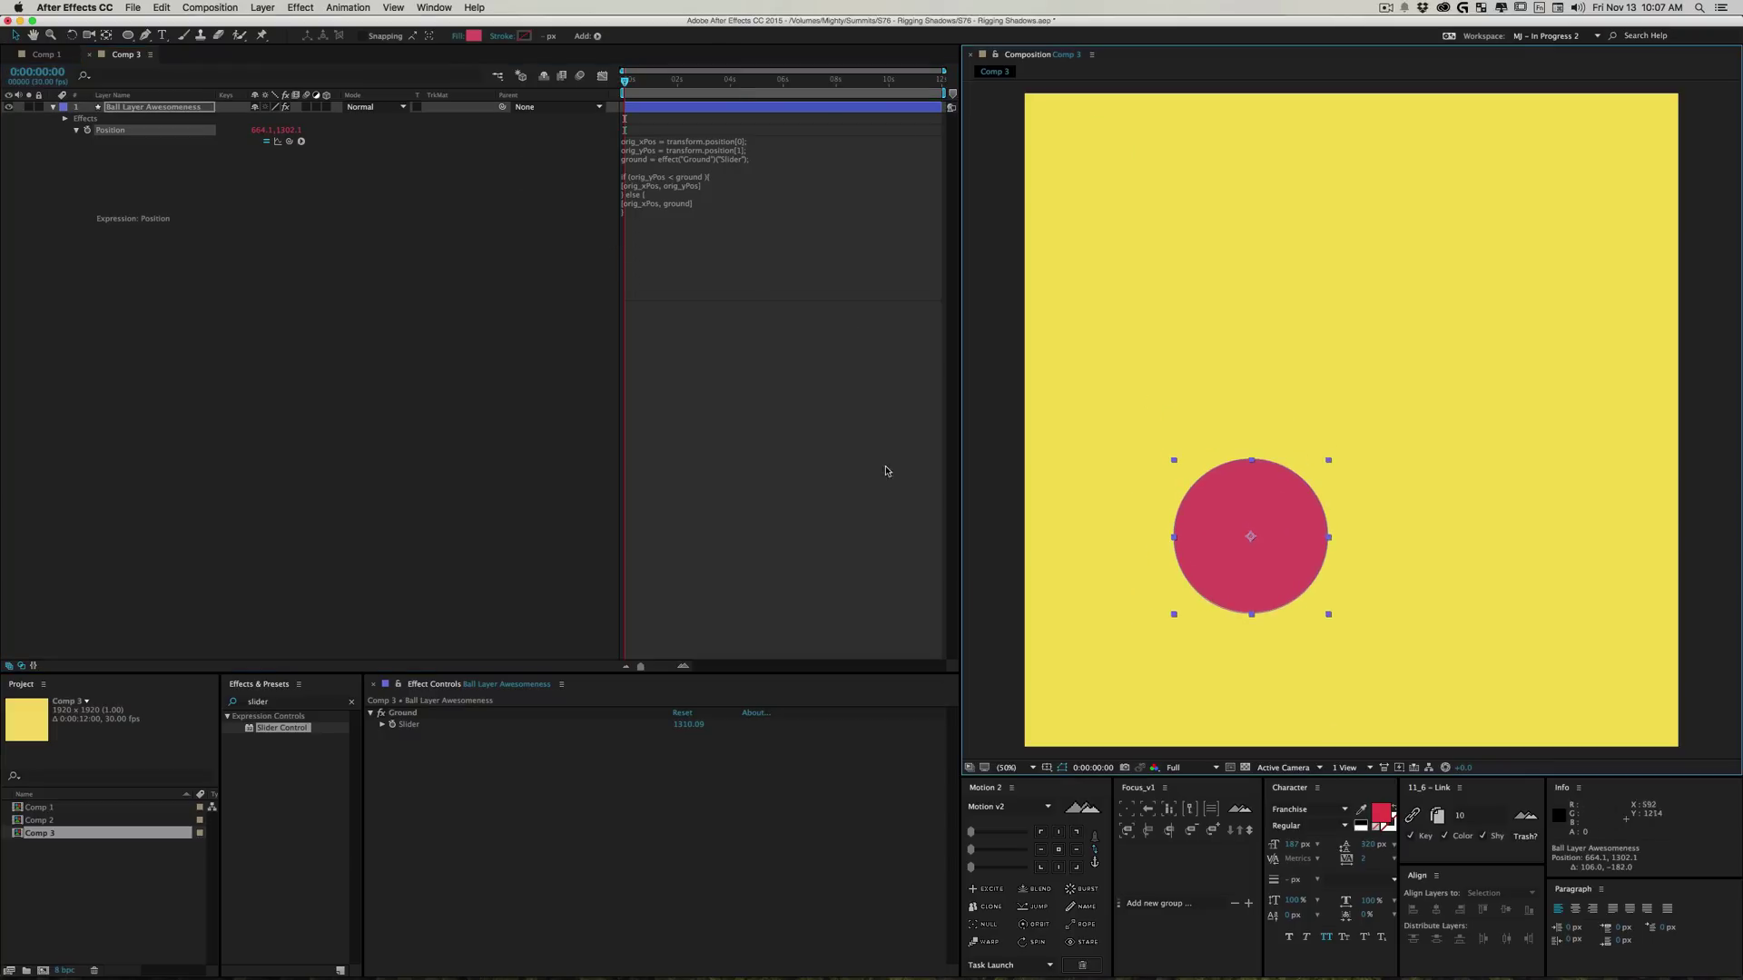
# Step: Draw a thin horizontal rectangle about 555 px wide and 35 px high just below the ball as a new shape layer
pyautogui.click(252, 377)
pyautogui.click(126, 40)
pyautogui.click(164, 36)
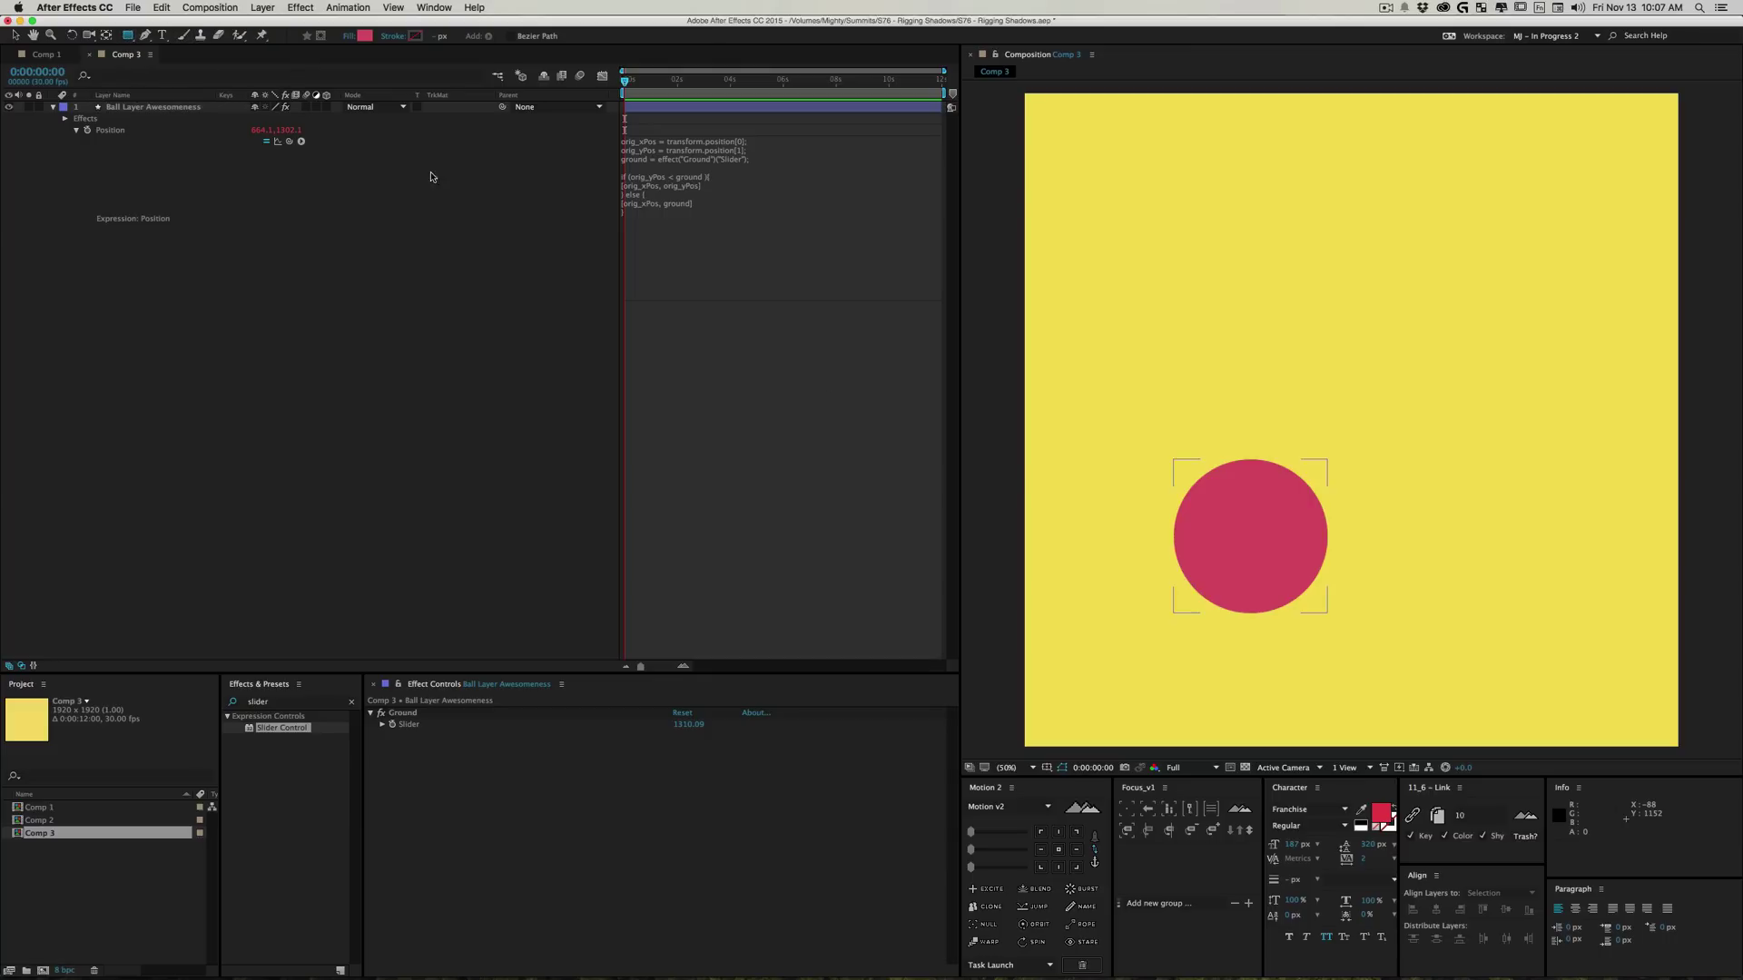
pyautogui.moveTo(1156, 625); pyautogui.dragTo(1345, 633)
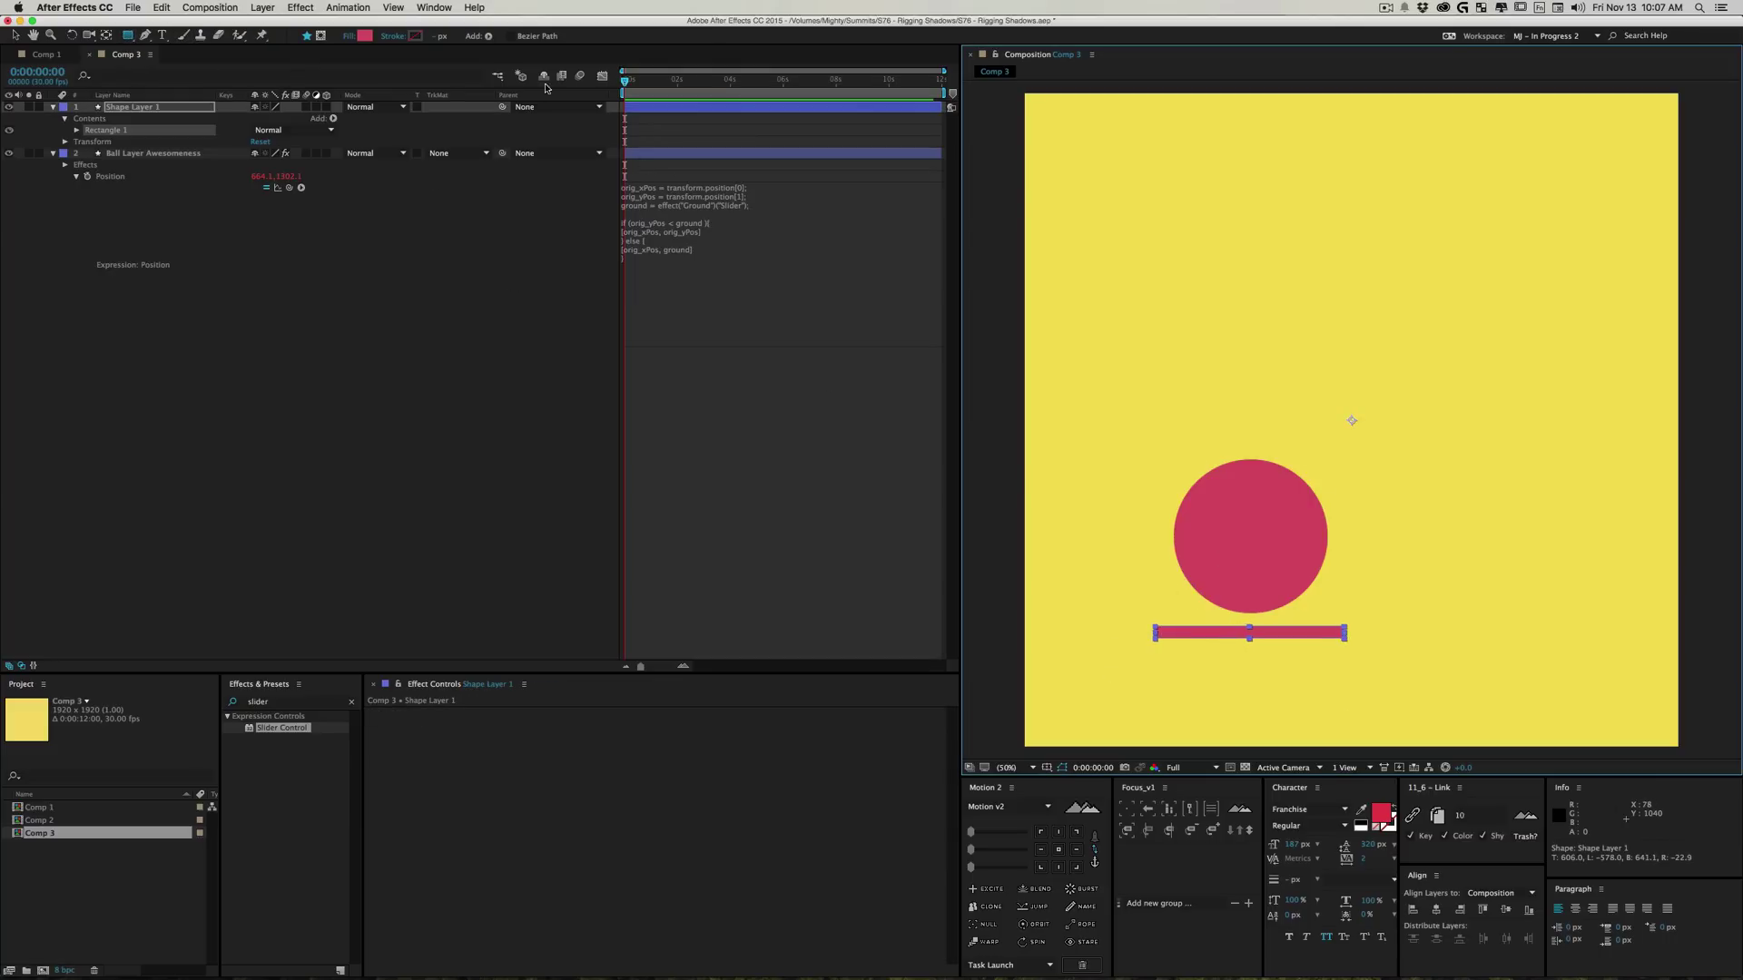
# Step: Give the rectangle a very dark fill and set its layer opacity to 52%
pyautogui.click(369, 37)
pyautogui.moveTo(609, 657); pyautogui.dragTo(529, 716)
pyautogui.click(823, 582)
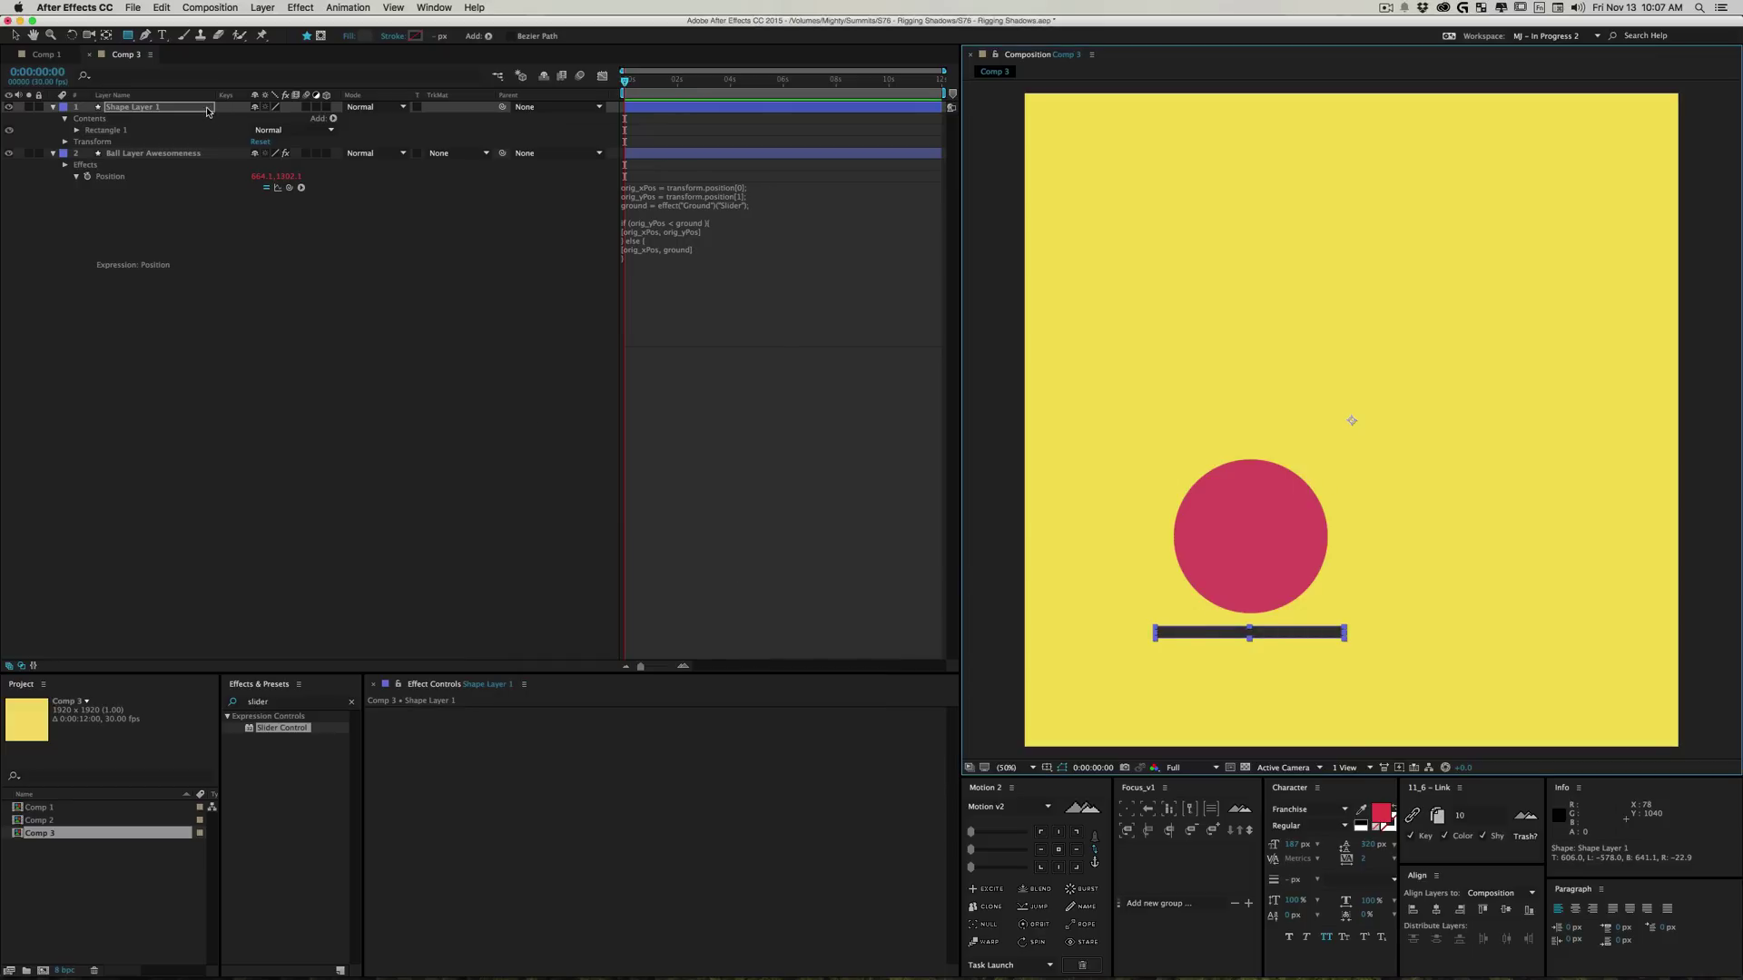
pyautogui.press('t')
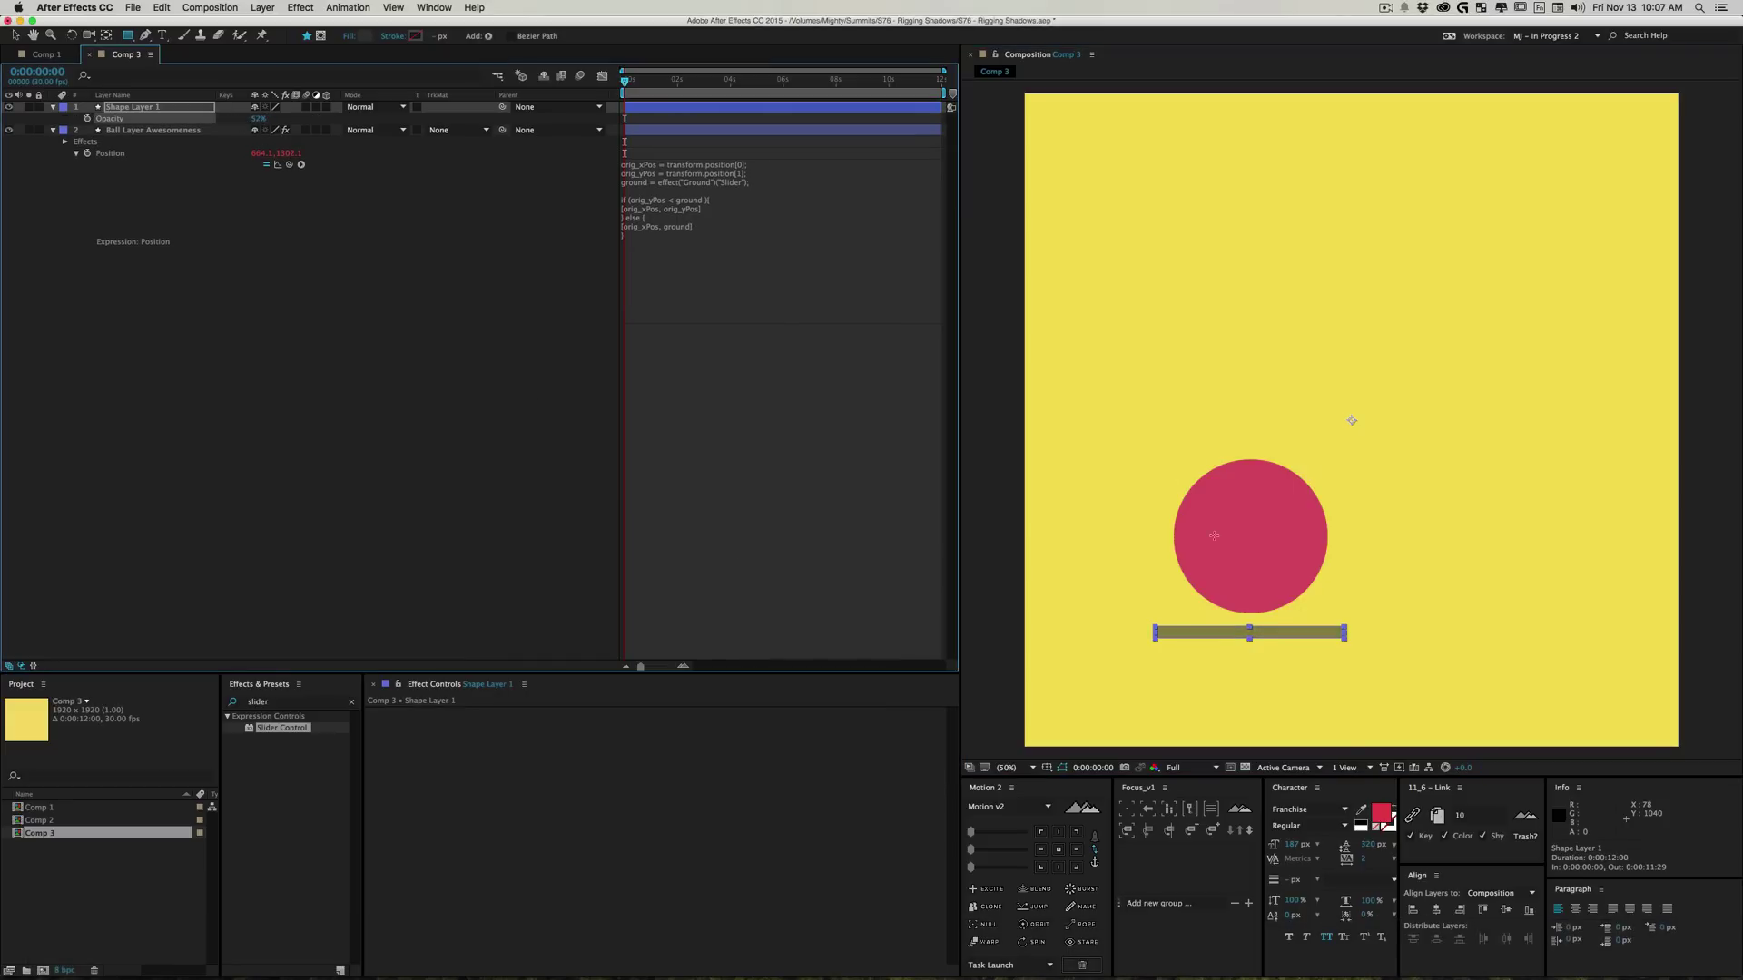
# Step: Centre the bar's anchor point, then place the bar at the ball's bottom edge with its layer beneath the ball layer
pyautogui.press('v')
pyautogui.click(1060, 850)
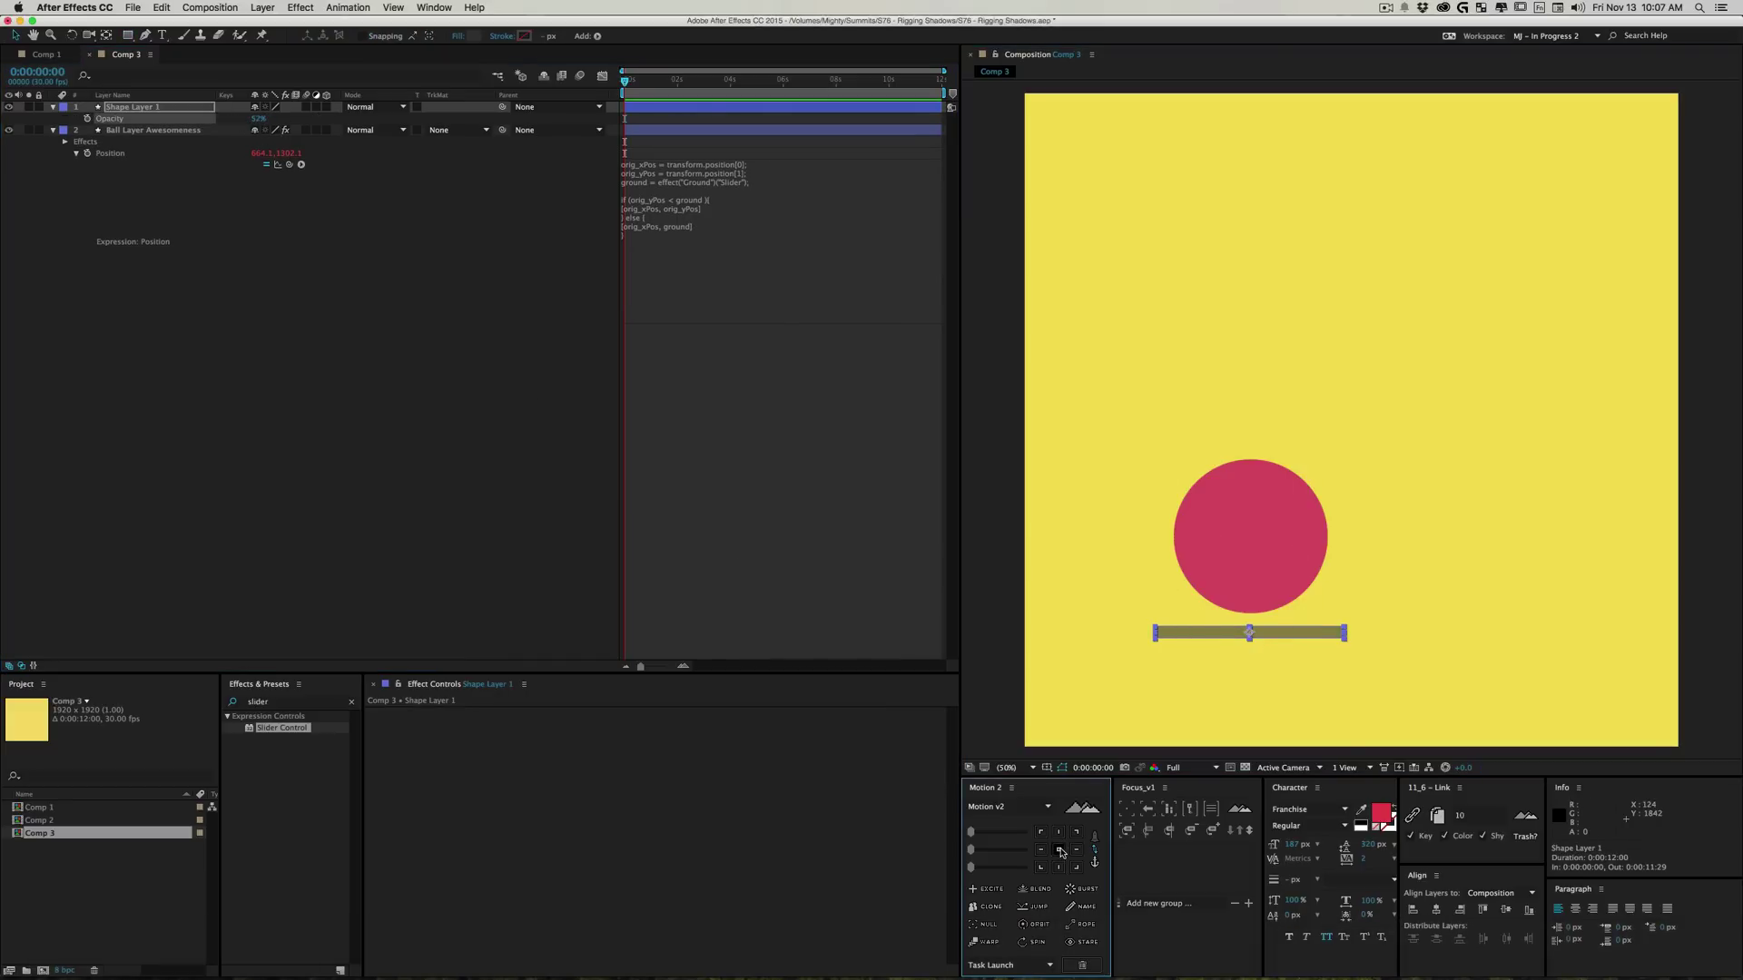
pyautogui.press('v')
pyautogui.moveTo(1254, 632); pyautogui.dragTo(128, 182)
pyautogui.click(283, 379)
pyautogui.click(150, 297)
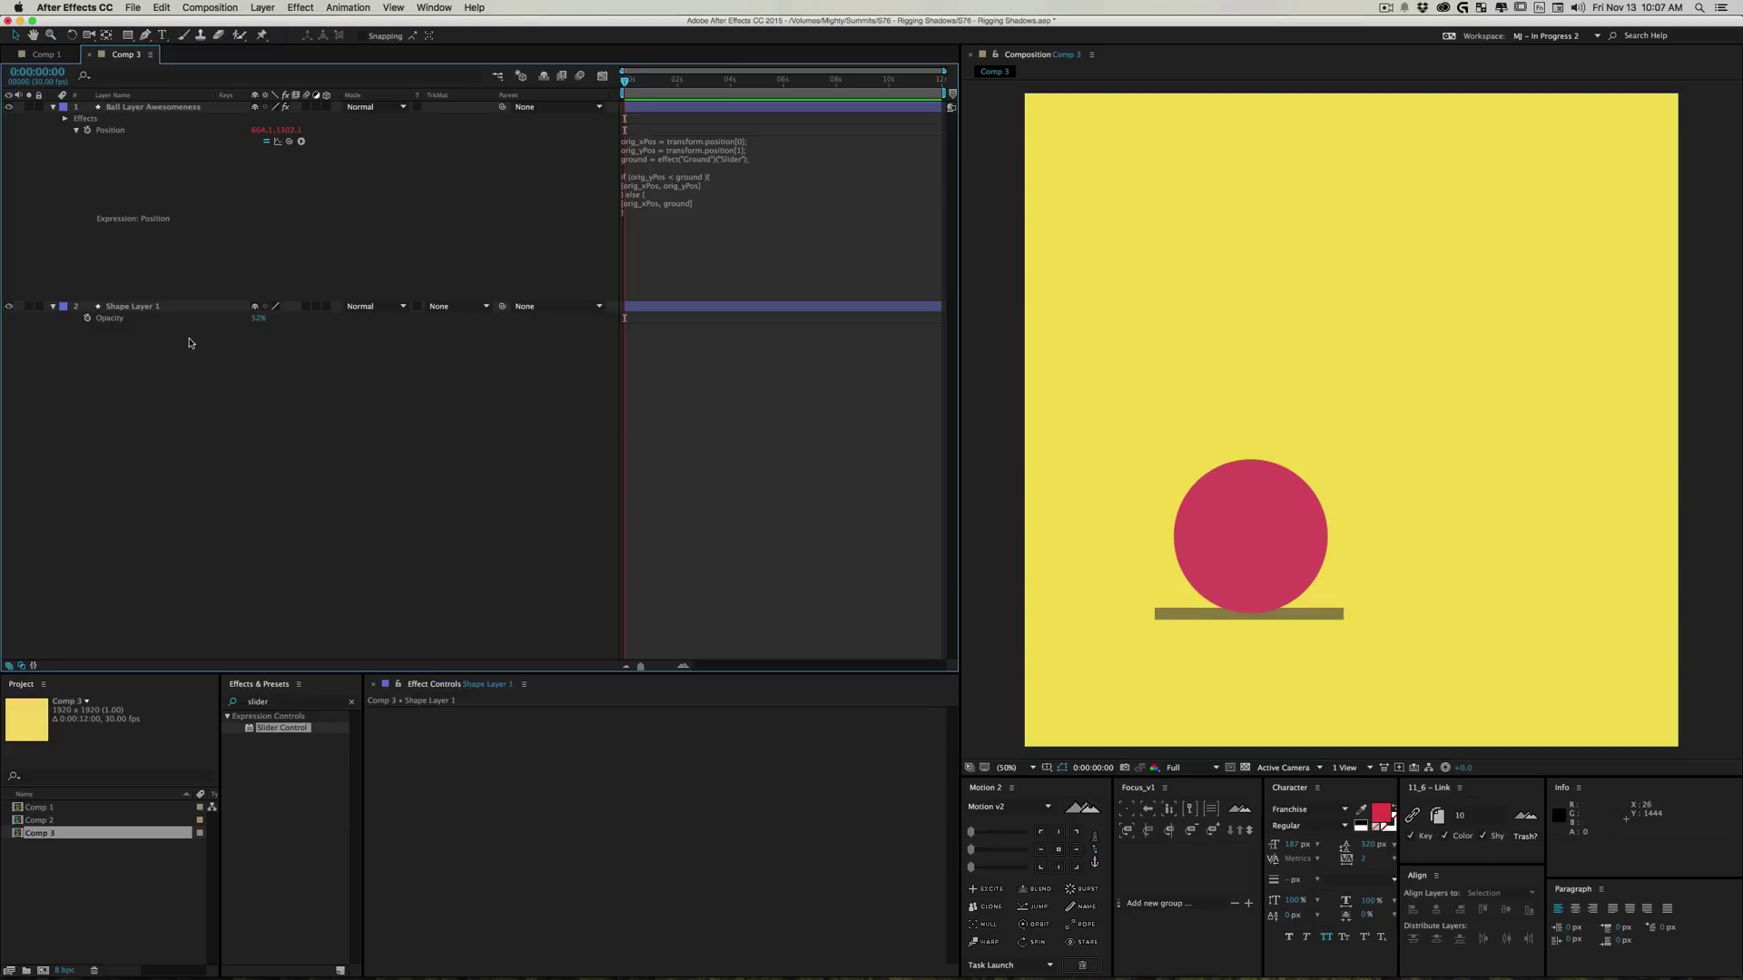
# Step: Rename the bar's layer Shadow and nudge the ball slightly up and to the left
pyautogui.click(128, 306)
pyautogui.press('Return')
pyautogui.write('Shadow')
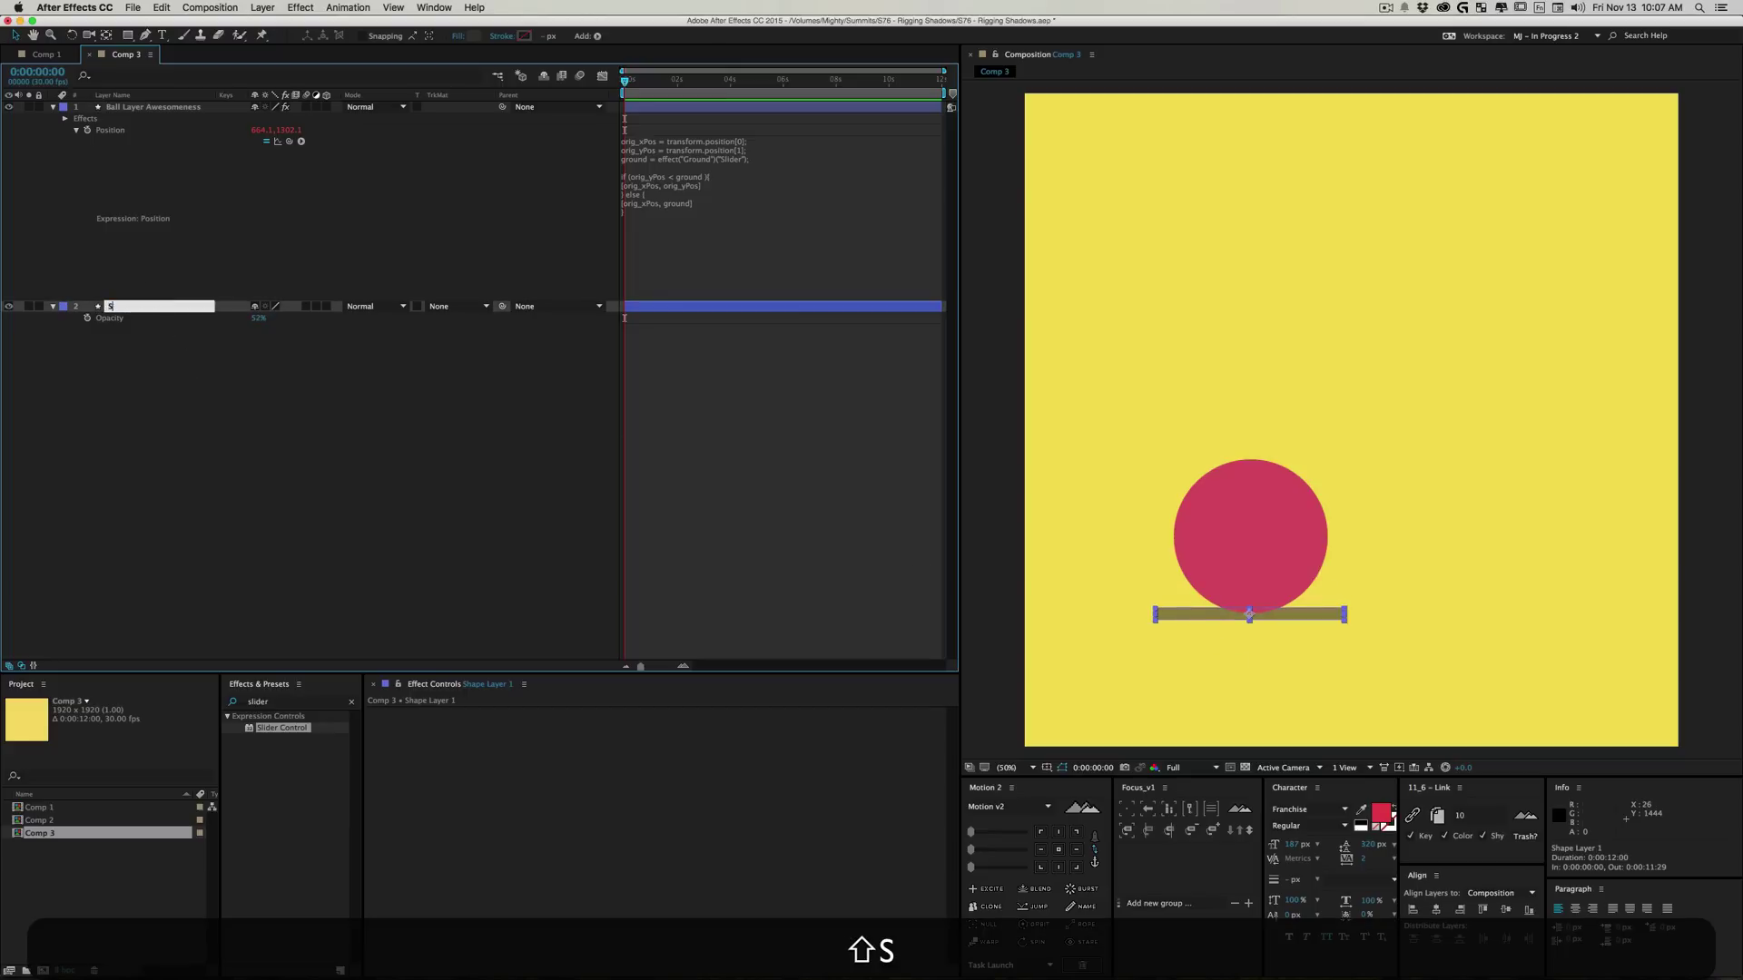
pyautogui.press('Return')
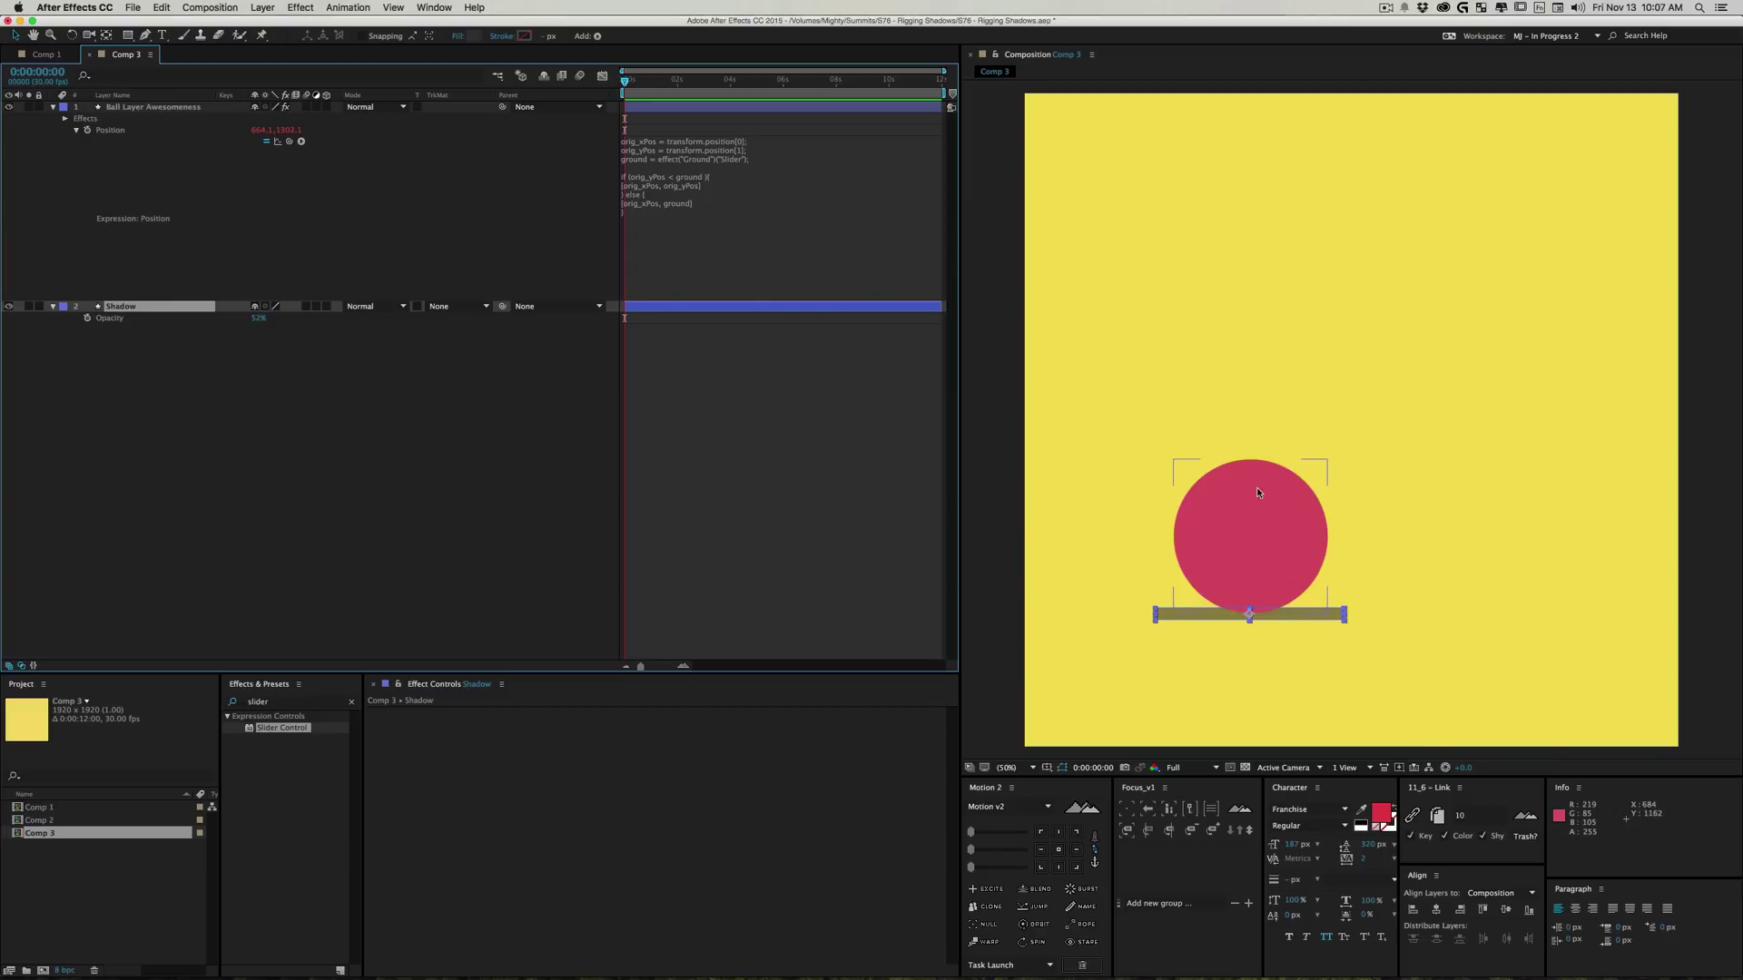
pyautogui.moveTo(1239, 541)
pyautogui.mouseDown()
pyautogui.moveTo(1348, 232)
pyautogui.moveTo(1554, 551)
pyautogui.moveTo(1434, 200)
pyautogui.moveTo(1241, 482)
pyautogui.moveTo(1241, 545)
pyautogui.mouseUp()
pyautogui.click(275, 421)
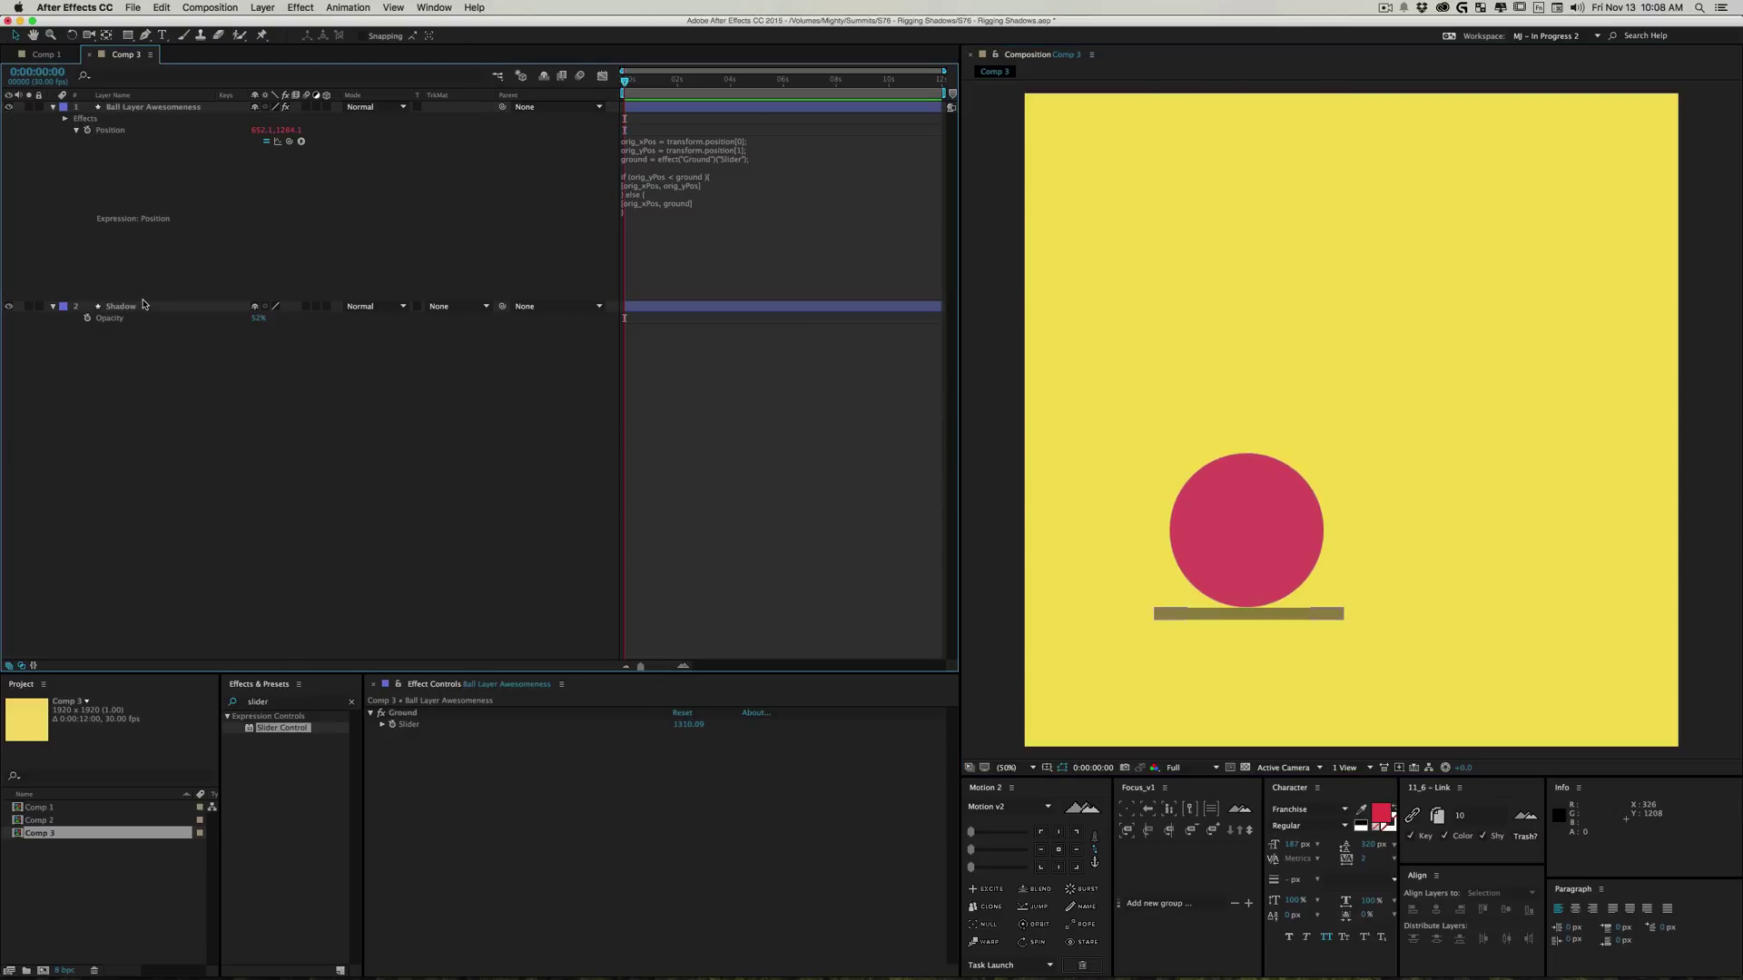
# Step: Start an expression on Shadow's Position with orig_yPos = transform.position[1]; linked to the layer's own Y position
pyautogui.click(143, 309)
pyautogui.press('p')
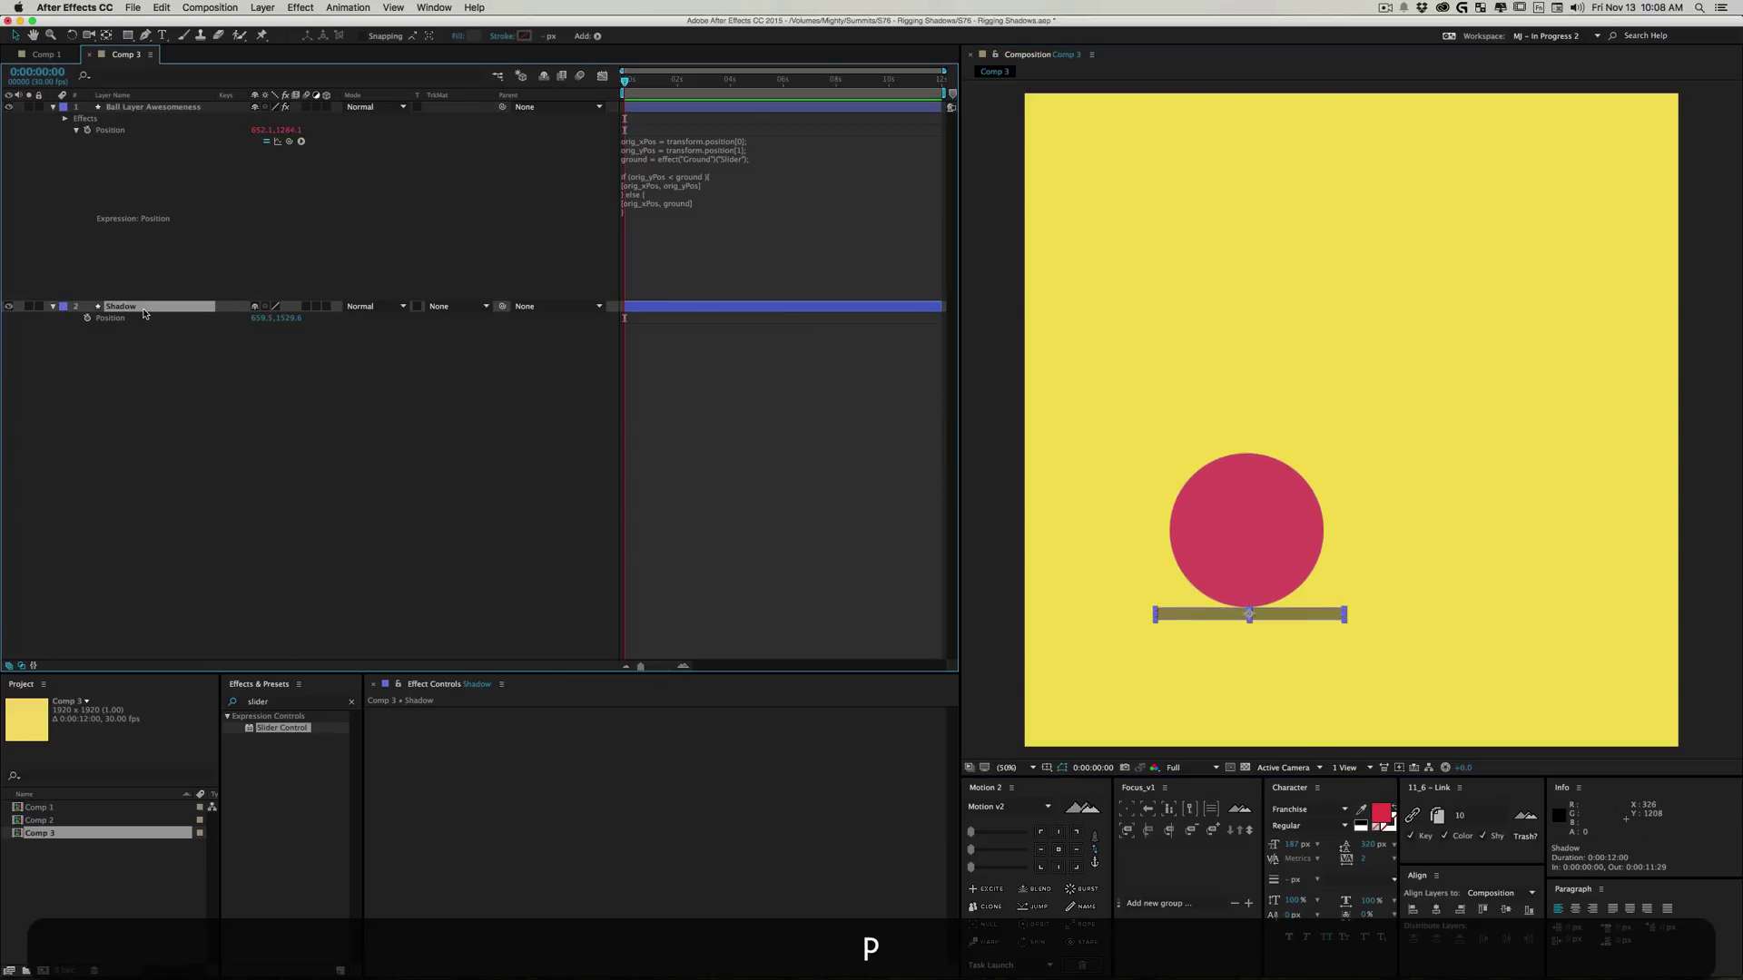
pyautogui.keyDown('alt'); pyautogui.click(87, 317); pyautogui.keyUp('alt')
pyautogui.click(724, 333)
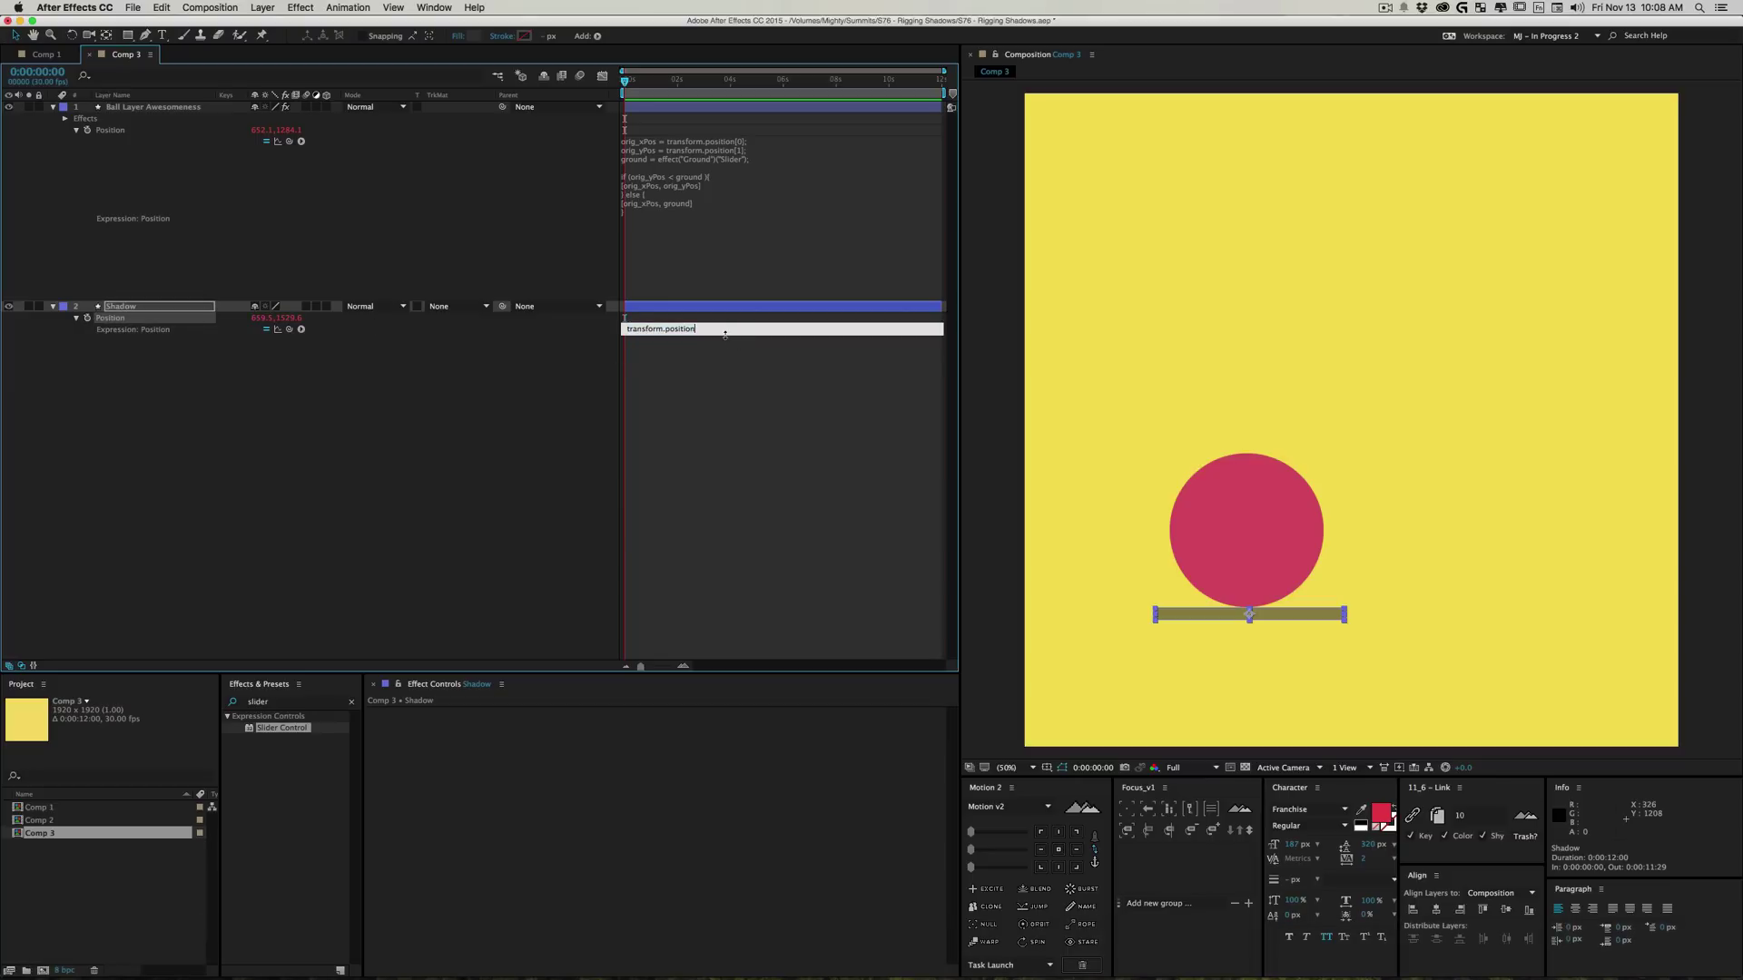
pyautogui.press('super+a')
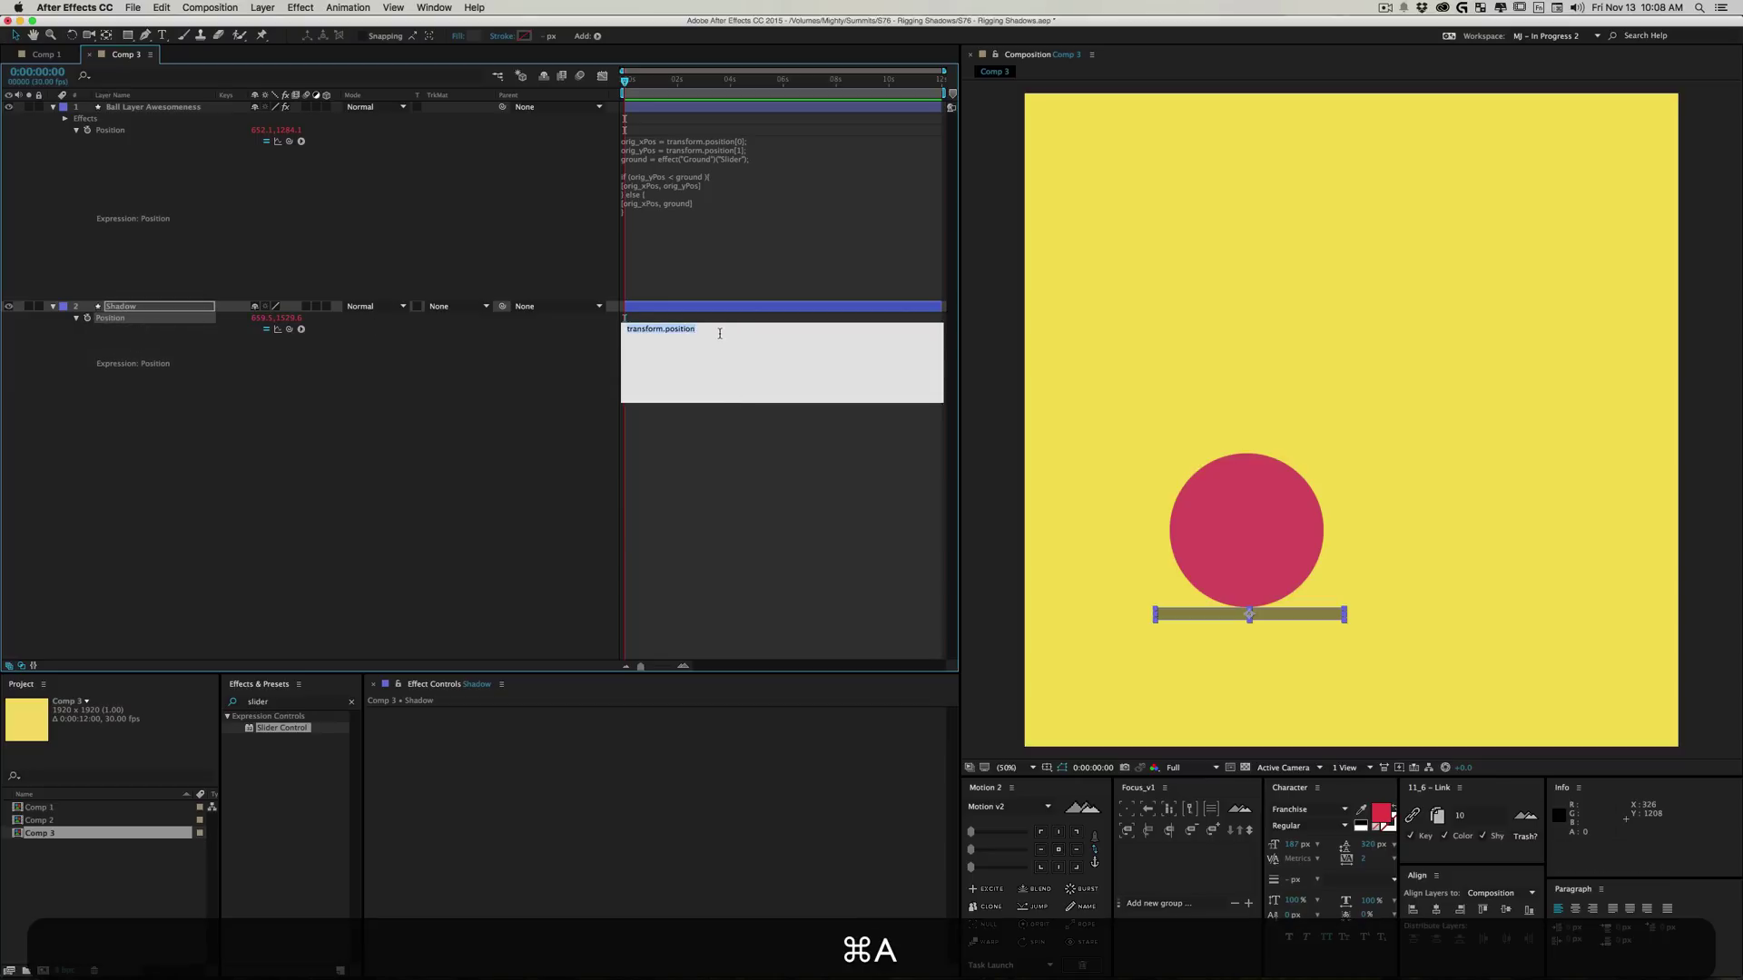
pyautogui.write('o')
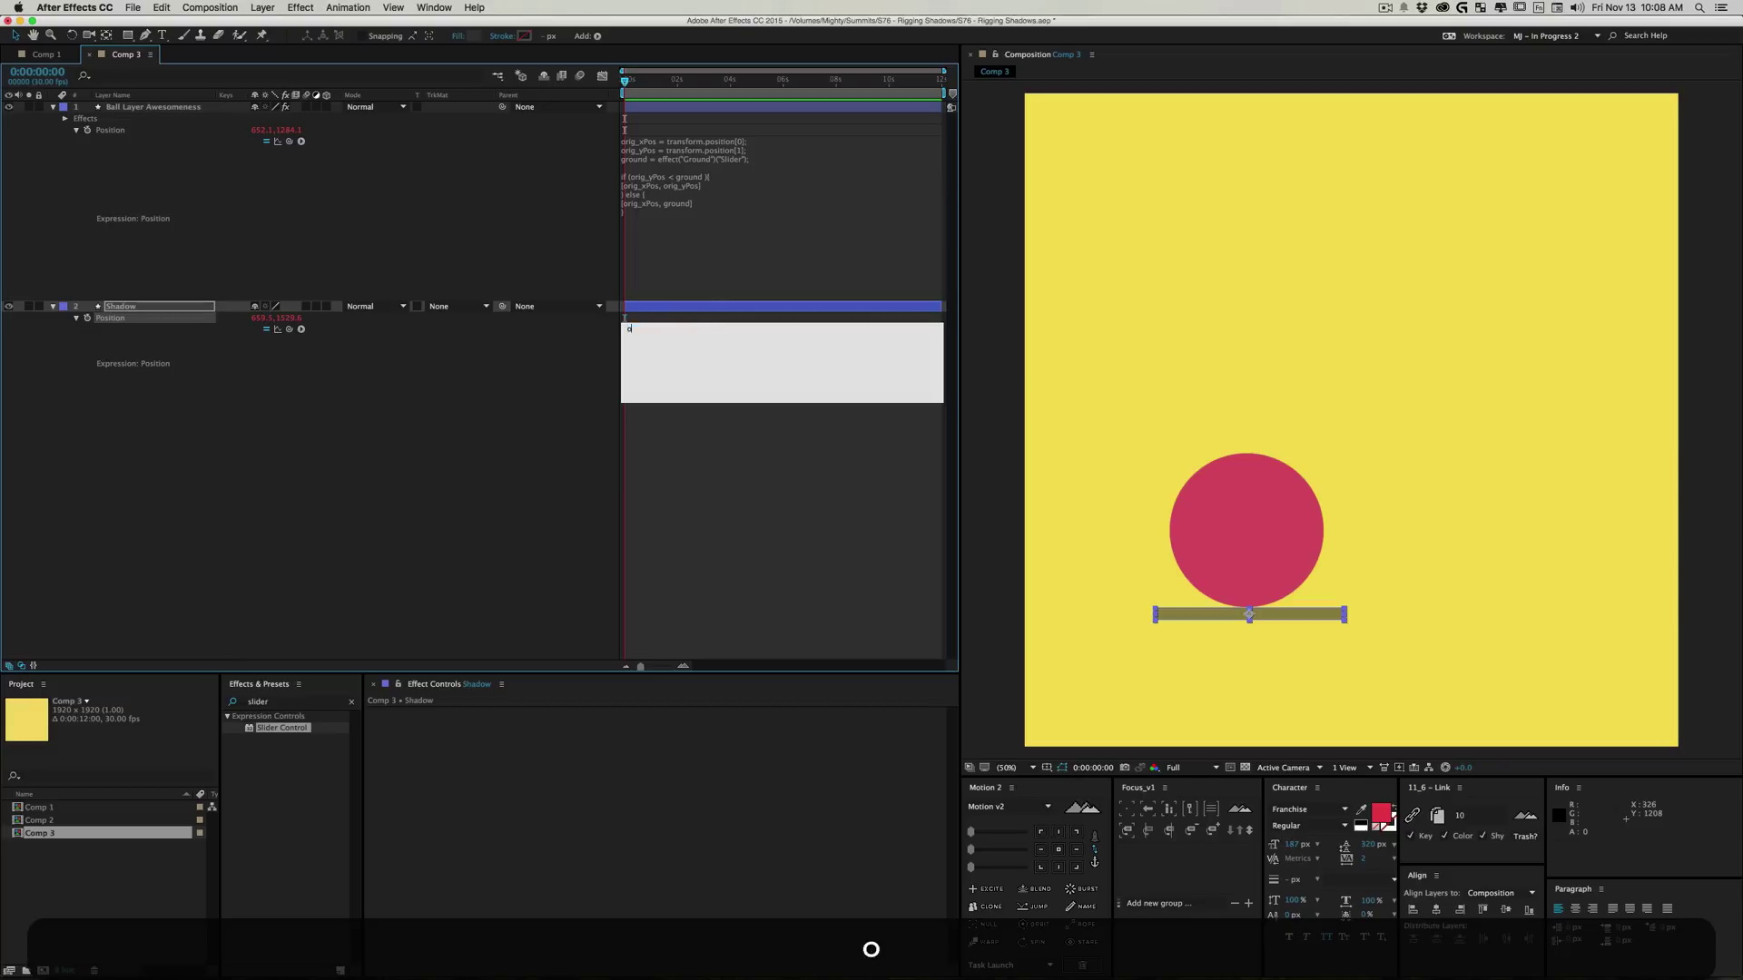
pyautogui.write('rig_yPos =')
pyautogui.moveTo(289, 329); pyautogui.dragTo(288, 315)
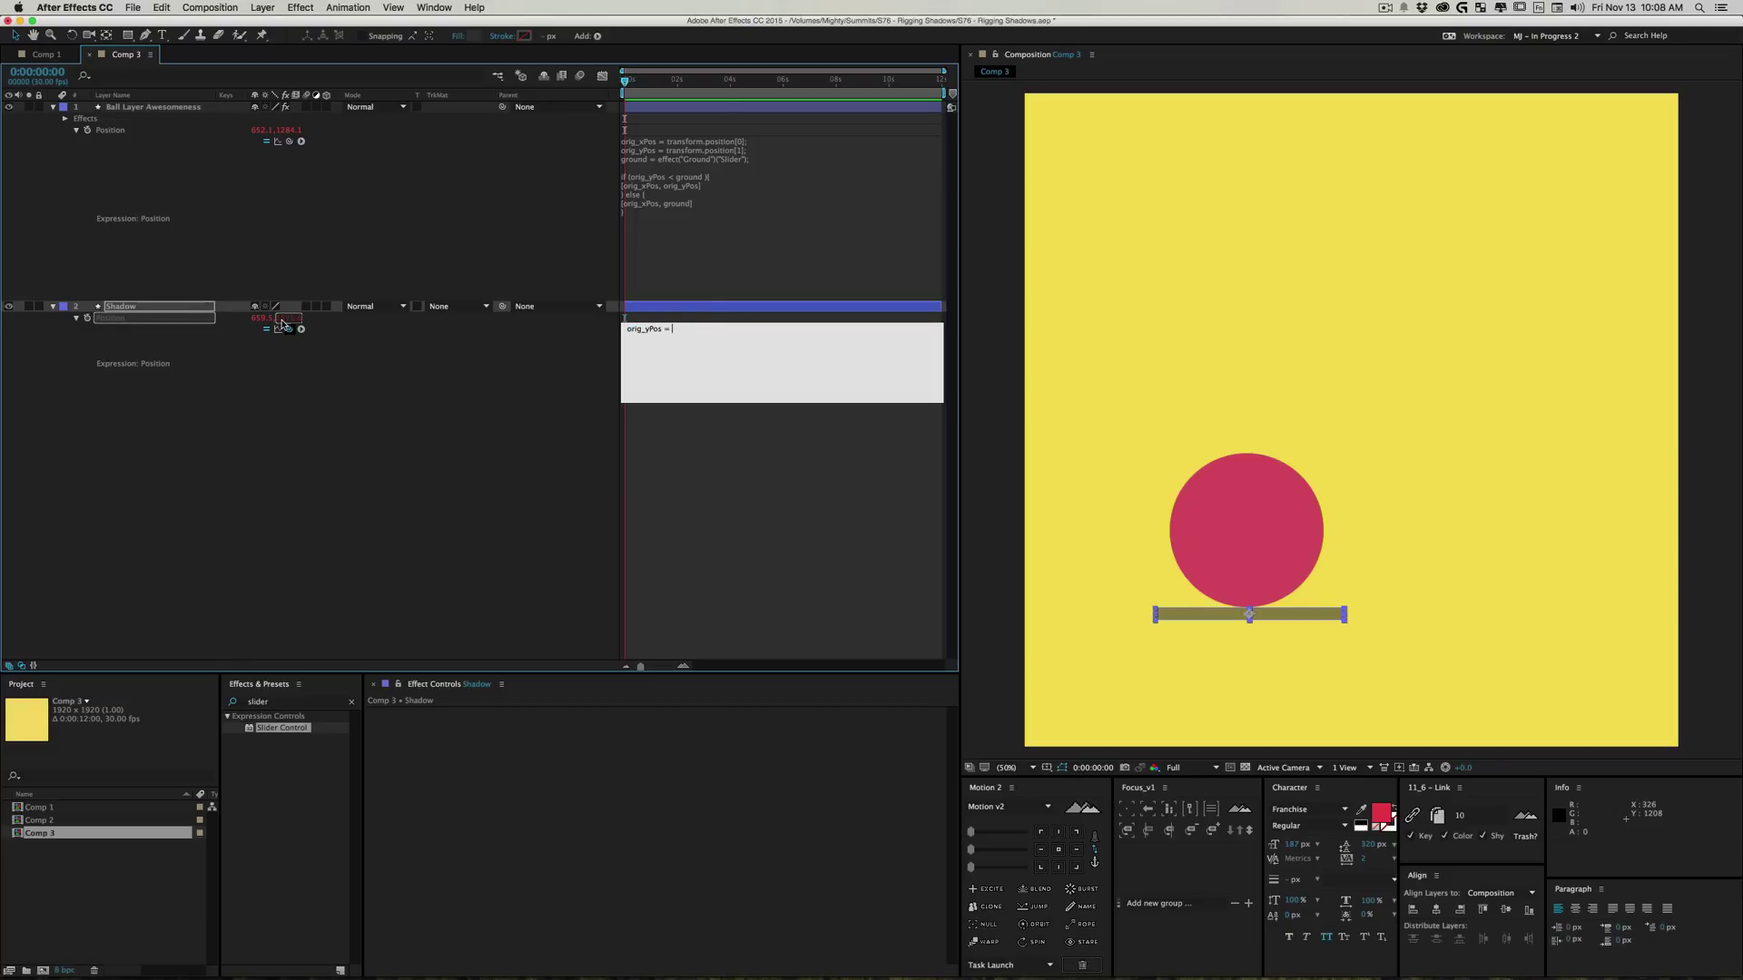
pyautogui.moveTo(286, 325); pyautogui.dragTo(288, 319)
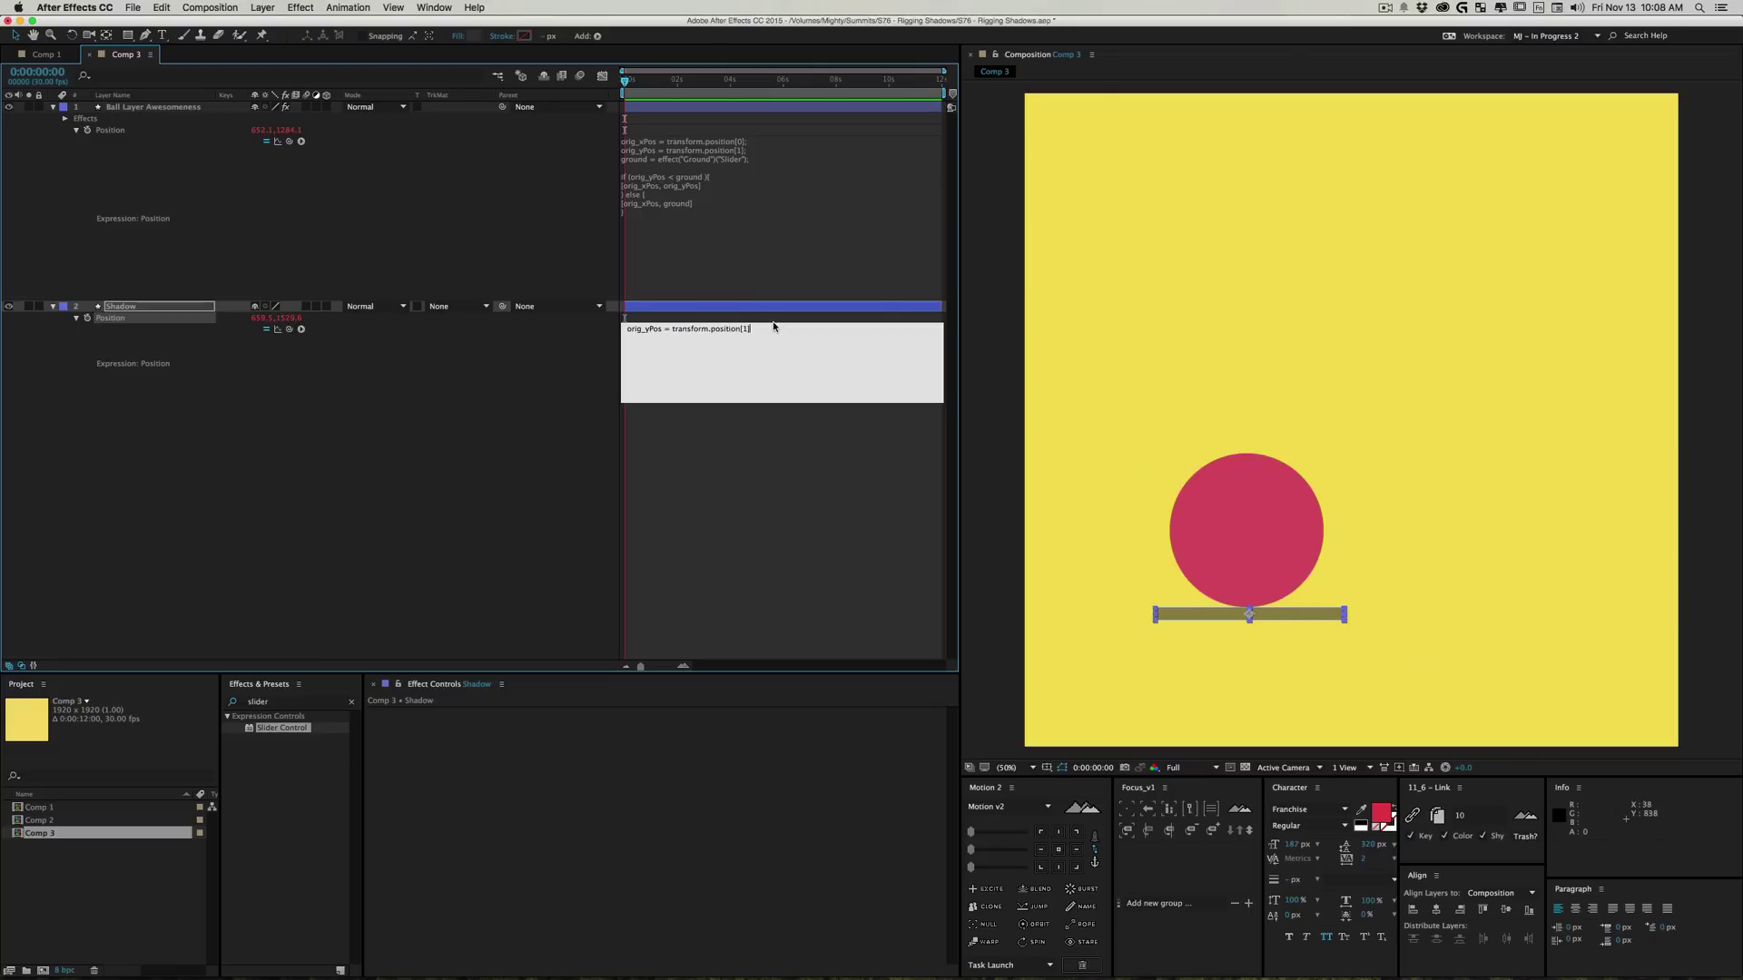
pyautogui.write(';')
pyautogui.press('Return')
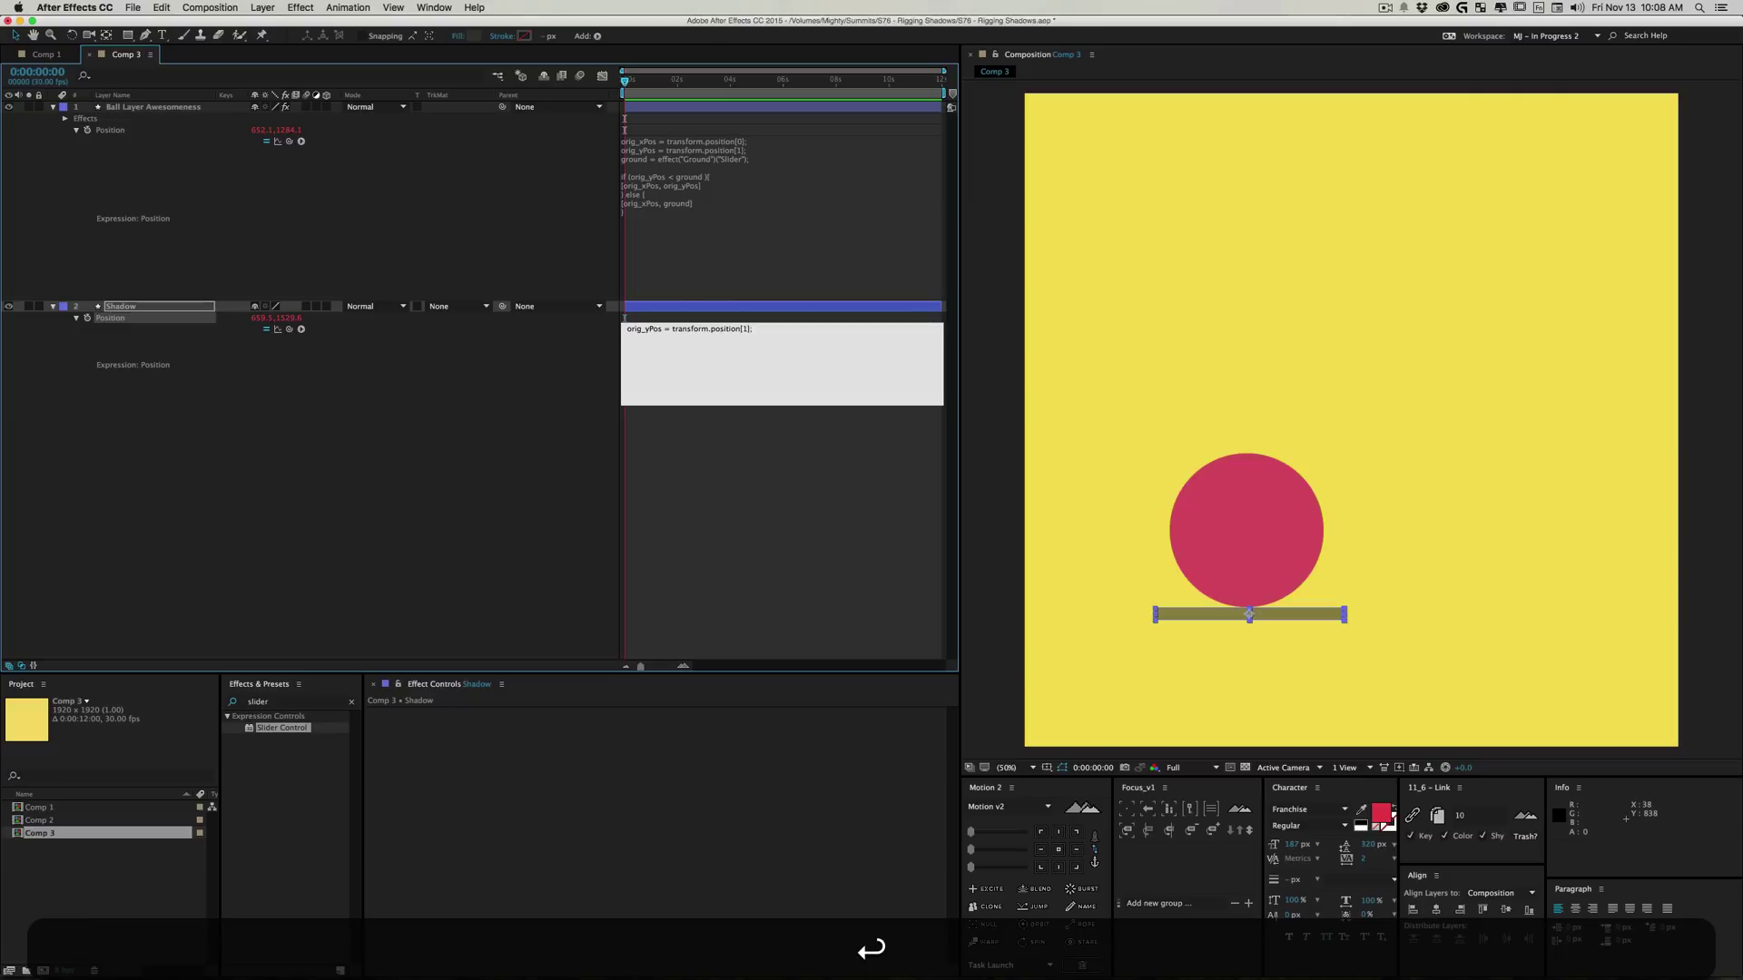
# Step: Add the variable ball_xPos to Shadow's Position expression, linked to the X position of Ball Layer Awesomeness
pyautogui.write('ball_xPos =')
pyautogui.moveTo(288, 329); pyautogui.dragTo(256, 133)
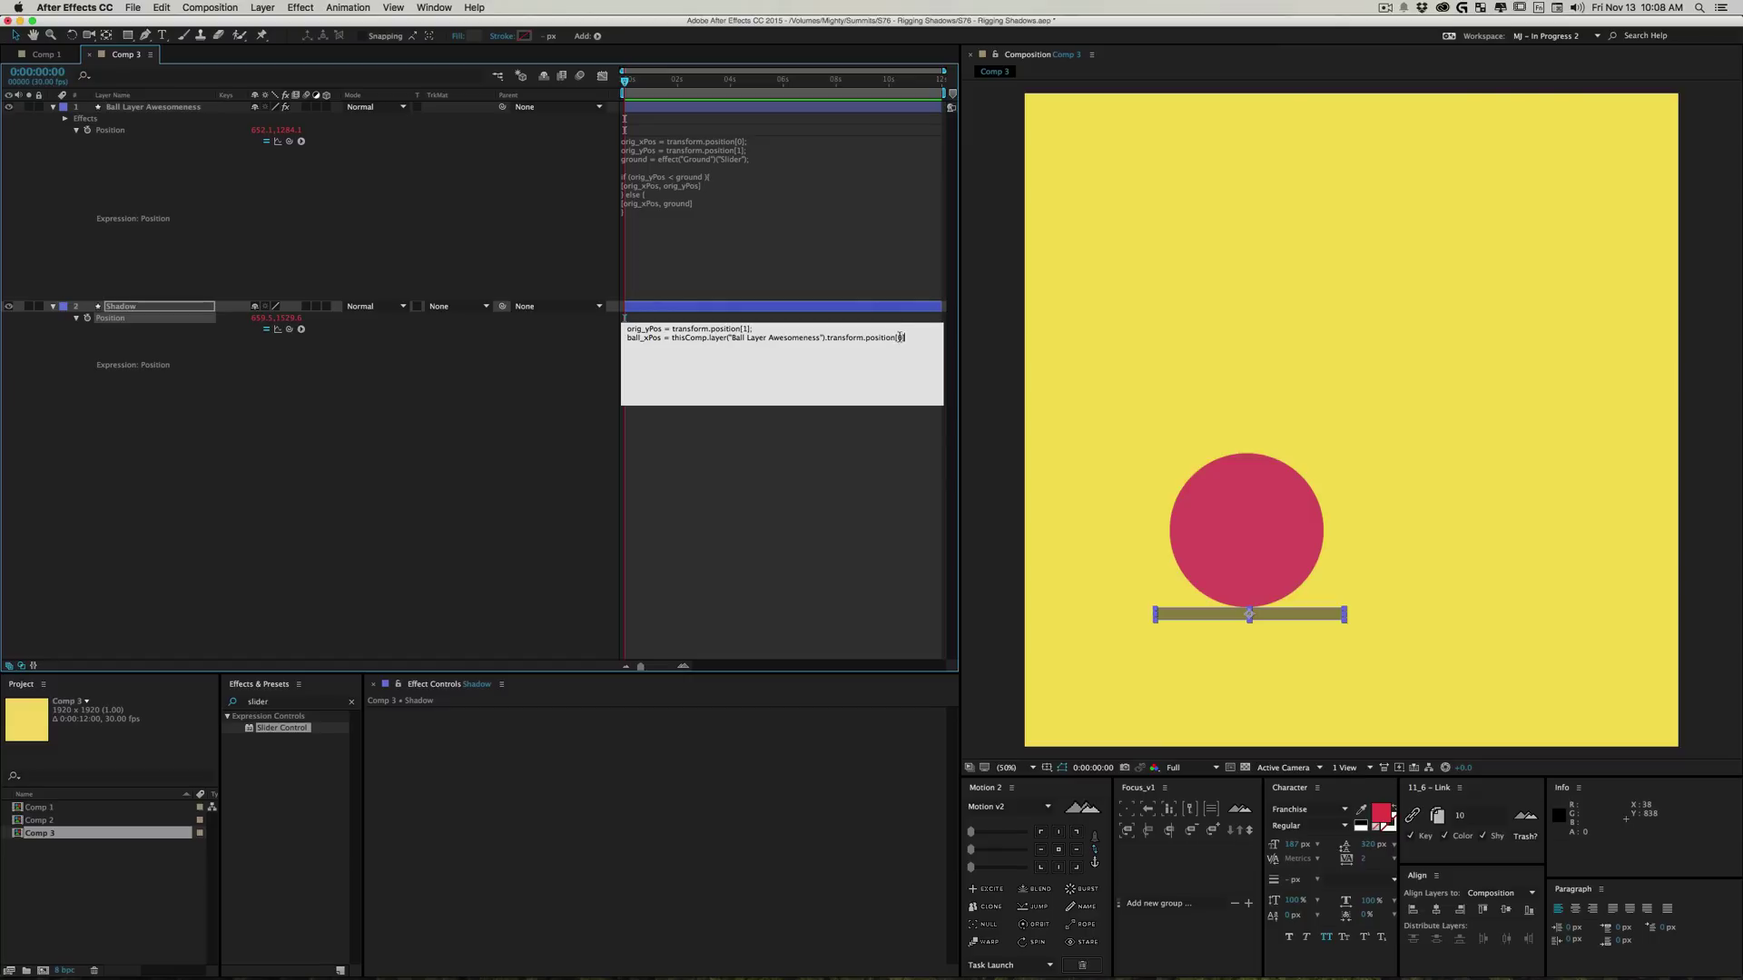
pyautogui.write(';')
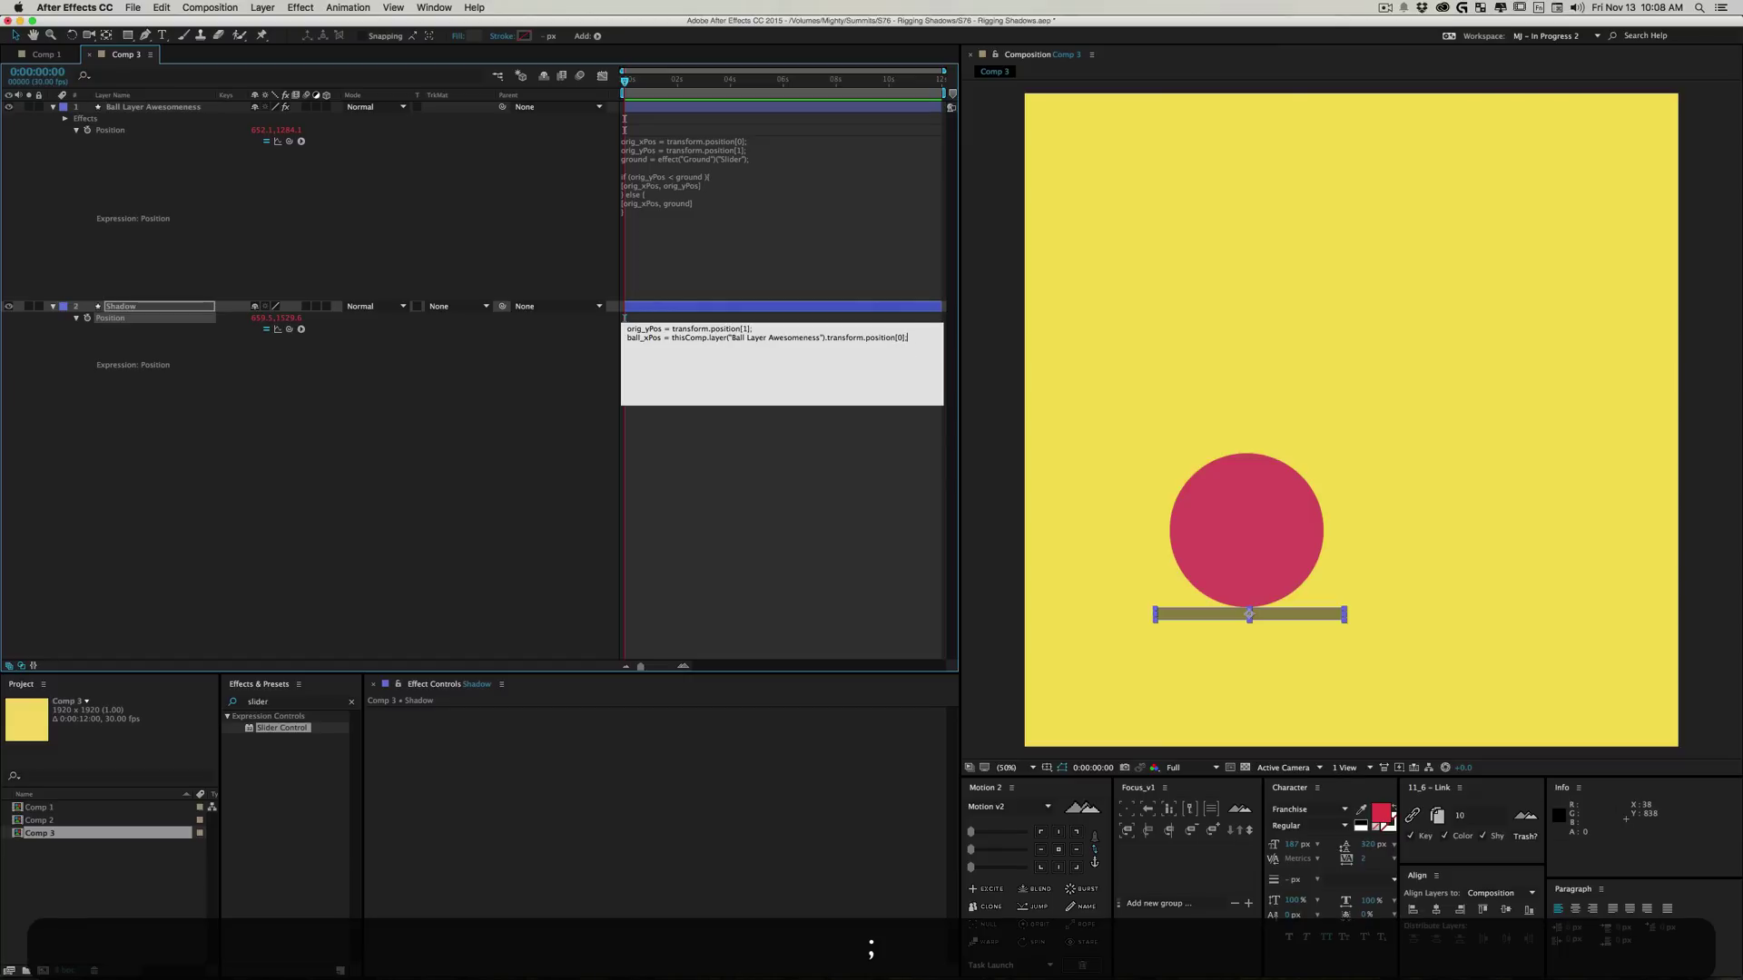
pyautogui.press('Return')
pyautogui.press('Return')
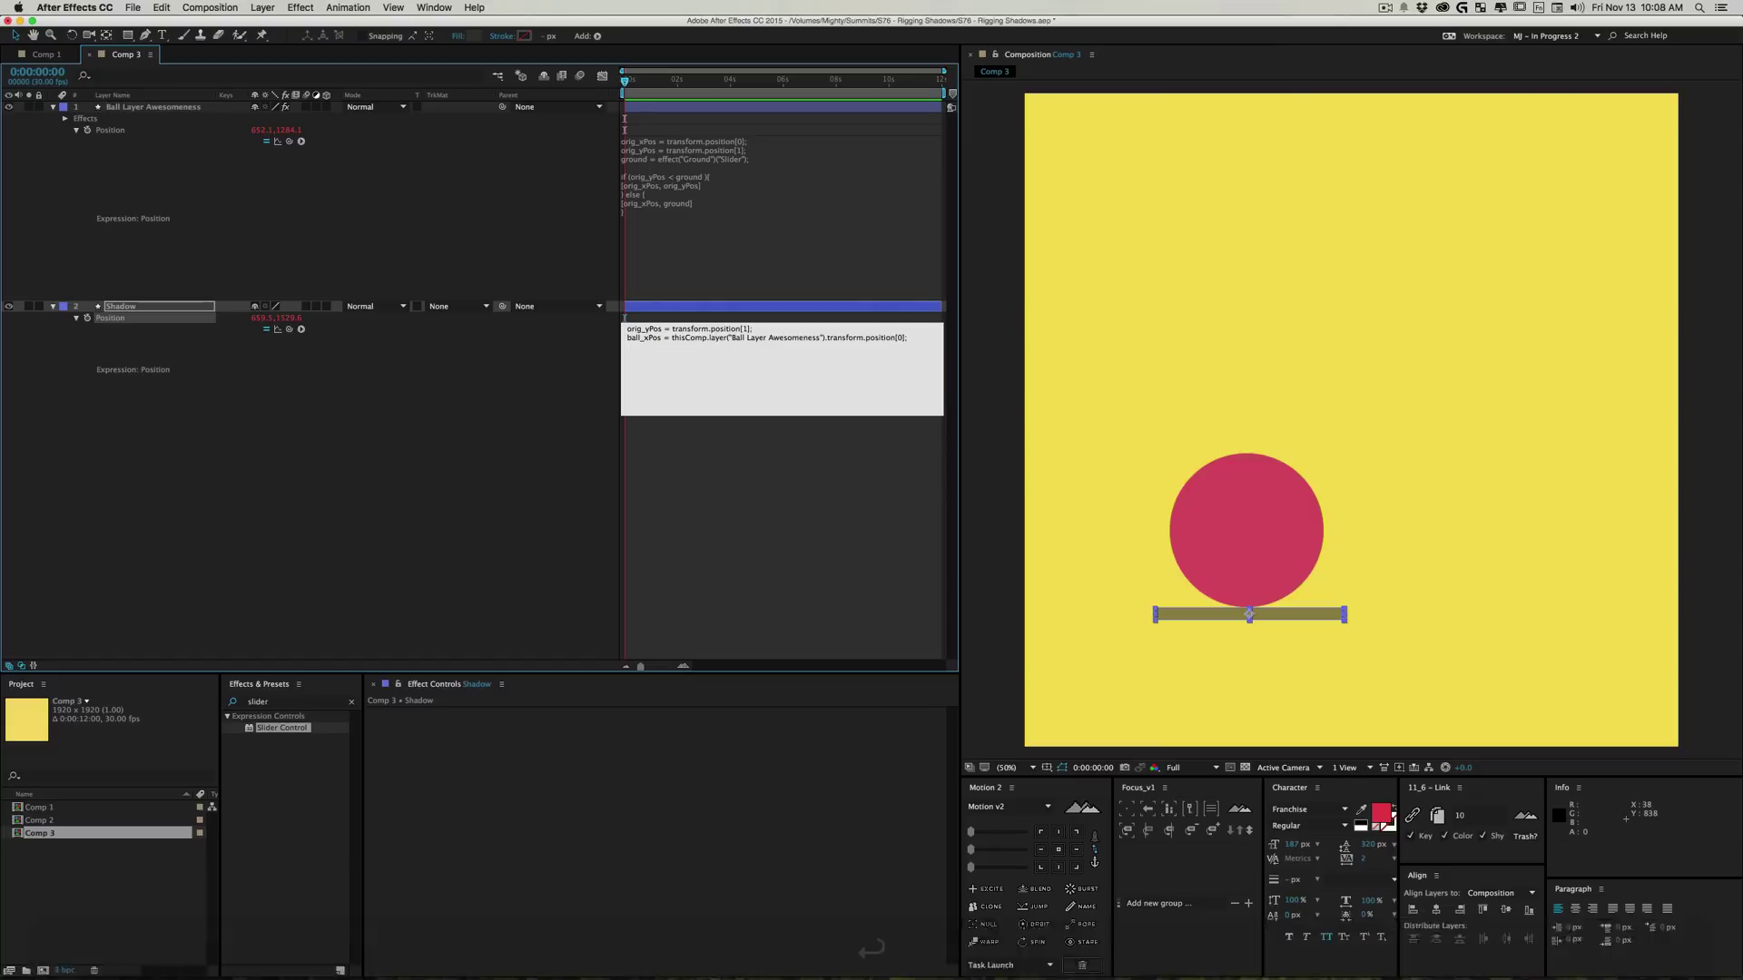
# Step: Finish Shadow's Position expression with the output [ball_xPos, orig_yPos] and apply it
pyautogui.write('[]')
pyautogui.press('Left')
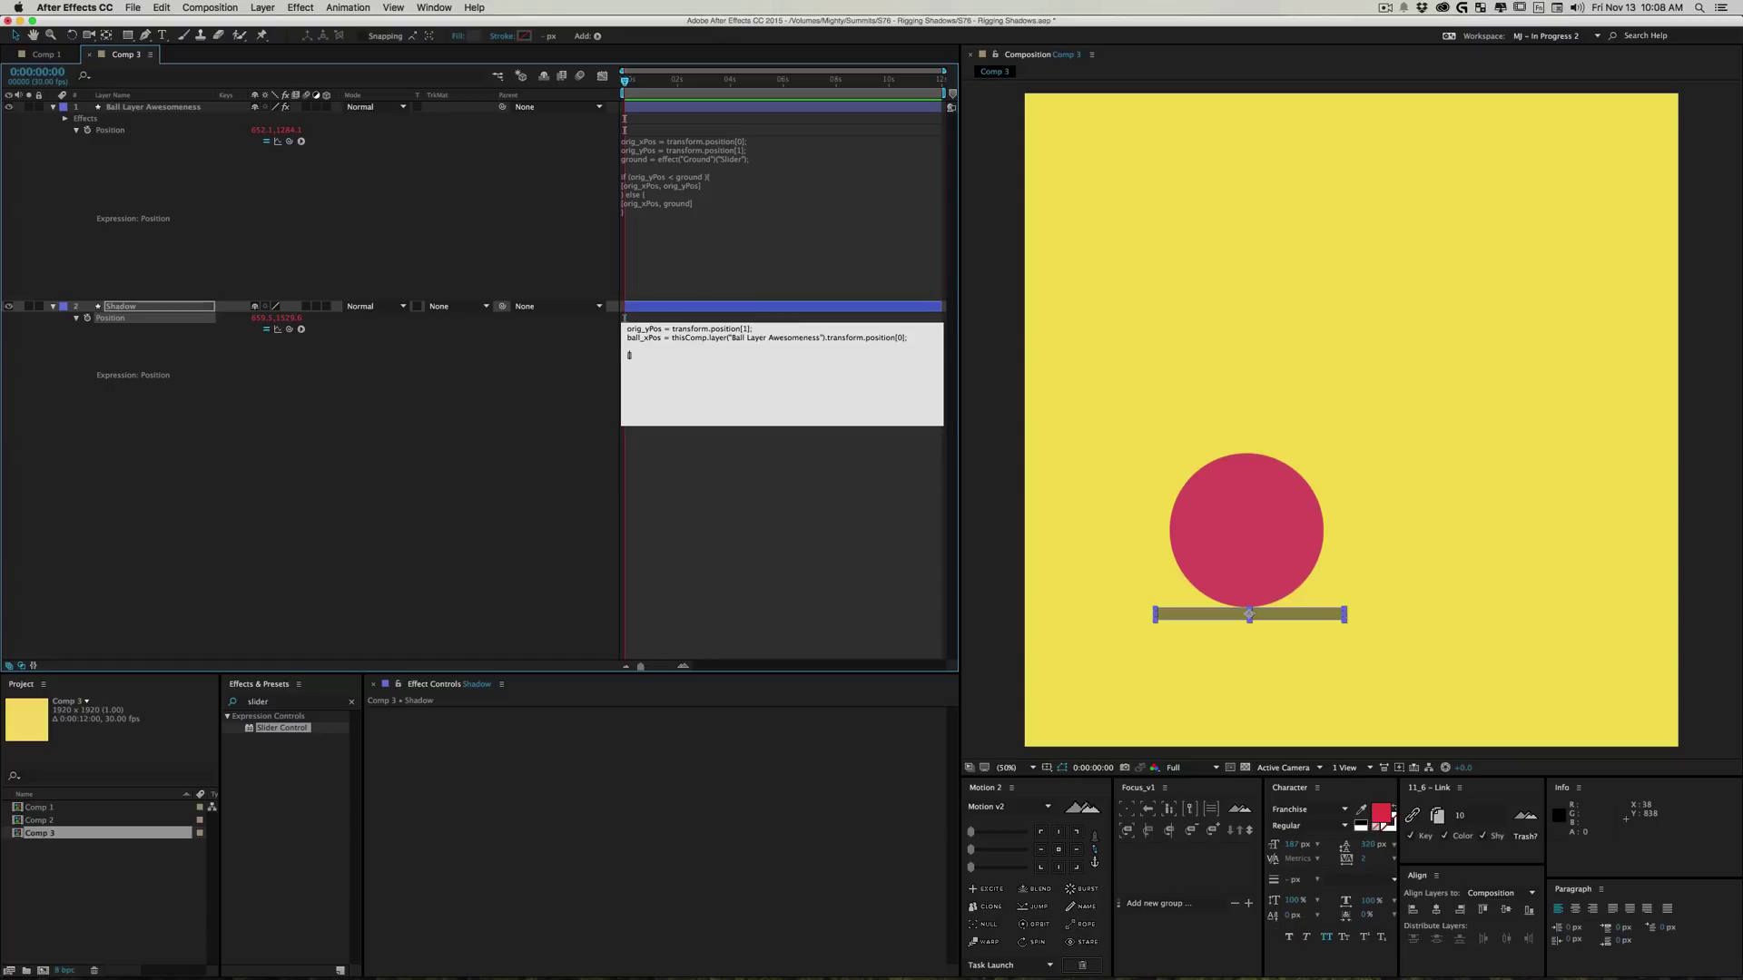
pyautogui.write('ball_xPos')
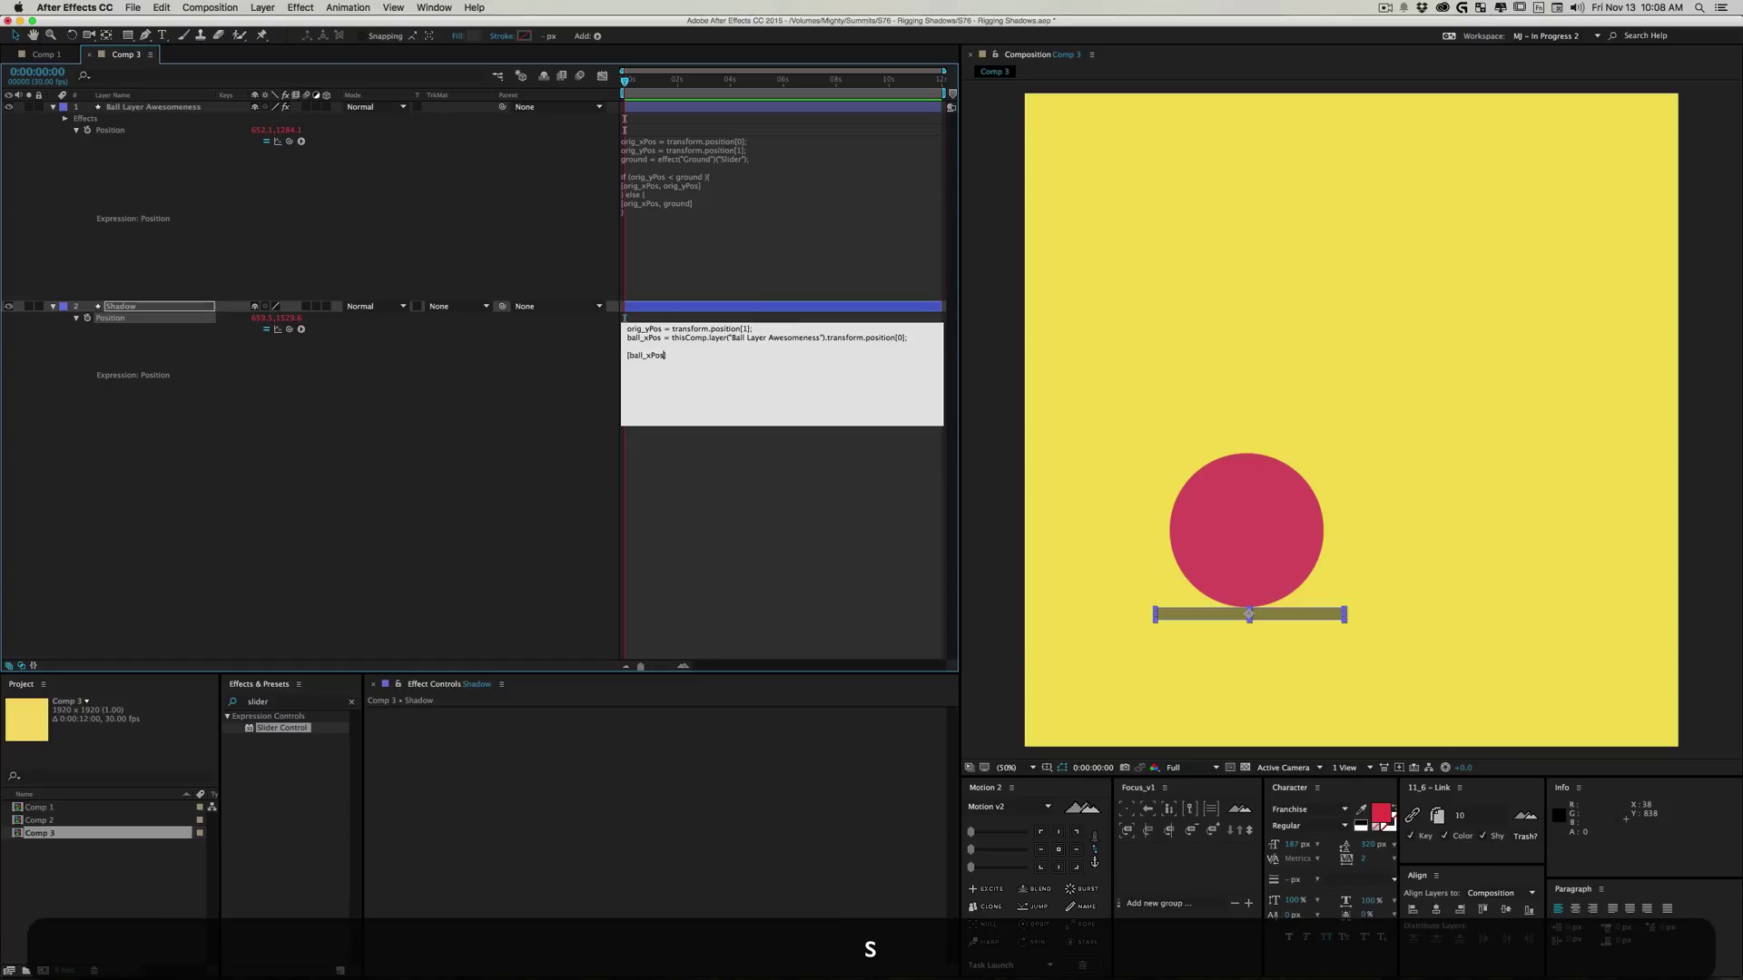
pyautogui.write(', orig_yPos')
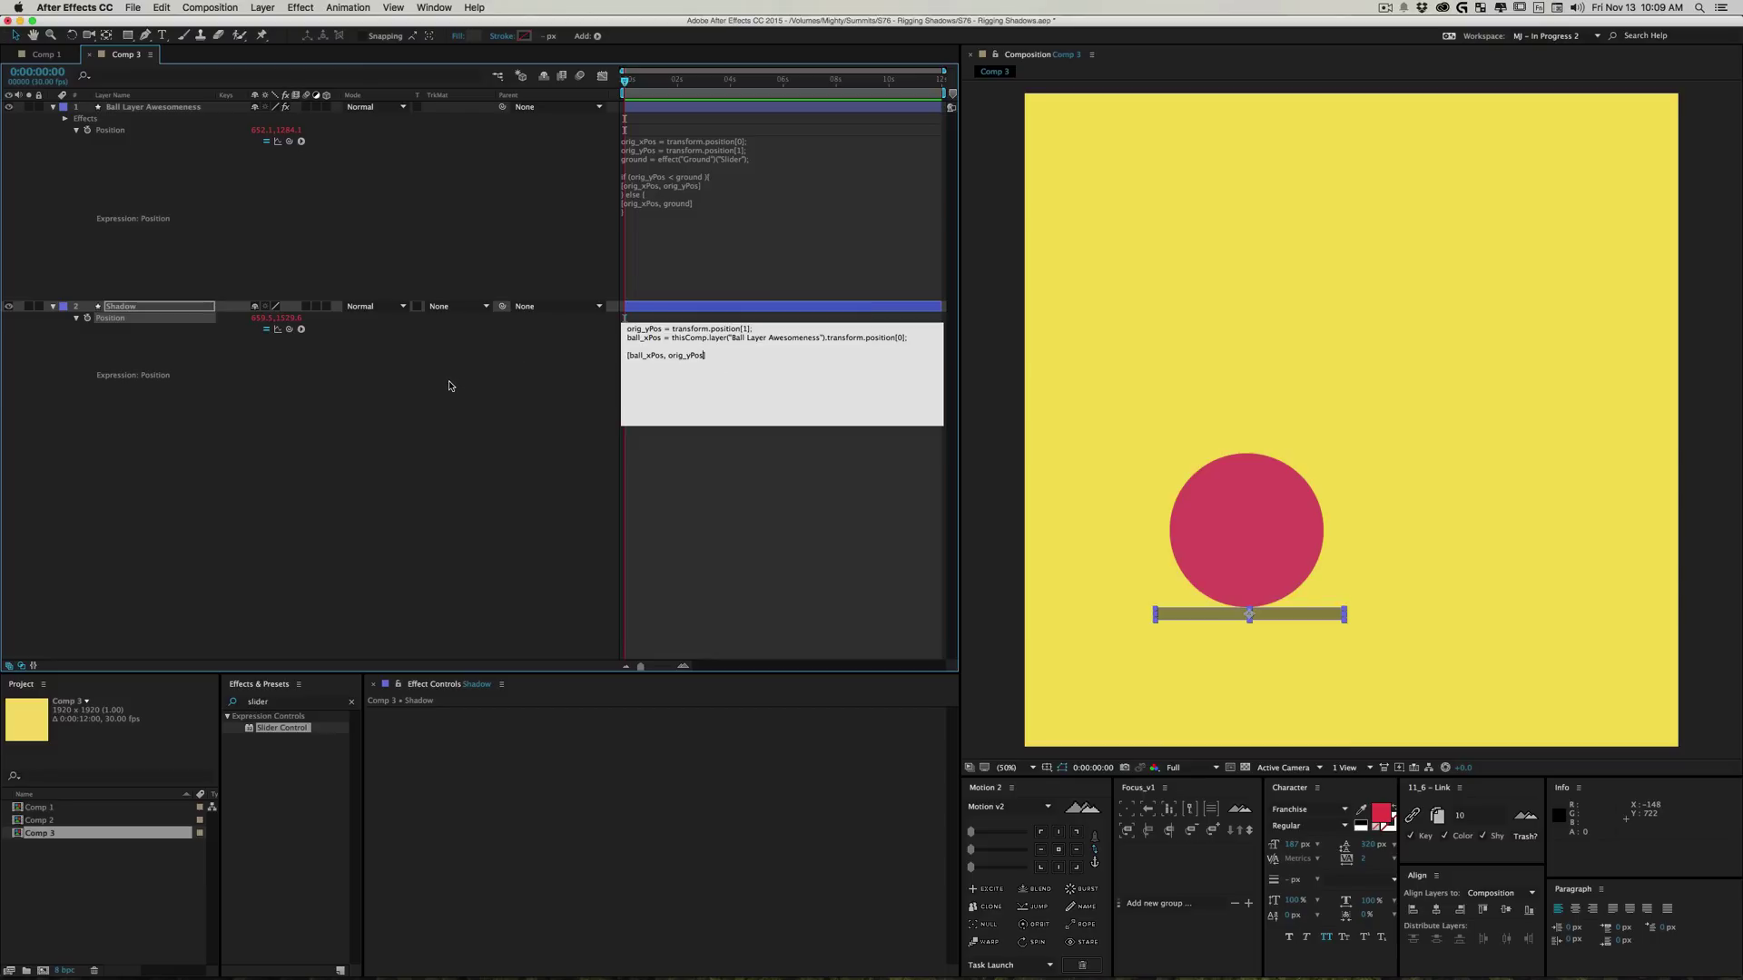
pyautogui.click(448, 386)
# Step: Move the ball left to about X 488 to test whether the shadow follows horizontally
pyautogui.moveTo(1171, 545); pyautogui.dragTo(1186, 603)
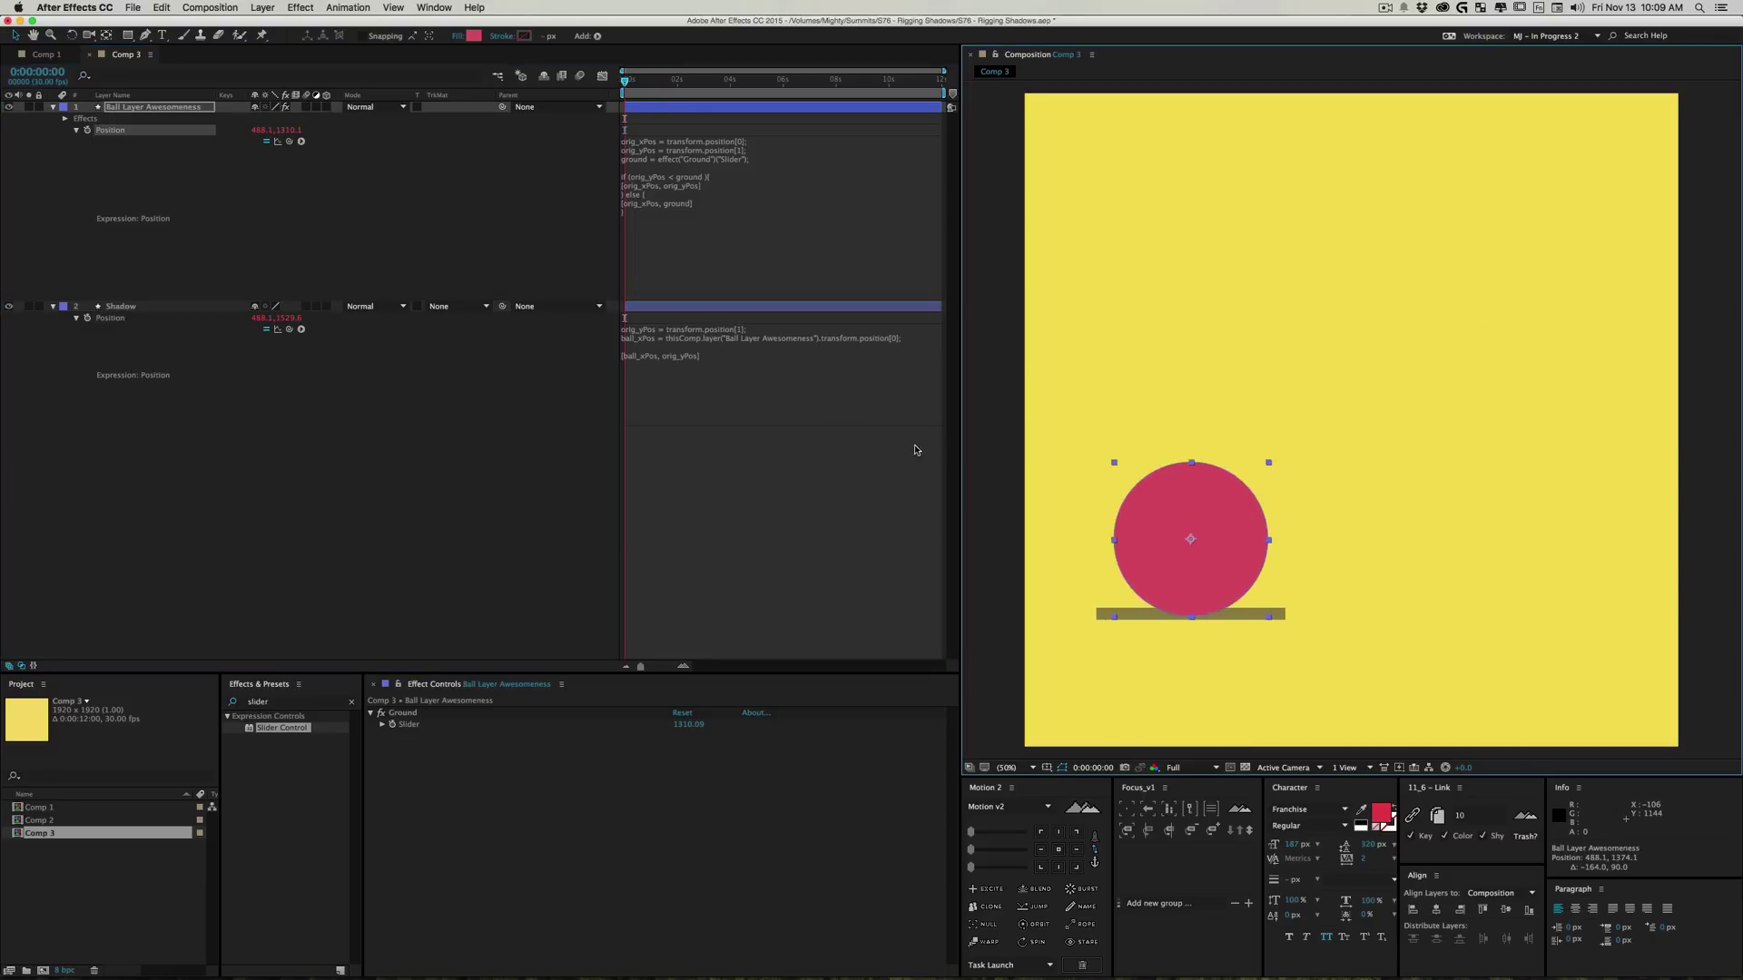
pyautogui.click(572, 354)
pyautogui.click(574, 270)
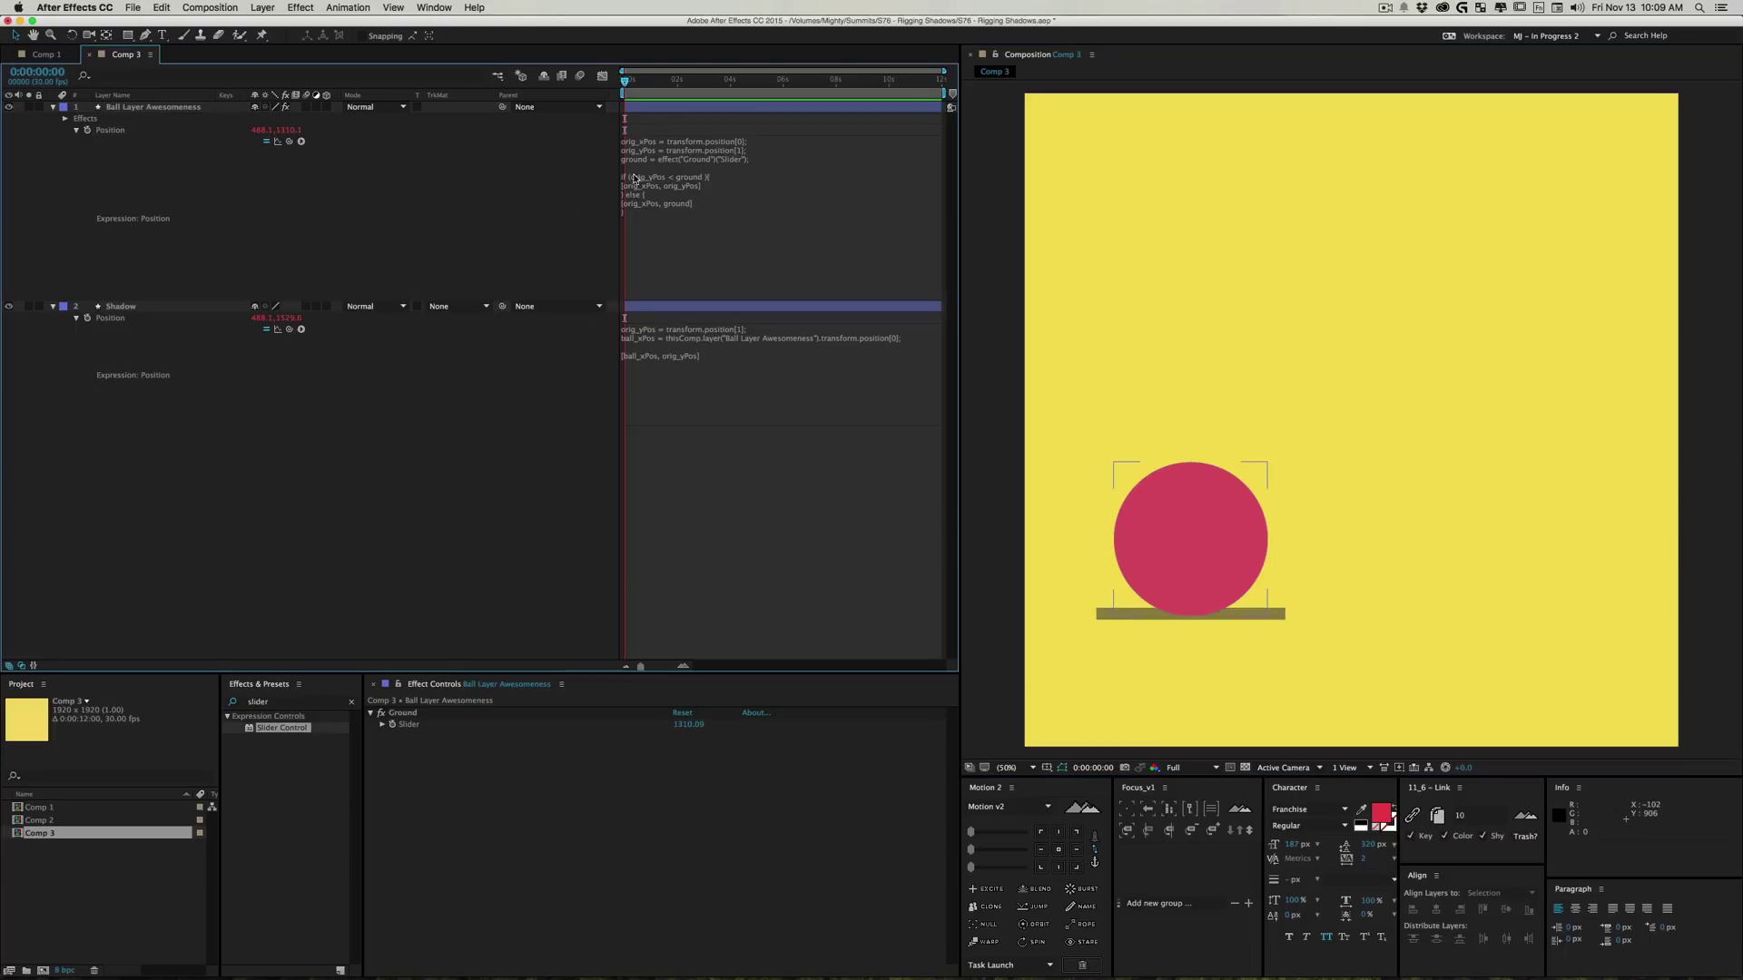
# Step: Replace transform.position[1] in Shadow's orig_yPos line with a link to the ball layer's Ground slider
pyautogui.click(166, 108)
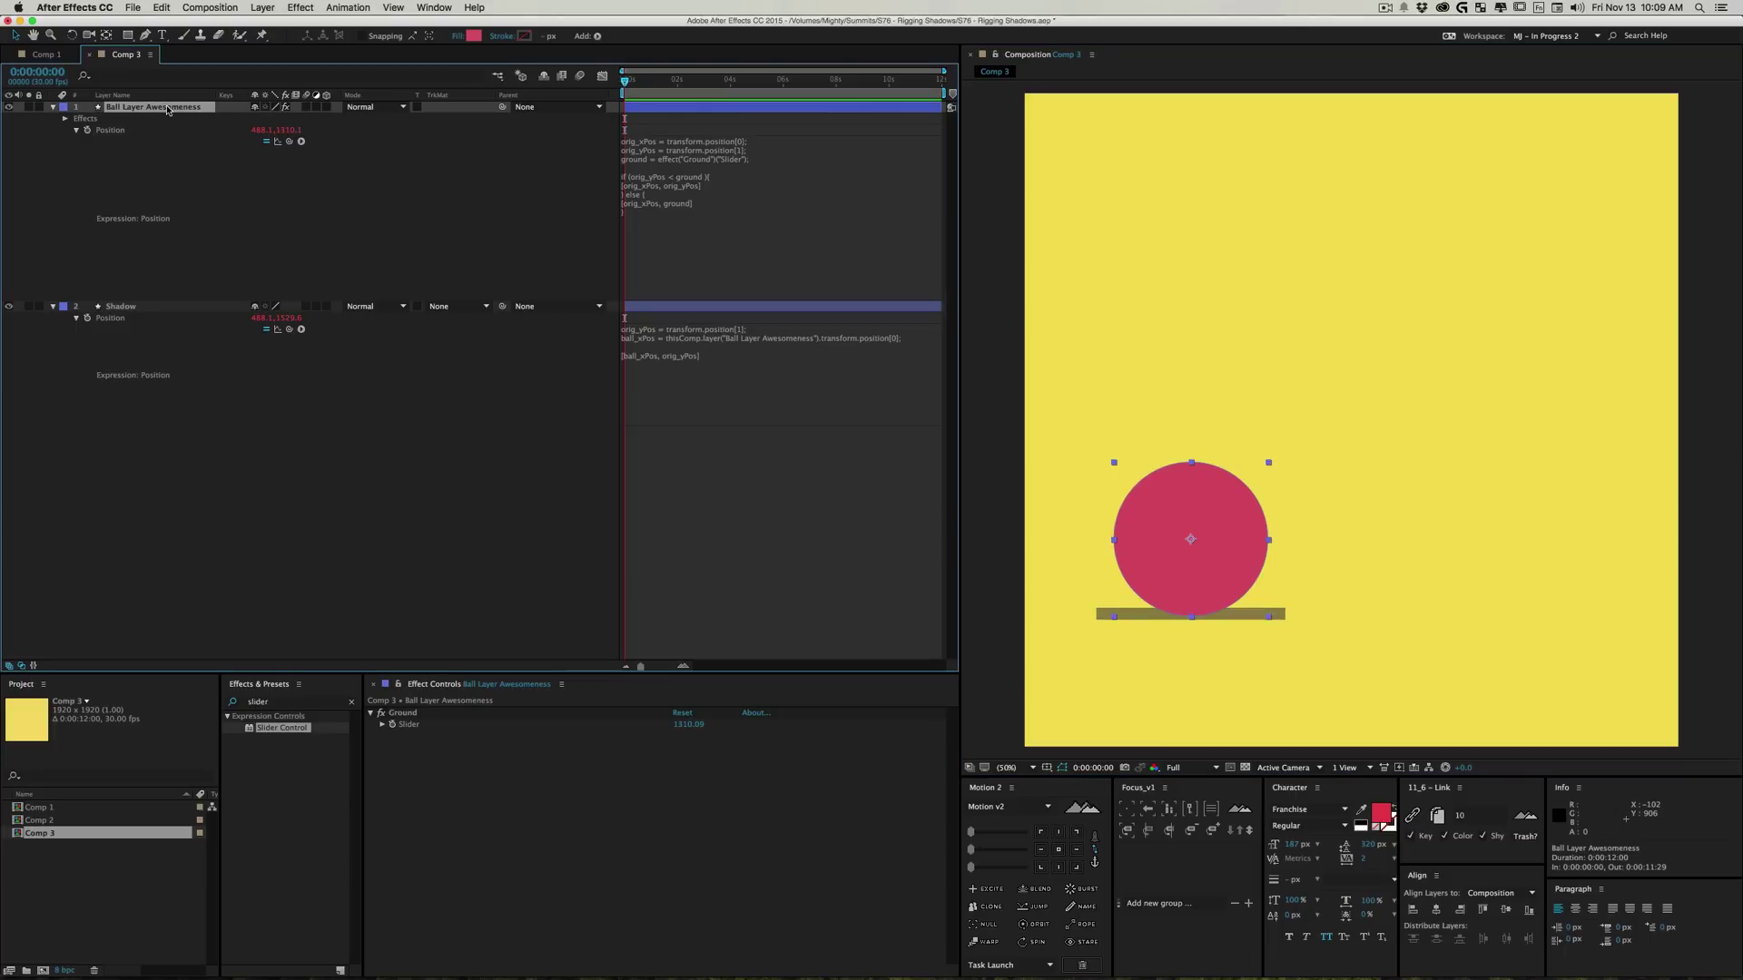
pyautogui.click(716, 338)
pyautogui.click(777, 331)
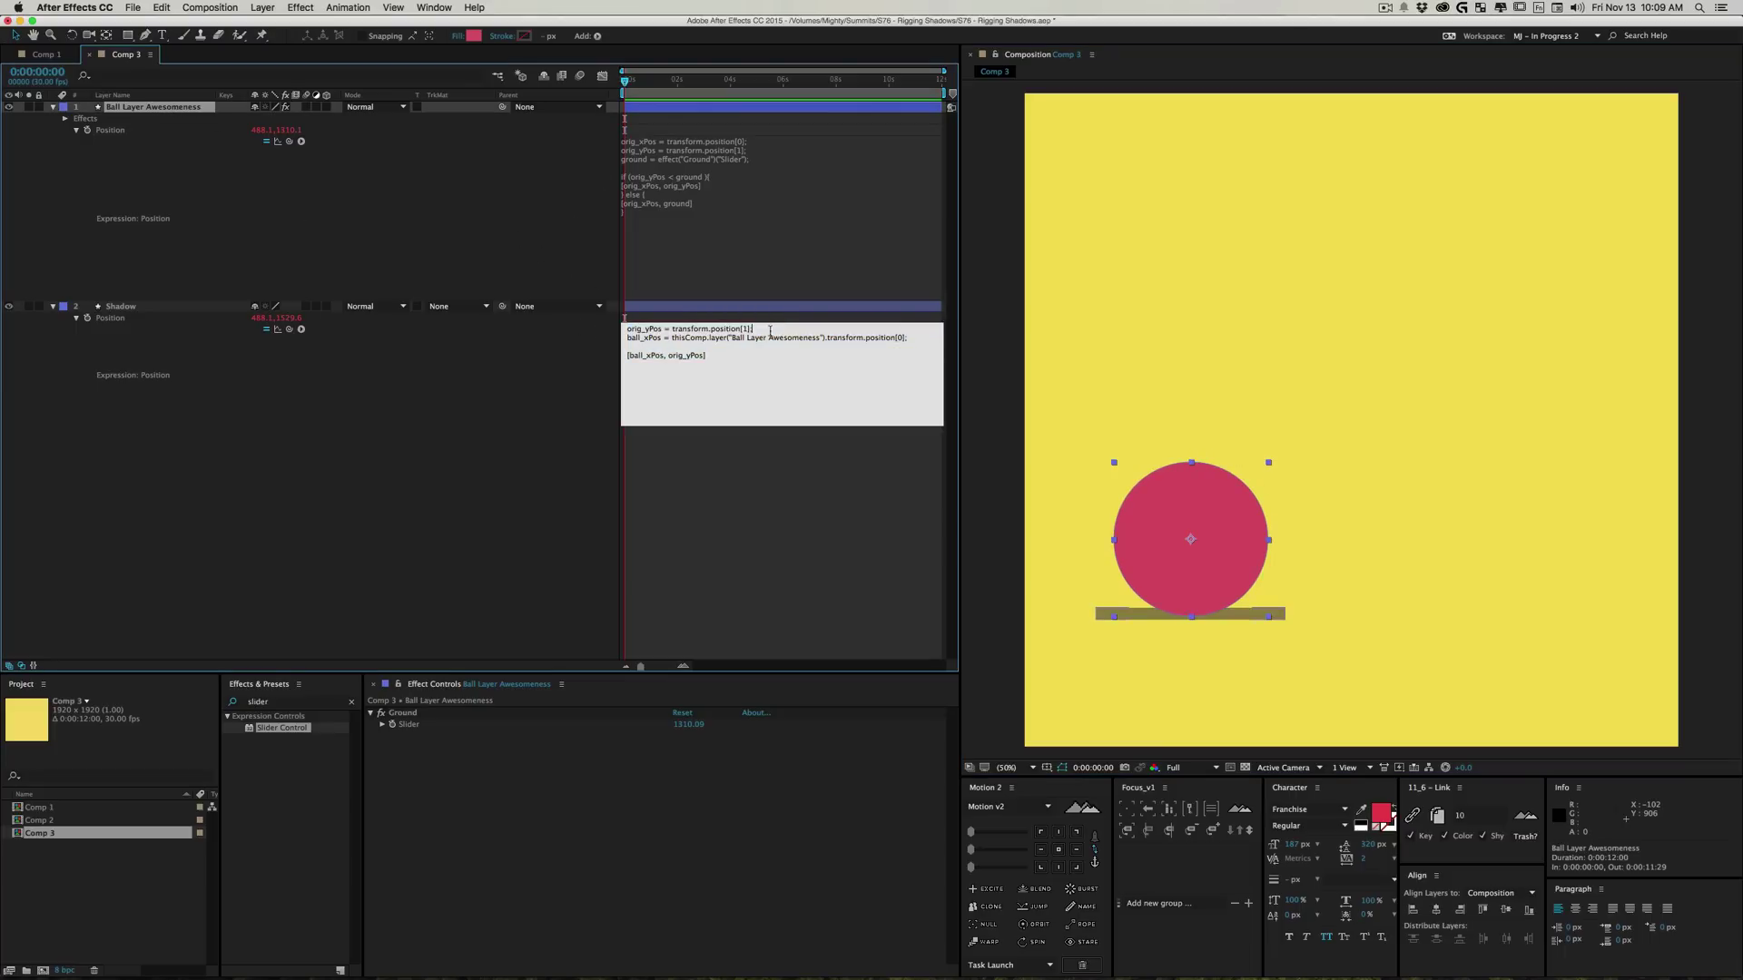
pyautogui.moveTo(757, 330); pyautogui.dragTo(676, 327)
pyautogui.moveTo(290, 329); pyautogui.dragTo(418, 727)
pyautogui.click(363, 524)
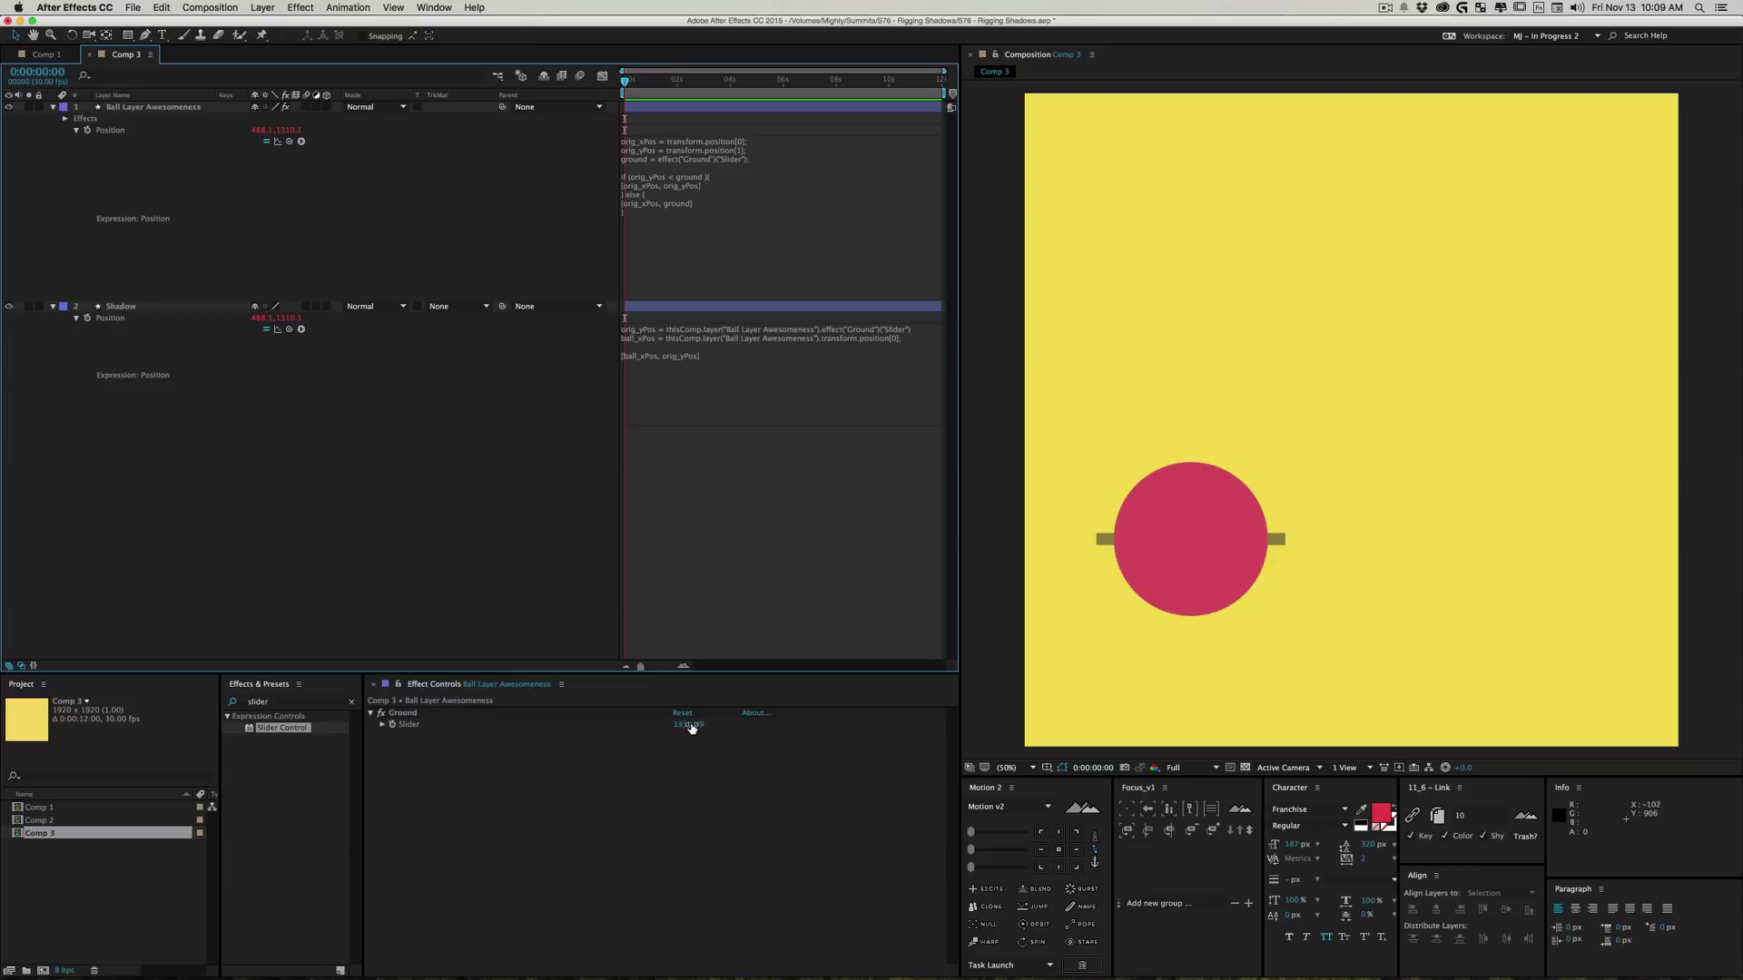
# Step: Set the Ground slider to about 1617 and move the ball to about (566, 1378)
pyautogui.moveTo(687, 733); pyautogui.dragTo(651, 479)
pyautogui.moveTo(1200, 580)
pyautogui.mouseDown()
pyautogui.moveTo(1196, 517)
pyautogui.moveTo(1213, 655)
pyautogui.moveTo(1216, 492)
pyautogui.moveTo(1228, 586)
pyautogui.mouseUp()
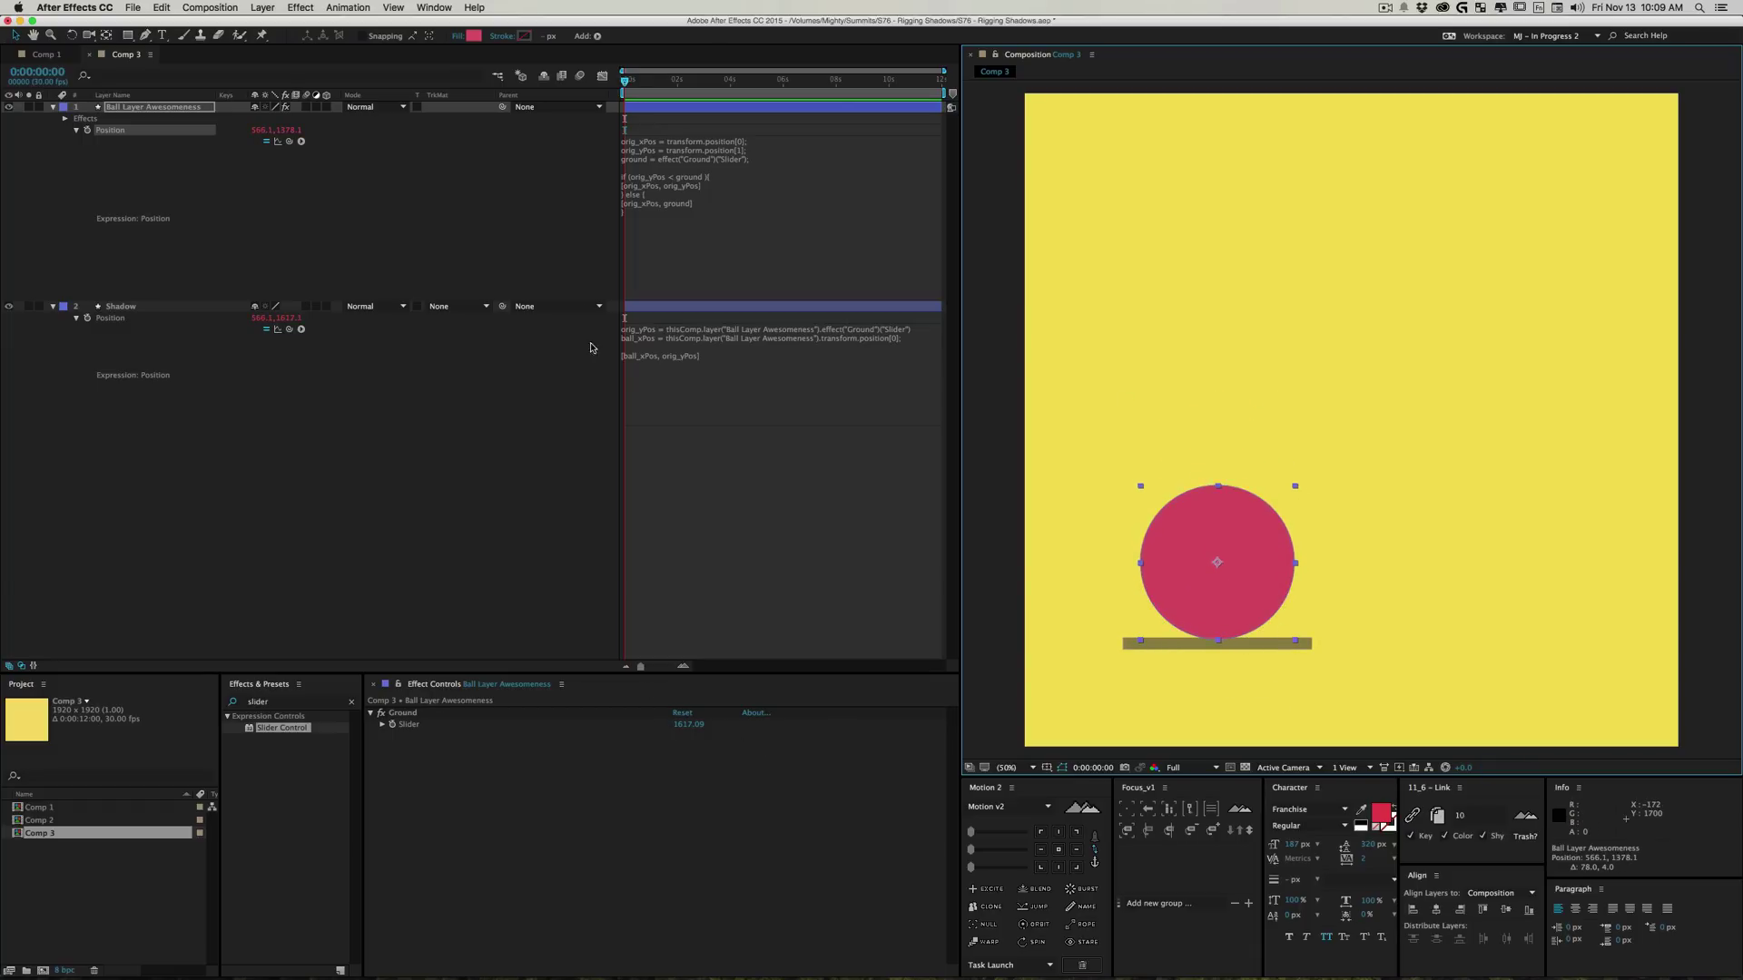
# Step: Append - 200 to the Ground slider link in Shadow's orig_yPos line and move the ball to about (558, 1288)
pyautogui.click(908, 349)
pyautogui.click(926, 329)
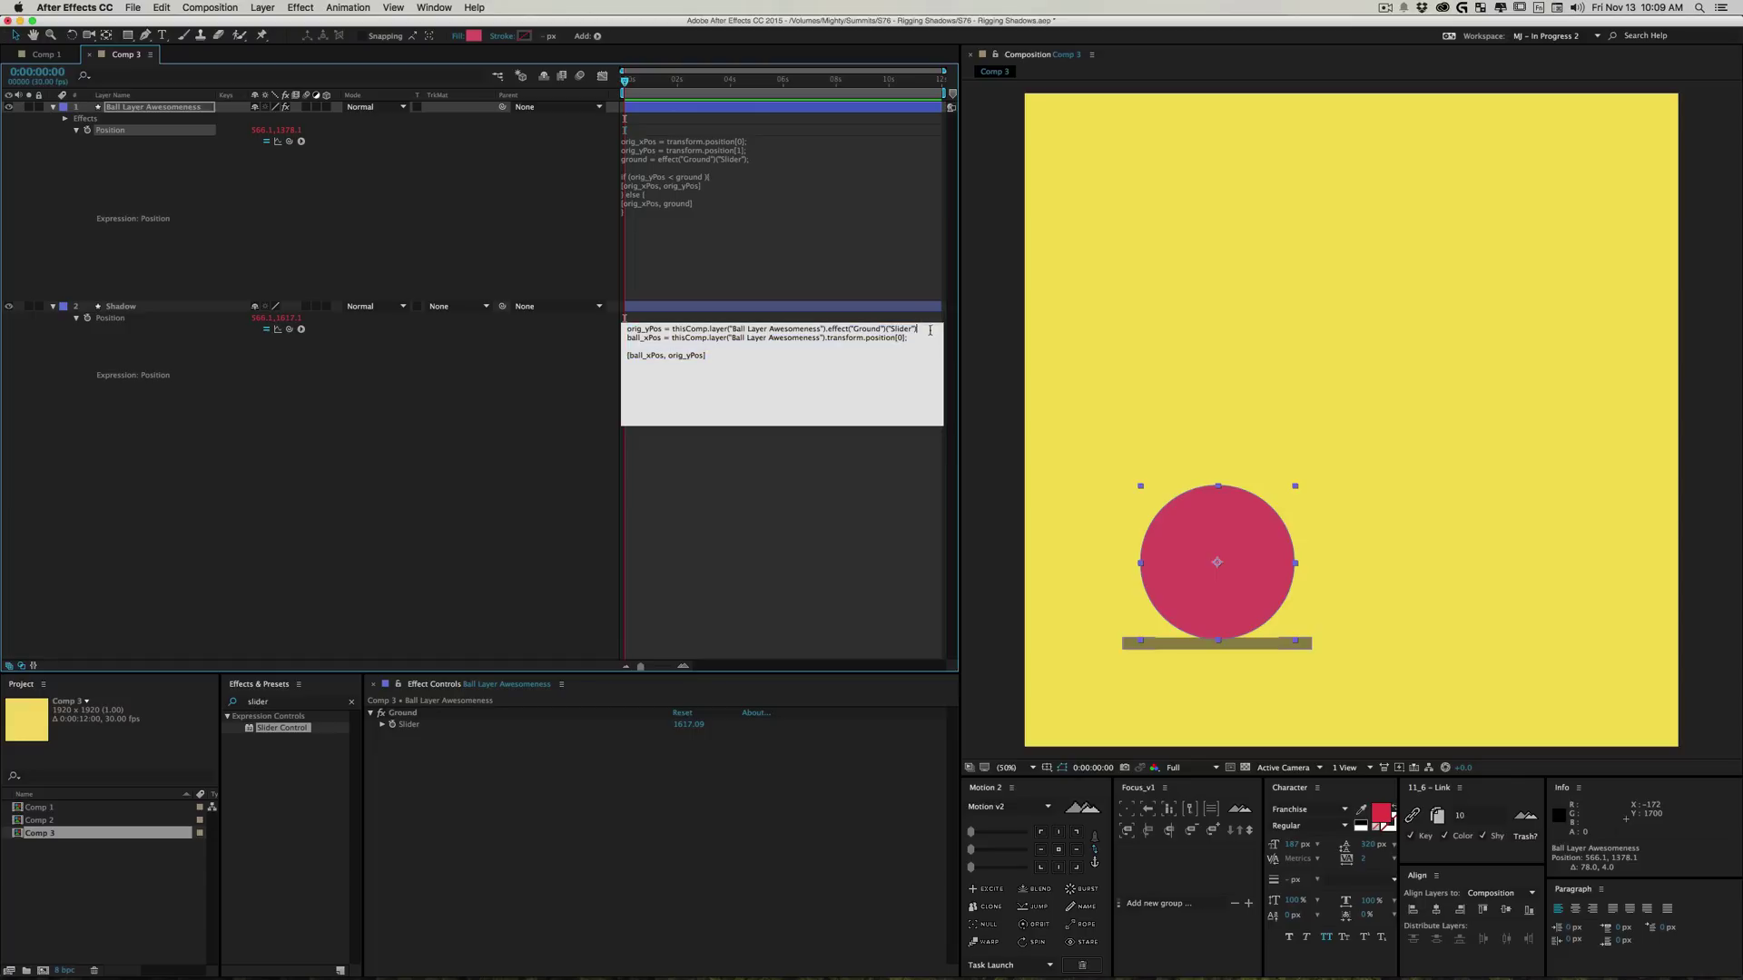
pyautogui.write('- 200')
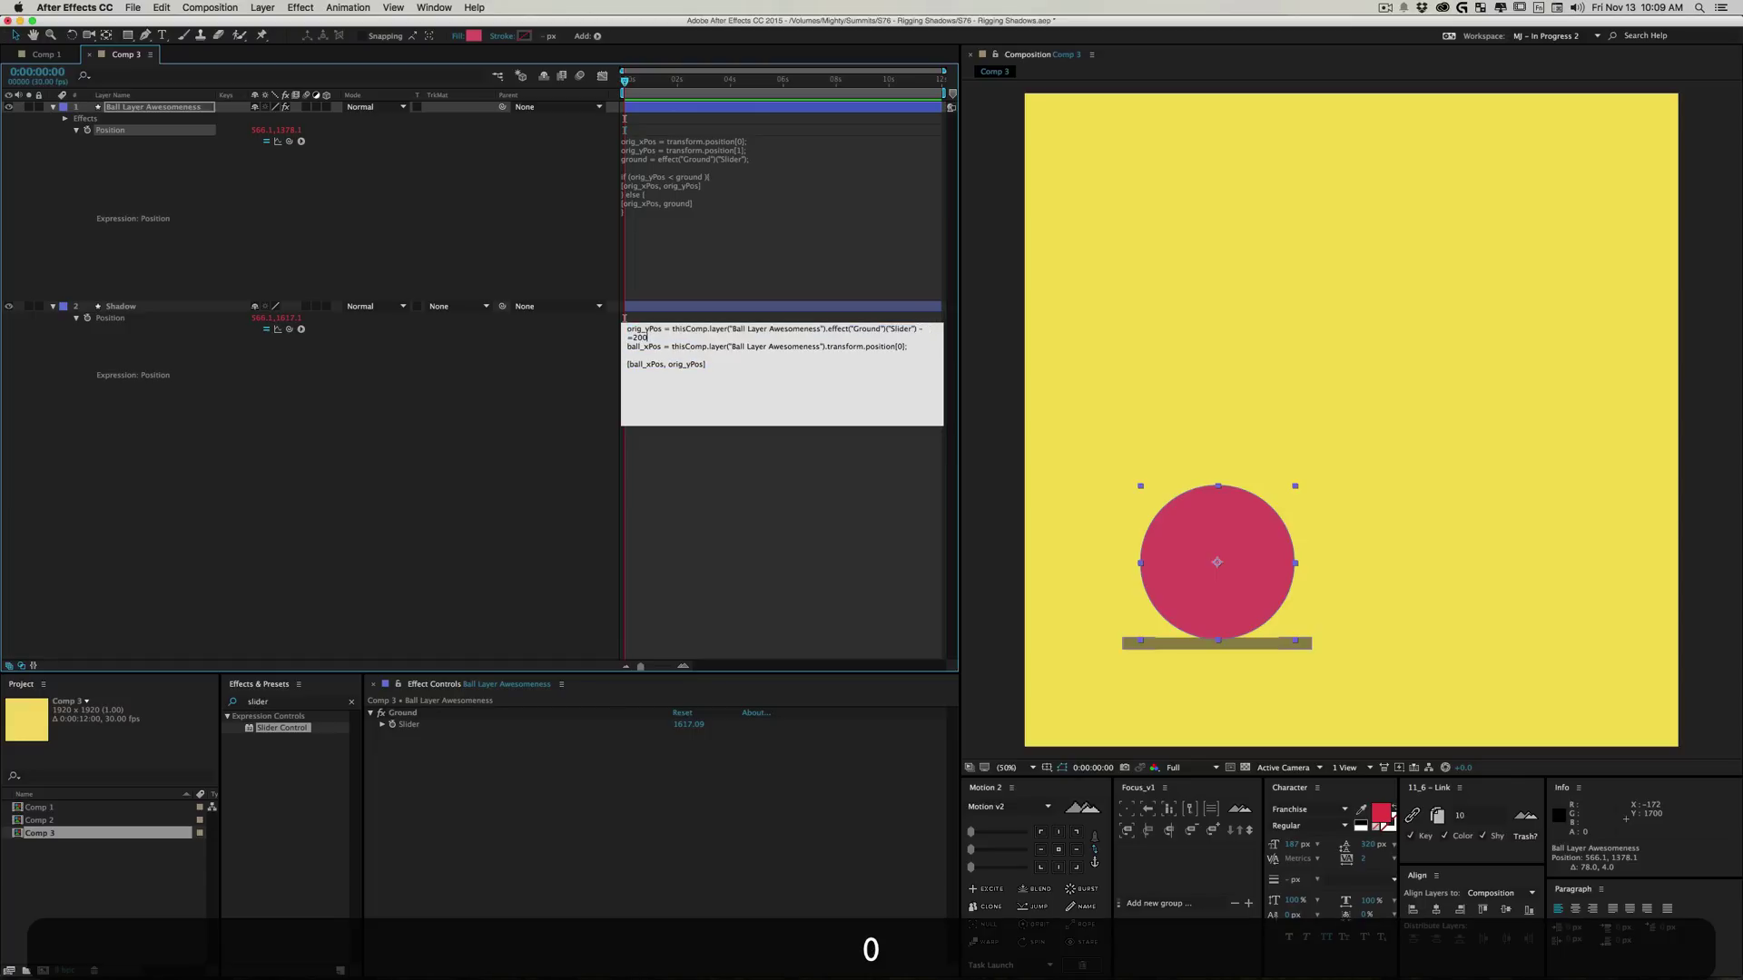
pyautogui.press('BackSpace')
pyautogui.press('BackSpace')
pyautogui.press('BackSpace')
pyautogui.write('- 200')
pyautogui.click(444, 524)
pyautogui.moveTo(1227, 573)
pyautogui.mouseDown()
pyautogui.moveTo(1236, 481)
pyautogui.moveTo(1234, 633)
pyautogui.moveTo(1224, 543)
pyautogui.mouseUp()
# Step: Change the operator in Shadow's orig_yPos line to + so 200 is added to the Ground slider value
pyautogui.click(925, 335)
pyautogui.click(924, 332)
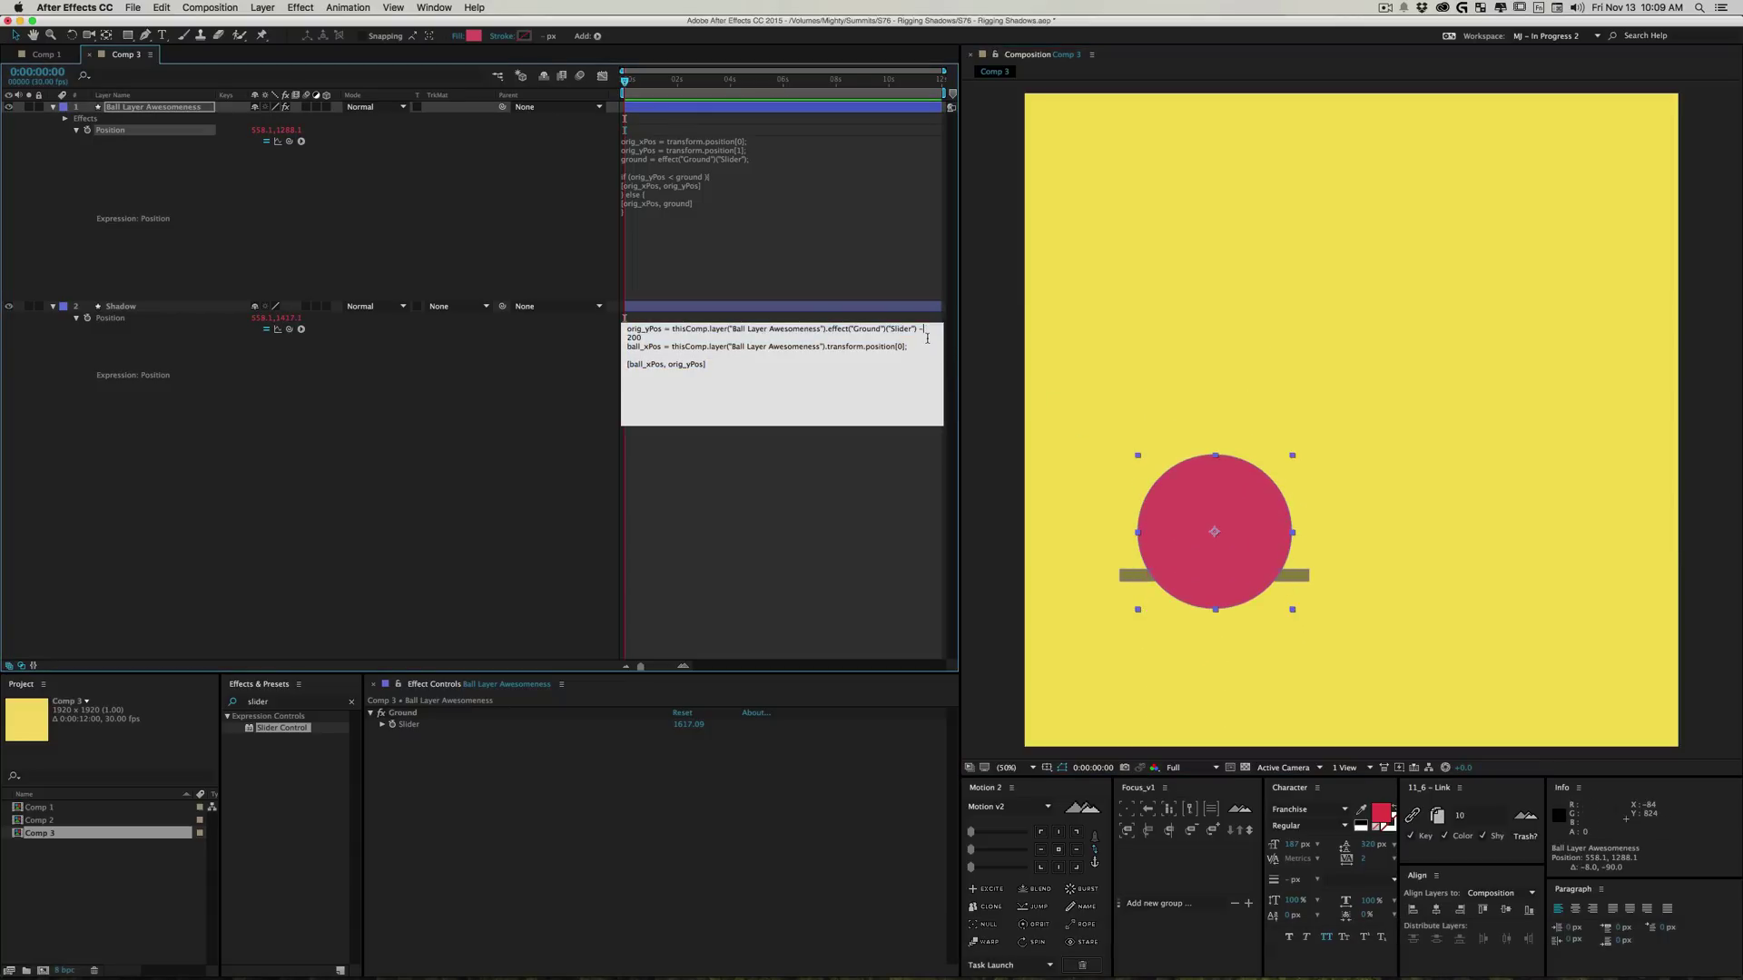
pyautogui.press('BackSpace')
pyautogui.write('+')
pyautogui.click(354, 516)
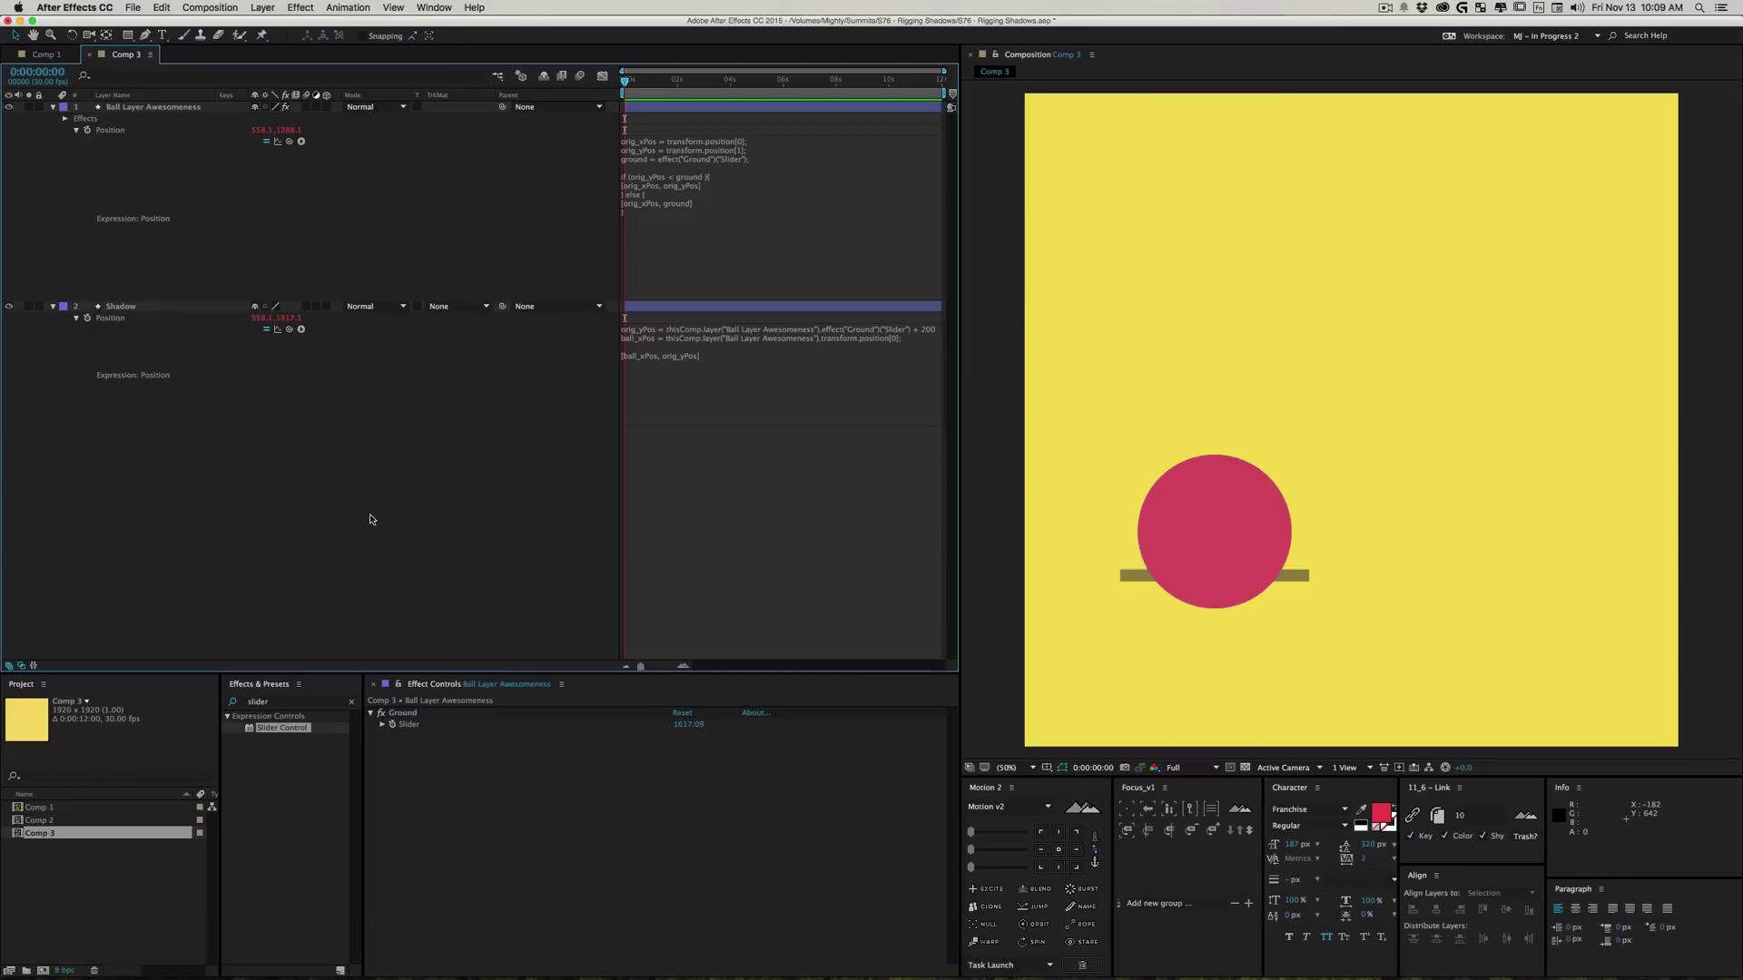
# Step: Set the offset added to the Ground slider in Shadow's orig_yPos line to 100
pyautogui.click(927, 335)
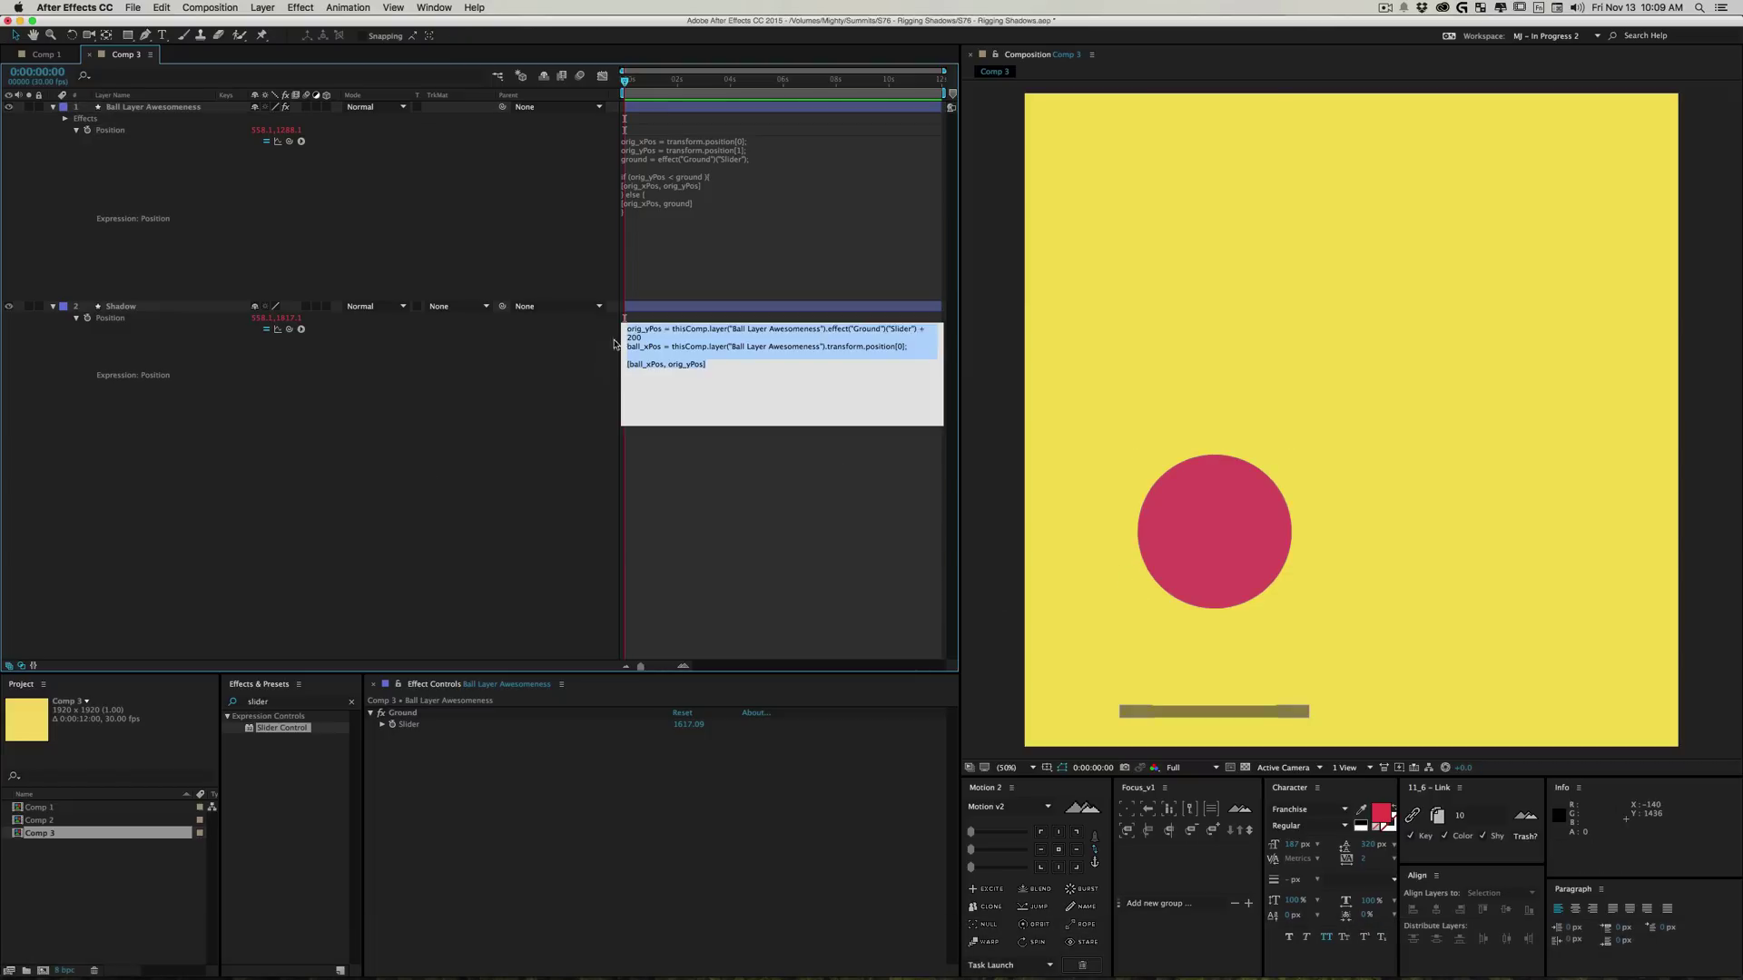
pyautogui.click(633, 336)
pyautogui.press('BackSpace')
pyautogui.write('1')
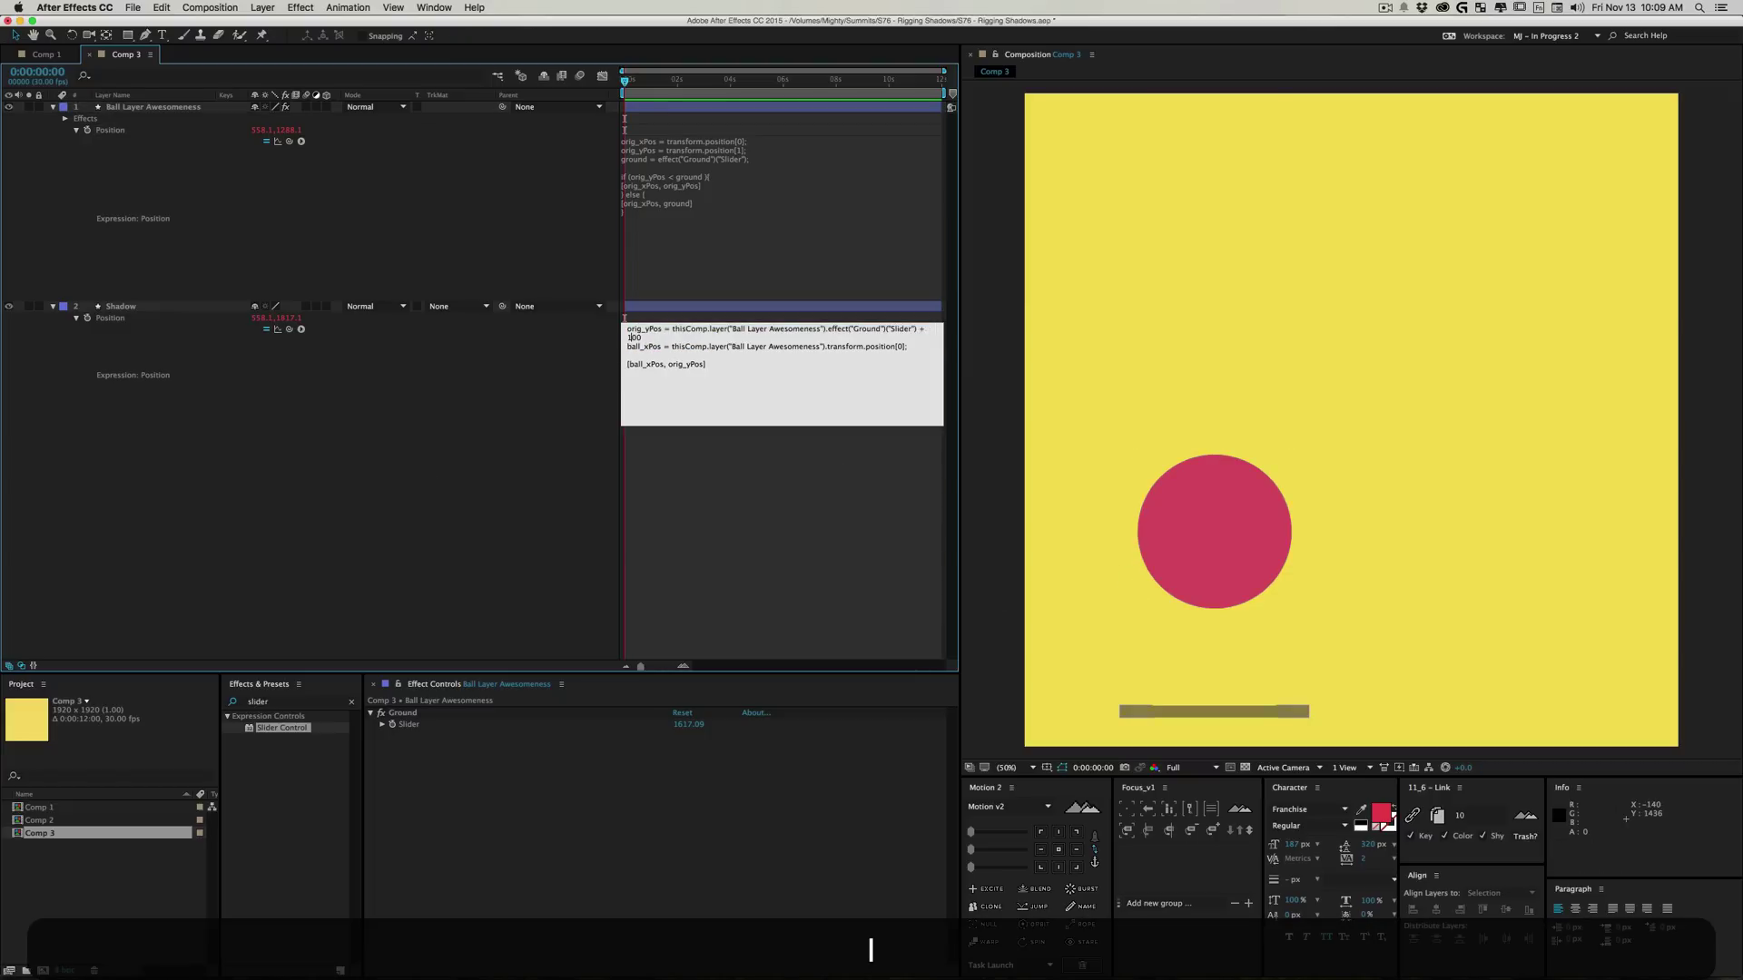
pyautogui.click(548, 511)
# Step: Set the offset added to the Ground slider in Shadow's orig_yPos line to 50 and pull the ball down to about (514, 1806)
pyautogui.click(628, 352)
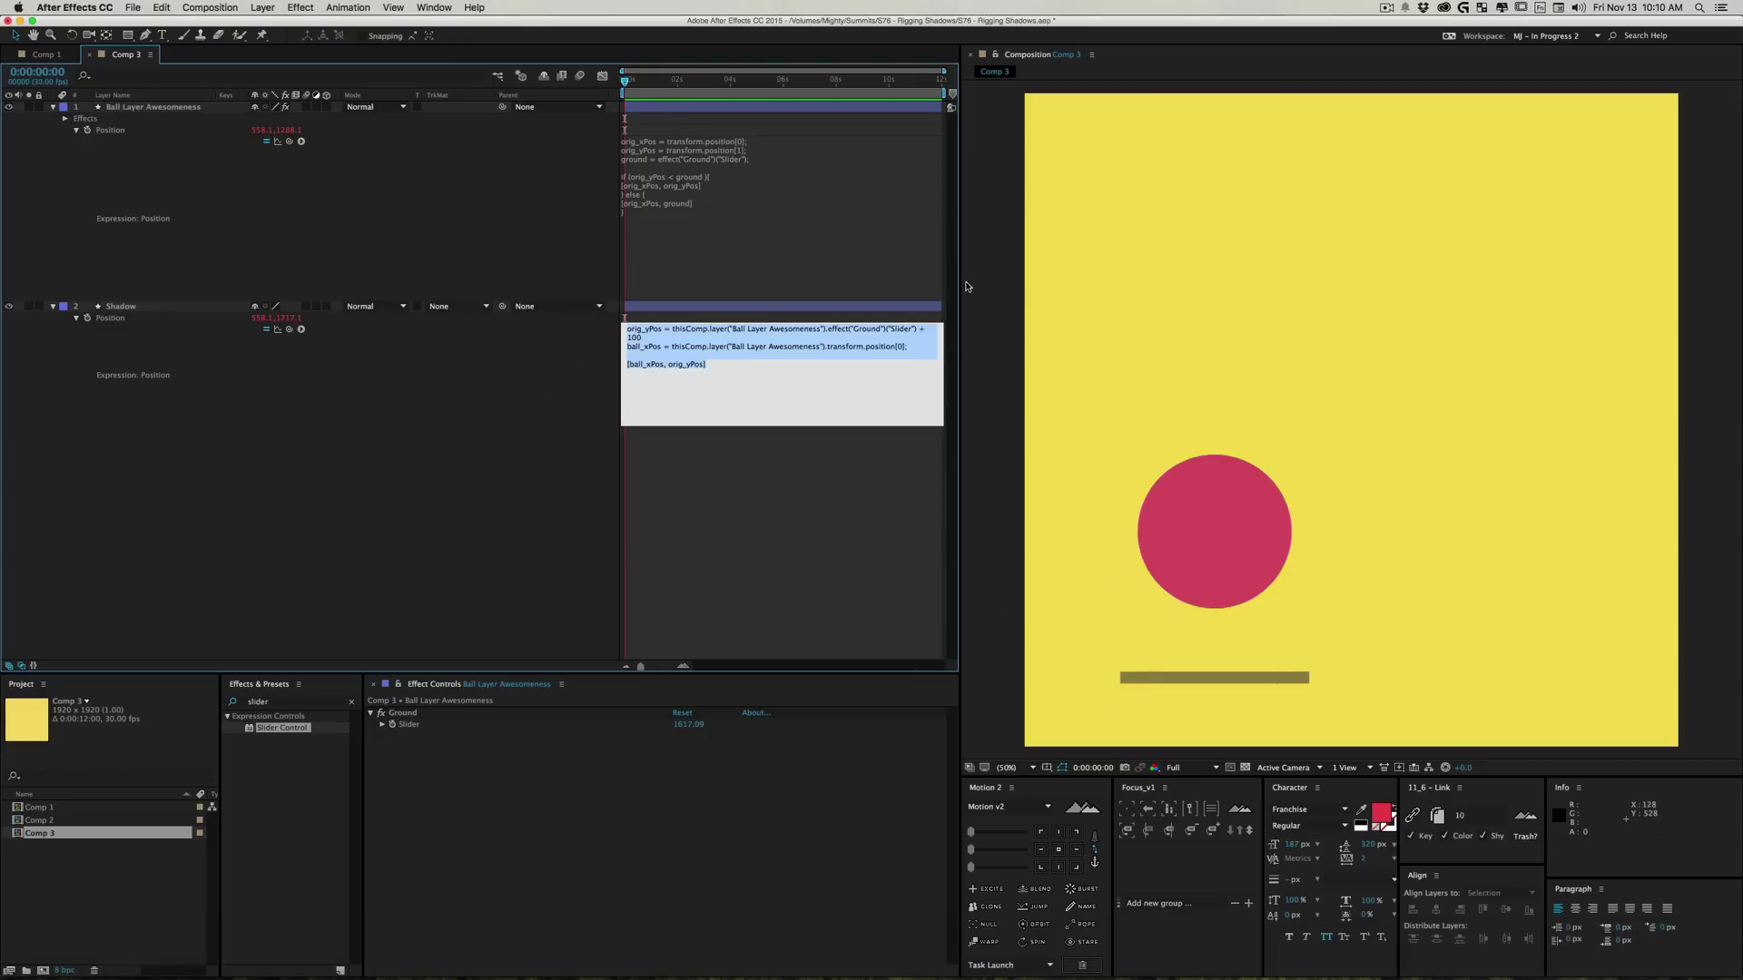
pyautogui.click(637, 338)
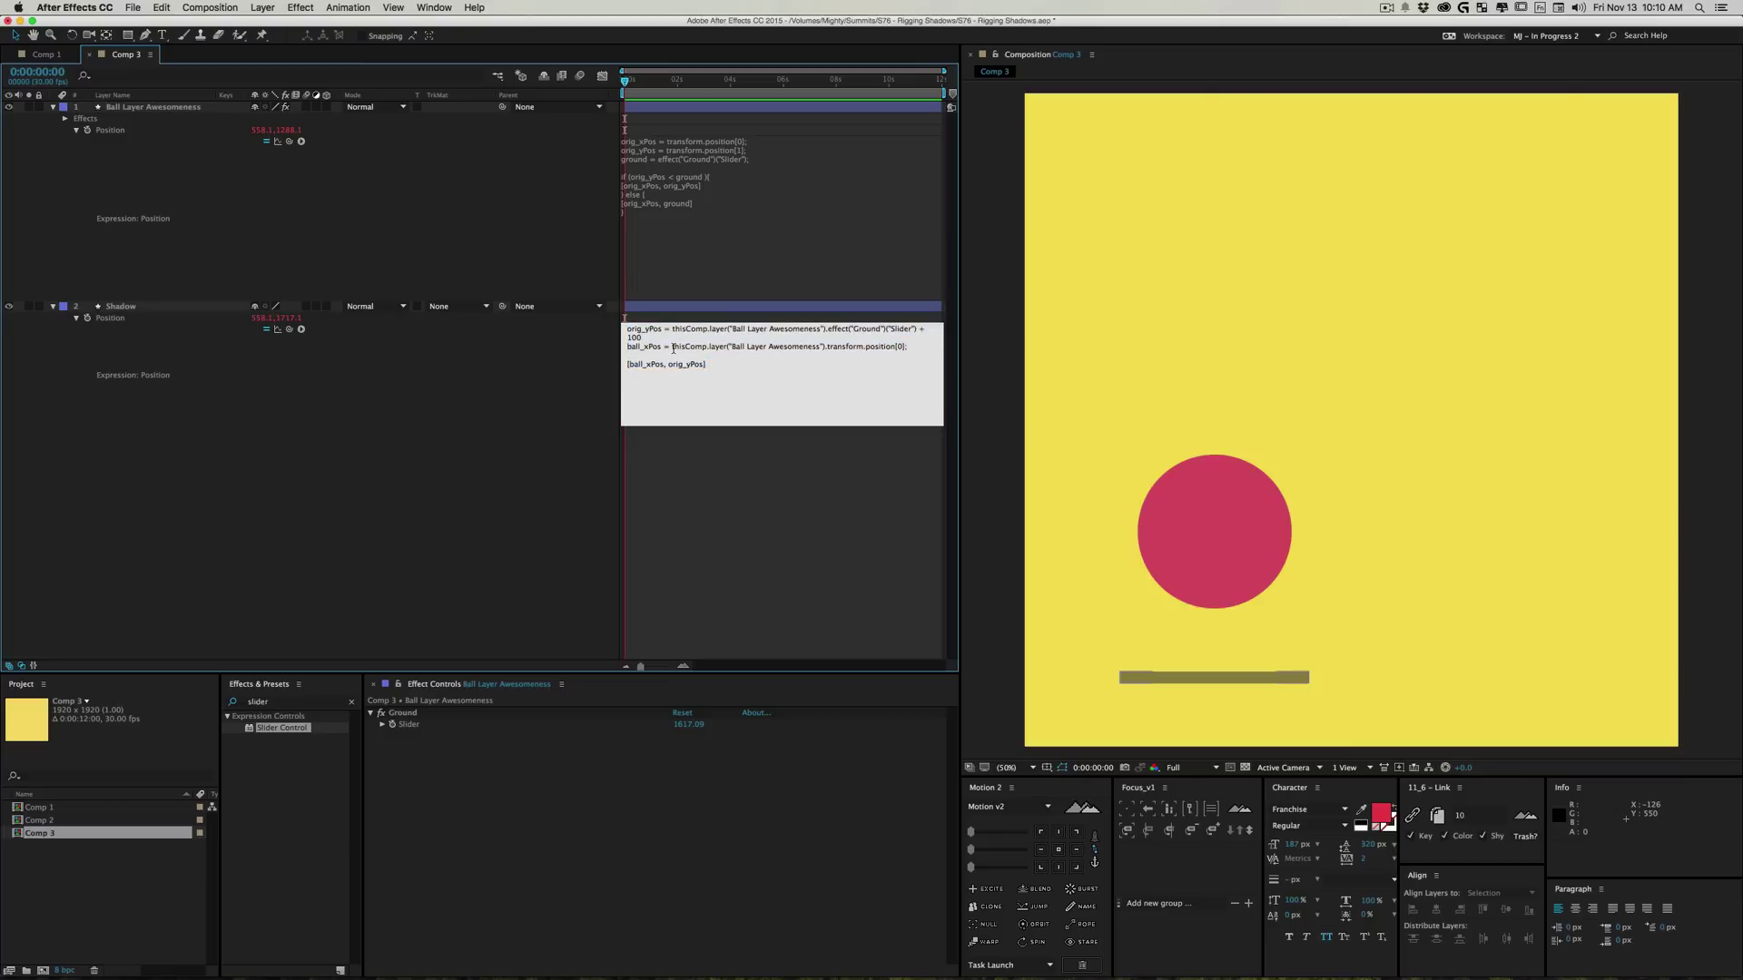
pyautogui.press('BackSpace')
pyautogui.write('5')
pyautogui.click(516, 480)
pyautogui.moveTo(1216, 549); pyautogui.dragTo(1201, 768)
# Step: Set the offset added to the Ground slider in Shadow's orig_yPos line to 200
pyautogui.click(938, 329)
pyautogui.click(931, 328)
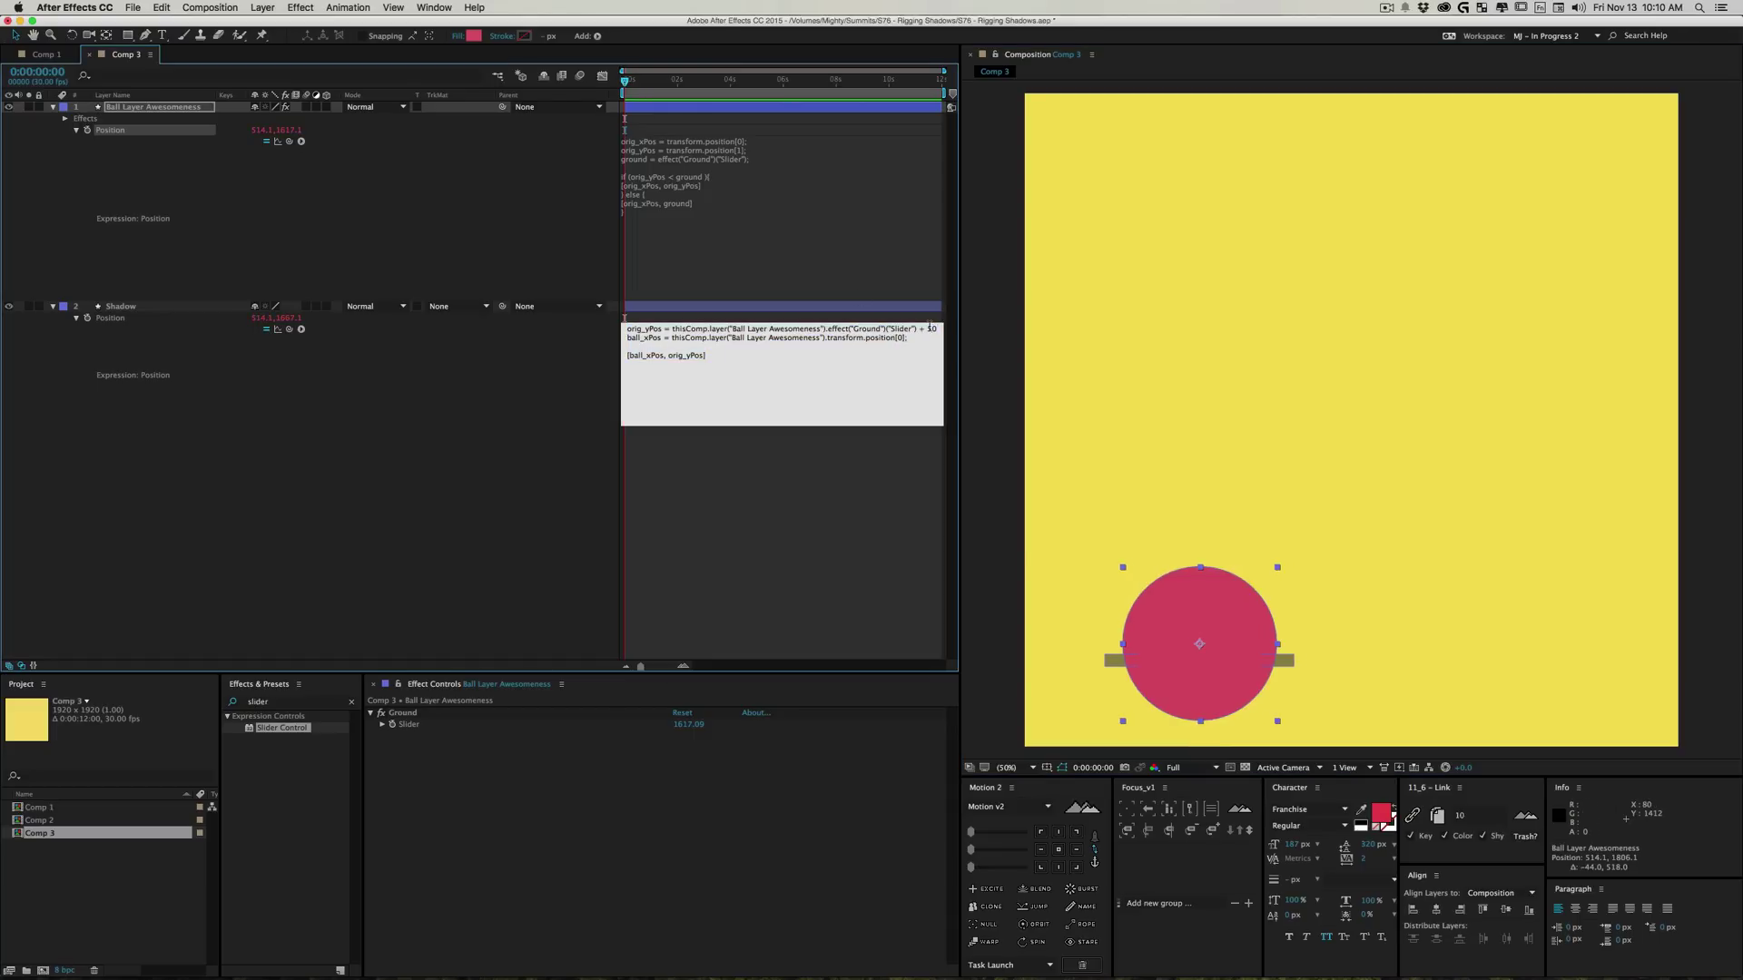
pyautogui.write('20')
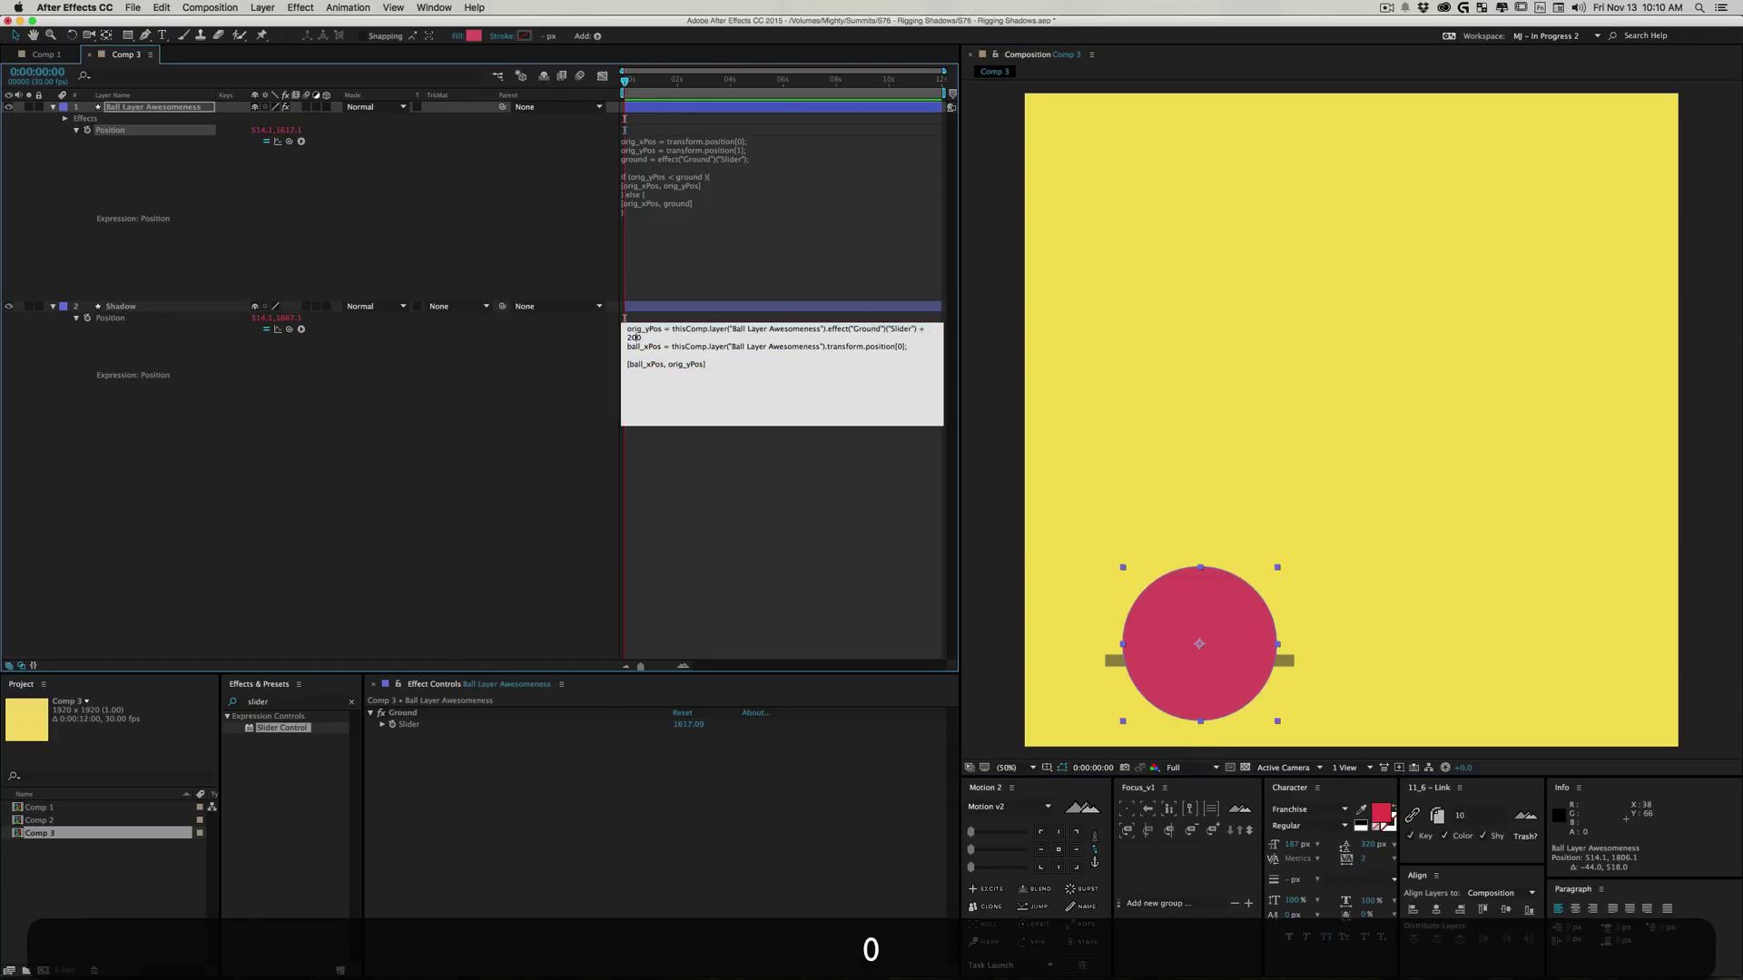
pyautogui.click(1199, 644)
# Step: Set the Ground slider to about 1343 and move the ball to about (684, 1510)
pyautogui.moveTo(1199, 644); pyautogui.dragTo(1246, 461)
pyautogui.moveTo(688, 724); pyautogui.dragTo(527, 727)
pyautogui.moveTo(1239, 513); pyautogui.dragTo(1250, 610)
# Step: Set the offset added to the Ground slider in Shadow's orig_yPos line to 210
pyautogui.click(851, 345)
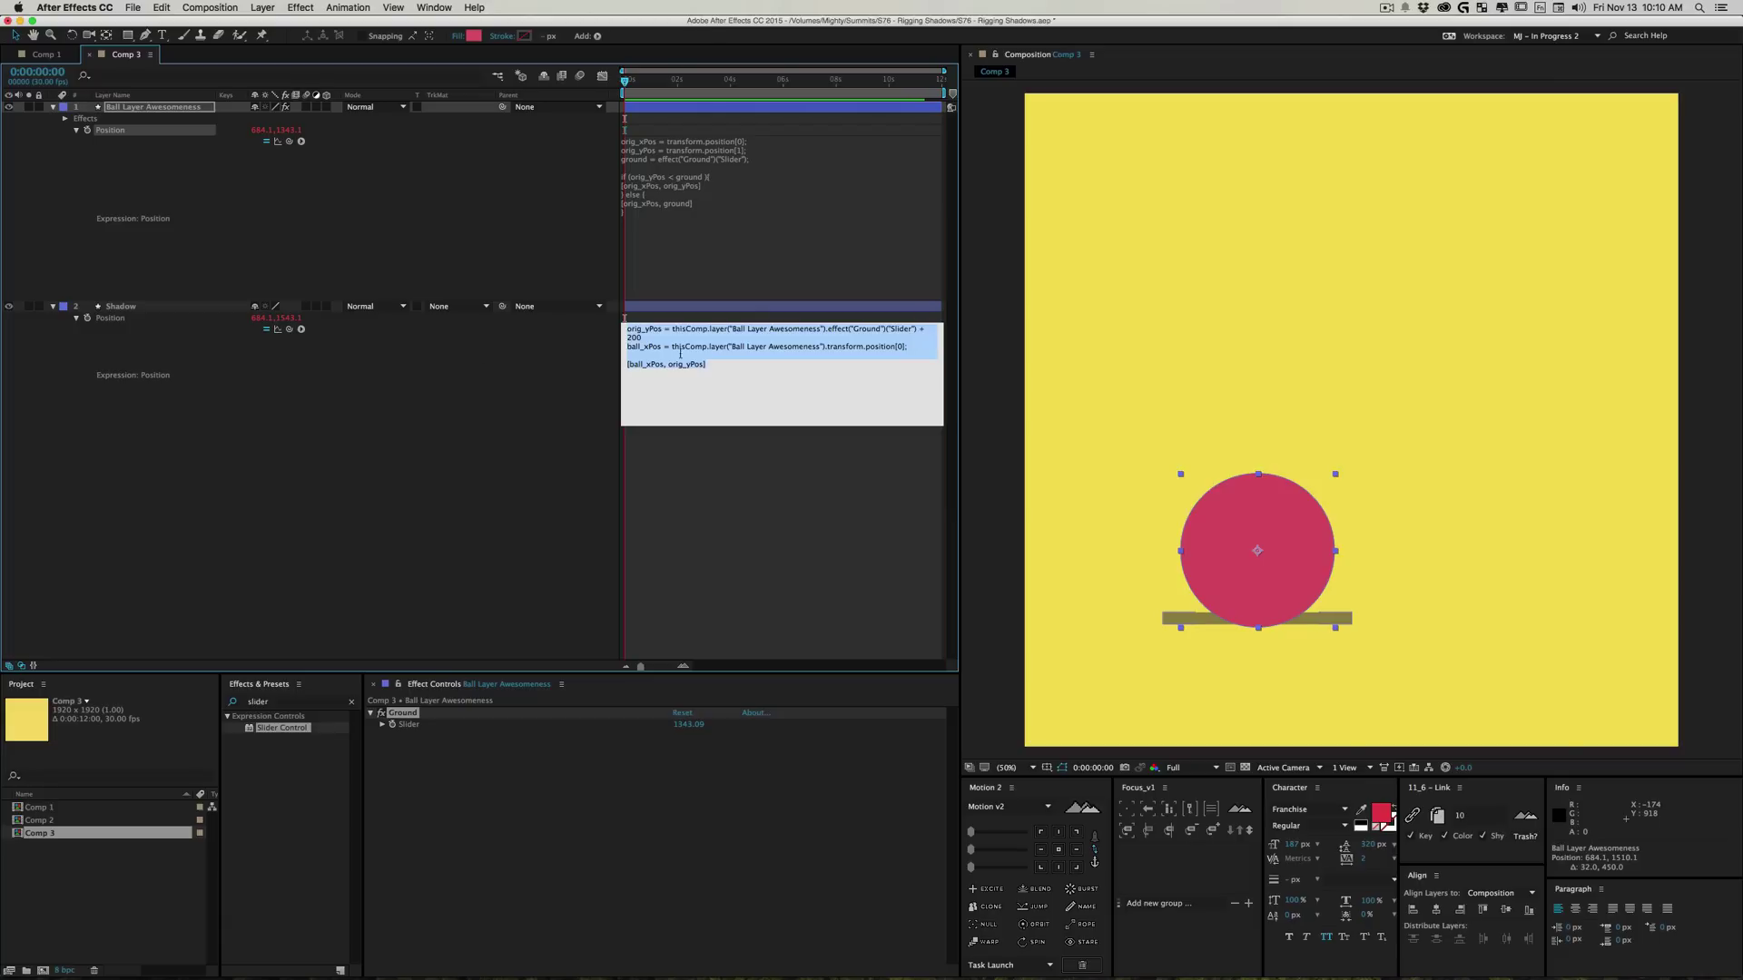
pyautogui.click(637, 338)
pyautogui.press('BackSpace')
pyautogui.write('1')
pyautogui.click(543, 693)
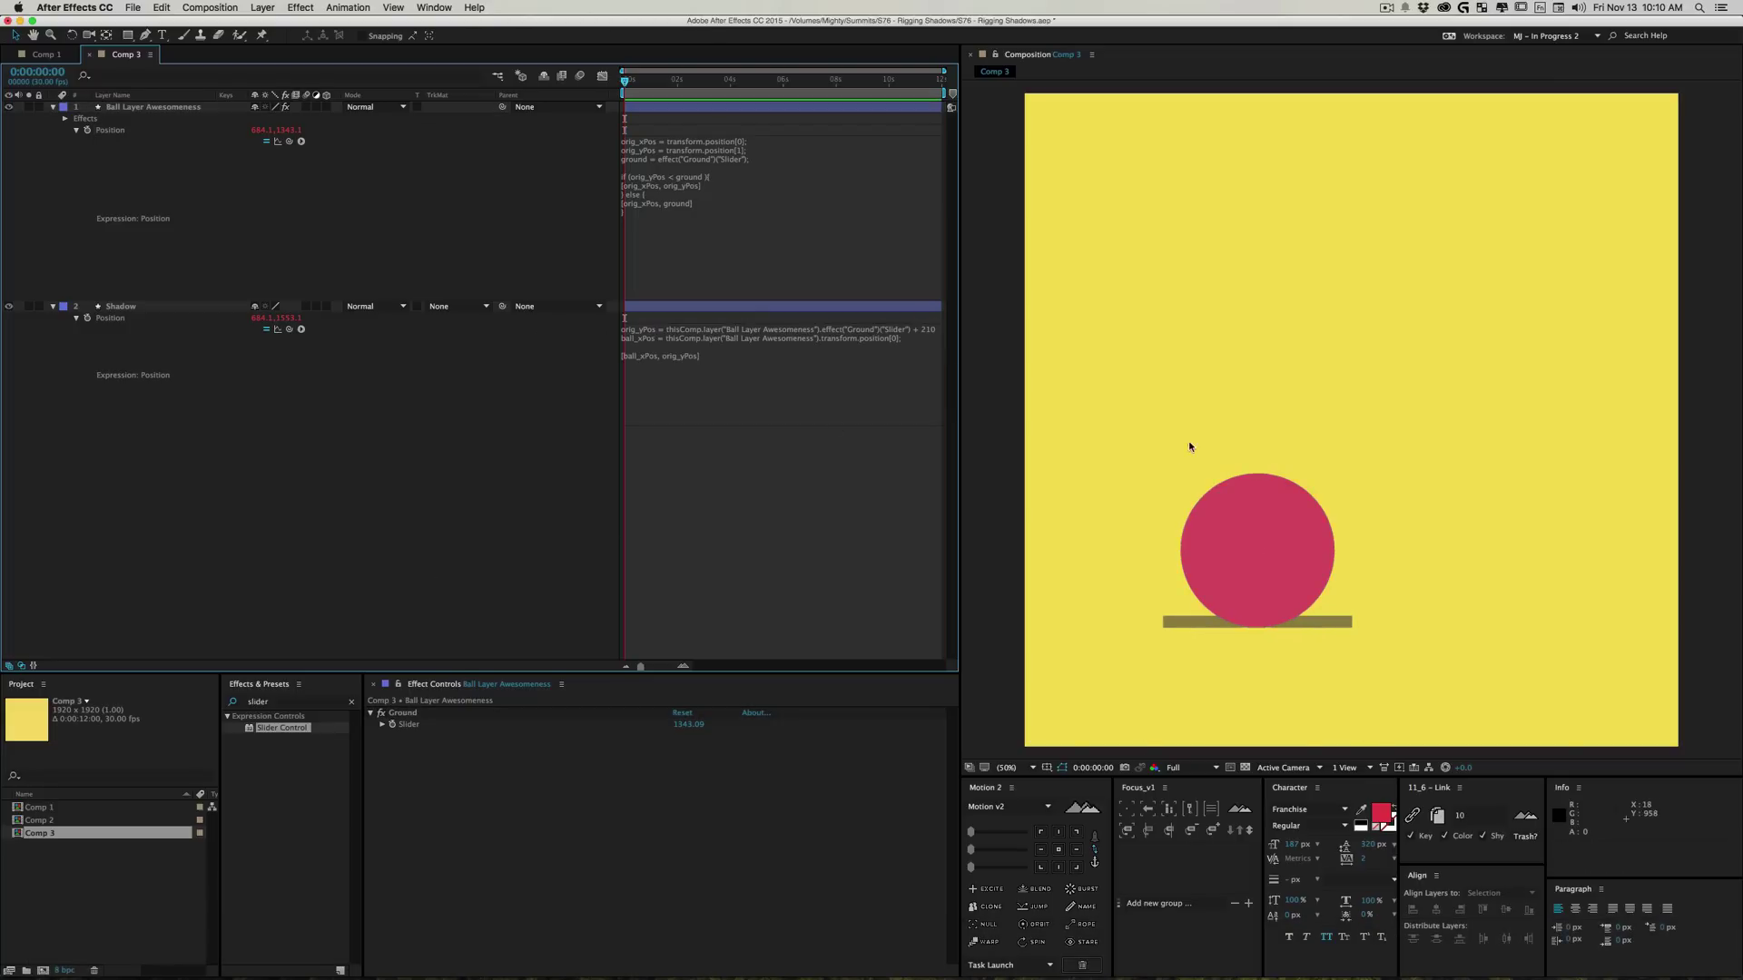
# Step: Set the offset added to the Ground slider in Shadow's orig_yPos line to 230
pyautogui.click(894, 333)
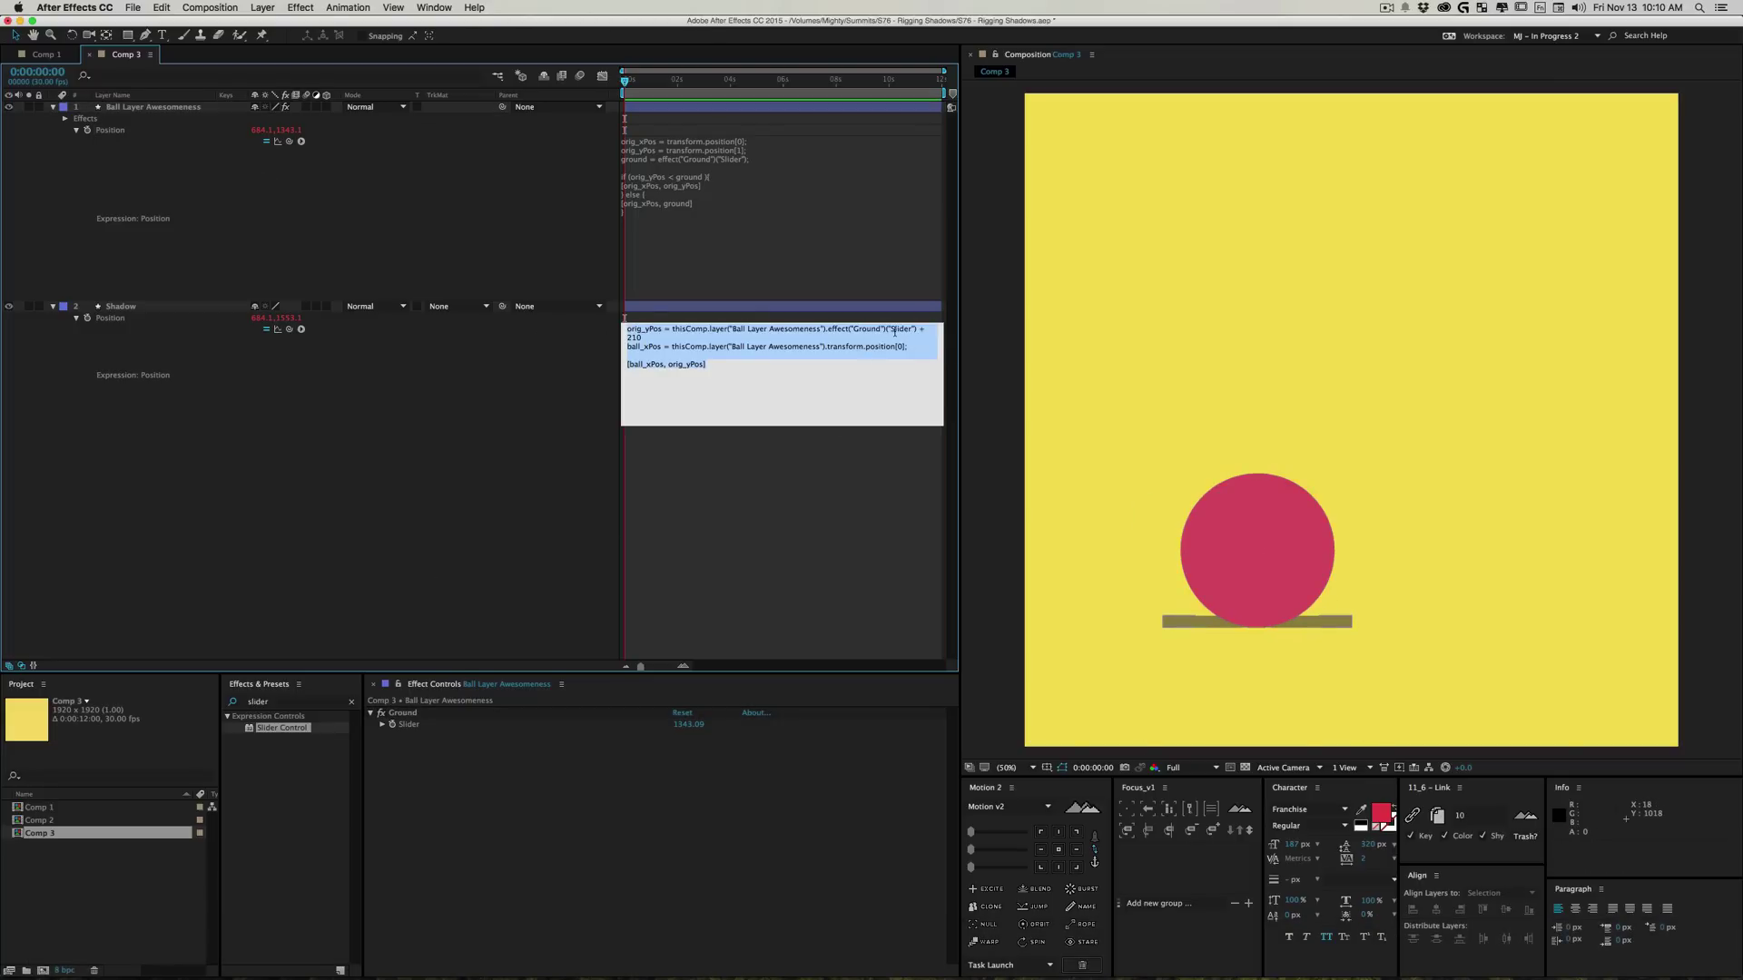
pyautogui.click(634, 338)
pyautogui.press('BackSpace')
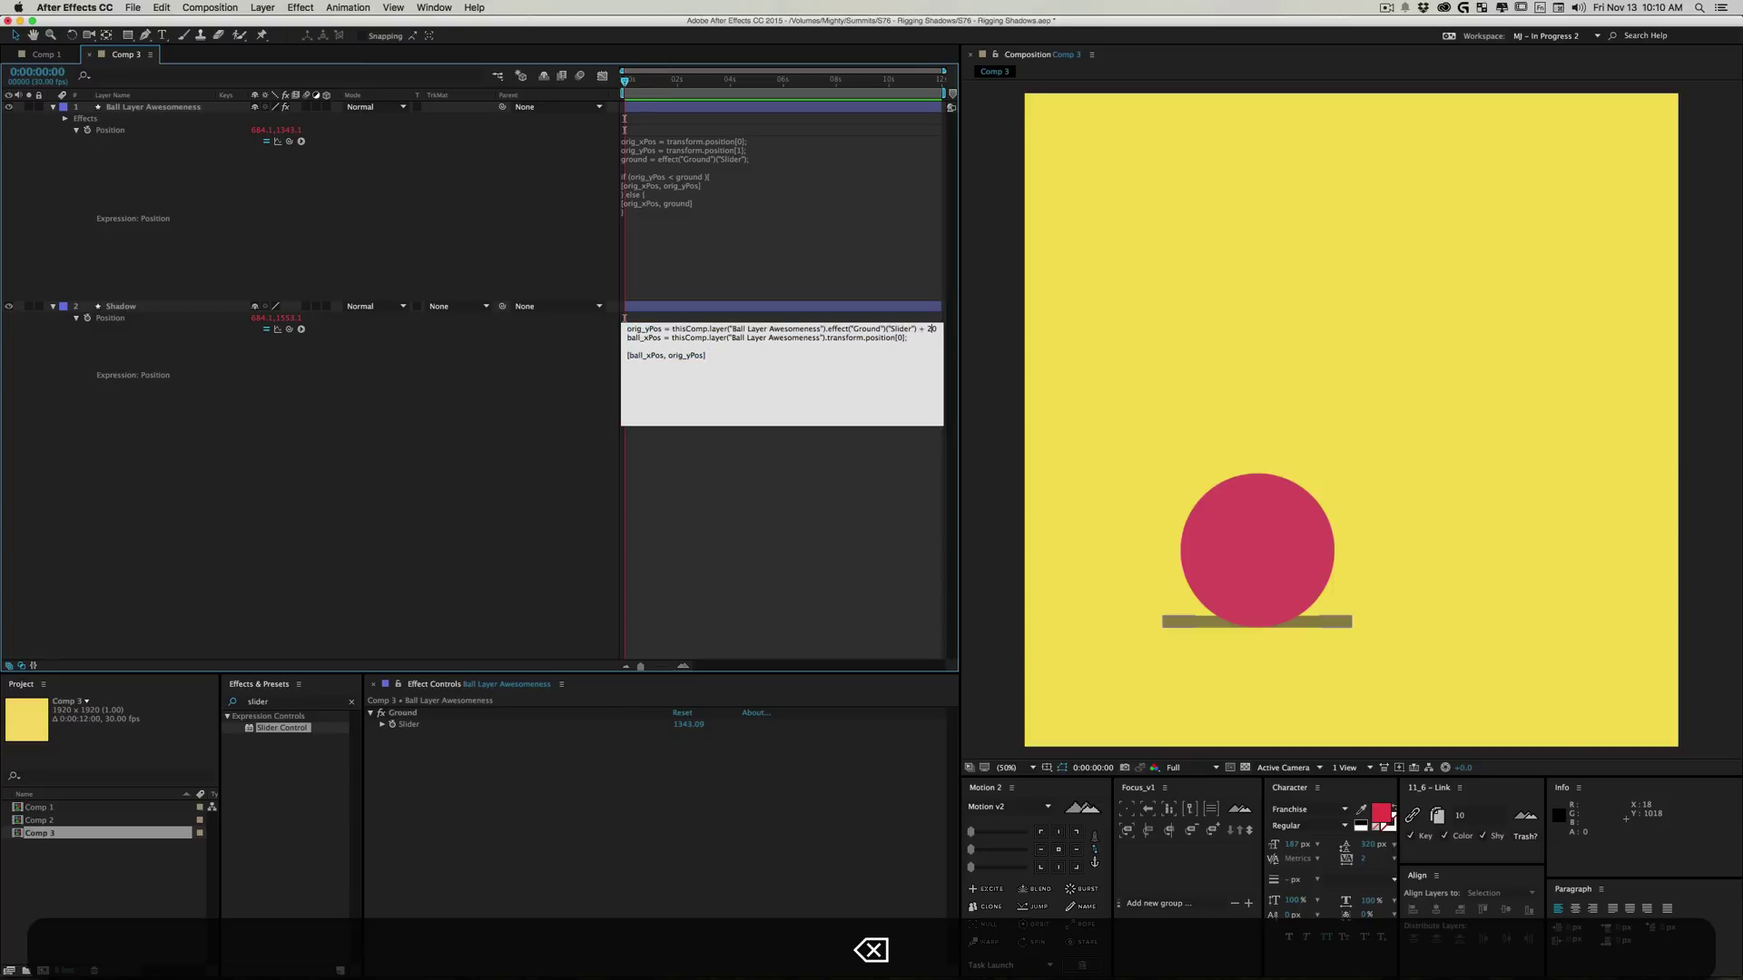
pyautogui.write('3')
pyautogui.click(1258, 590)
# Step: Test the rig with the Ground slider at about 890 and the ball moved to about (612, 1096)
pyautogui.moveTo(1259, 590); pyautogui.dragTo(1303, 196)
pyautogui.click(683, 724)
pyautogui.moveTo(682, 724); pyautogui.dragTo(622, 725)
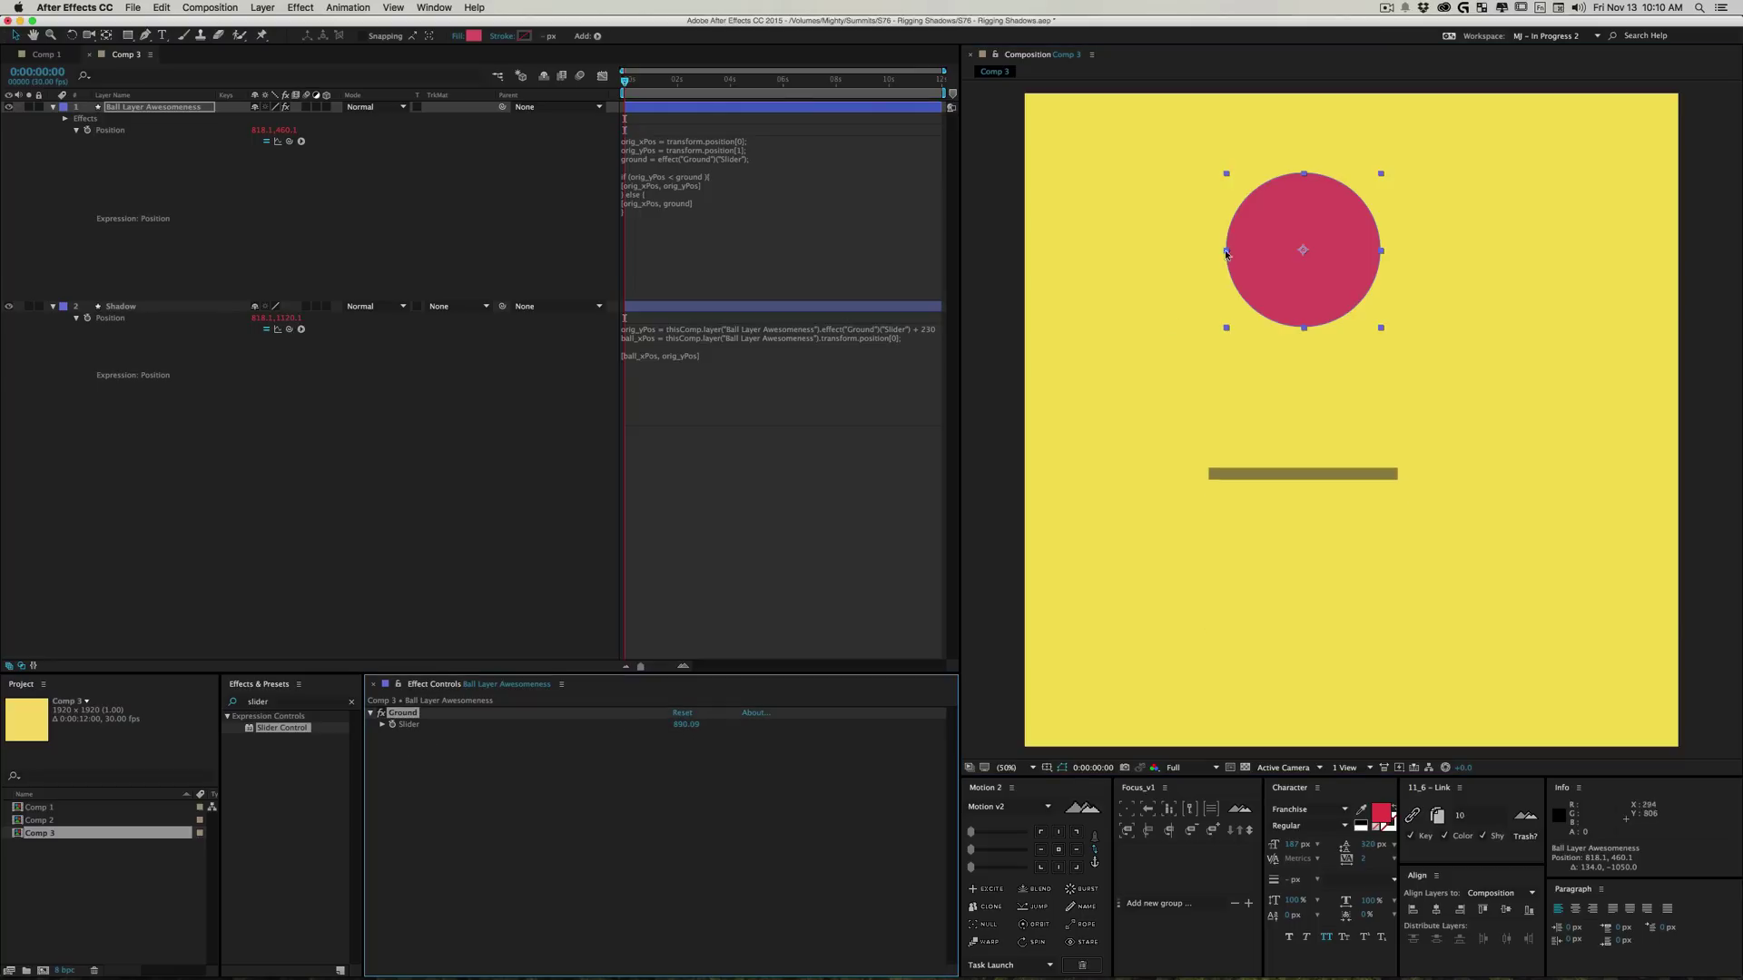
pyautogui.moveTo(1313, 240); pyautogui.dragTo(1225, 523)
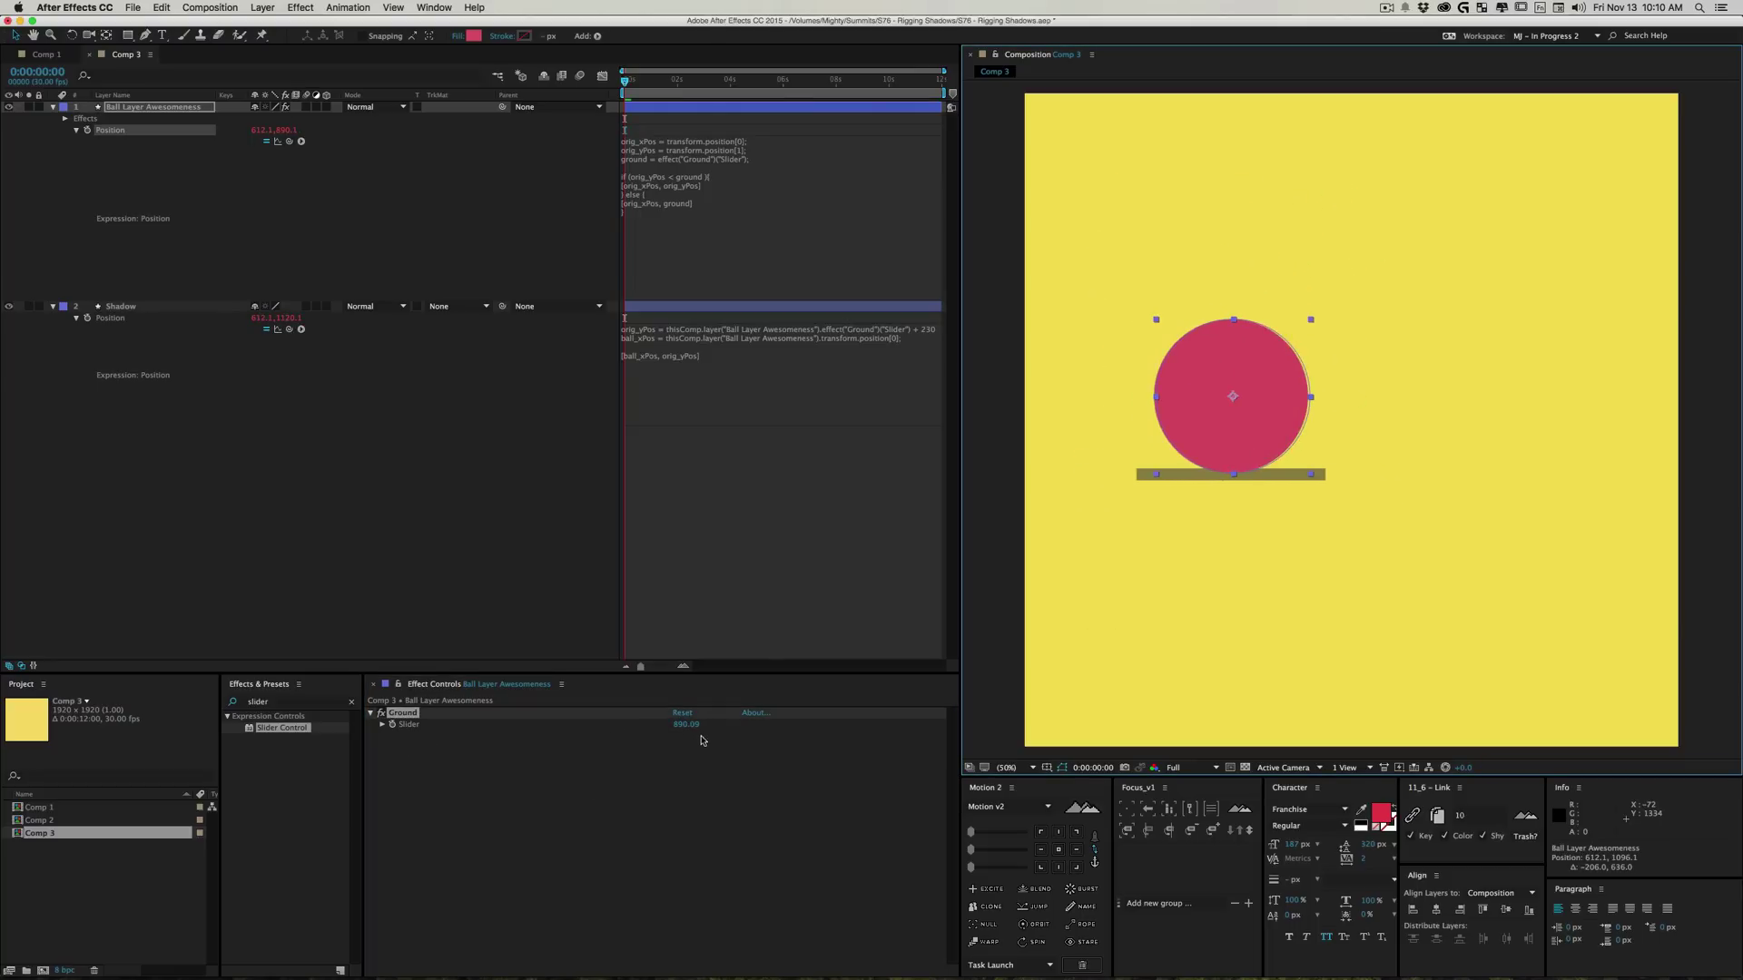
# Step: Set the Ground slider to about 1360 and move the ball to about (1260, 1486)
pyautogui.moveTo(685, 731); pyautogui.dragTo(1299, 581)
pyautogui.moveTo(1269, 533); pyautogui.dragTo(1479, 620)
# Step: Add an expression to the Shadow layer's Scale property and enlarge its editing area for several lines
pyautogui.click(167, 310)
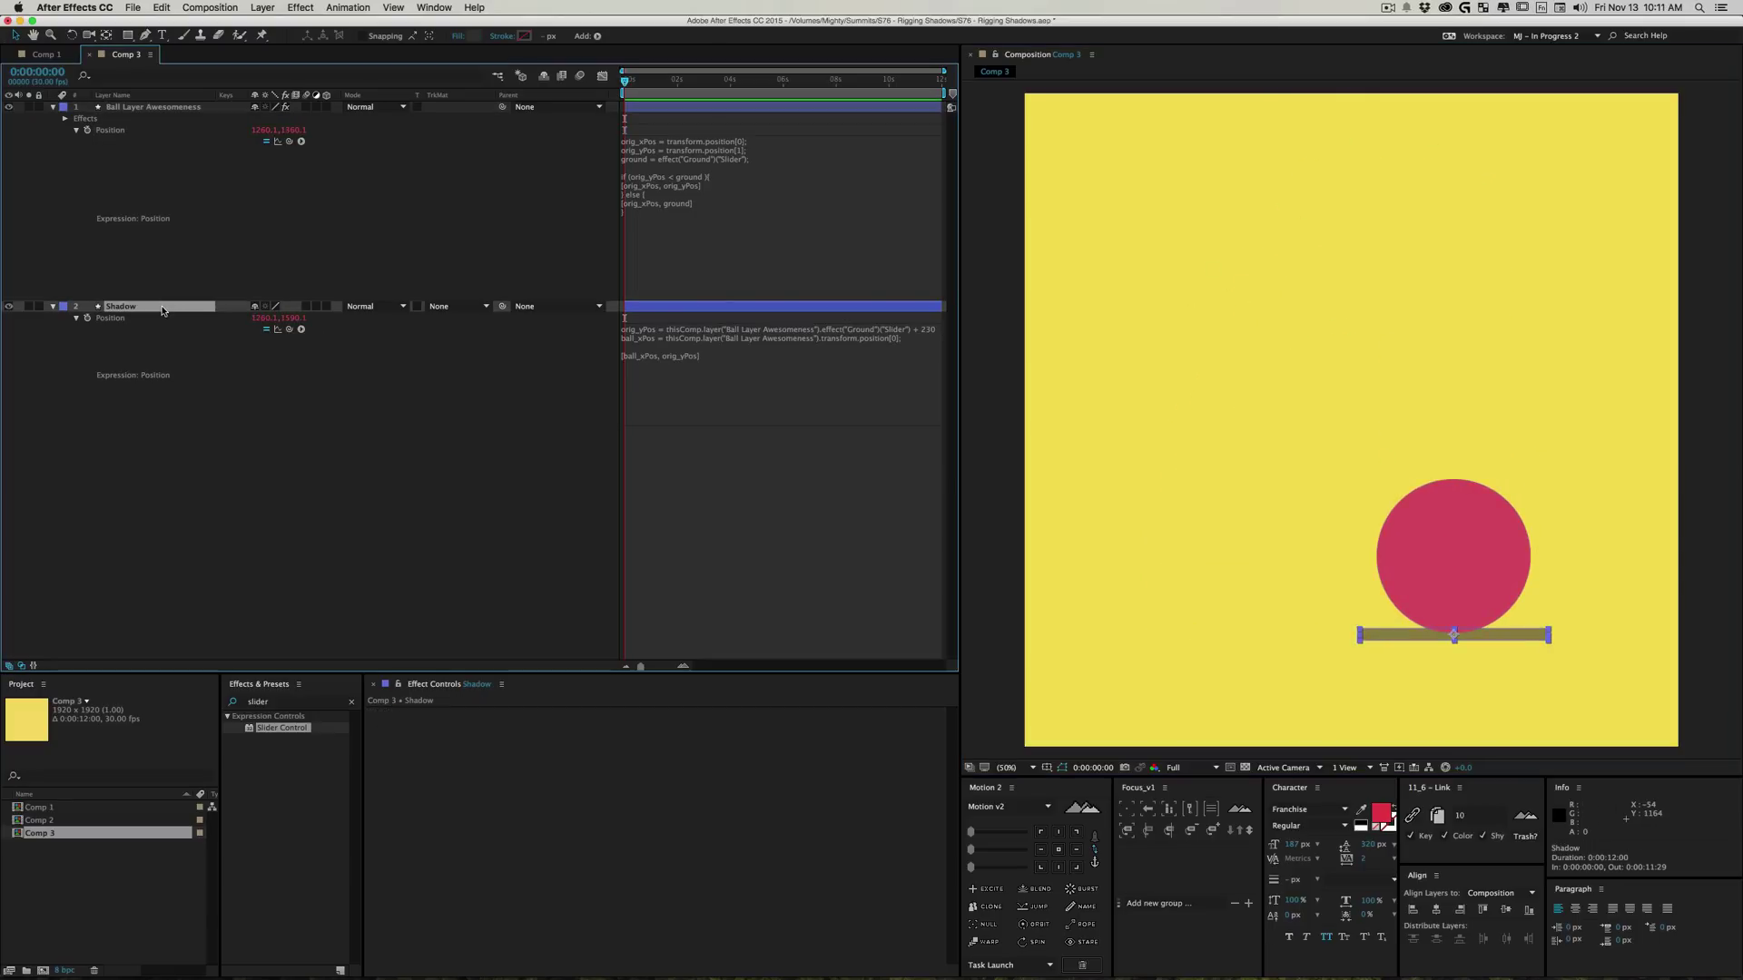
pyautogui.press('s')
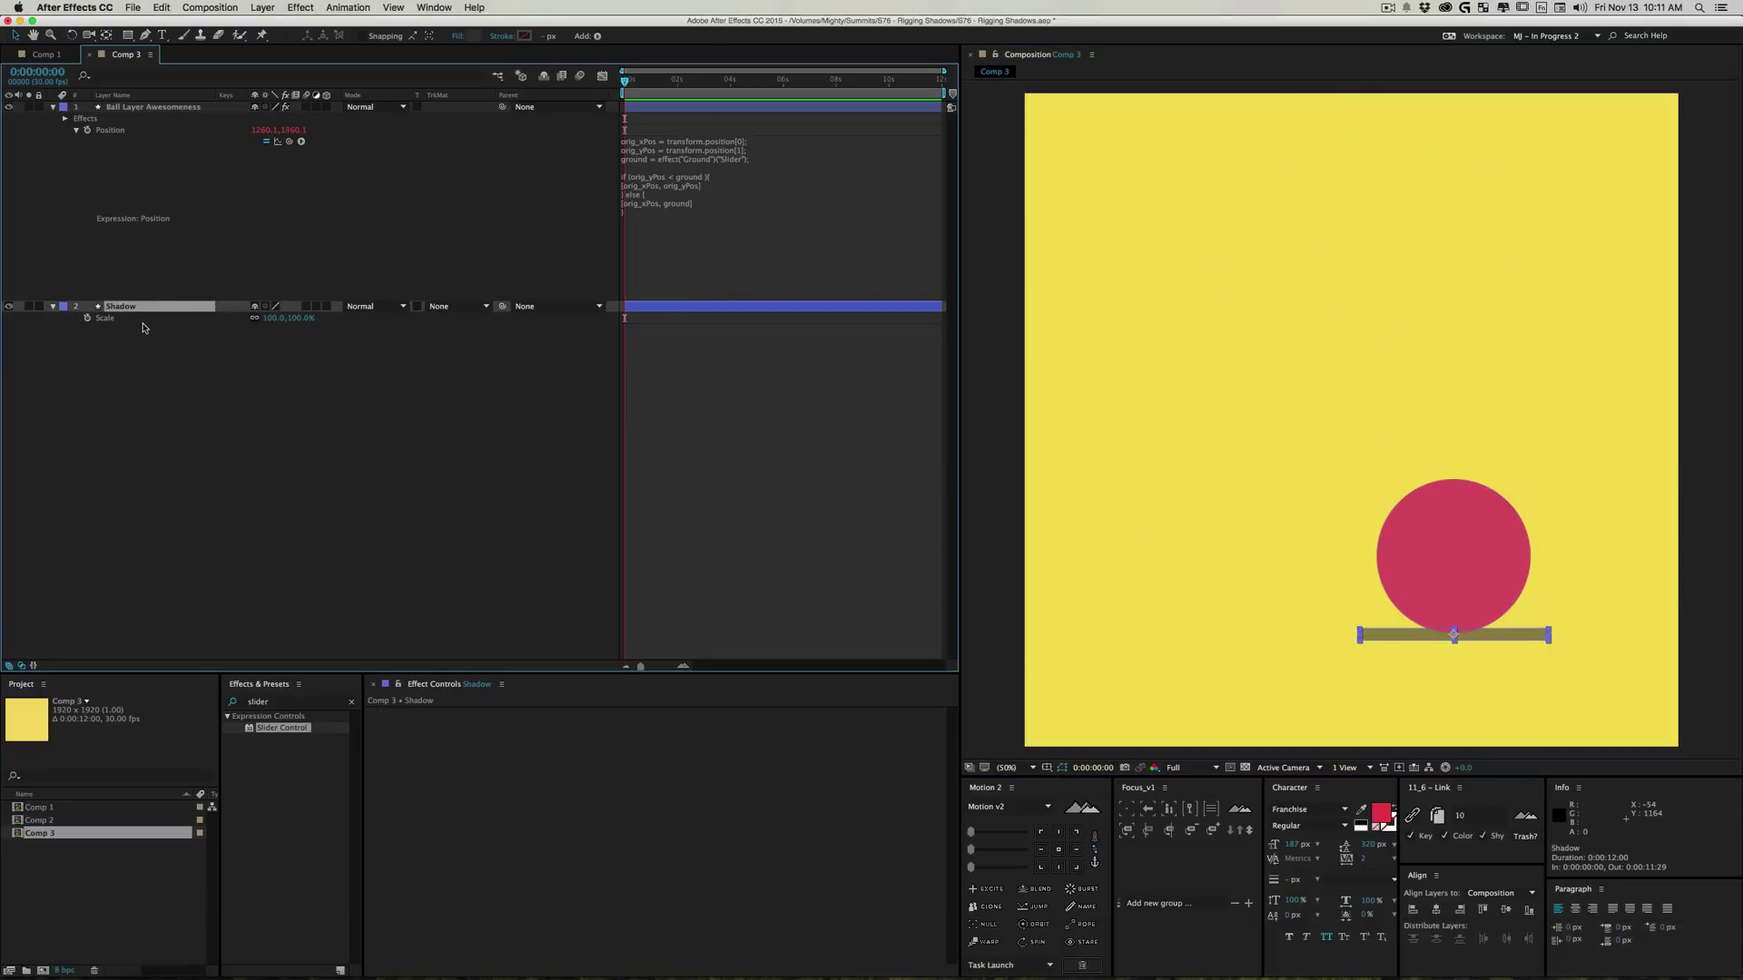
pyautogui.keyDown('alt'); pyautogui.click(87, 318); pyautogui.keyUp('alt')
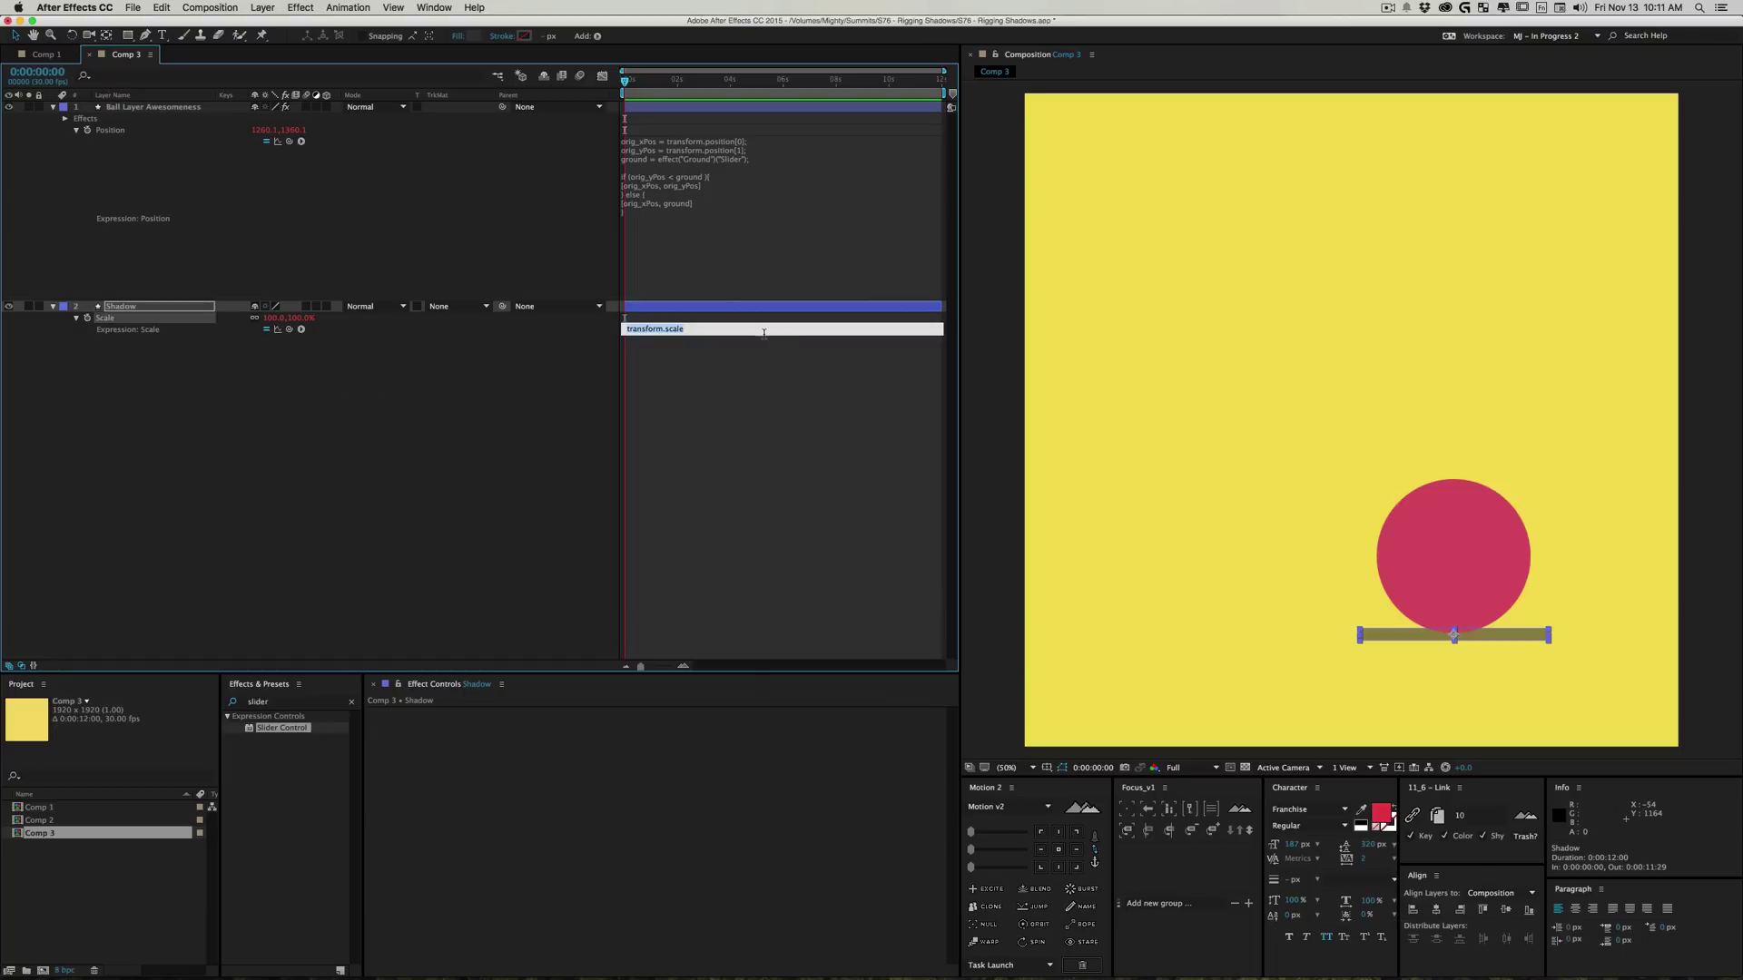
pyautogui.moveTo(768, 336); pyautogui.dragTo(767, 538)
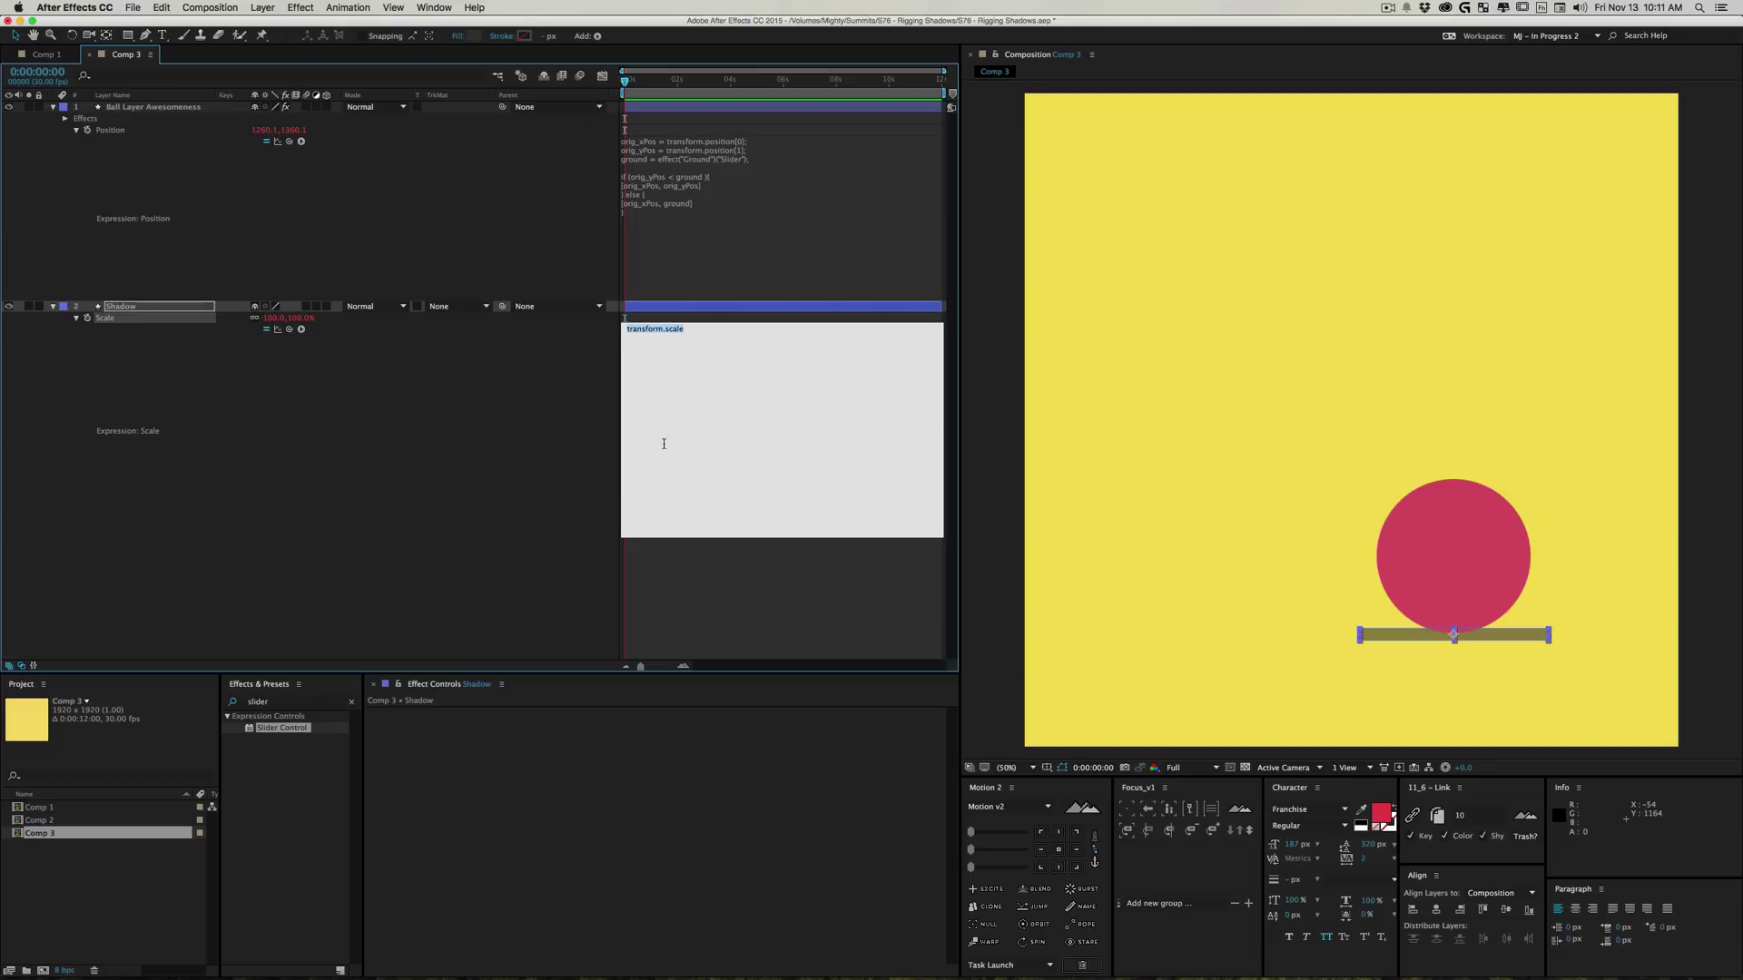
# Step: Replace Shadow's default Scale expression with the line orig_heigh = transform.scale[1]; linked to its own Y scale
pyautogui.write('o')
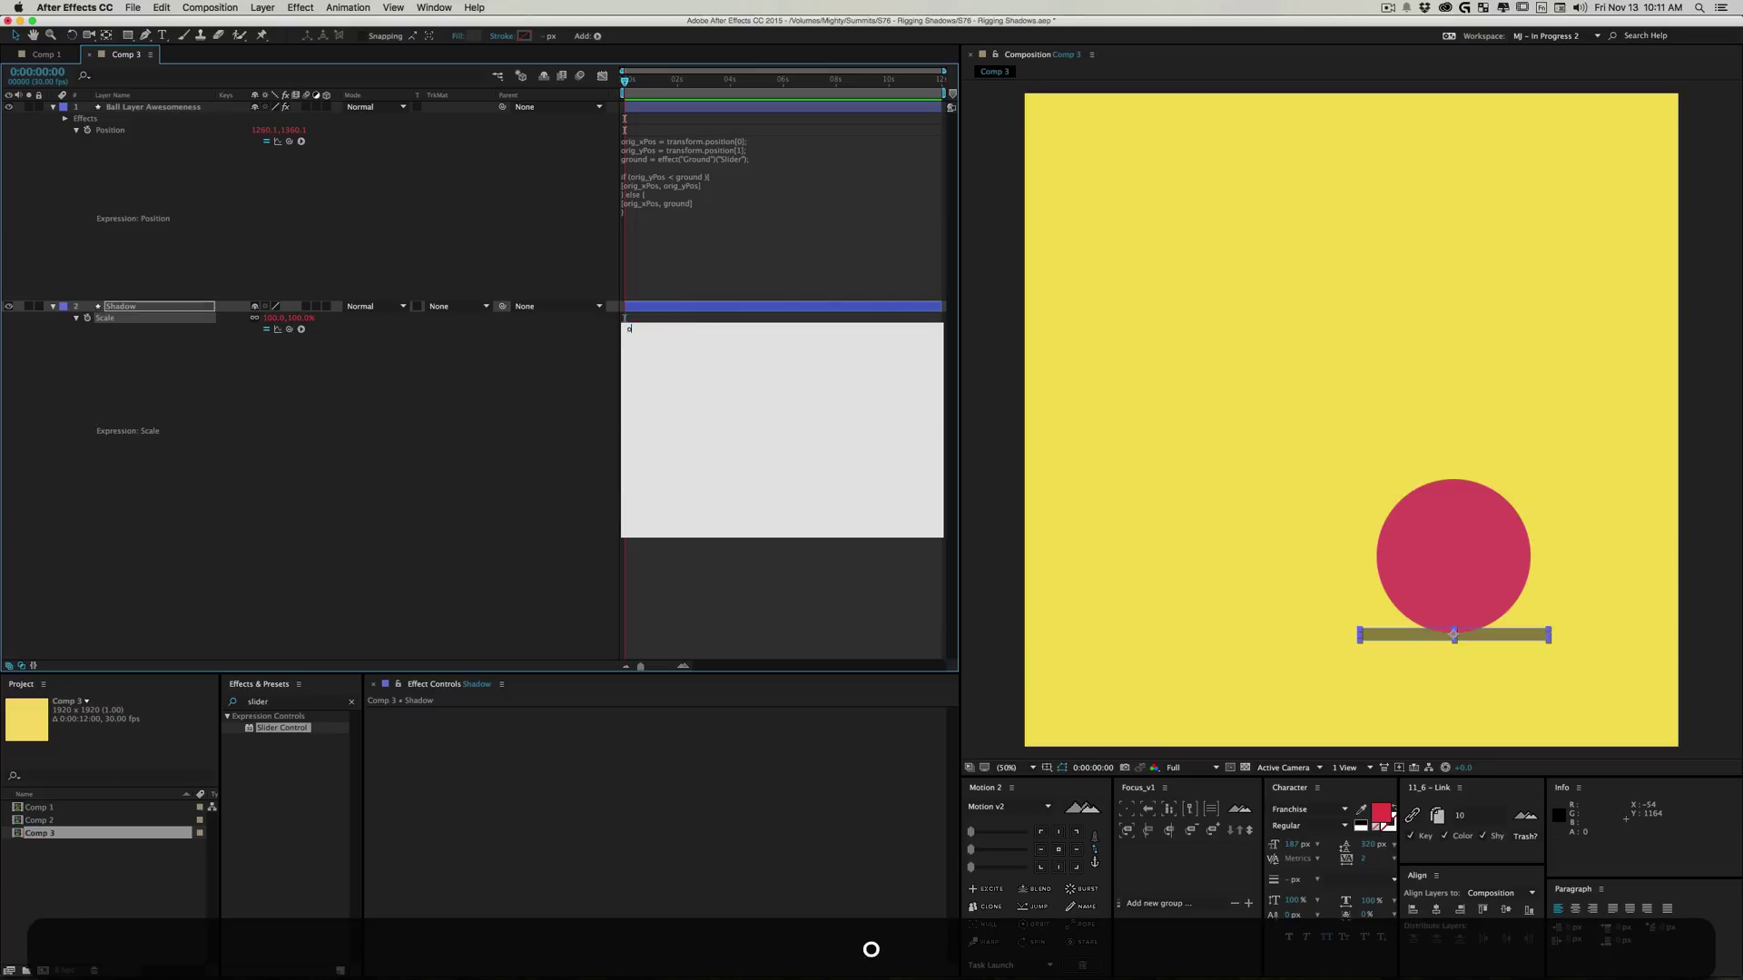
pyautogui.write('rig_heigh =')
pyautogui.moveTo(289, 329); pyautogui.dragTo(296, 322)
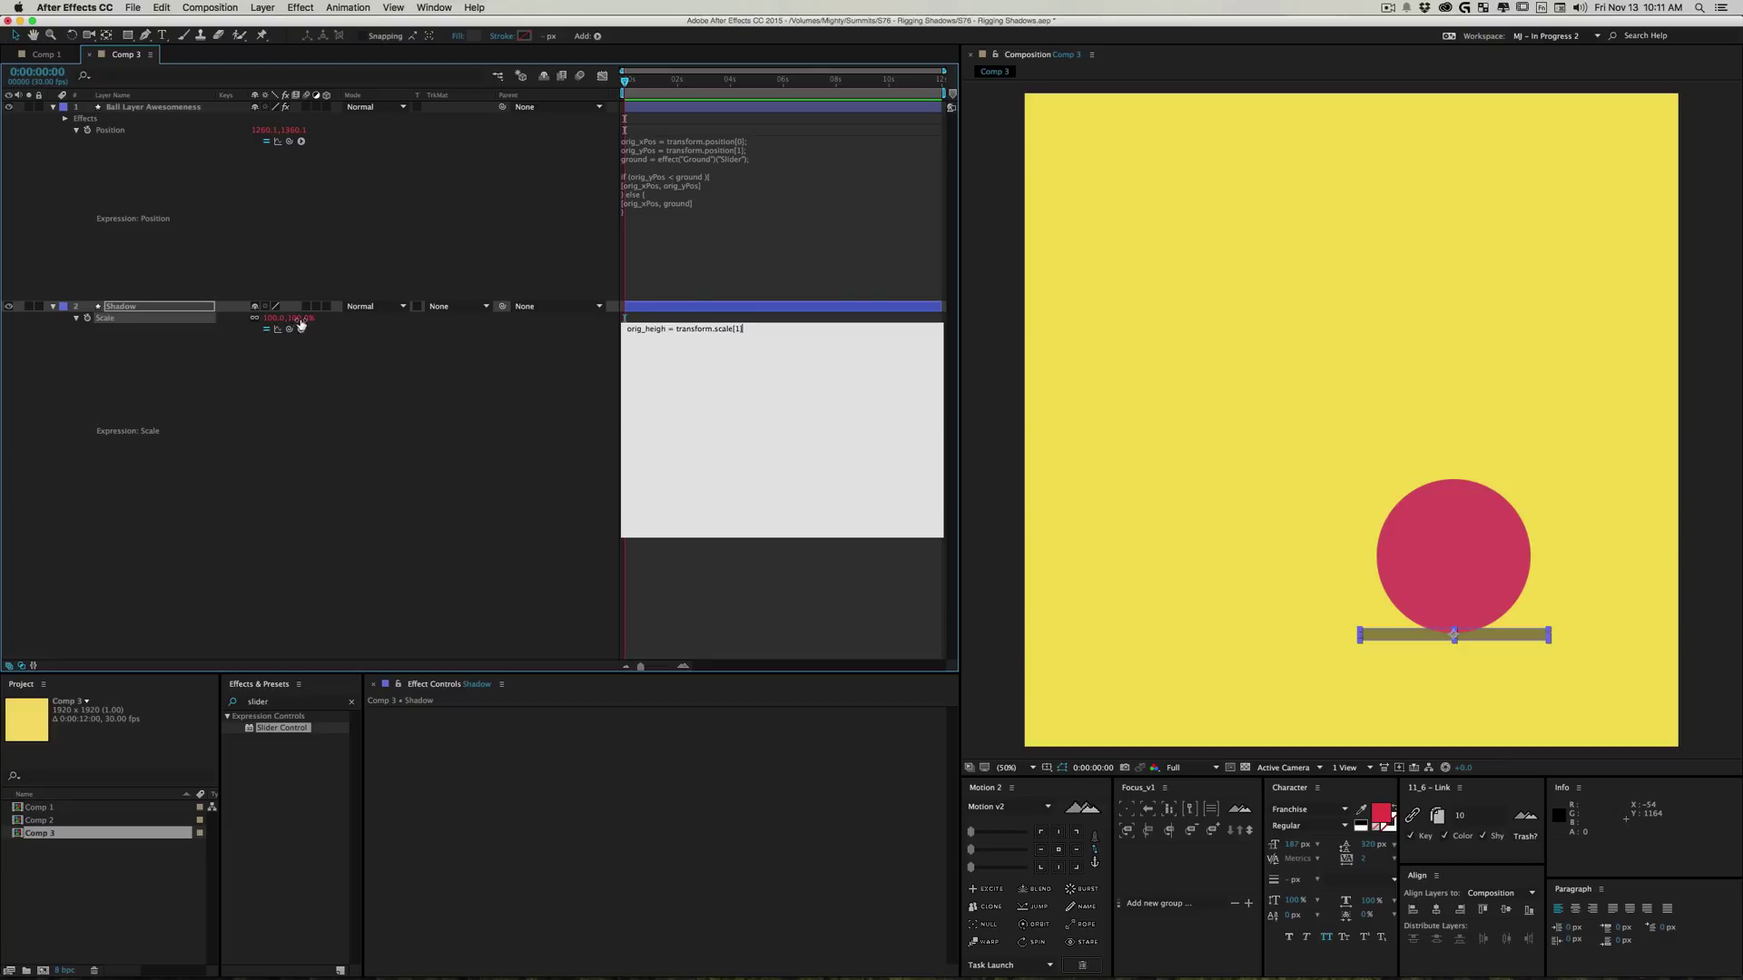
pyautogui.write(';')
pyautogui.press('Return')
# Step: Add a ball_yPos variable to Shadow's Scale expression, linked to Ball Layer Awesomeness's transform.position[1], and commit the expression
pyautogui.write('ball')
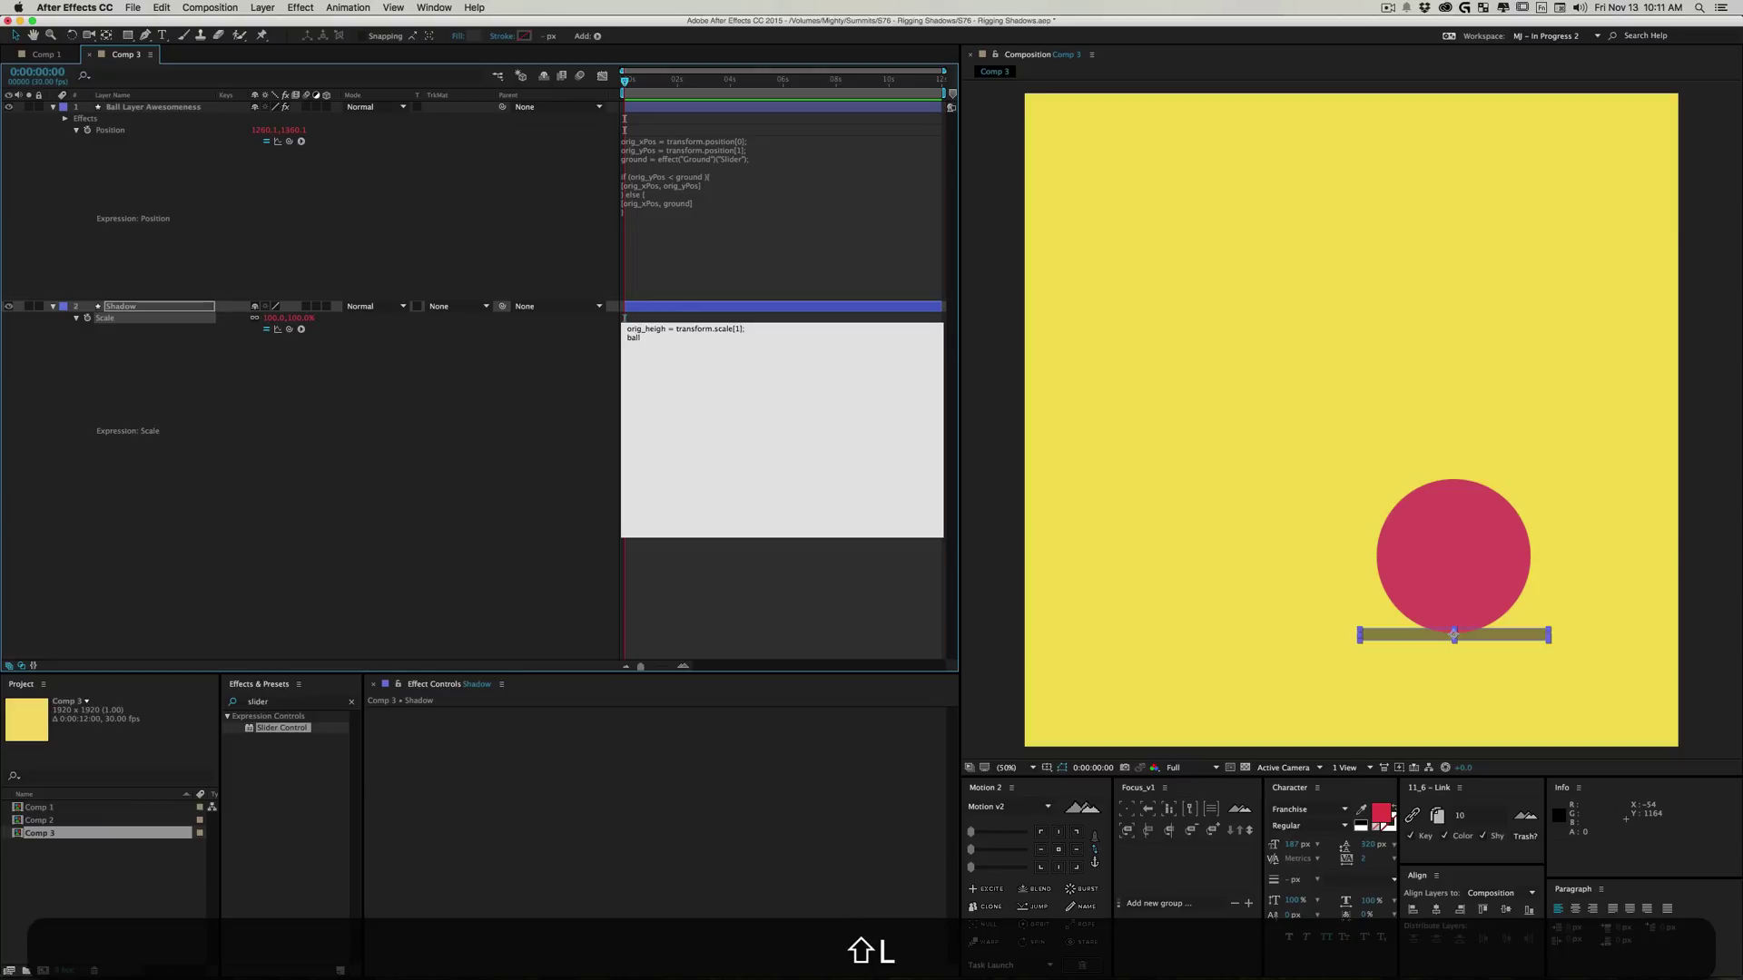
pyautogui.write('_yp')
pyautogui.press('BackSpace')
pyautogui.write('Pos')
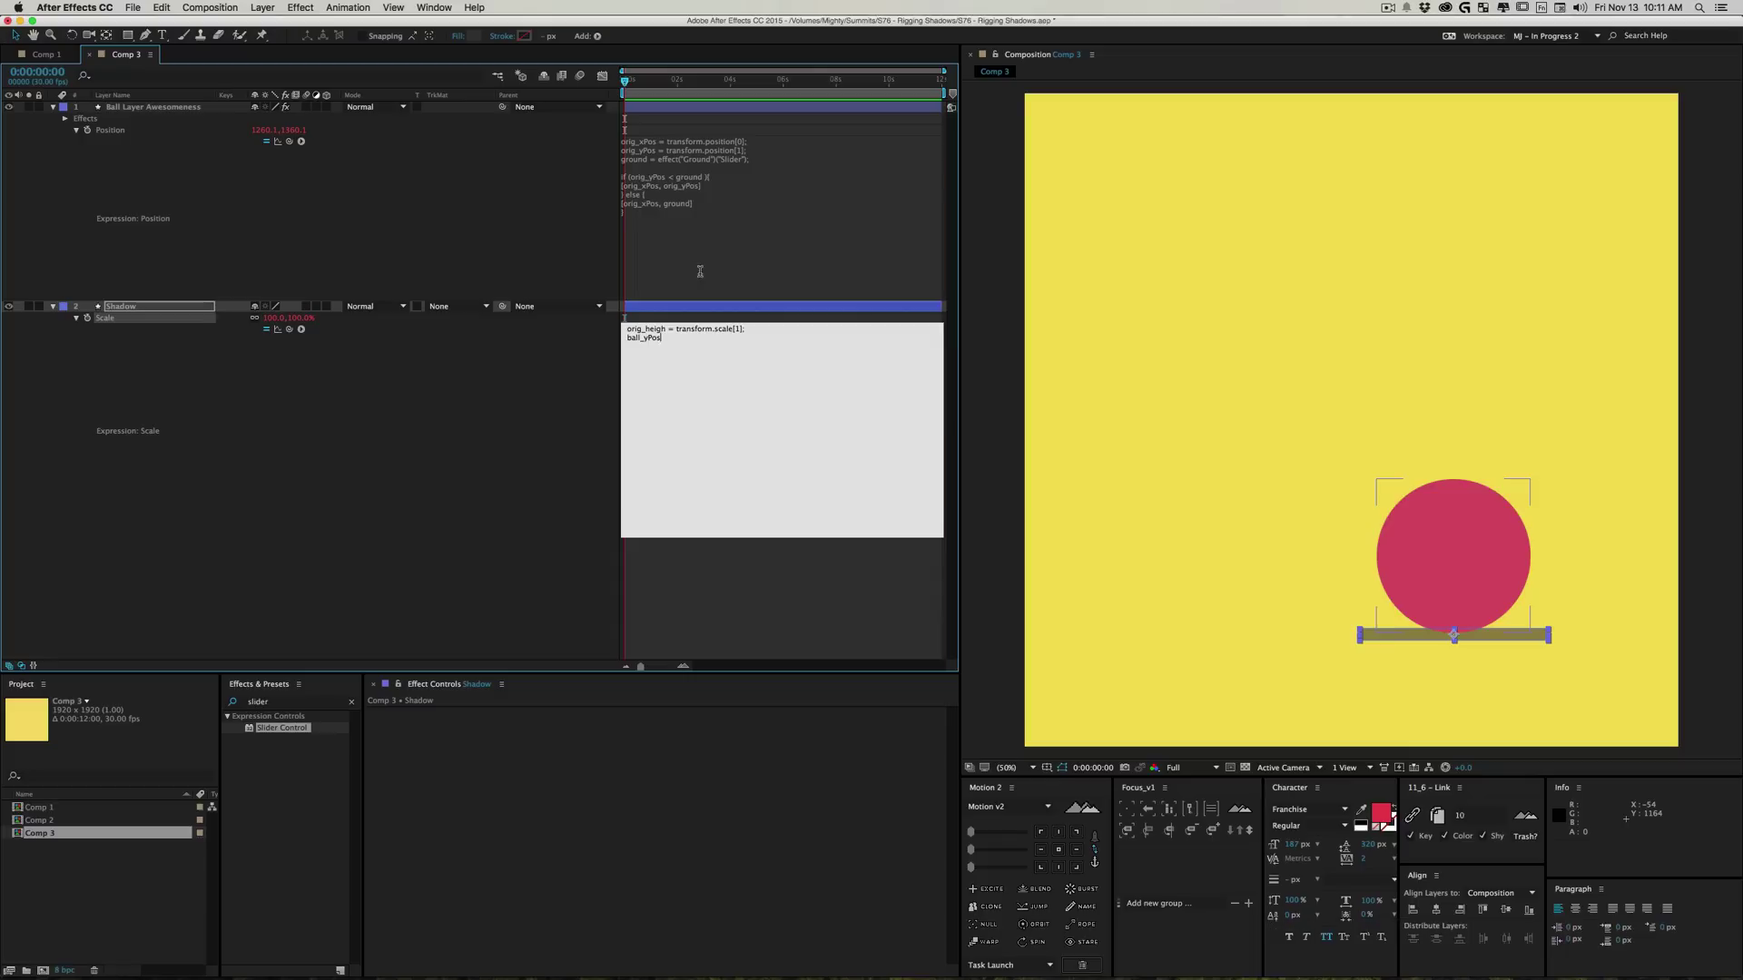
pyautogui.write(' =')
pyautogui.moveTo(289, 329); pyautogui.dragTo(288, 133)
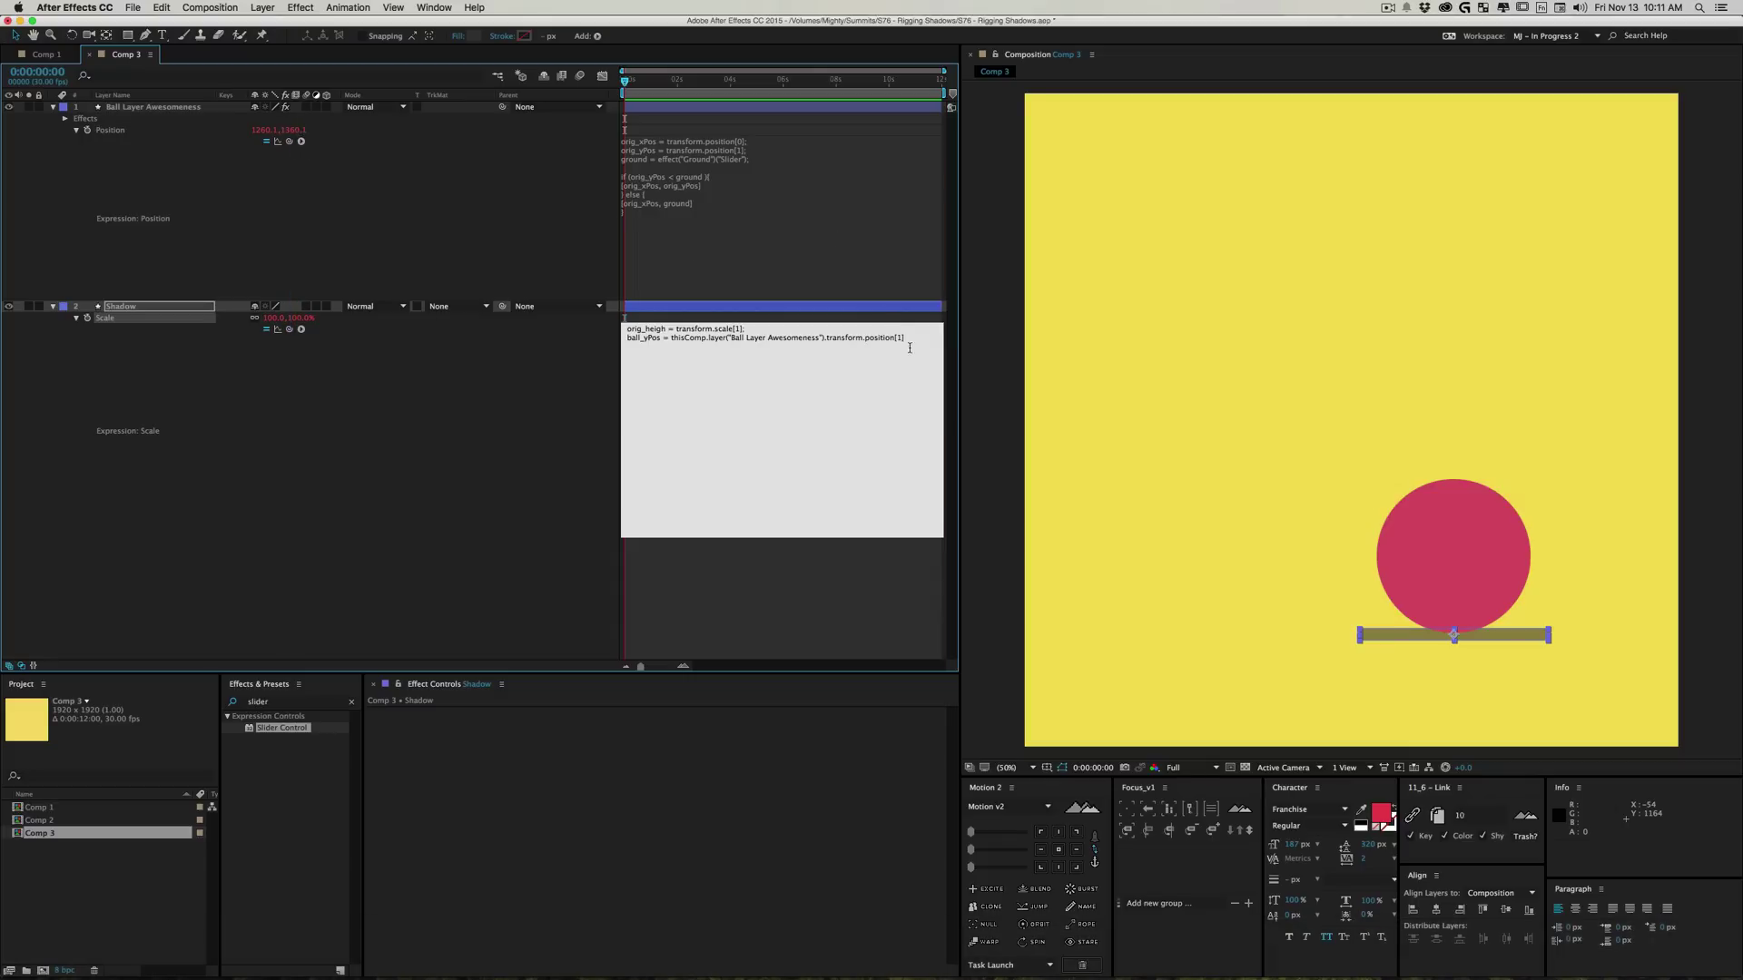
pyautogui.write(';')
pyautogui.press('Return')
pyautogui.click(354, 422)
# Step: Move the ball to about (538, 342) near the top of the frame, toggling its Position expression off and on
pyautogui.moveTo(1451, 592); pyautogui.dragTo(1340, 245)
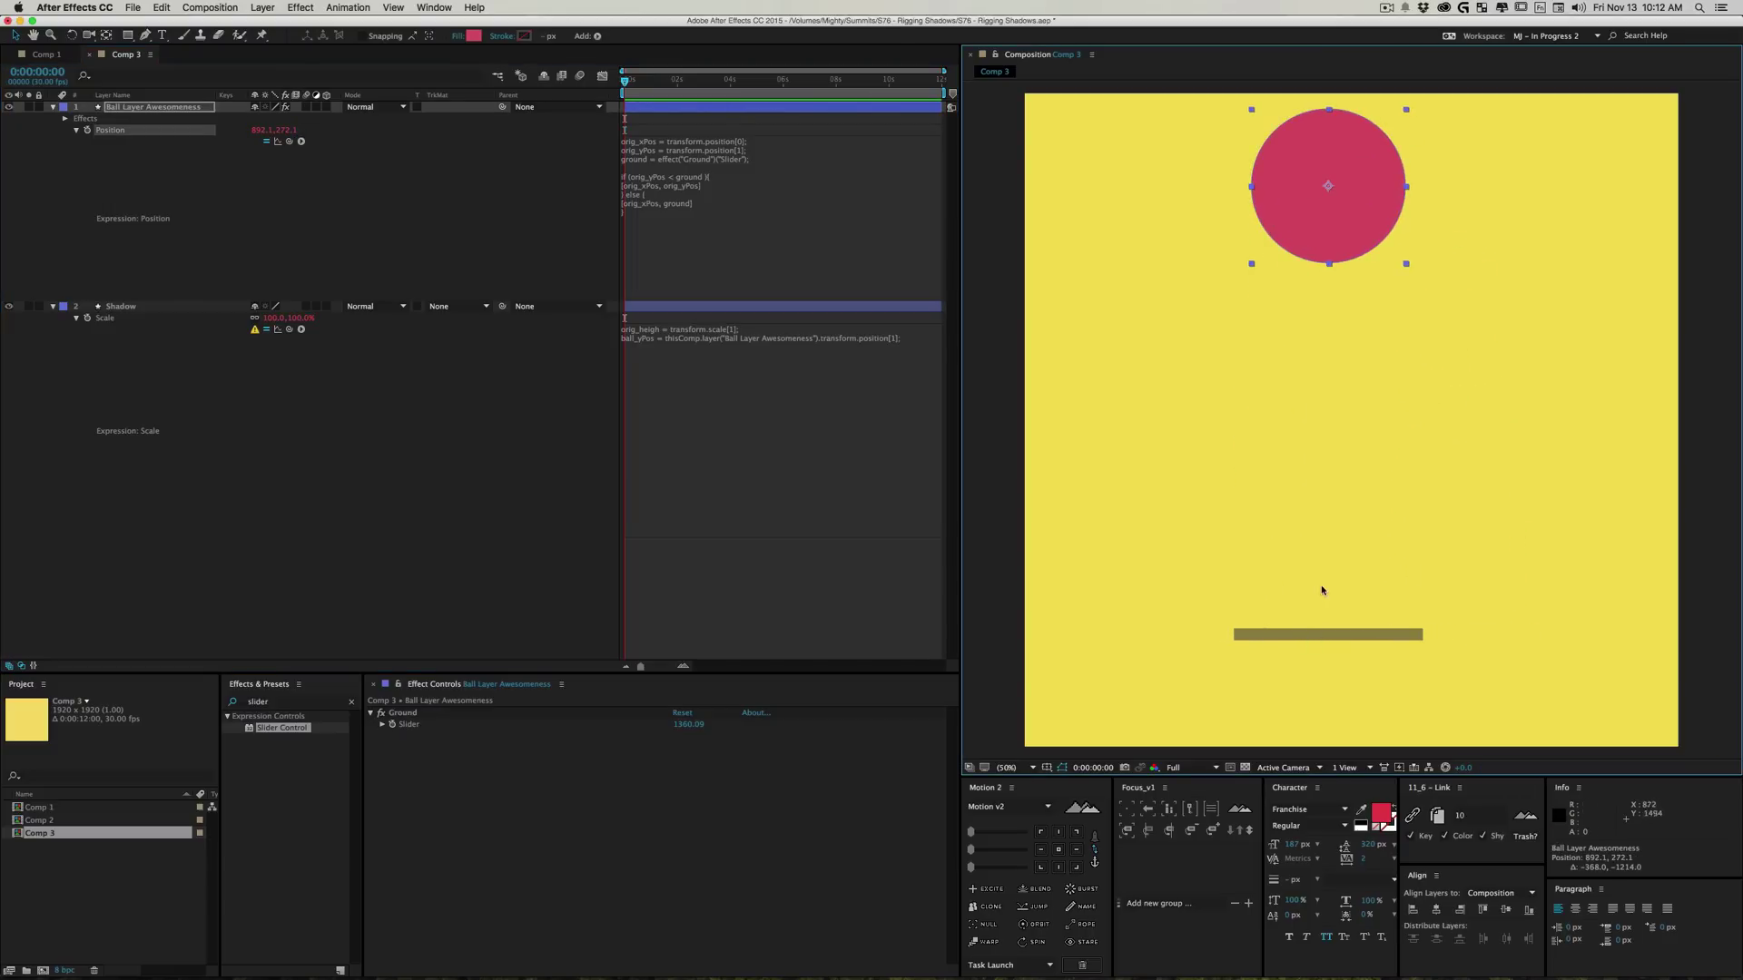
pyautogui.moveTo(1338, 218); pyautogui.dragTo(1201, 174)
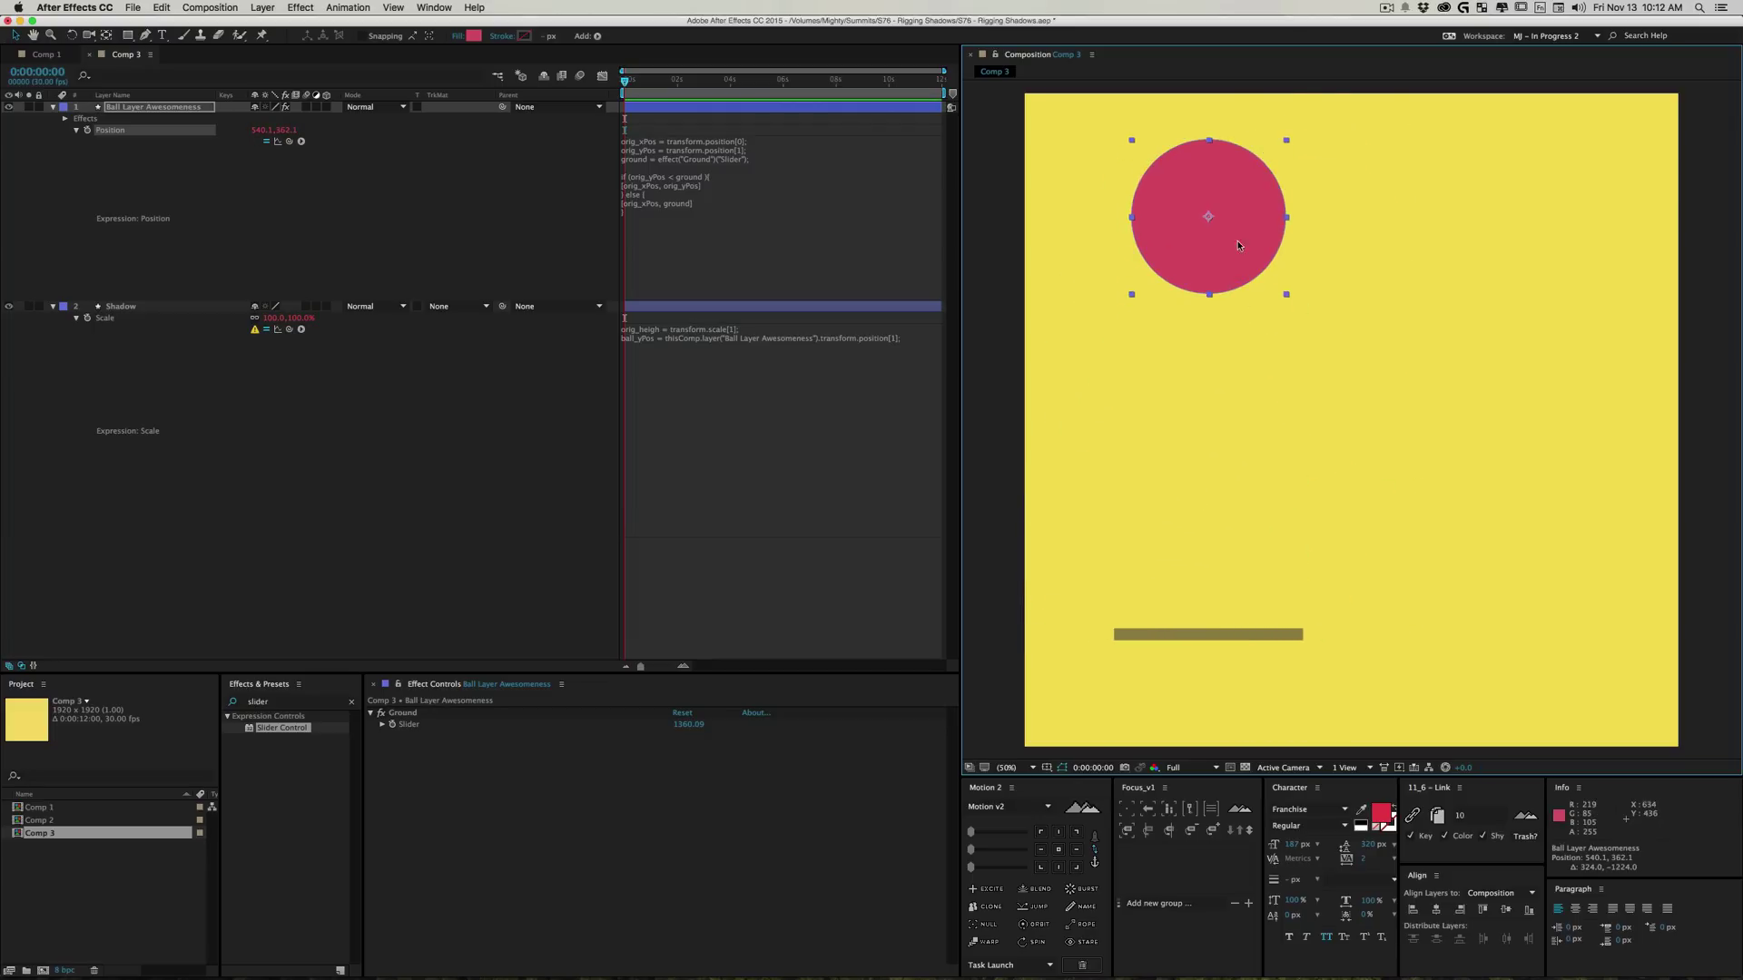
pyautogui.moveTo(1218, 270)
pyautogui.mouseDown()
pyautogui.moveTo(1224, 210)
pyautogui.moveTo(1219, 265)
pyautogui.mouseUp()
pyautogui.click(267, 141)
pyautogui.moveTo(1180, 245); pyautogui.dragTo(1177, 251)
pyautogui.click(267, 142)
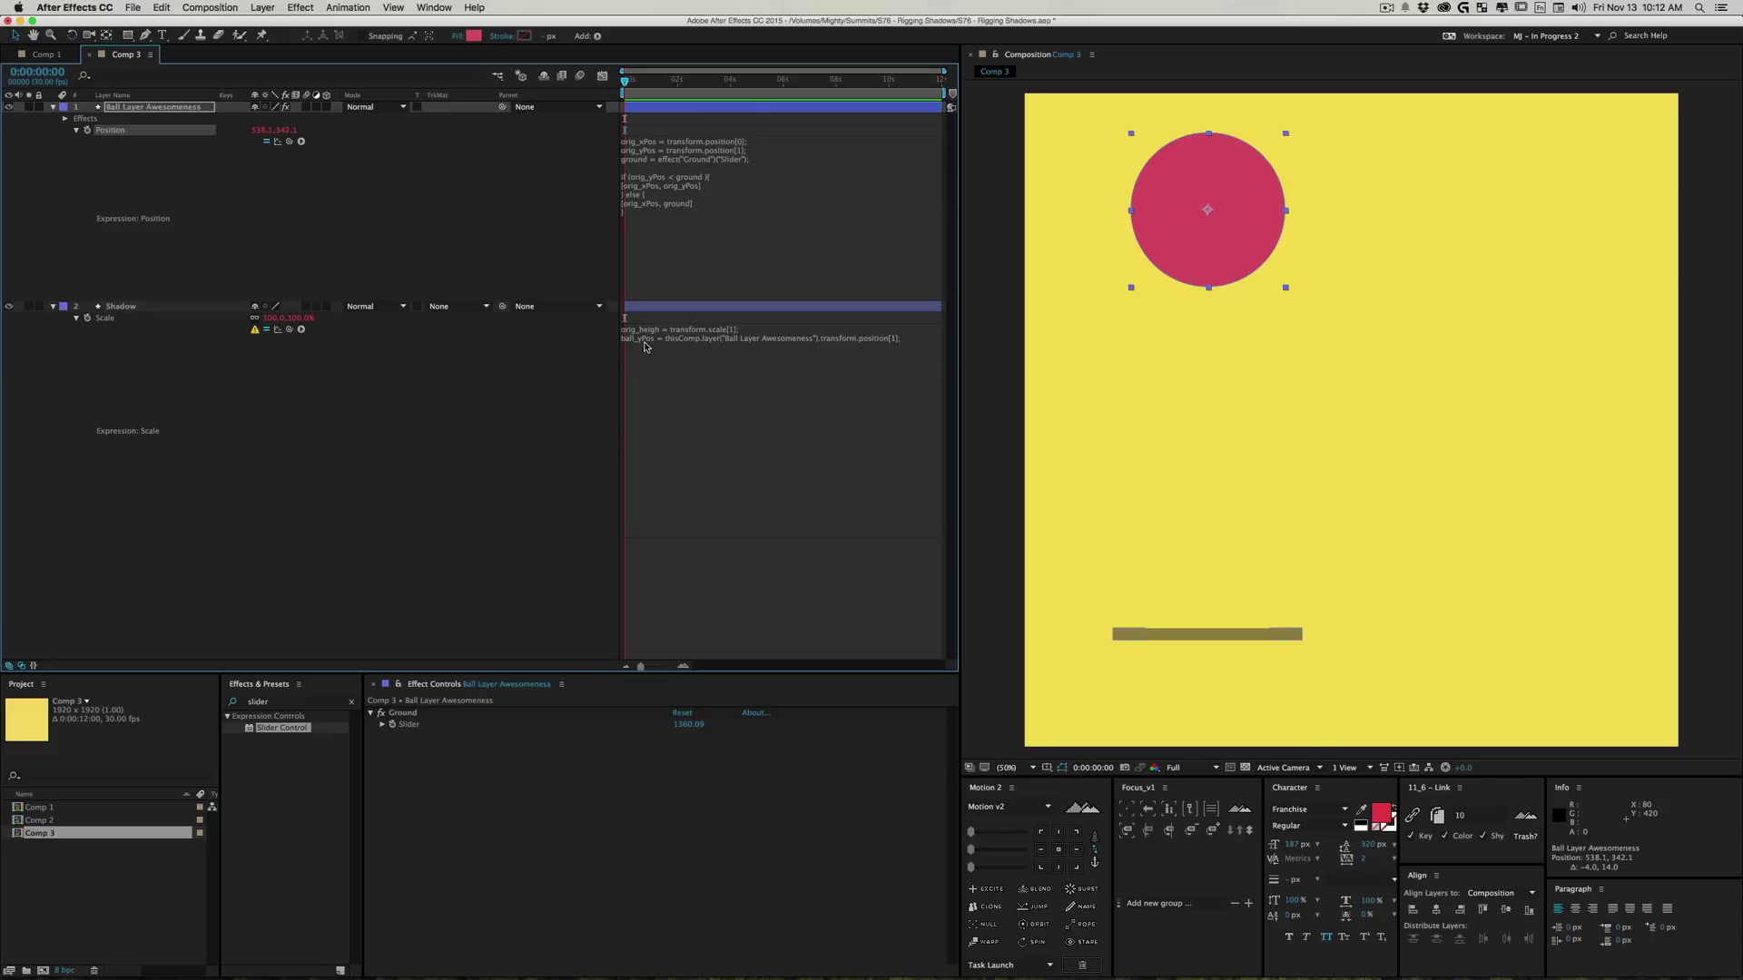
# Step: Add the line height_limit = 342; to Shadow's Scale expression, followed by a blank line
pyautogui.click(708, 352)
pyautogui.click(669, 354)
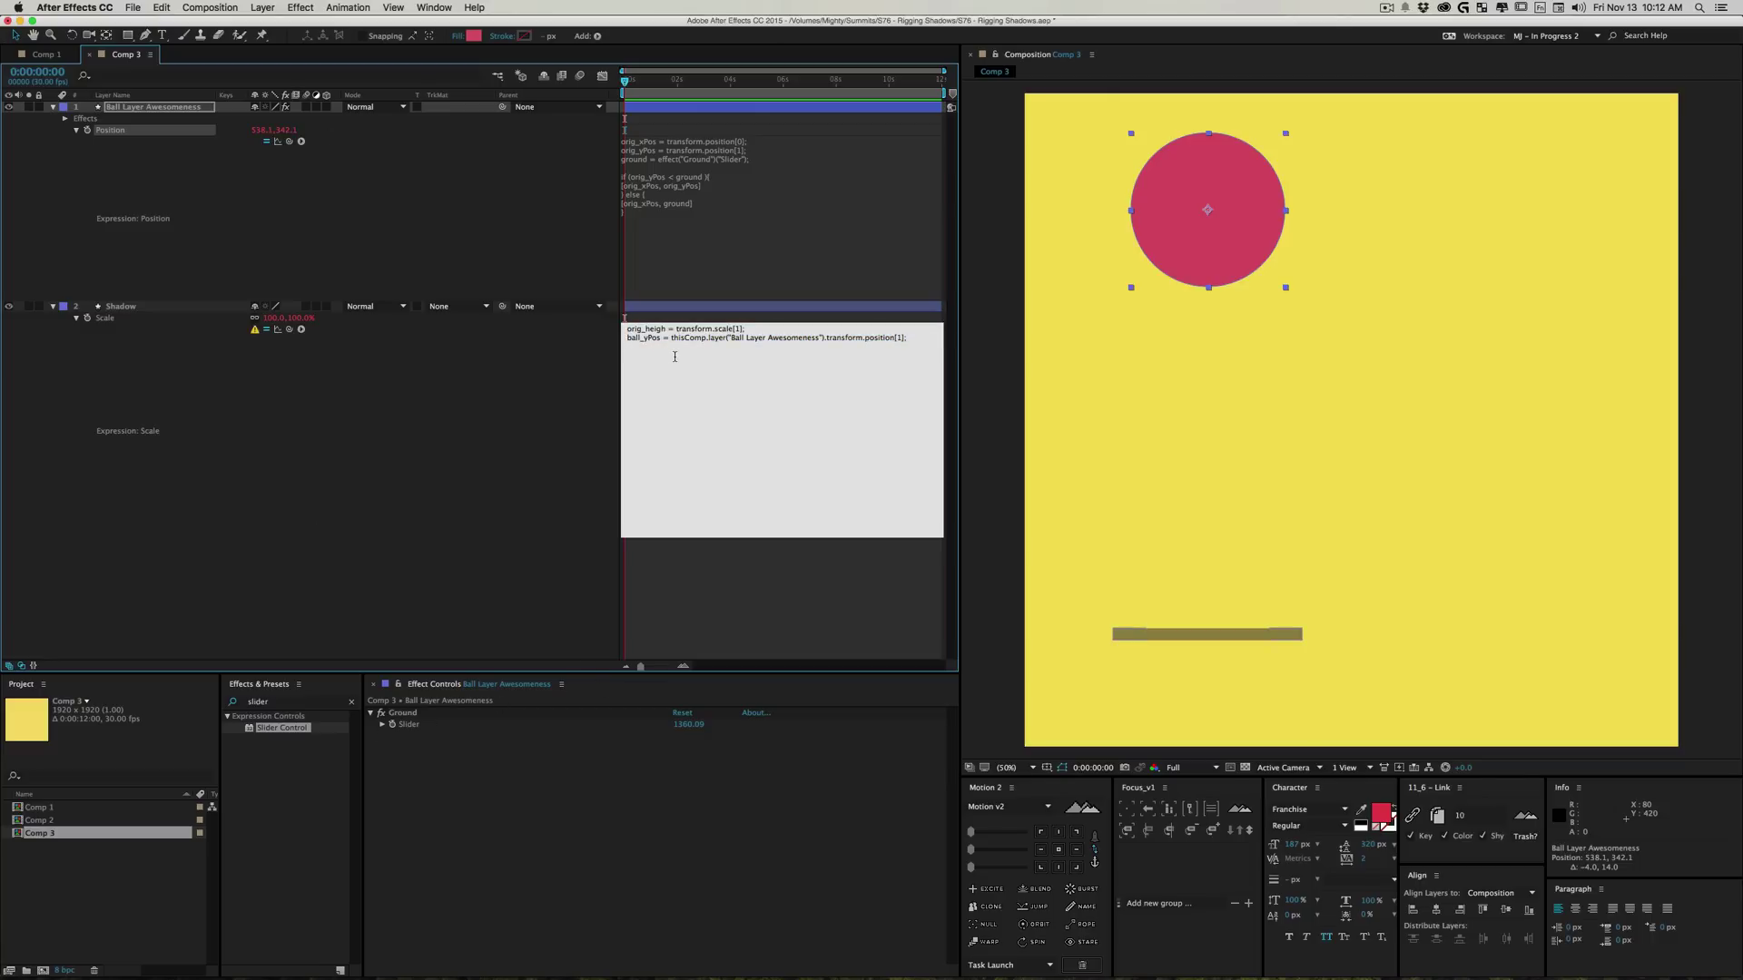
pyautogui.write('c')
pyautogui.press('BackSpace')
pyautogui.write('height')
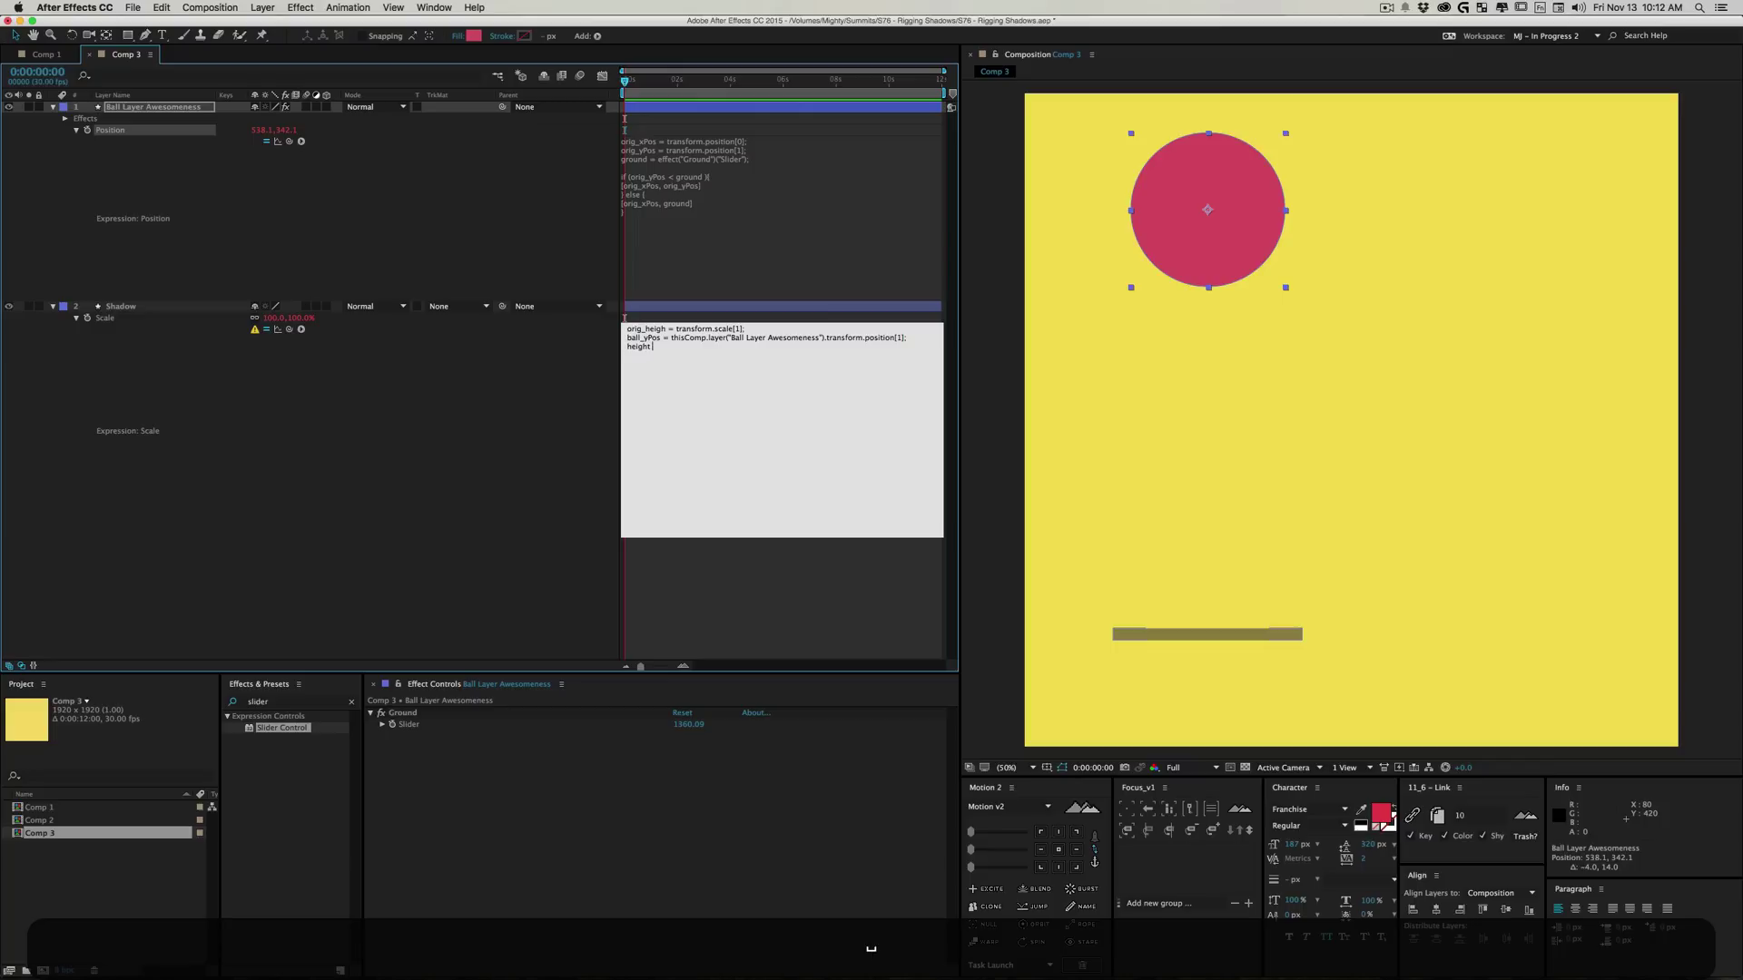
pyautogui.press('BackSpace')
pyautogui.write('_Limit = 2')
pyautogui.press('BackSpace')
pyautogui.write('342;')
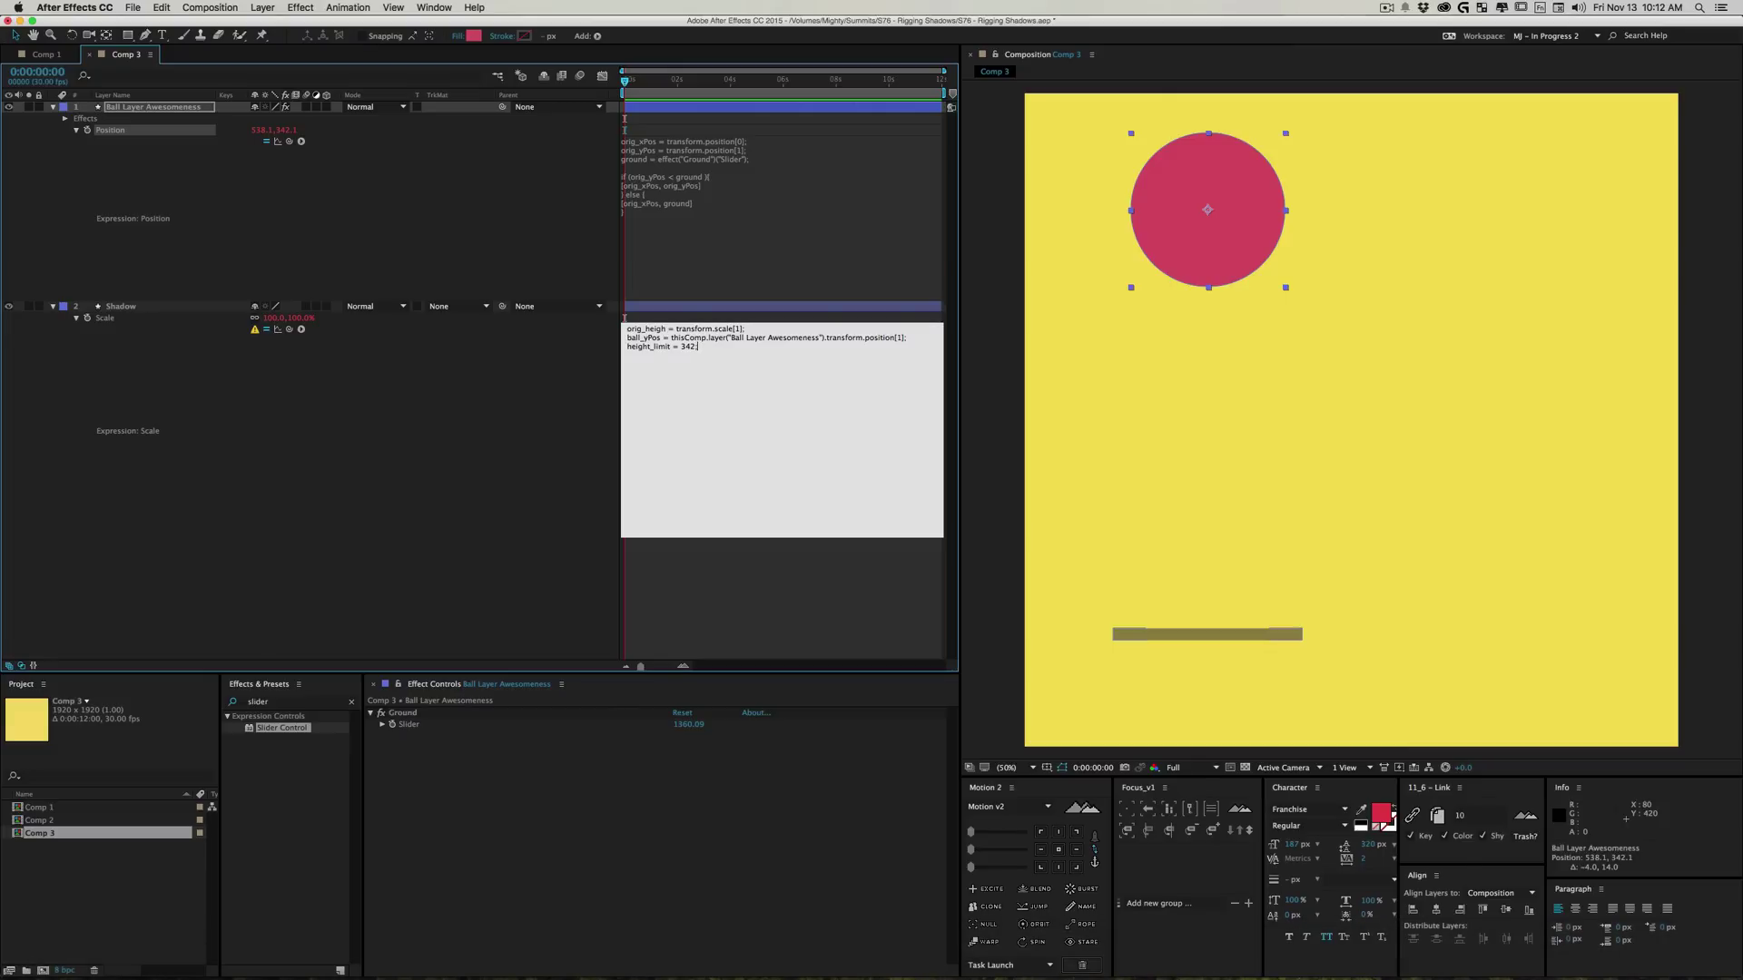
pyautogui.press('Return')
pyautogui.press('Return')
# Step: Copy the if/else block from the ball's Position expression to the end of Shadow's Scale expression
pyautogui.click(635, 211)
pyautogui.moveTo(637, 215); pyautogui.dragTo(624, 139)
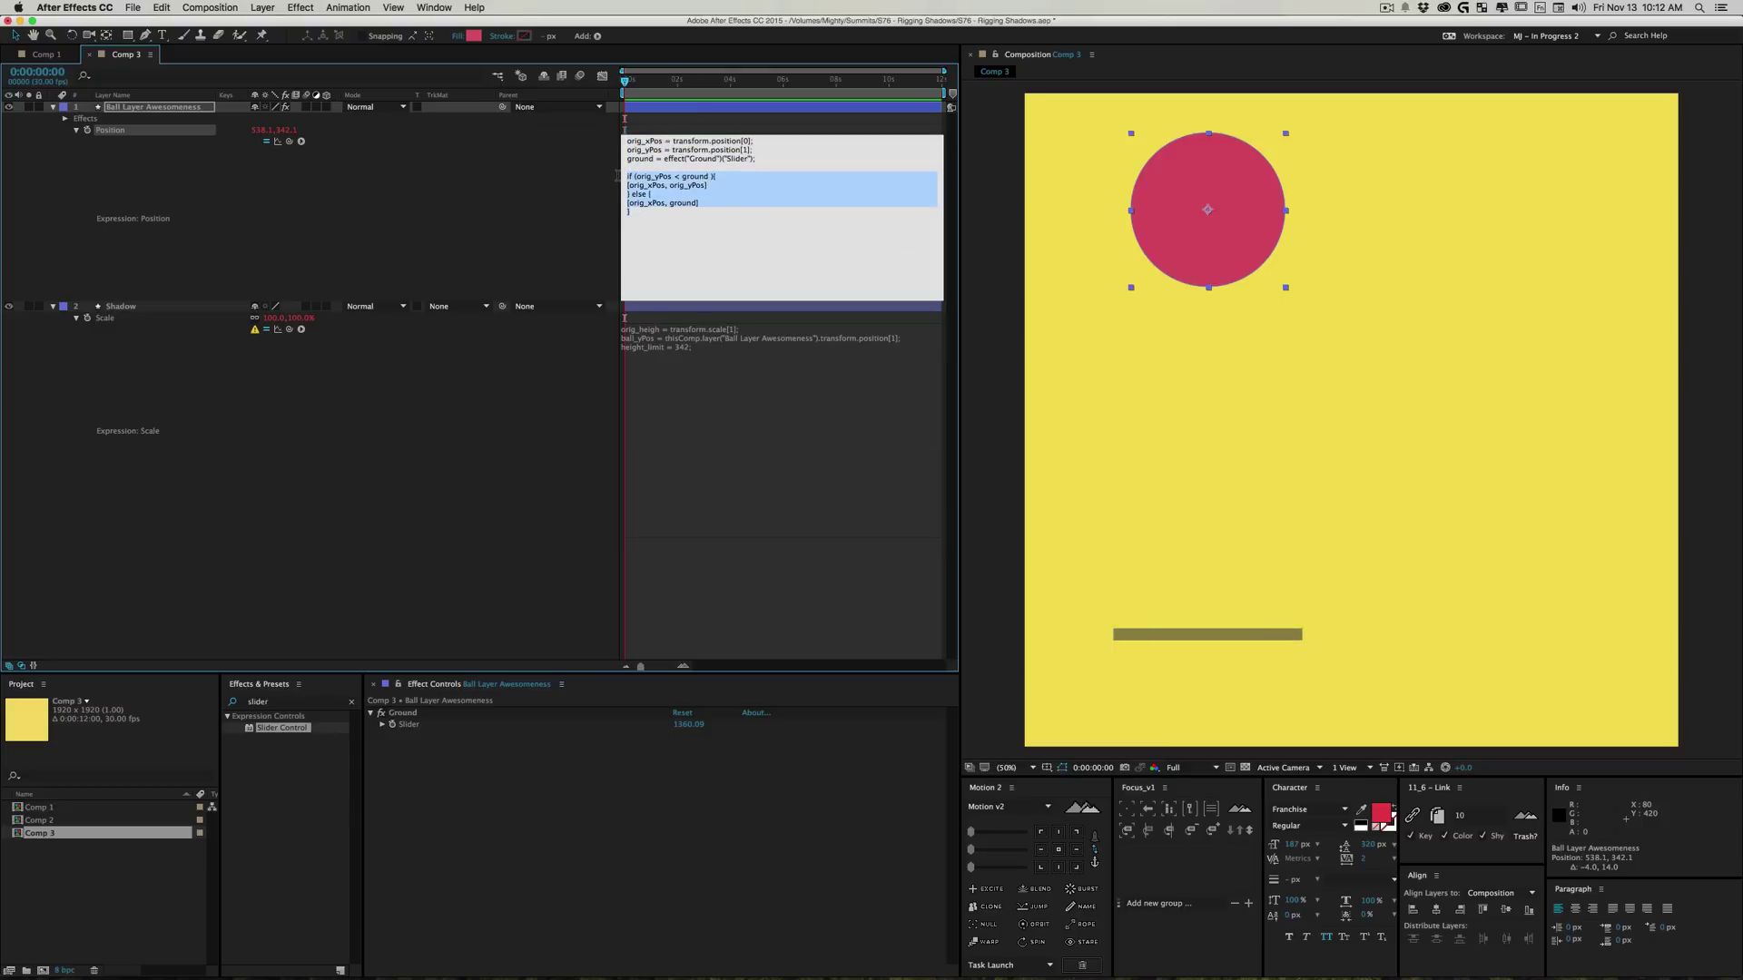
pyautogui.press('super+c')
pyautogui.click(648, 368)
pyautogui.click(648, 368)
pyautogui.press('super+v')
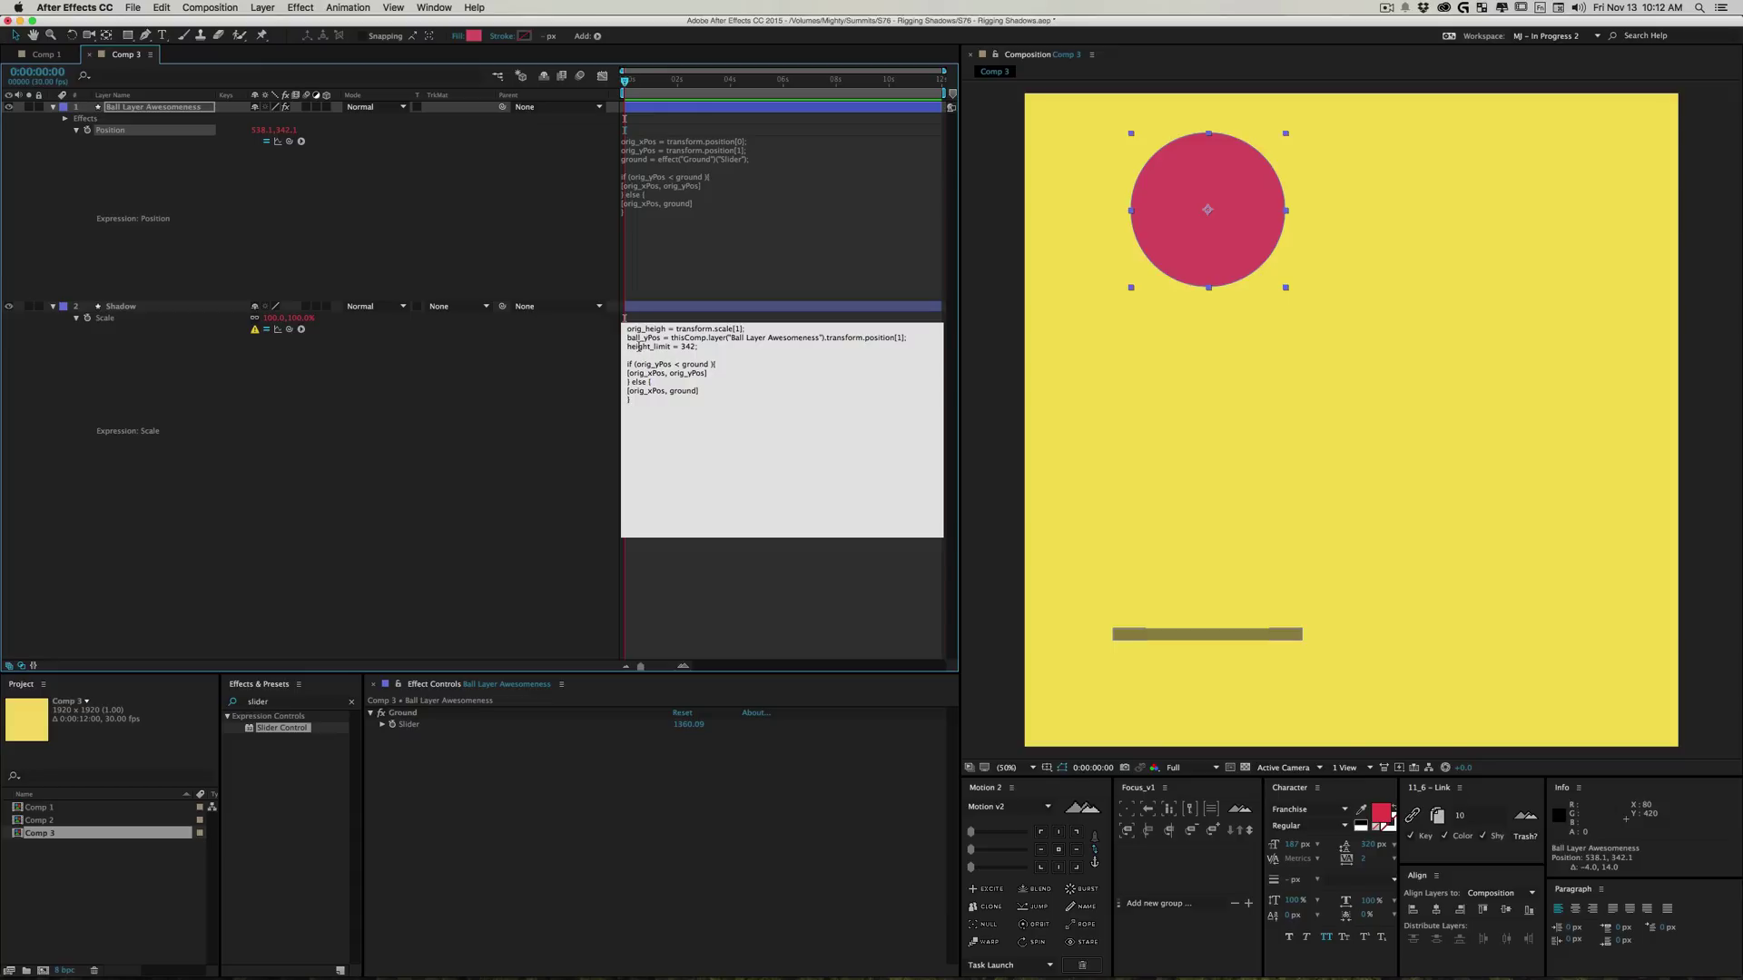
# Step: Change the if condition in Shadow's Scale expression to ball_yPos < height_limit
pyautogui.doubleClick(639, 337)
pyautogui.press('super+c')
pyautogui.doubleClick(648, 364)
pyautogui.press('super+v')
pyautogui.doubleClick(644, 346)
pyautogui.press('super+c')
pyautogui.doubleClick(690, 364)
pyautogui.press('super+v')
# Step: Remove the else branch from Shadow's Scale expression and replace the if body with ball_yPos = height_limit;
pyautogui.moveTo(659, 400); pyautogui.dragTo(632, 383)
pyautogui.press('BackSpace')
pyautogui.doubleClick(654, 364)
pyautogui.press('super+c')
pyautogui.moveTo(627, 373)
pyautogui.mouseDown()
pyautogui.moveTo(711, 374)
pyautogui.moveTo(627, 375)
pyautogui.mouseUp()
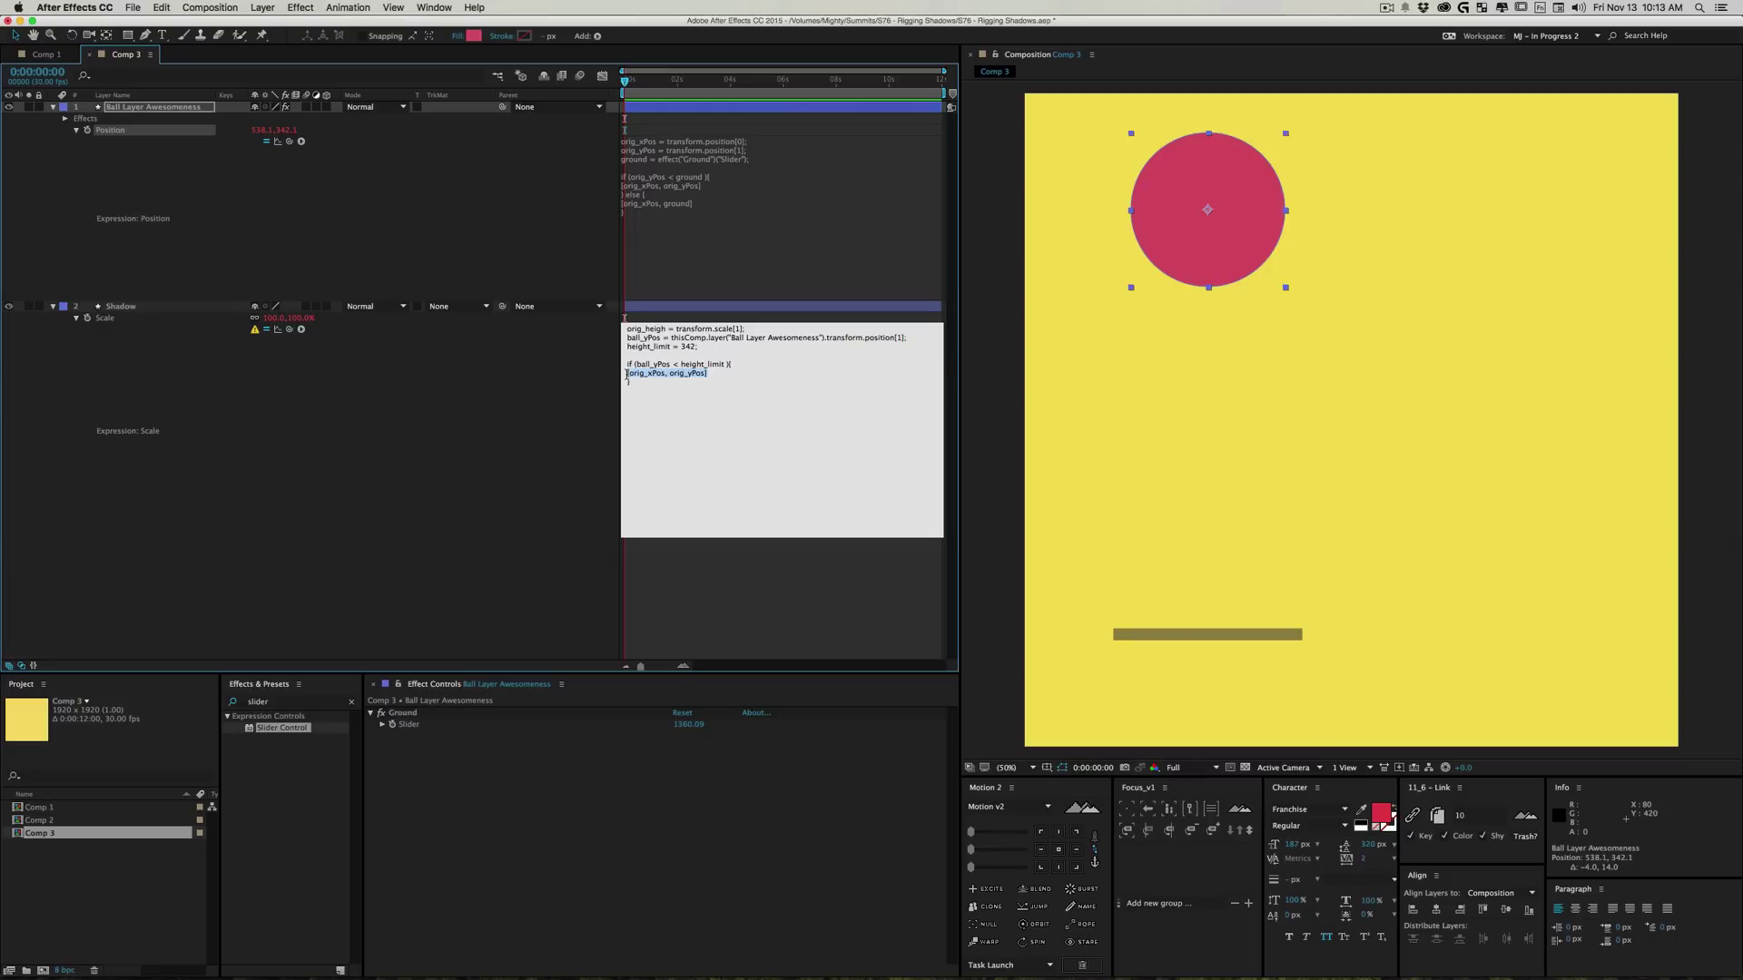
pyautogui.press('super+v')
pyautogui.write('= ')
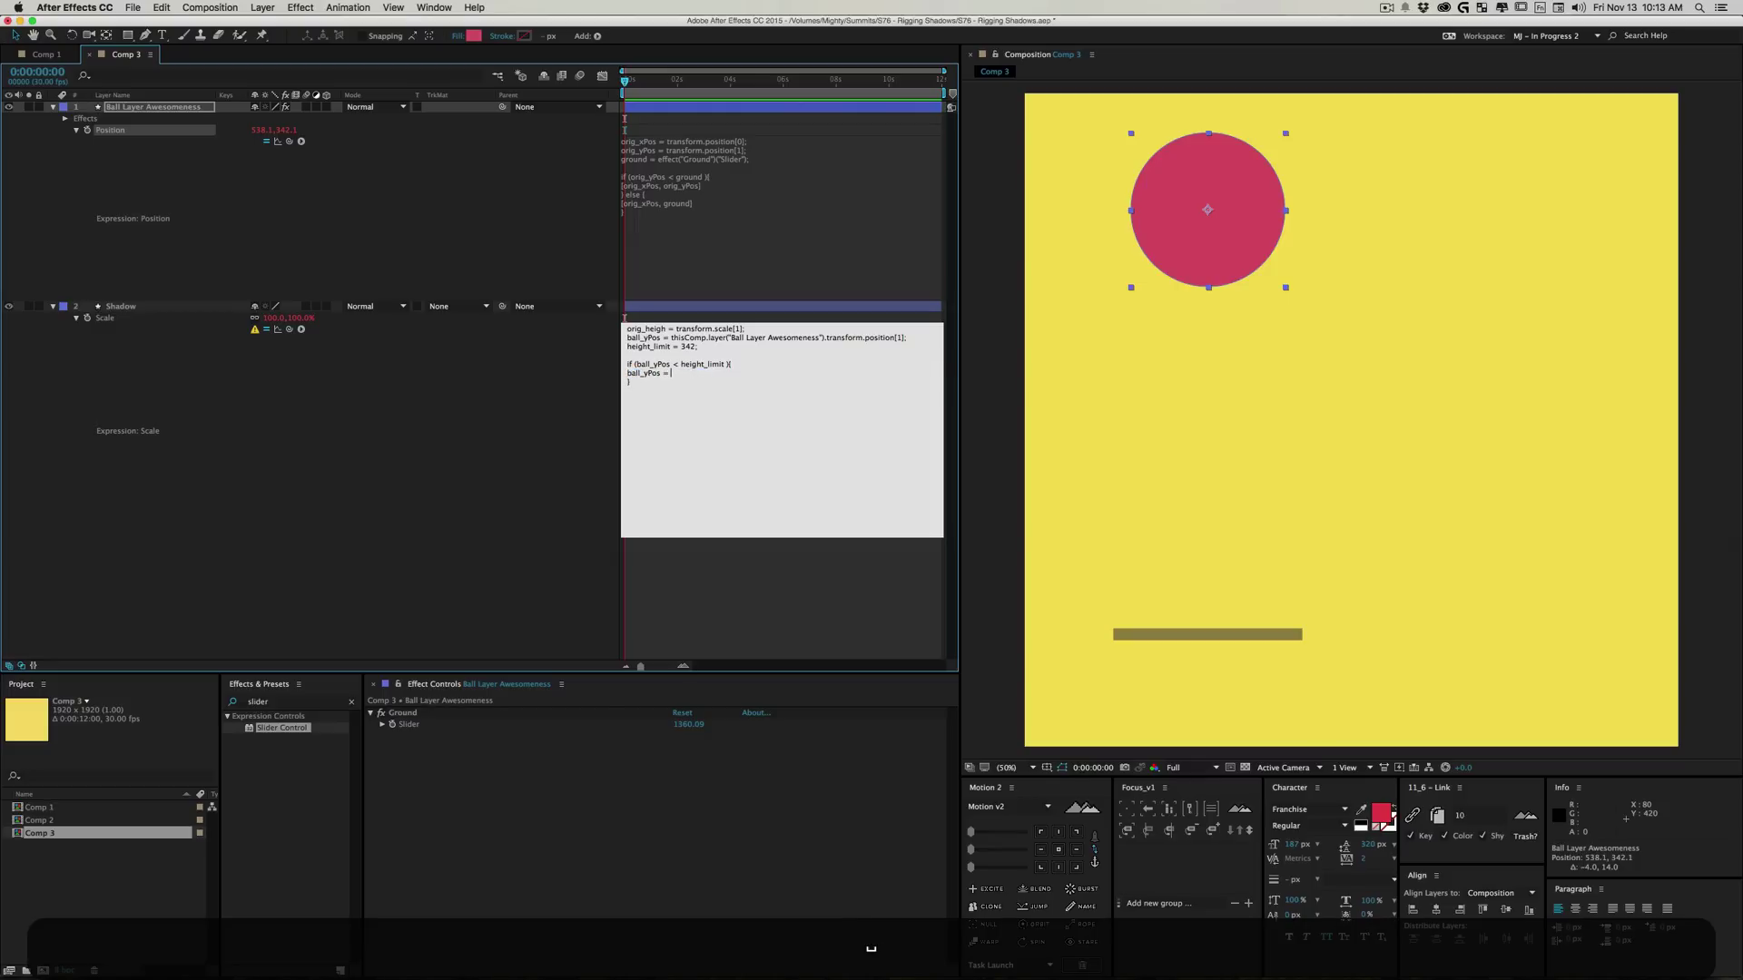
pyautogui.write('height_limit')
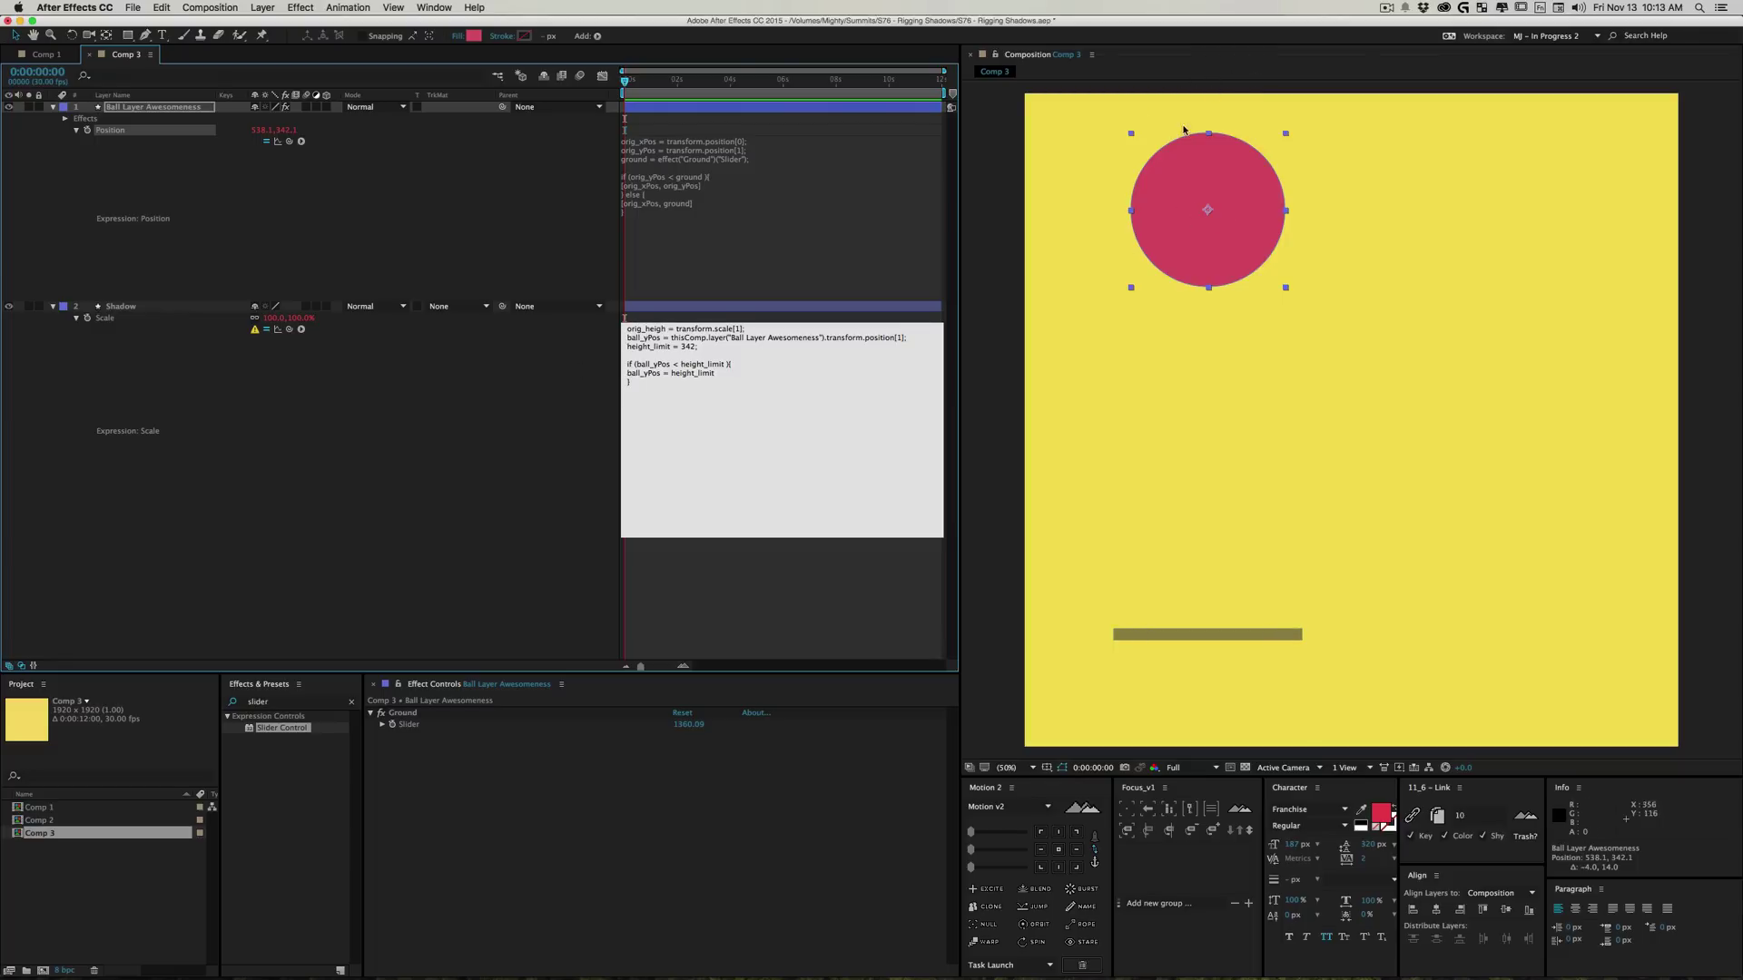
pyautogui.write(';')
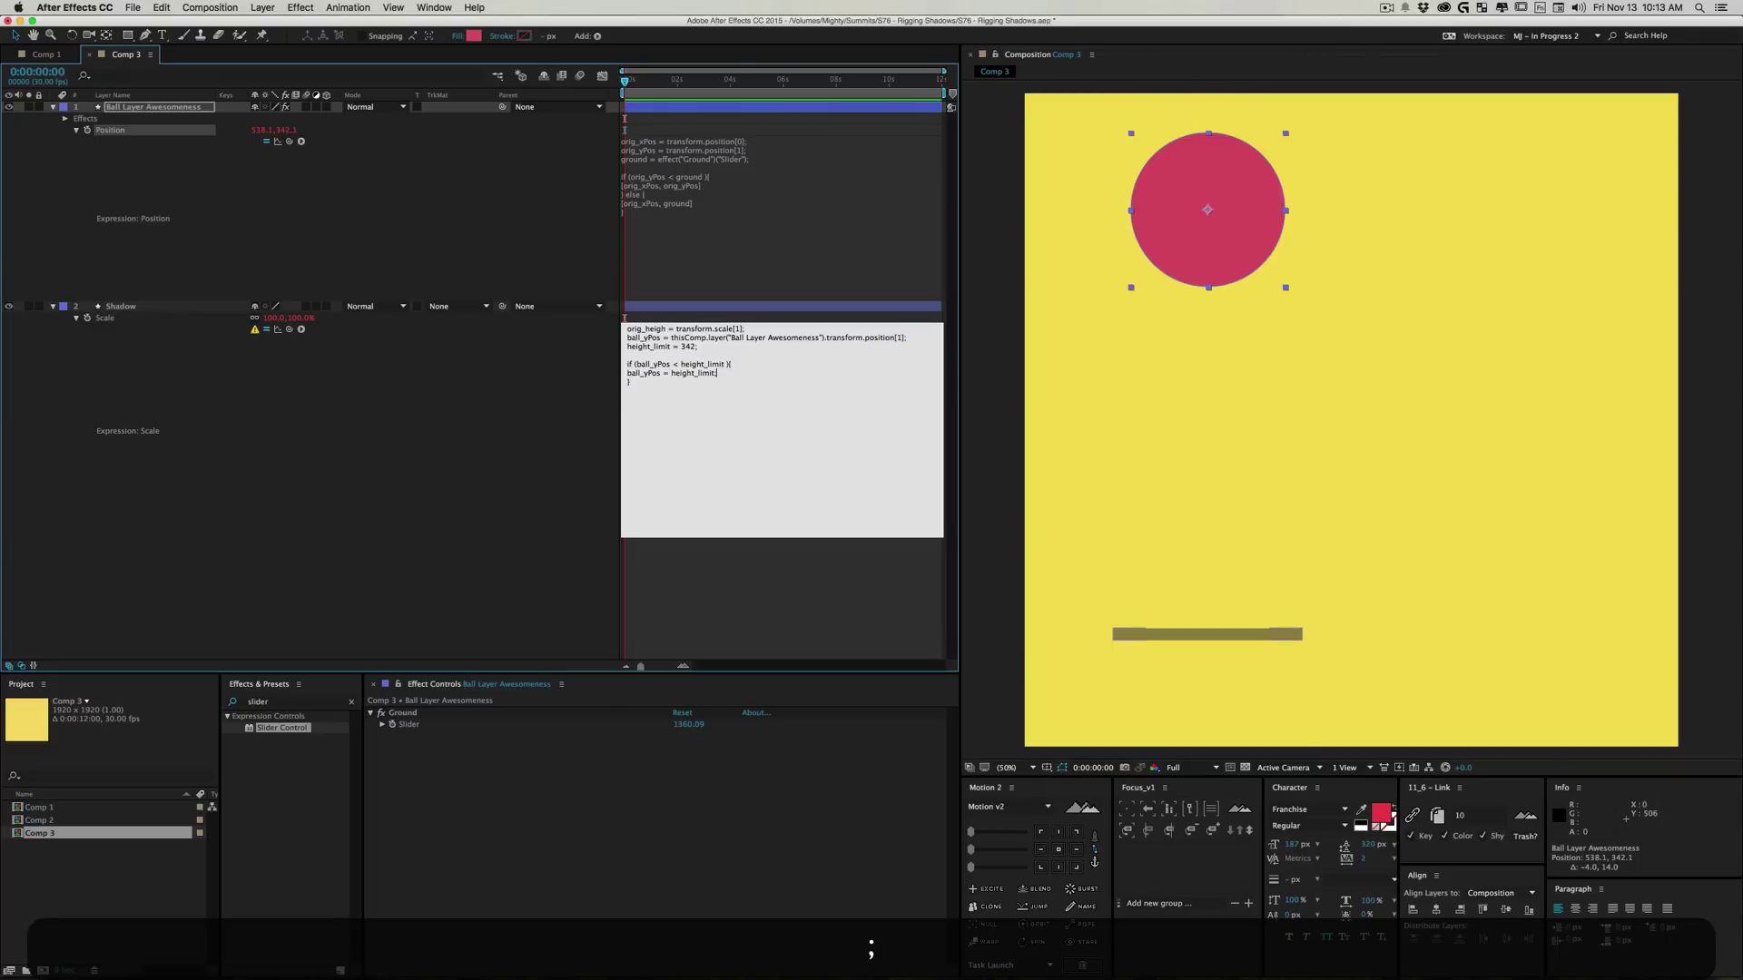
pyautogui.click(1303, 304)
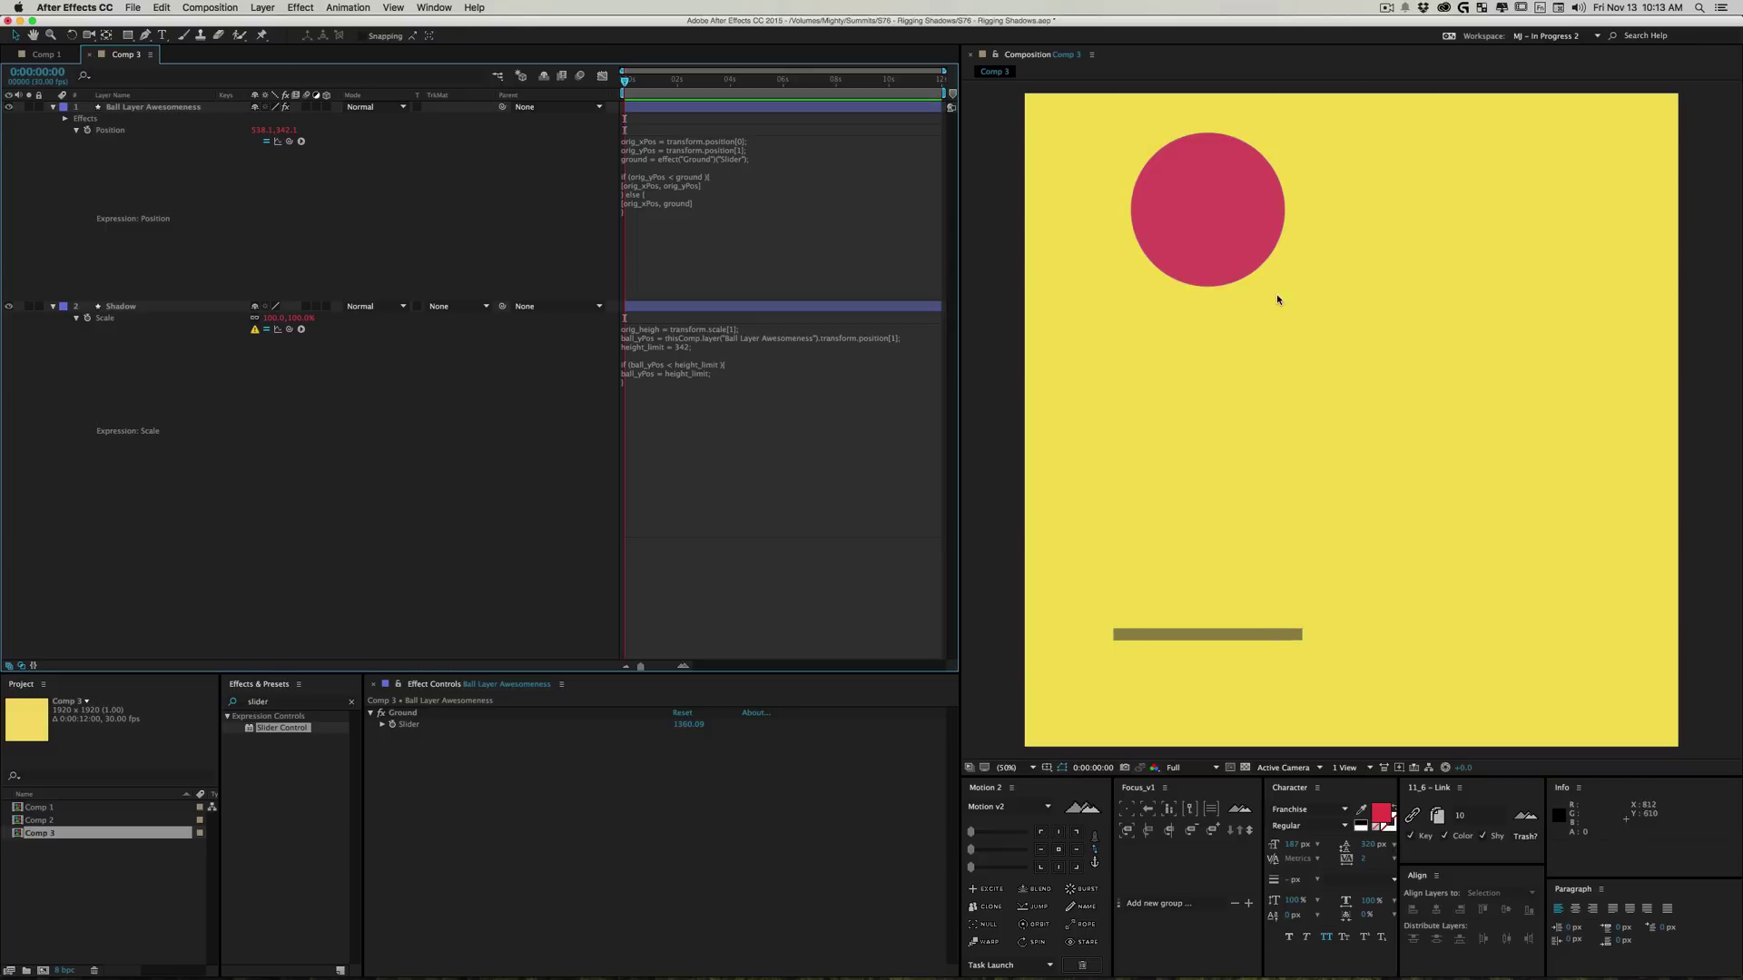
# Step: Raise the ball to about 506, 228 and start the line height_diff = Math.abs() below the if block in Shadow's Scale expression
pyautogui.moveTo(1205, 237); pyautogui.dragTo(1232, 197)
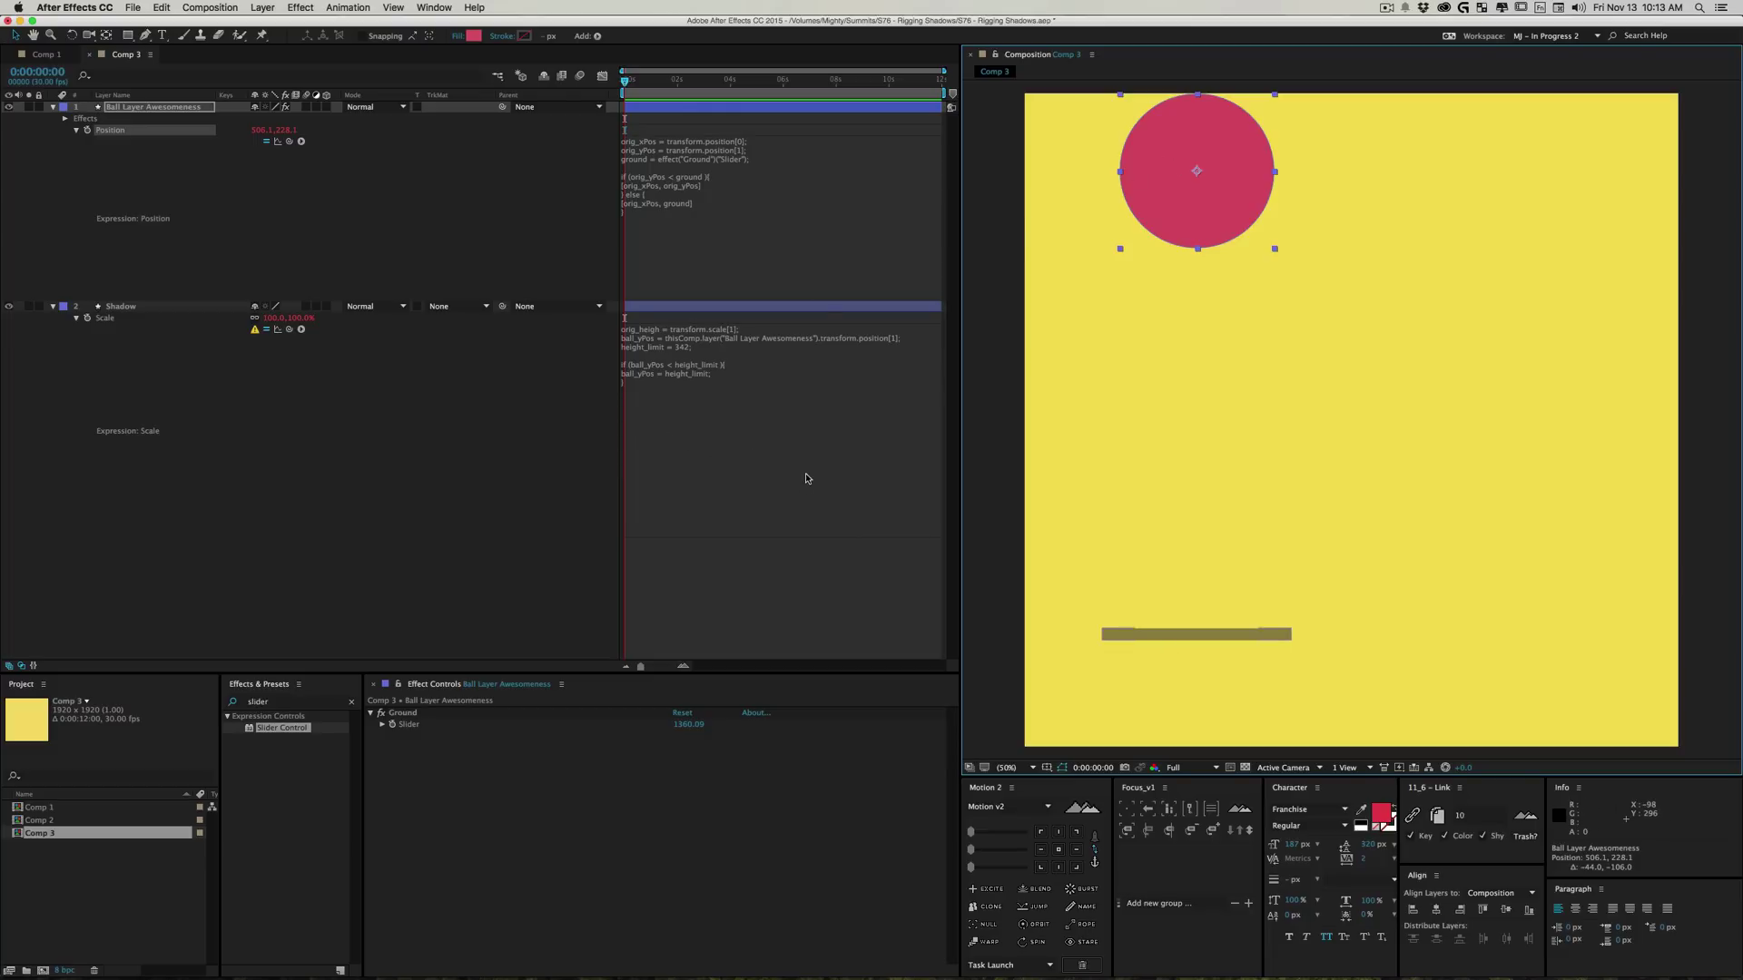
pyautogui.click(690, 393)
pyautogui.press('Return')
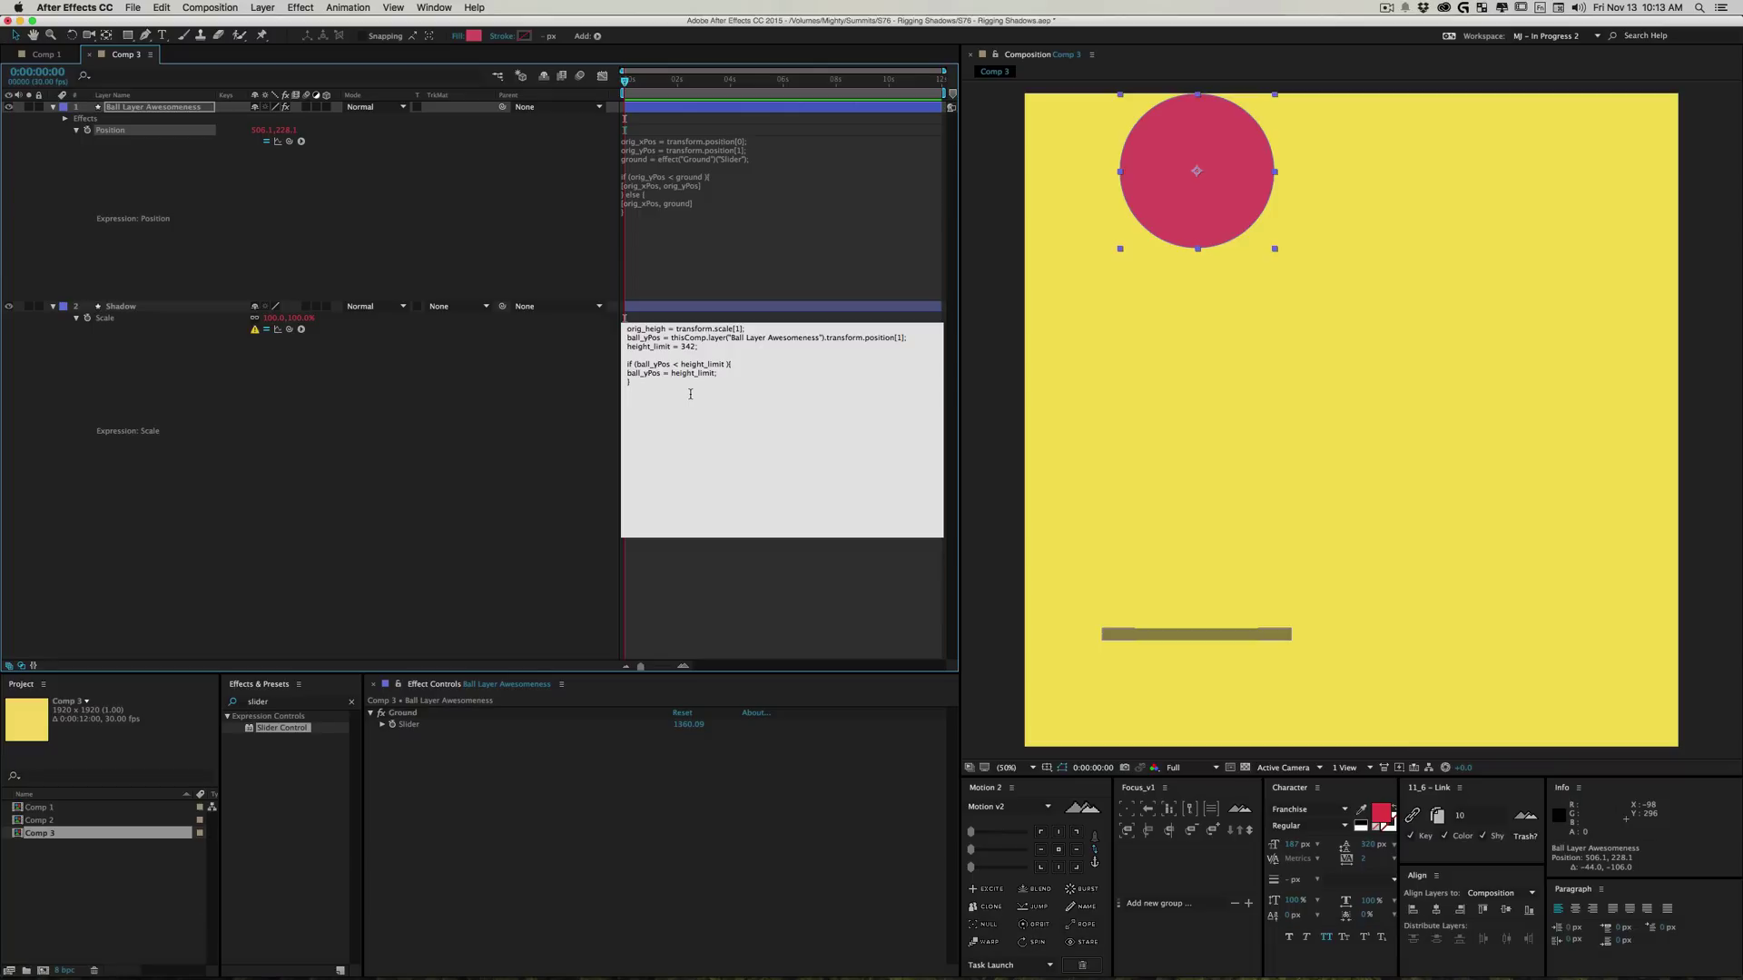
pyautogui.press('Return')
pyautogui.write('het')
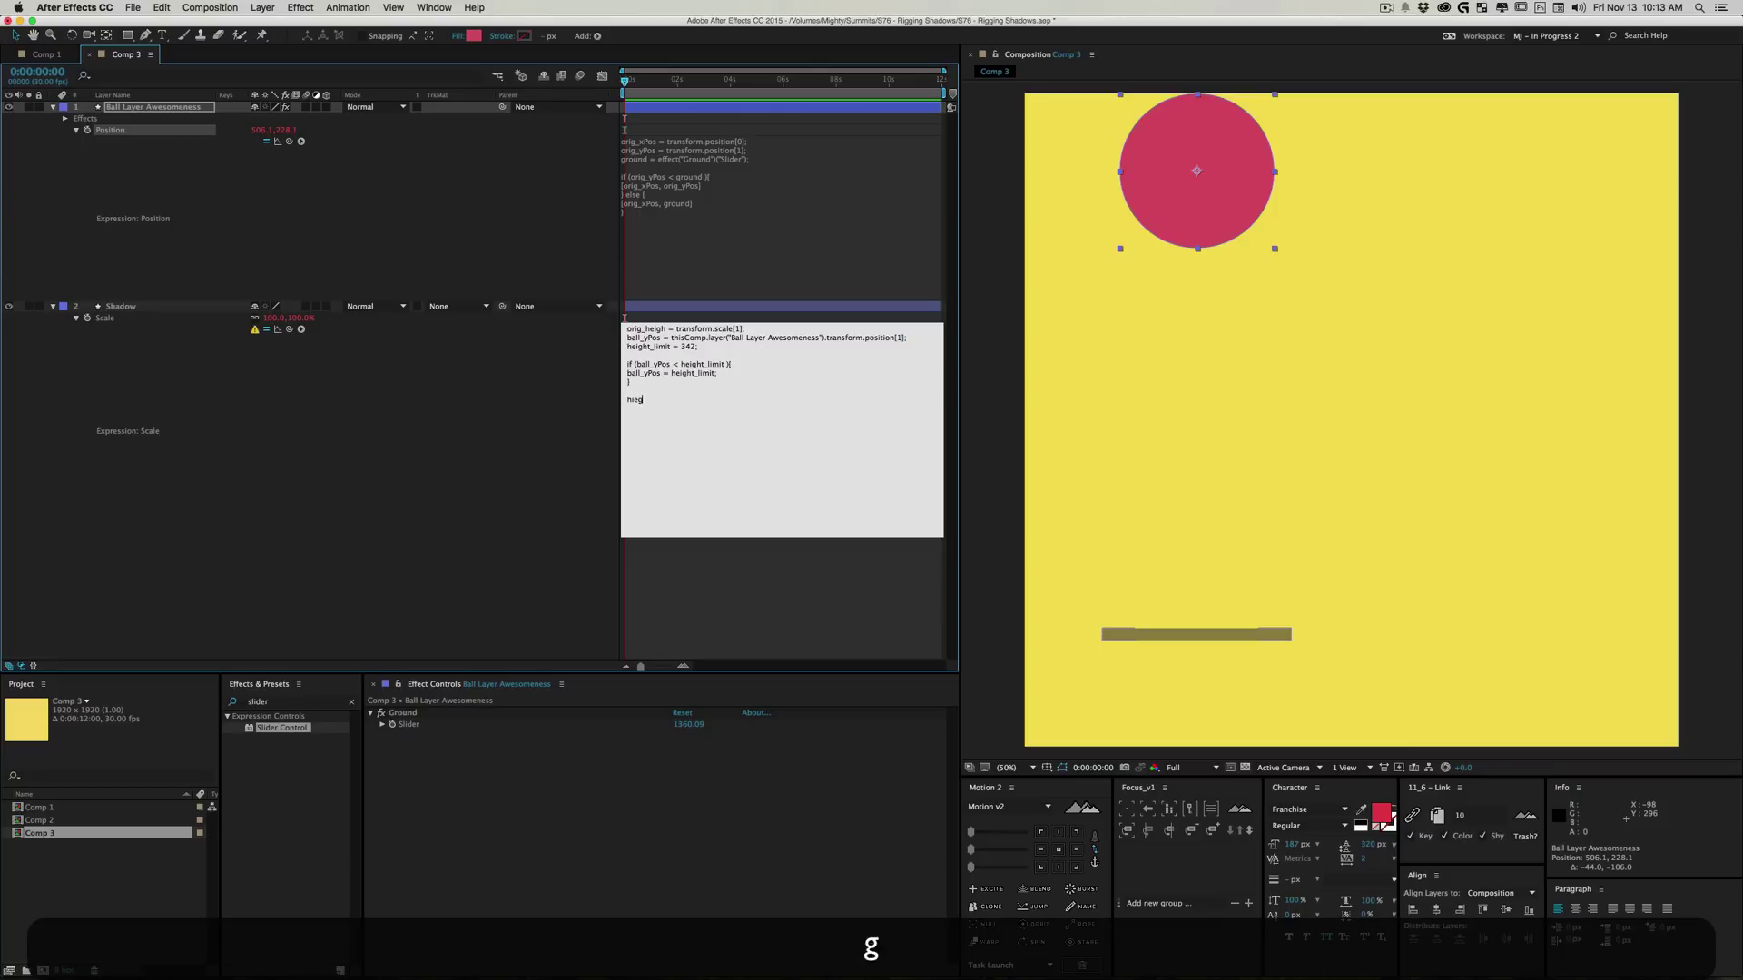
pyautogui.press('BackSpace')
pyautogui.press('BackSpace')
pyautogui.write('eight_differ')
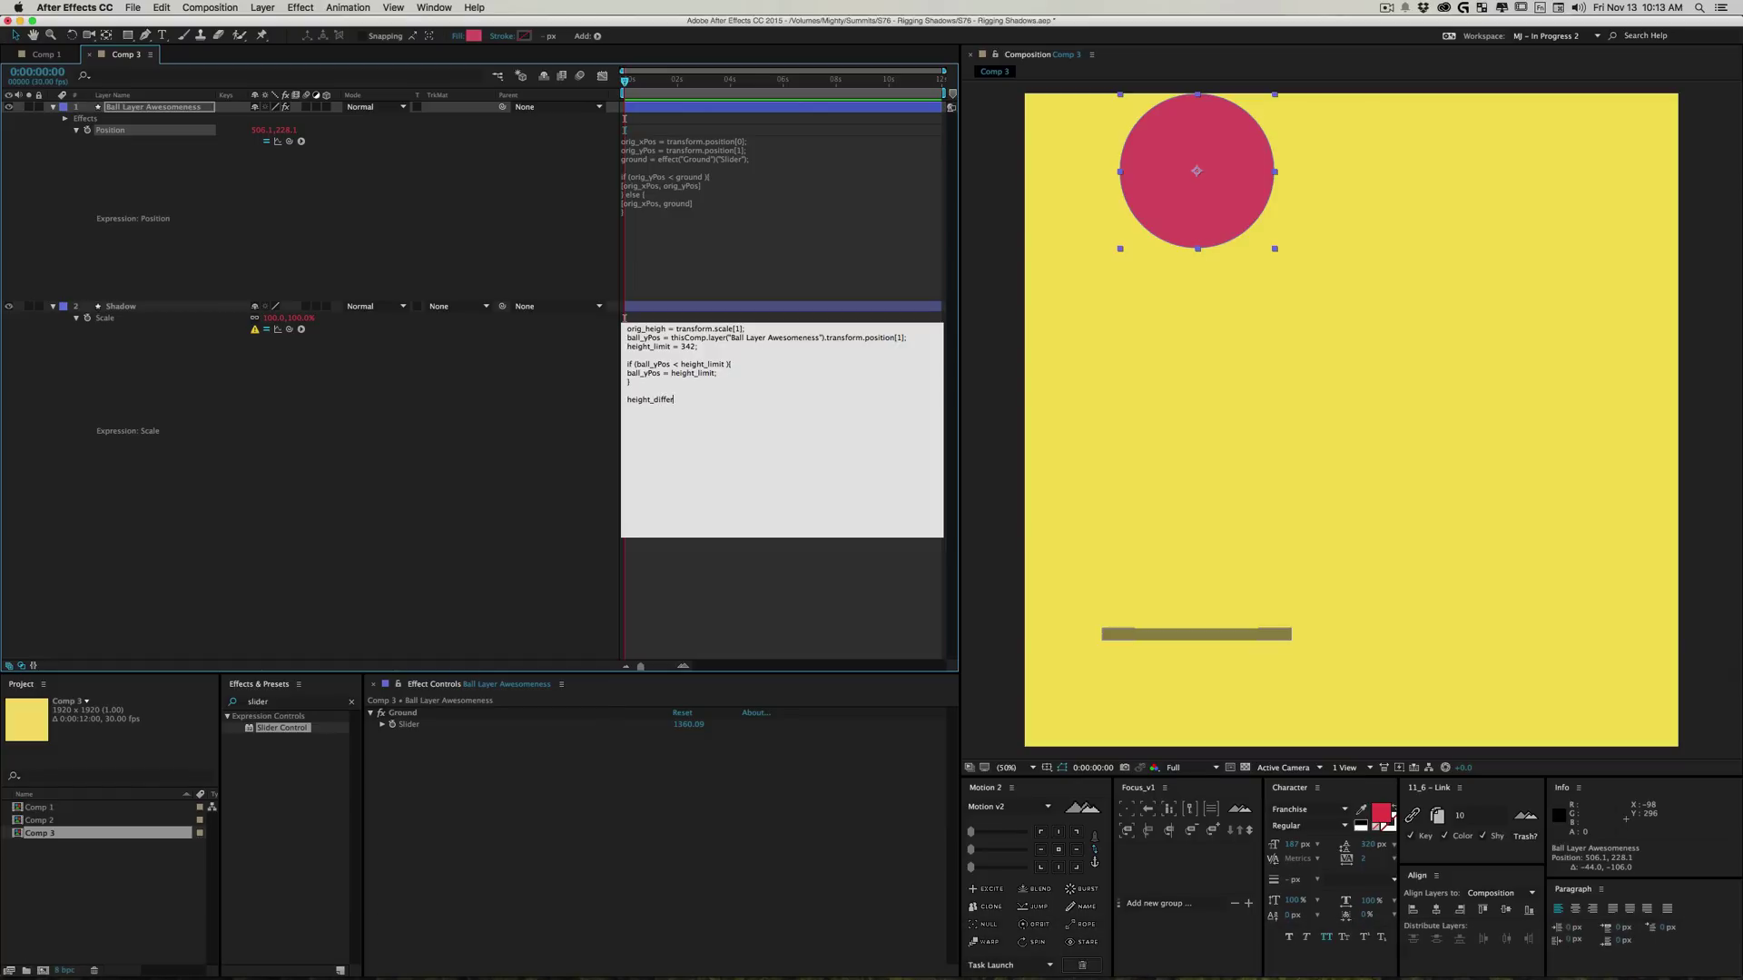
pyautogui.press('BackSpace')
pyautogui.write('= ')
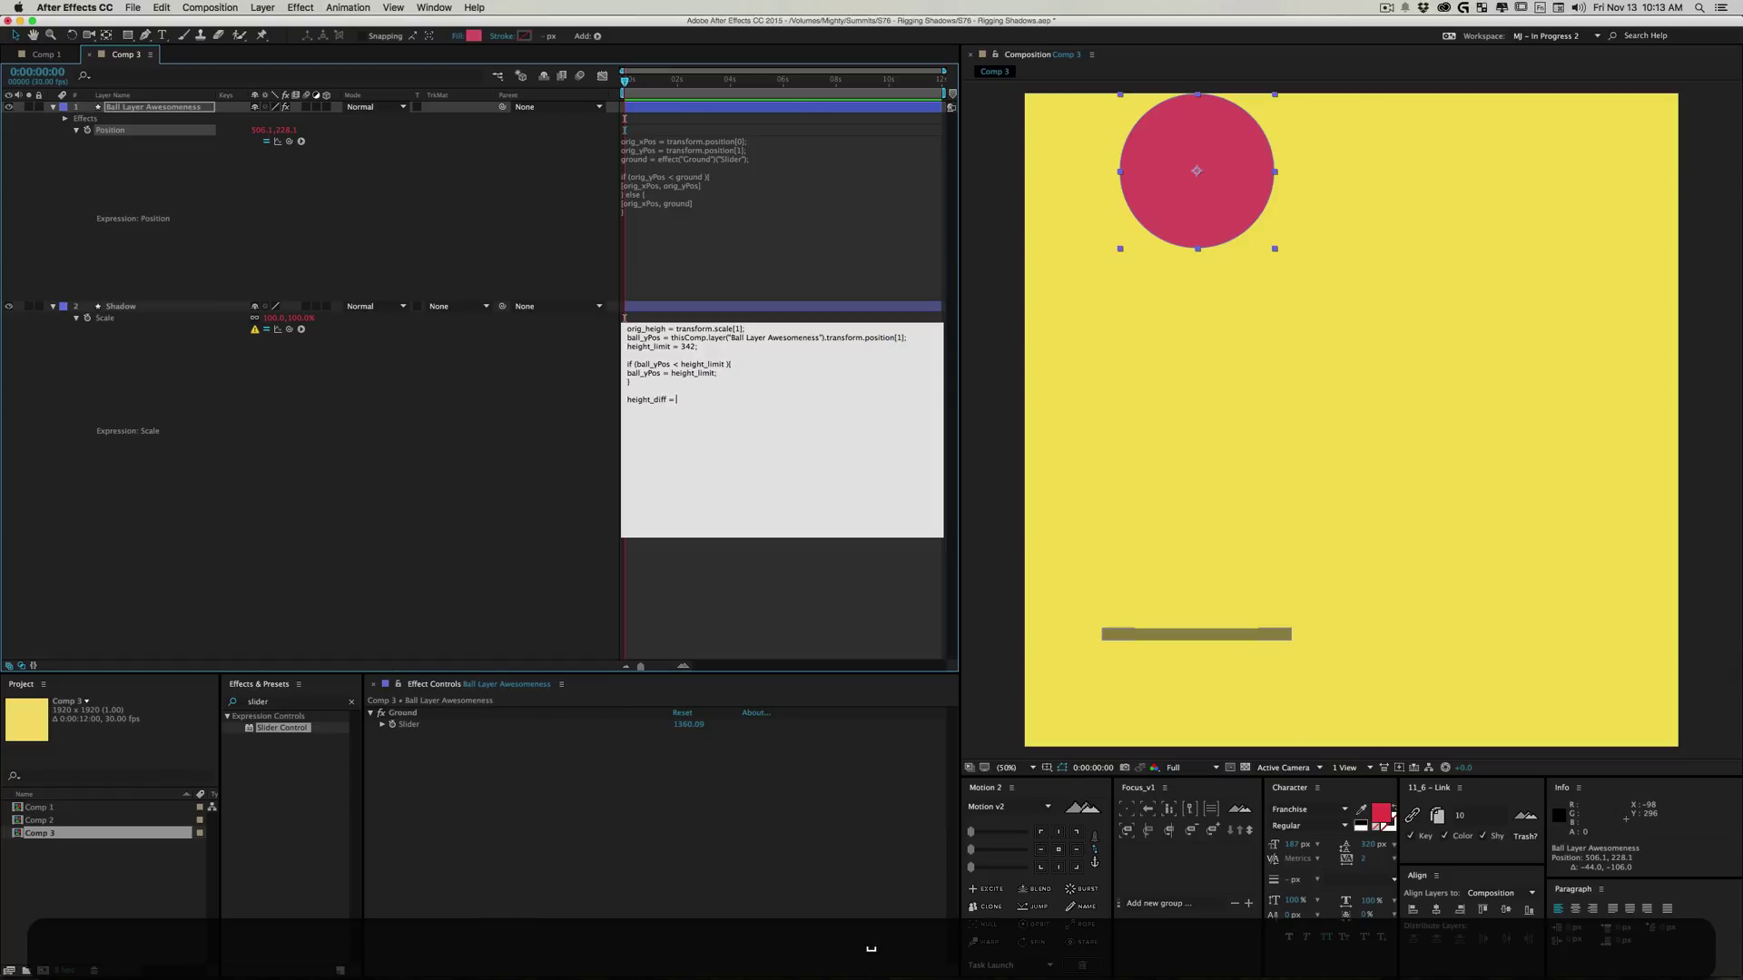
pyautogui.write('Math.abs()')
pyautogui.press('Left')
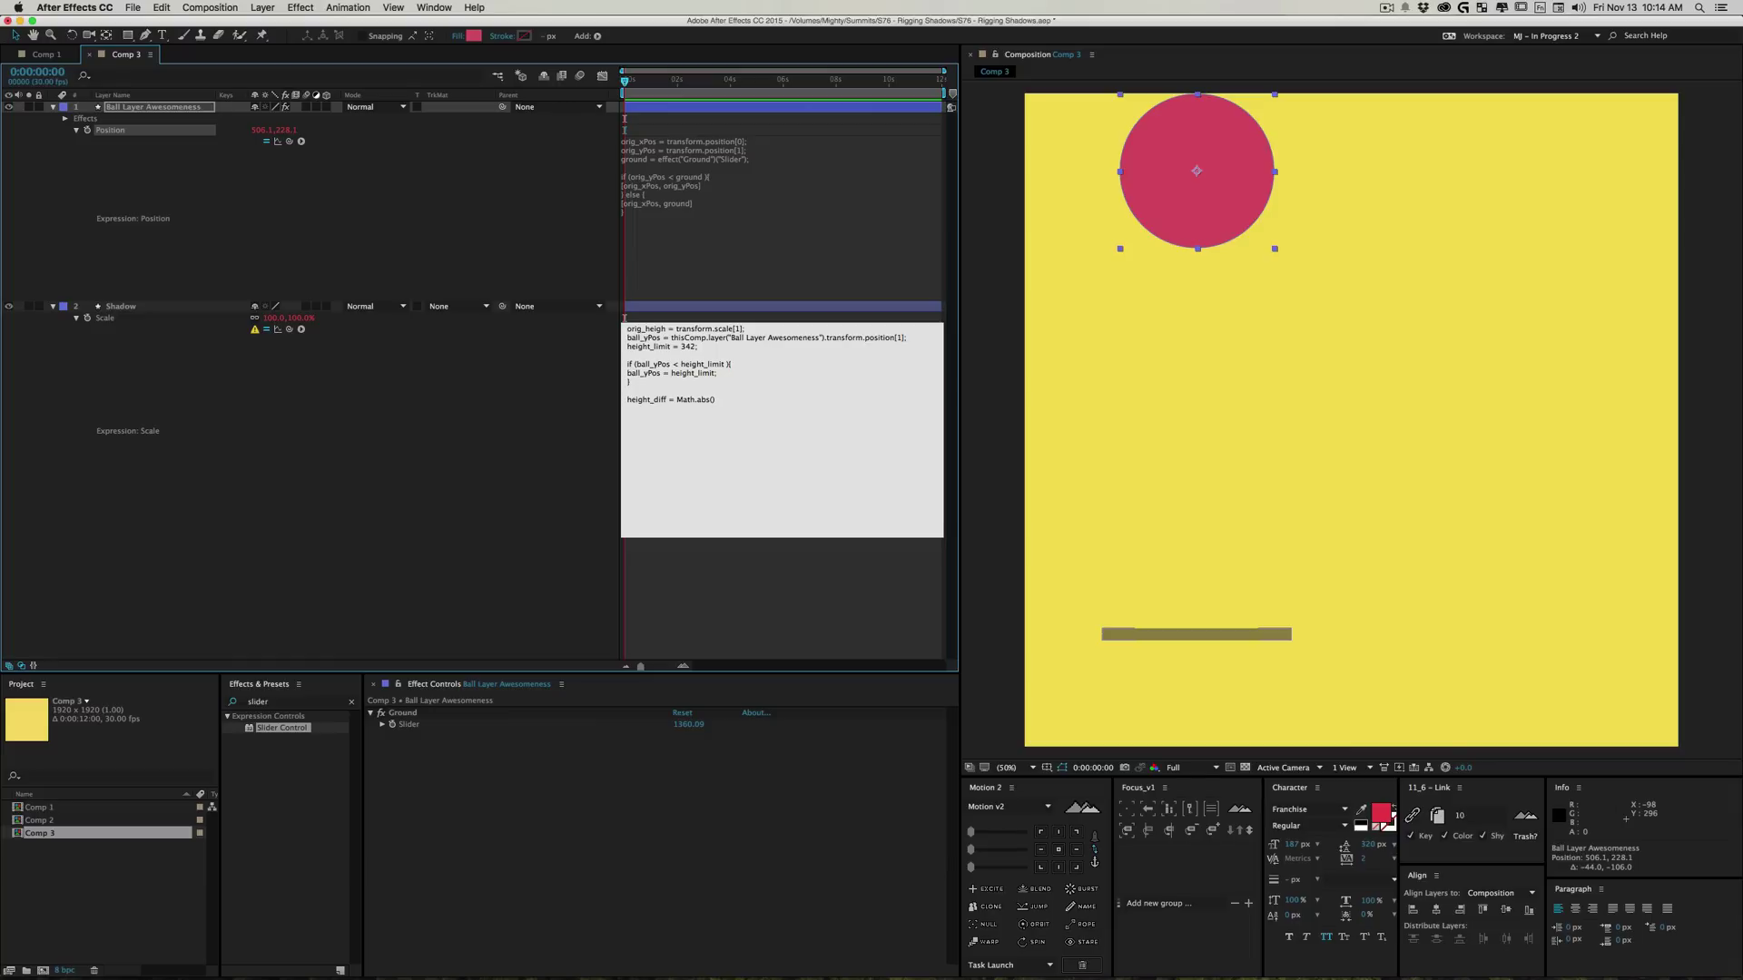
# Step: Fill the Math.abs call with ball_yPos - height_limit, end the line with a semicolon, and apply Shadow's Scale expression
pyautogui.write('ball_')
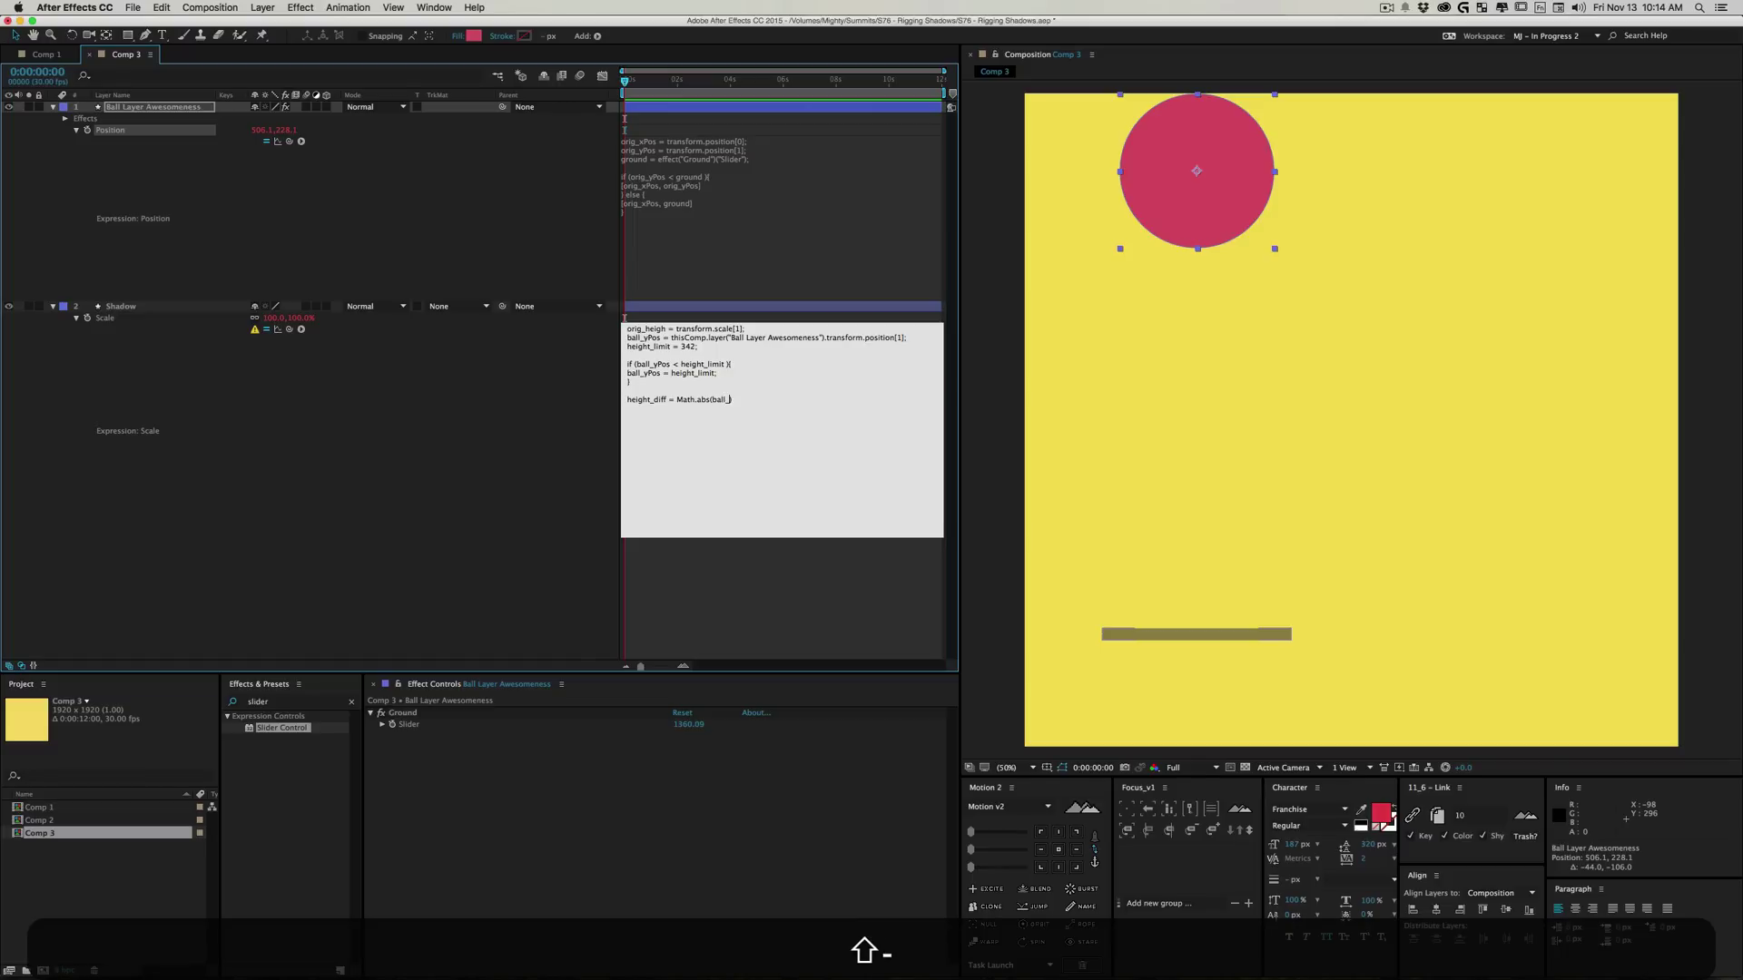
pyautogui.write('yPos - height')
pyautogui.write('_limit')
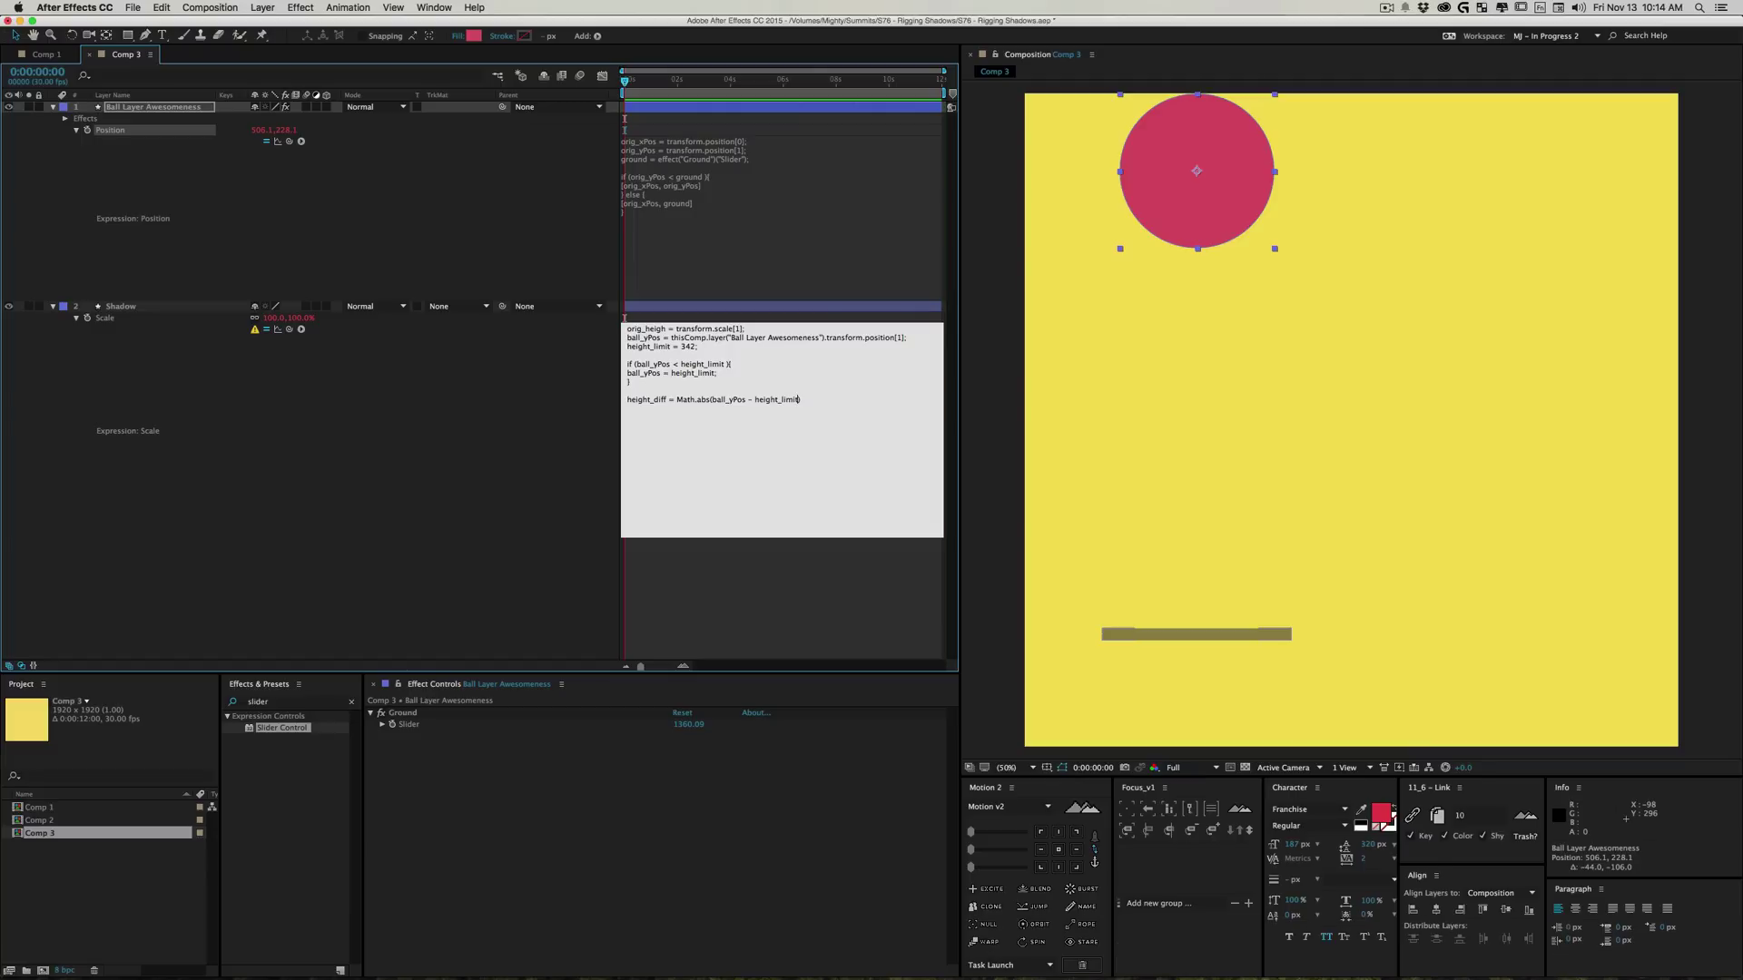
pyautogui.press('Right')
pyautogui.write(';')
pyautogui.click(505, 409)
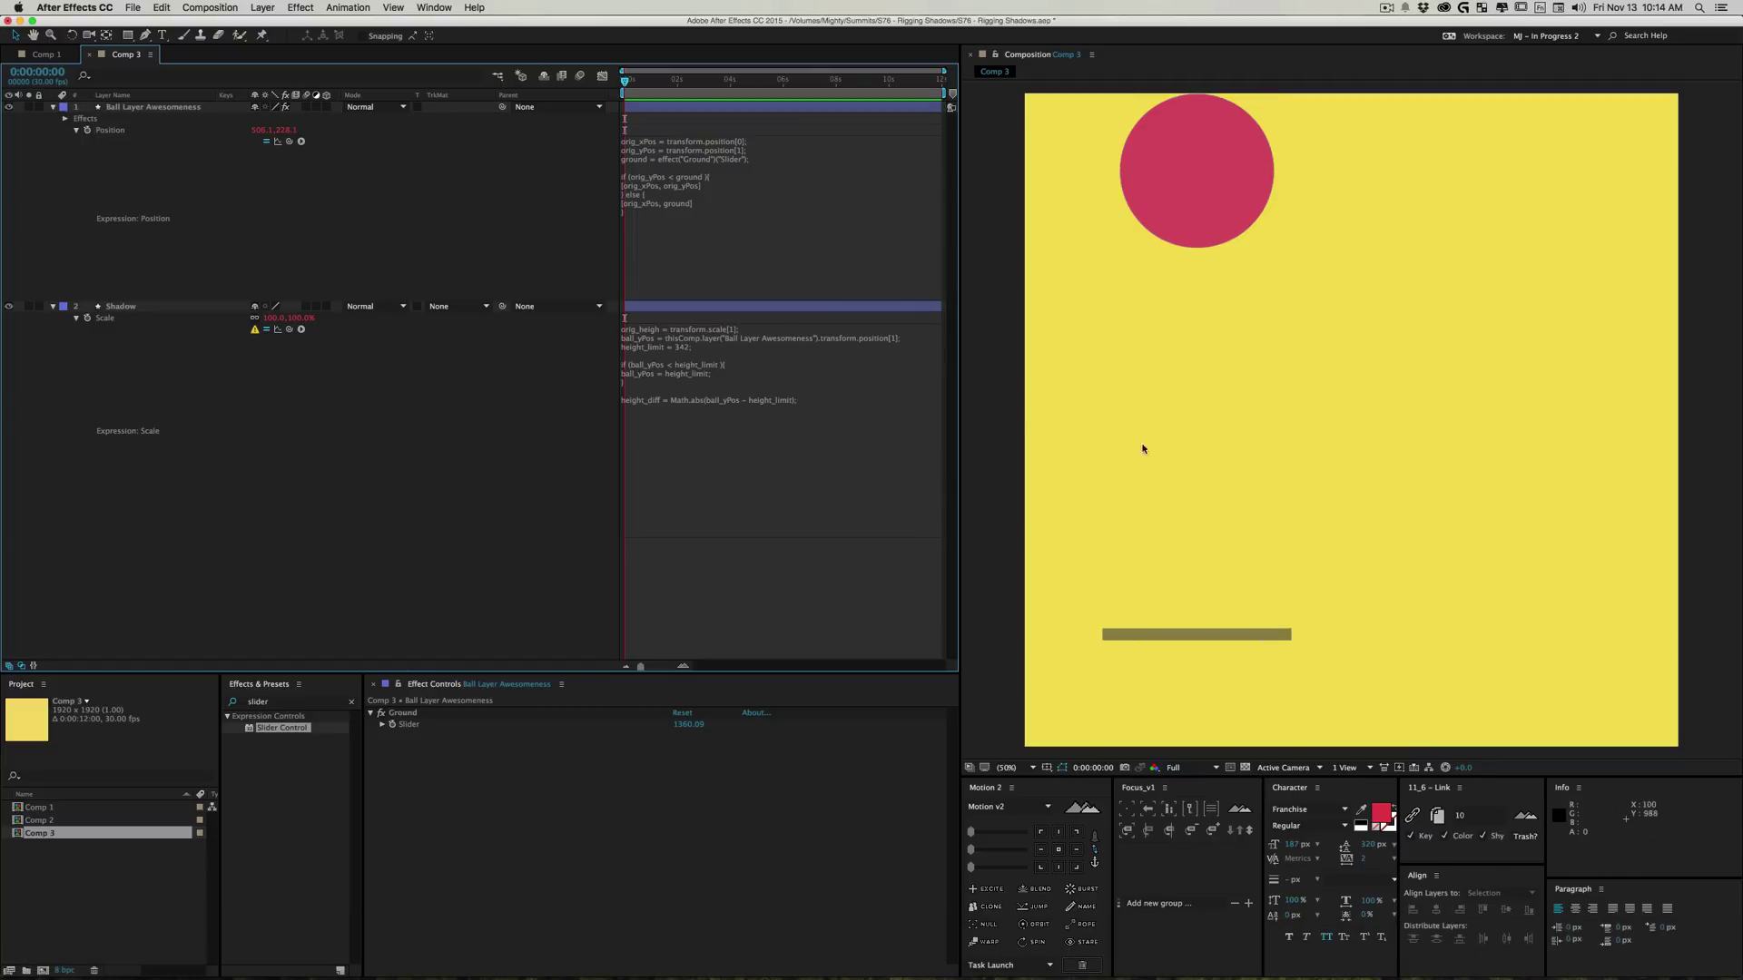
# Step: Create a paragraph text box beside the ball and enable an expression on its Source Text property
pyautogui.press('super+t')
pyautogui.moveTo(1332, 263); pyautogui.dragTo(1616, 411)
pyautogui.press('super')
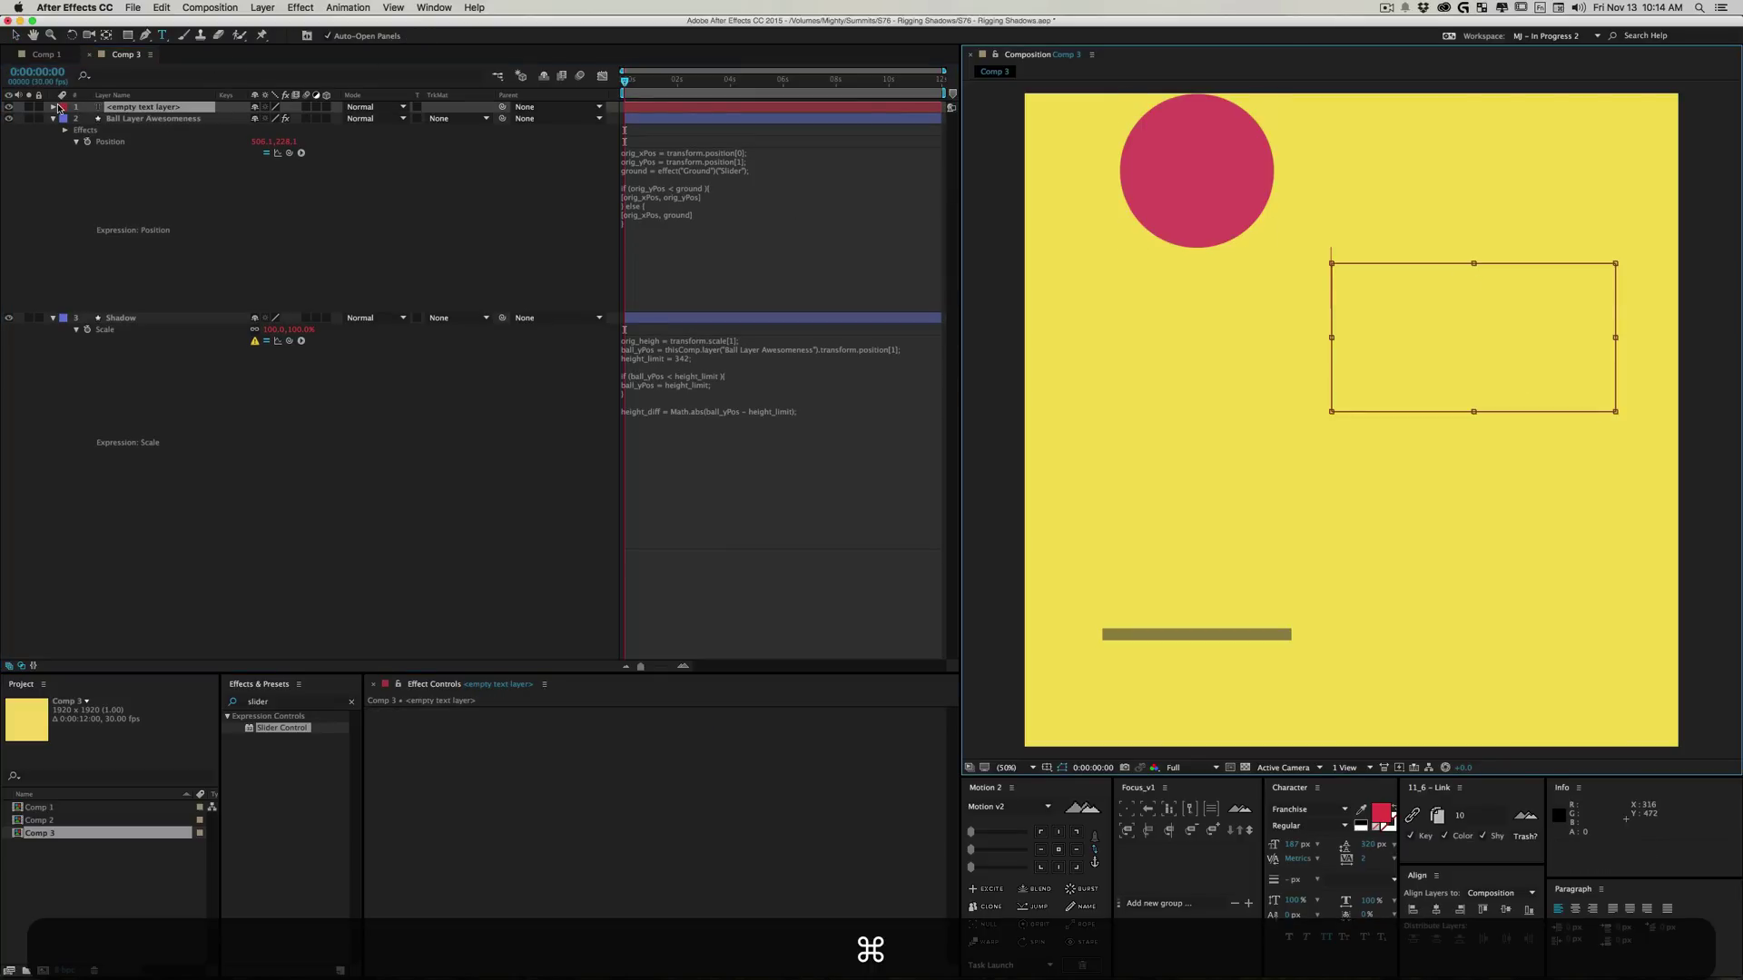
pyautogui.keyDown('super'); pyautogui.click(54, 108); pyautogui.keyUp('super')
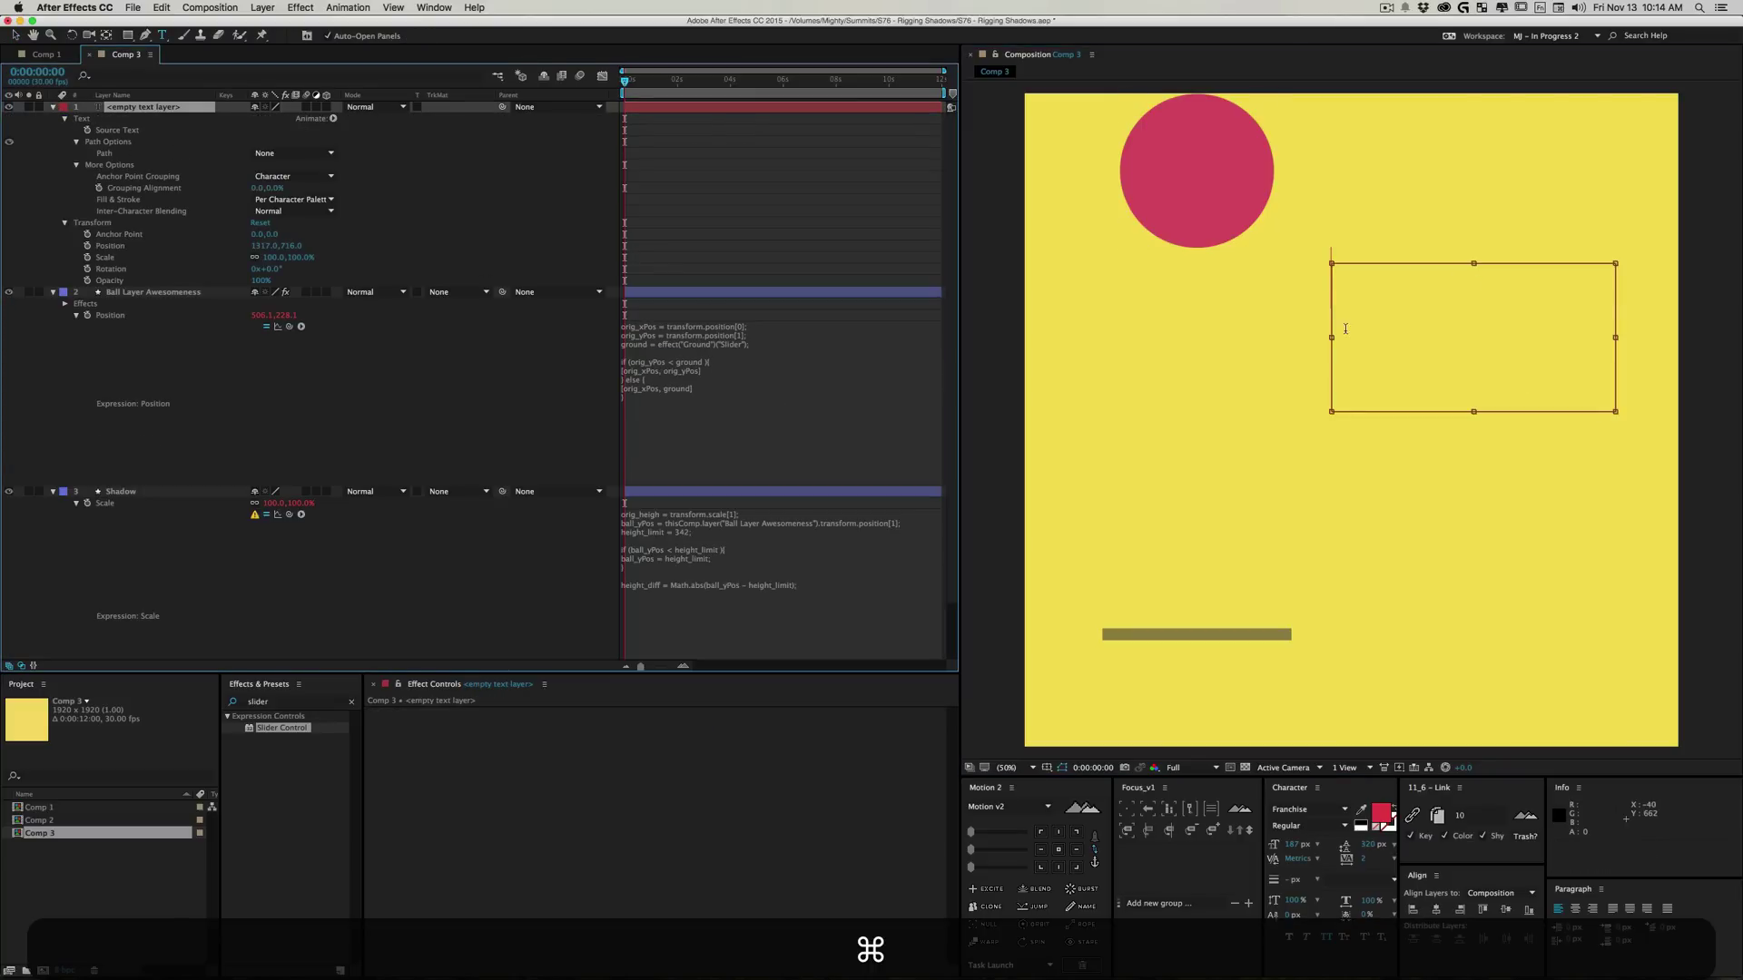
pyautogui.press('alt')
pyautogui.keyDown('alt'); pyautogui.click(87, 129); pyautogui.keyUp('alt')
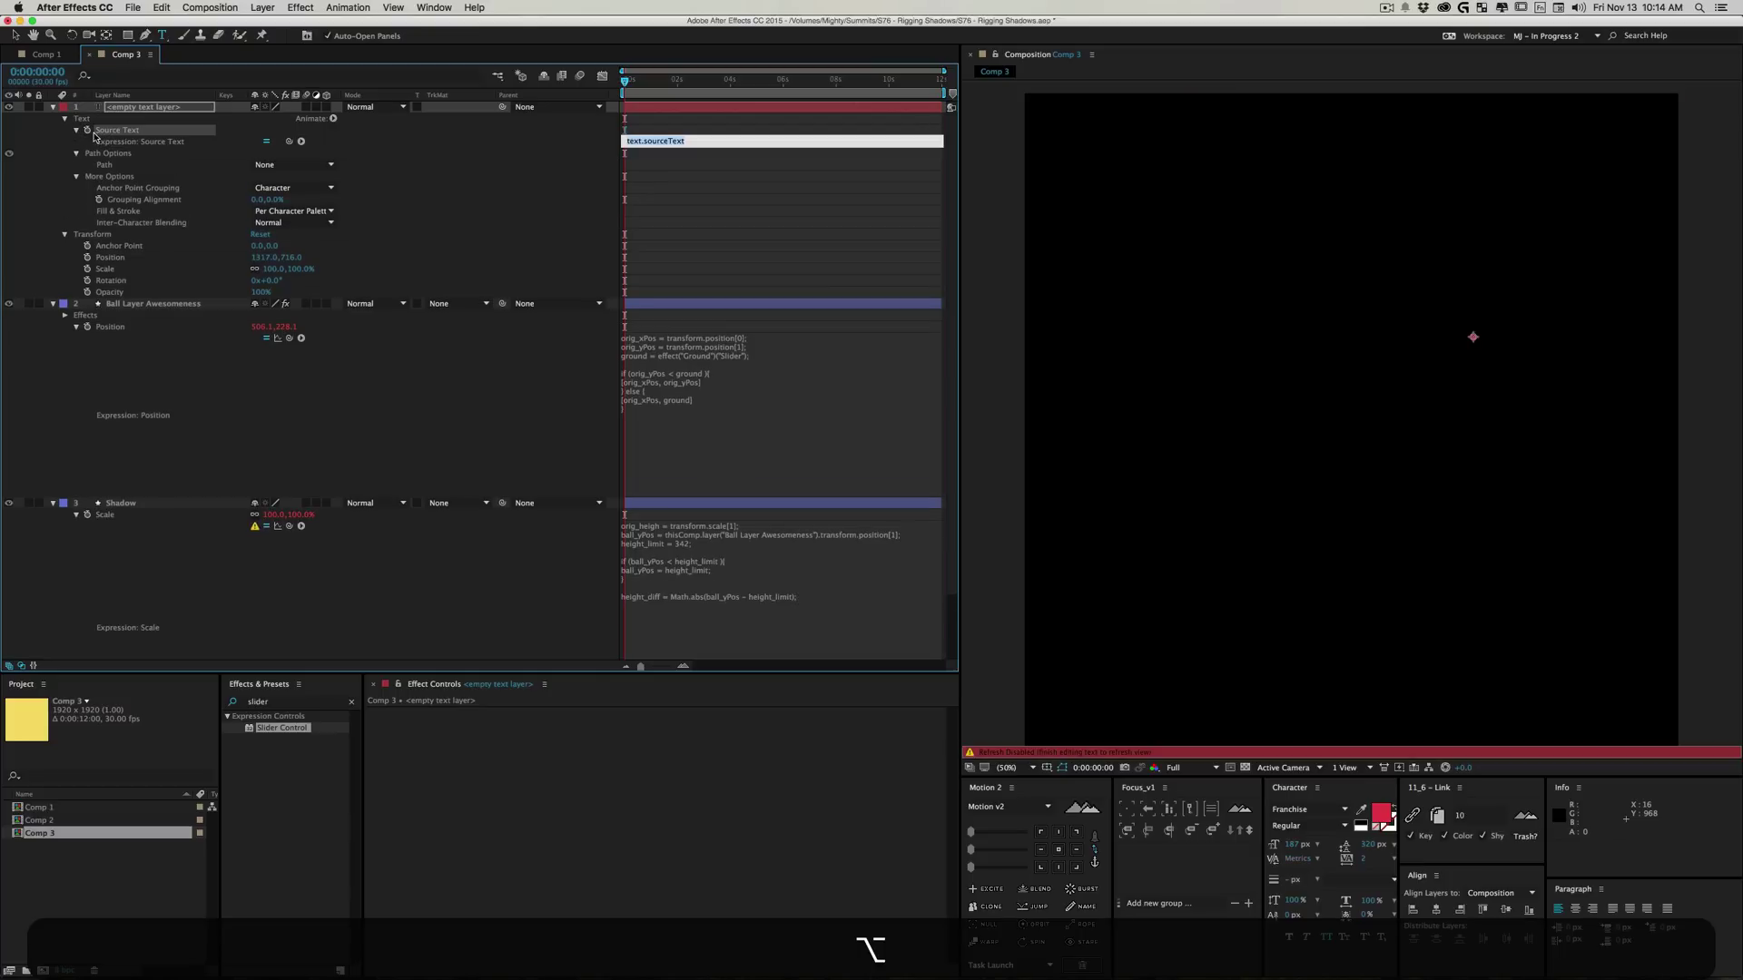
pyautogui.click(56, 164)
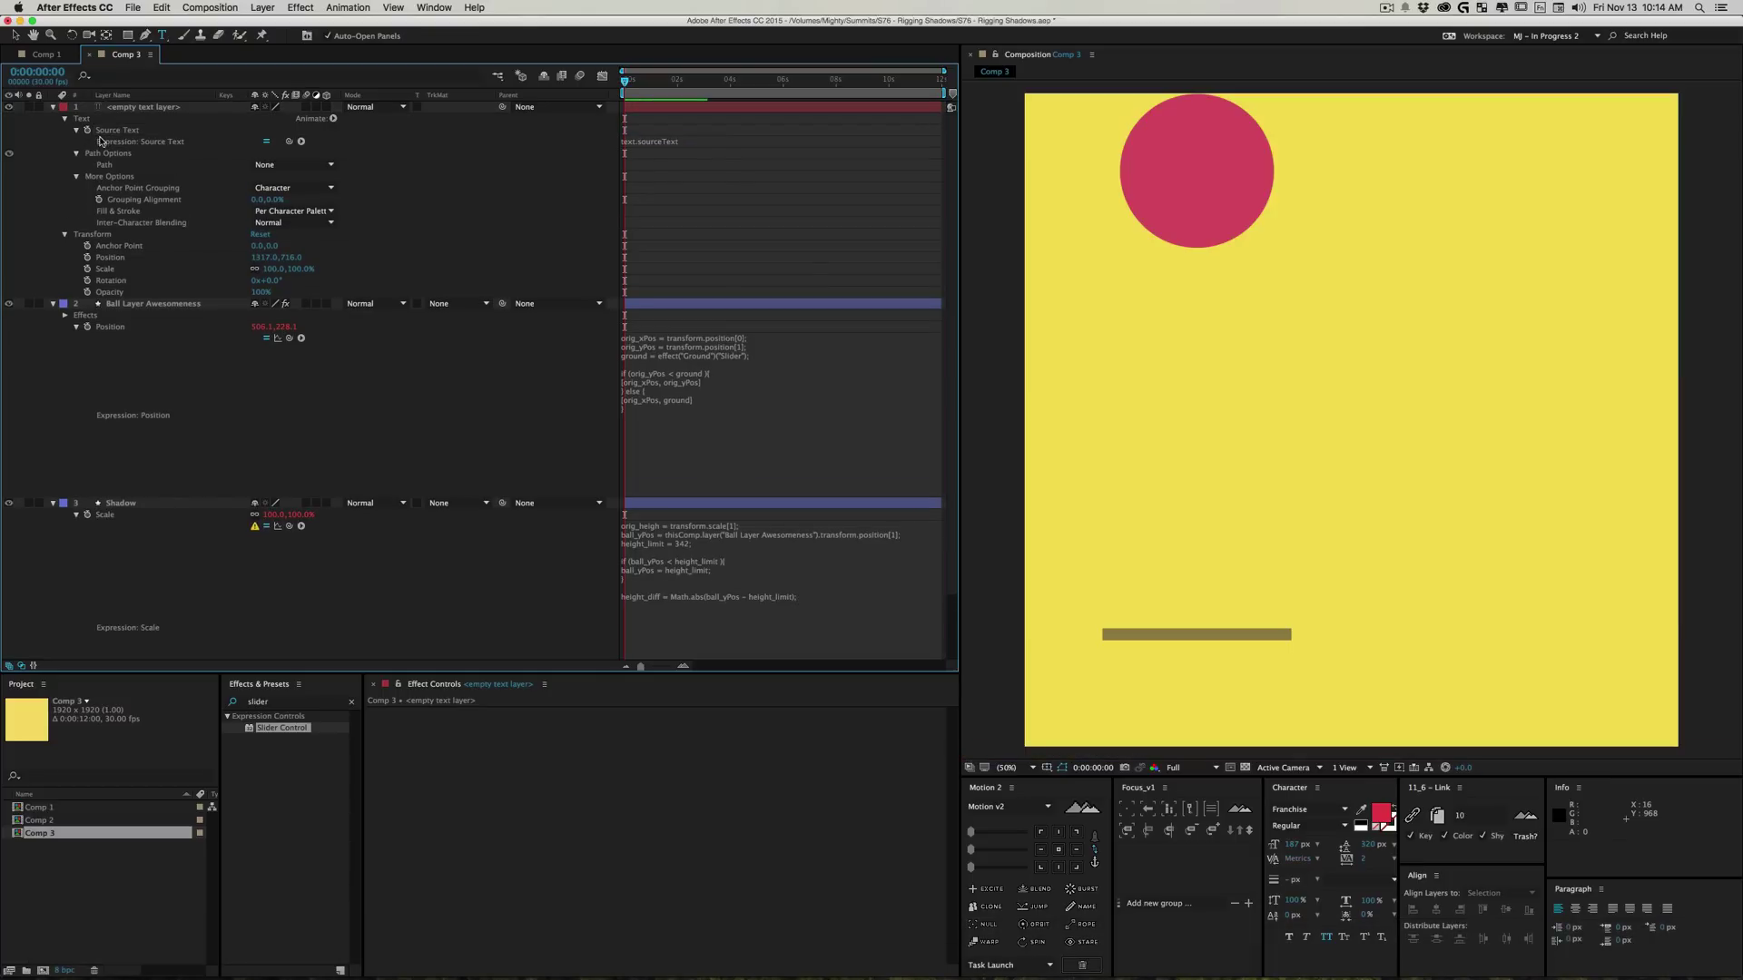
# Step: Copy Shadow's complete Scale expression into the text layer's Source Text expression and enlarge its expression field
pyautogui.click(823, 597)
pyautogui.moveTo(822, 597); pyautogui.dragTo(626, 525)
pyautogui.press('cmd+c')
pyautogui.click(647, 144)
pyautogui.press('cmd+v')
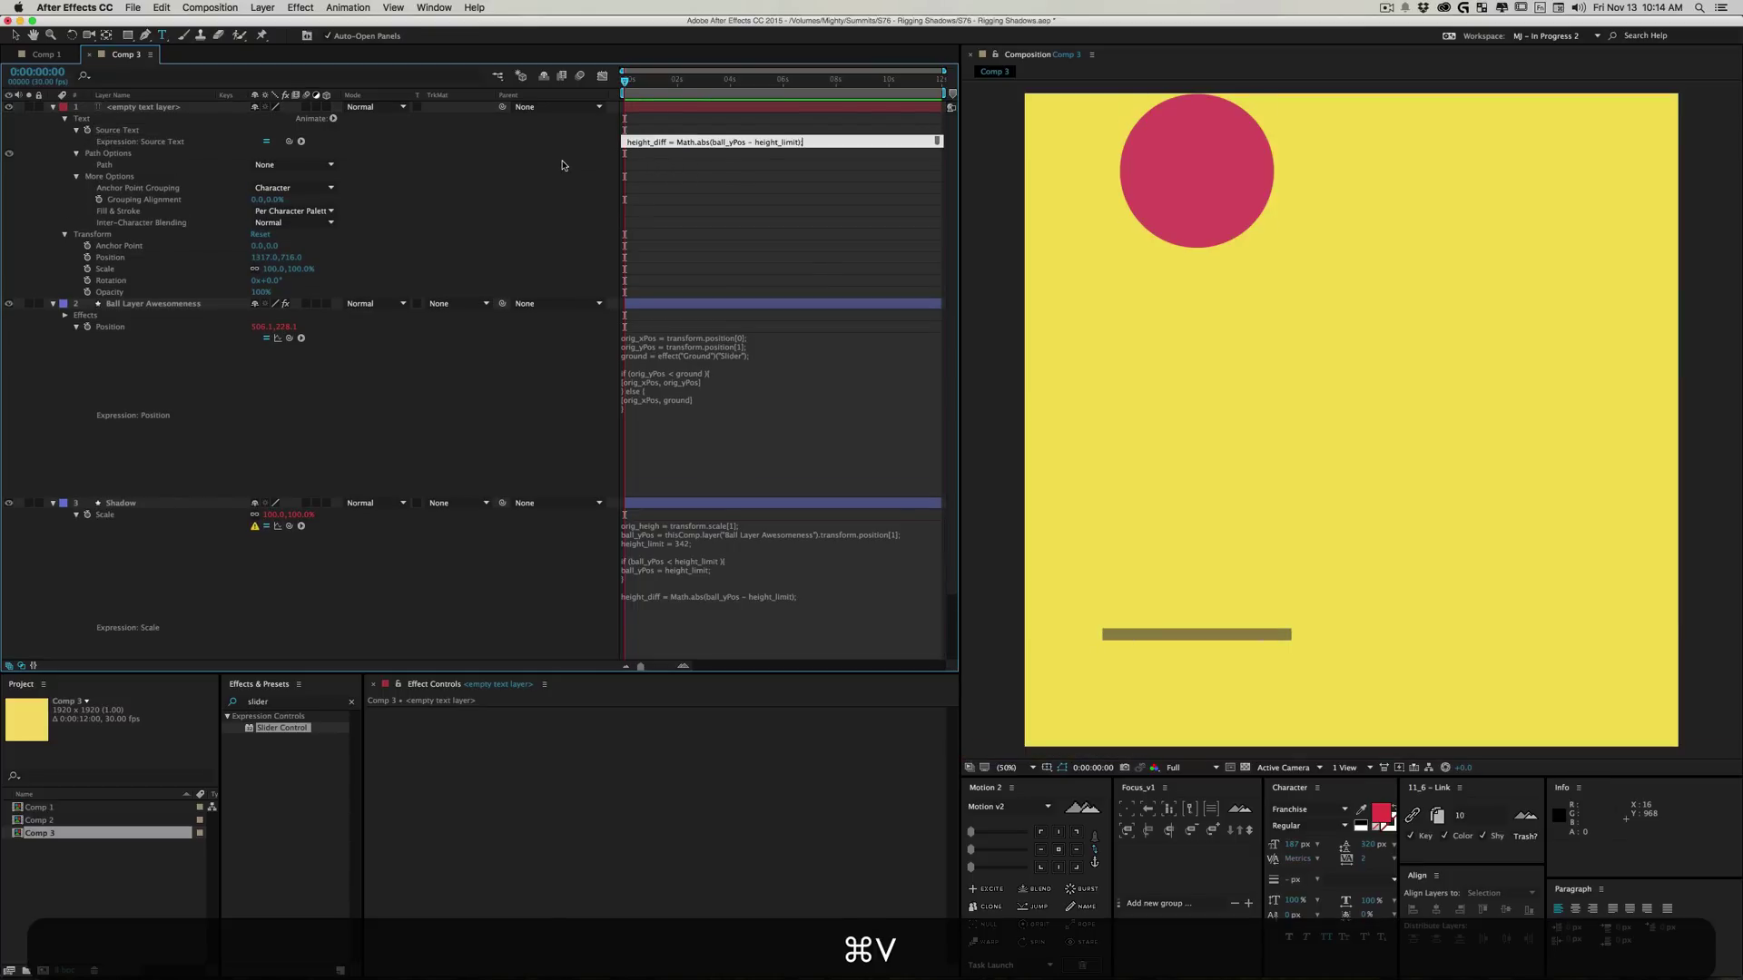
pyautogui.click(722, 203)
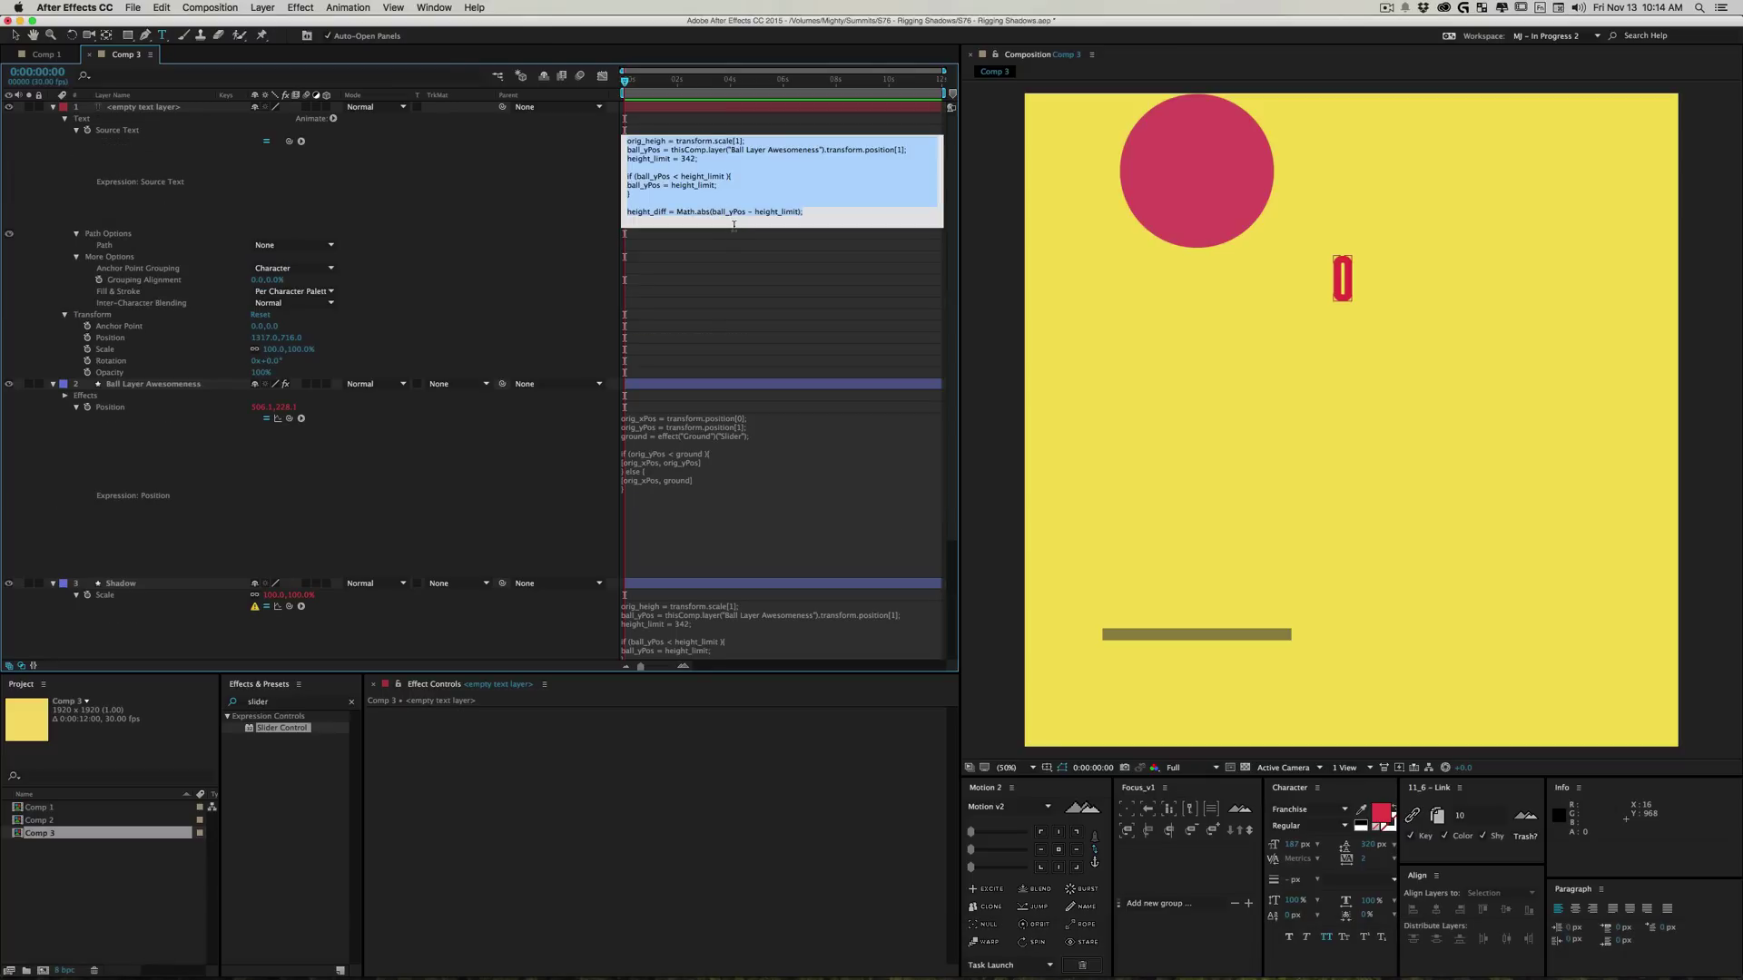
pyautogui.moveTo(735, 229); pyautogui.dragTo(731, 300)
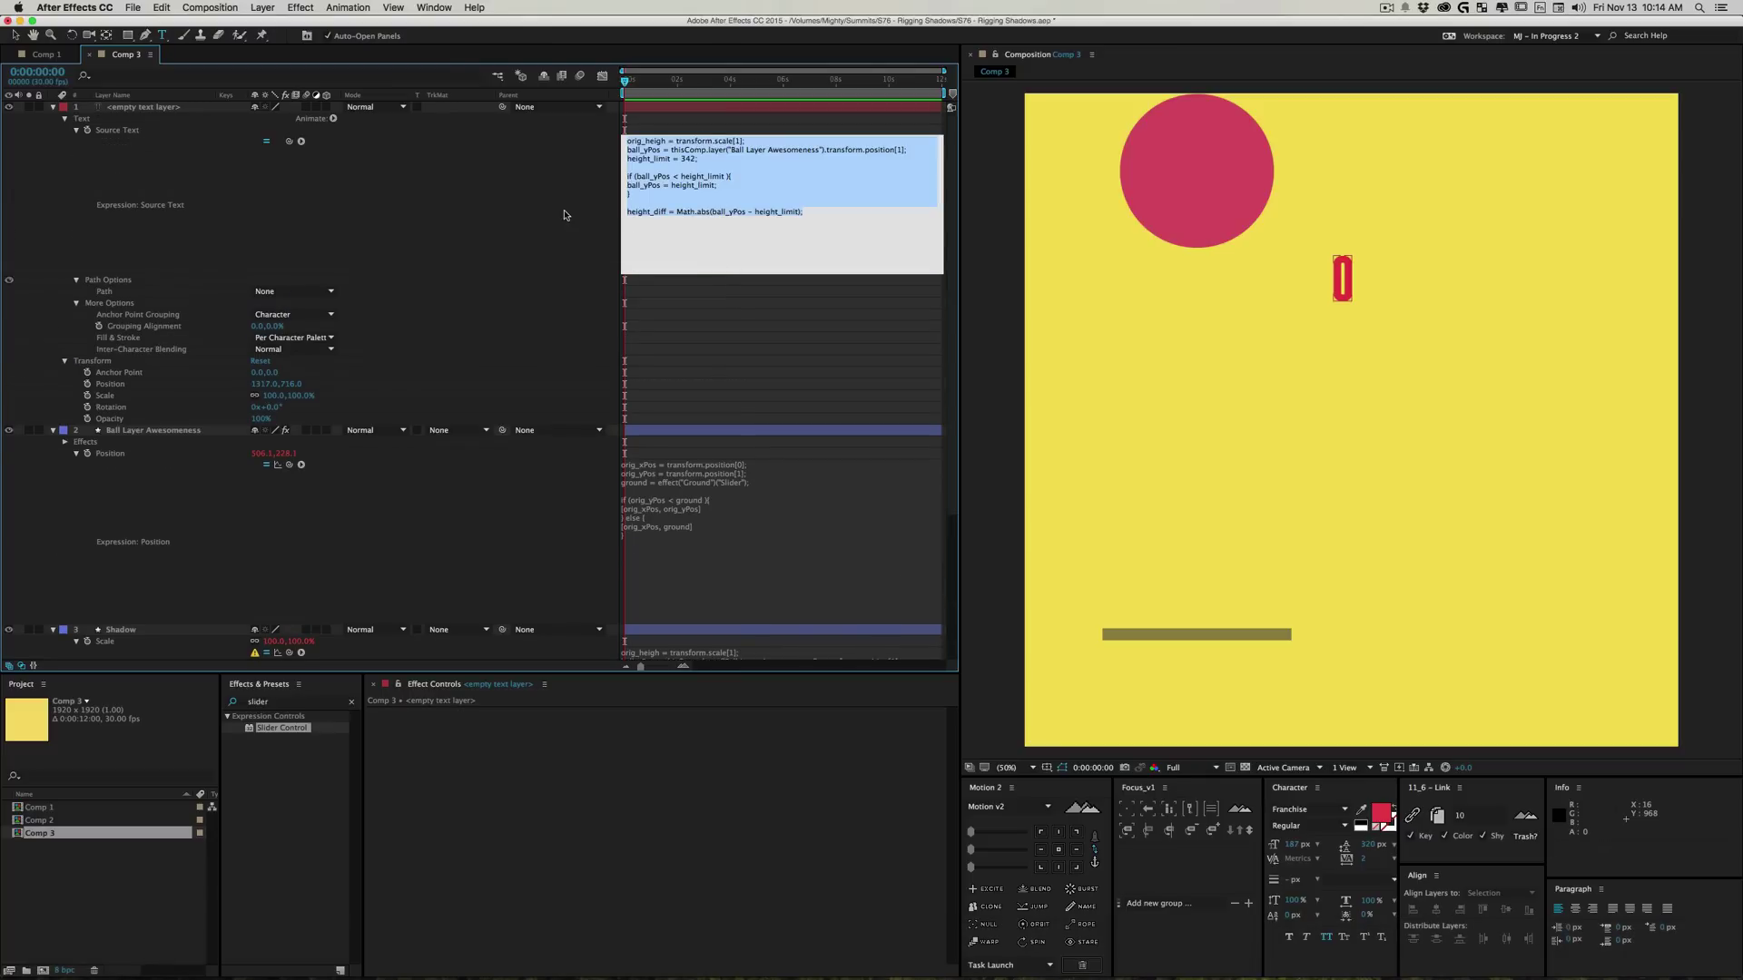
pyautogui.click(580, 192)
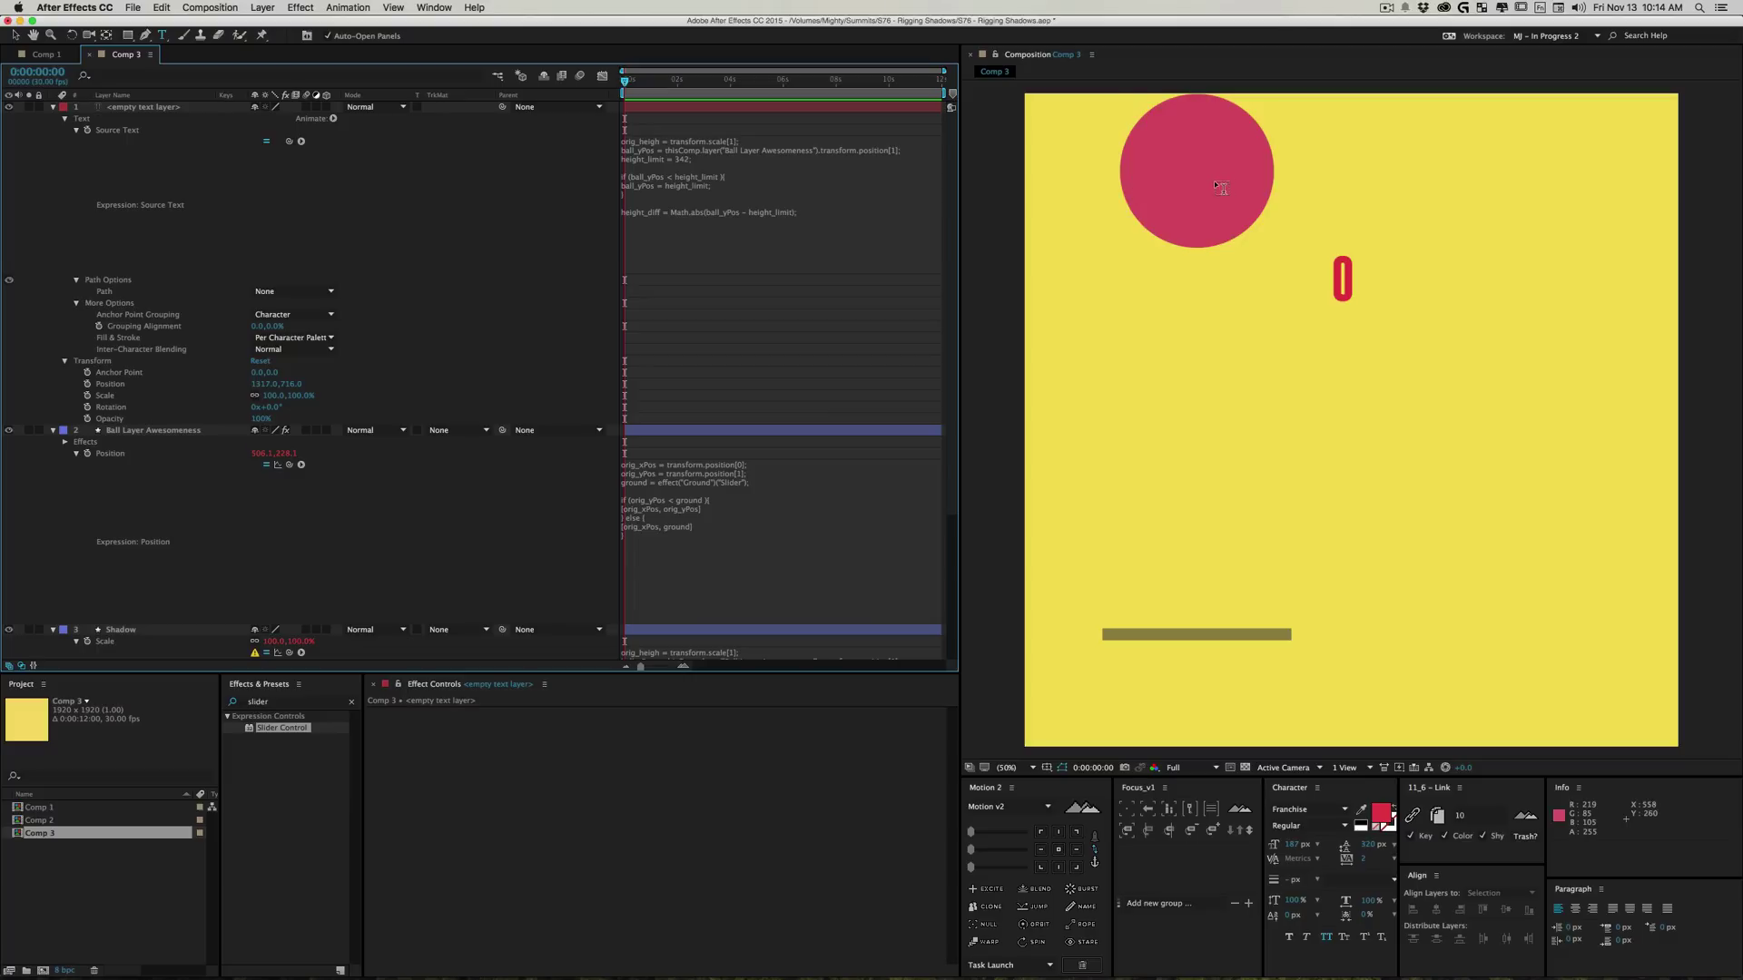
# Step: Lower the ball to about 420, 400 and insert thisComp.layer("Ball Layer Awesomeness") before transform.scale[1] in the Source Text expression
pyautogui.press('v')
pyautogui.moveTo(1205, 247)
pyautogui.mouseDown()
pyautogui.moveTo(1176, 389)
pyautogui.moveTo(1182, 488)
pyautogui.moveTo(1174, 190)
pyautogui.moveTo(1189, 274)
pyautogui.mouseUp()
pyautogui.click(670, 152)
pyautogui.press('Tab')
pyautogui.click(670, 153)
pyautogui.click(679, 158)
pyautogui.moveTo(670, 150); pyautogui.dragTo(821, 148)
pyautogui.press('super+c')
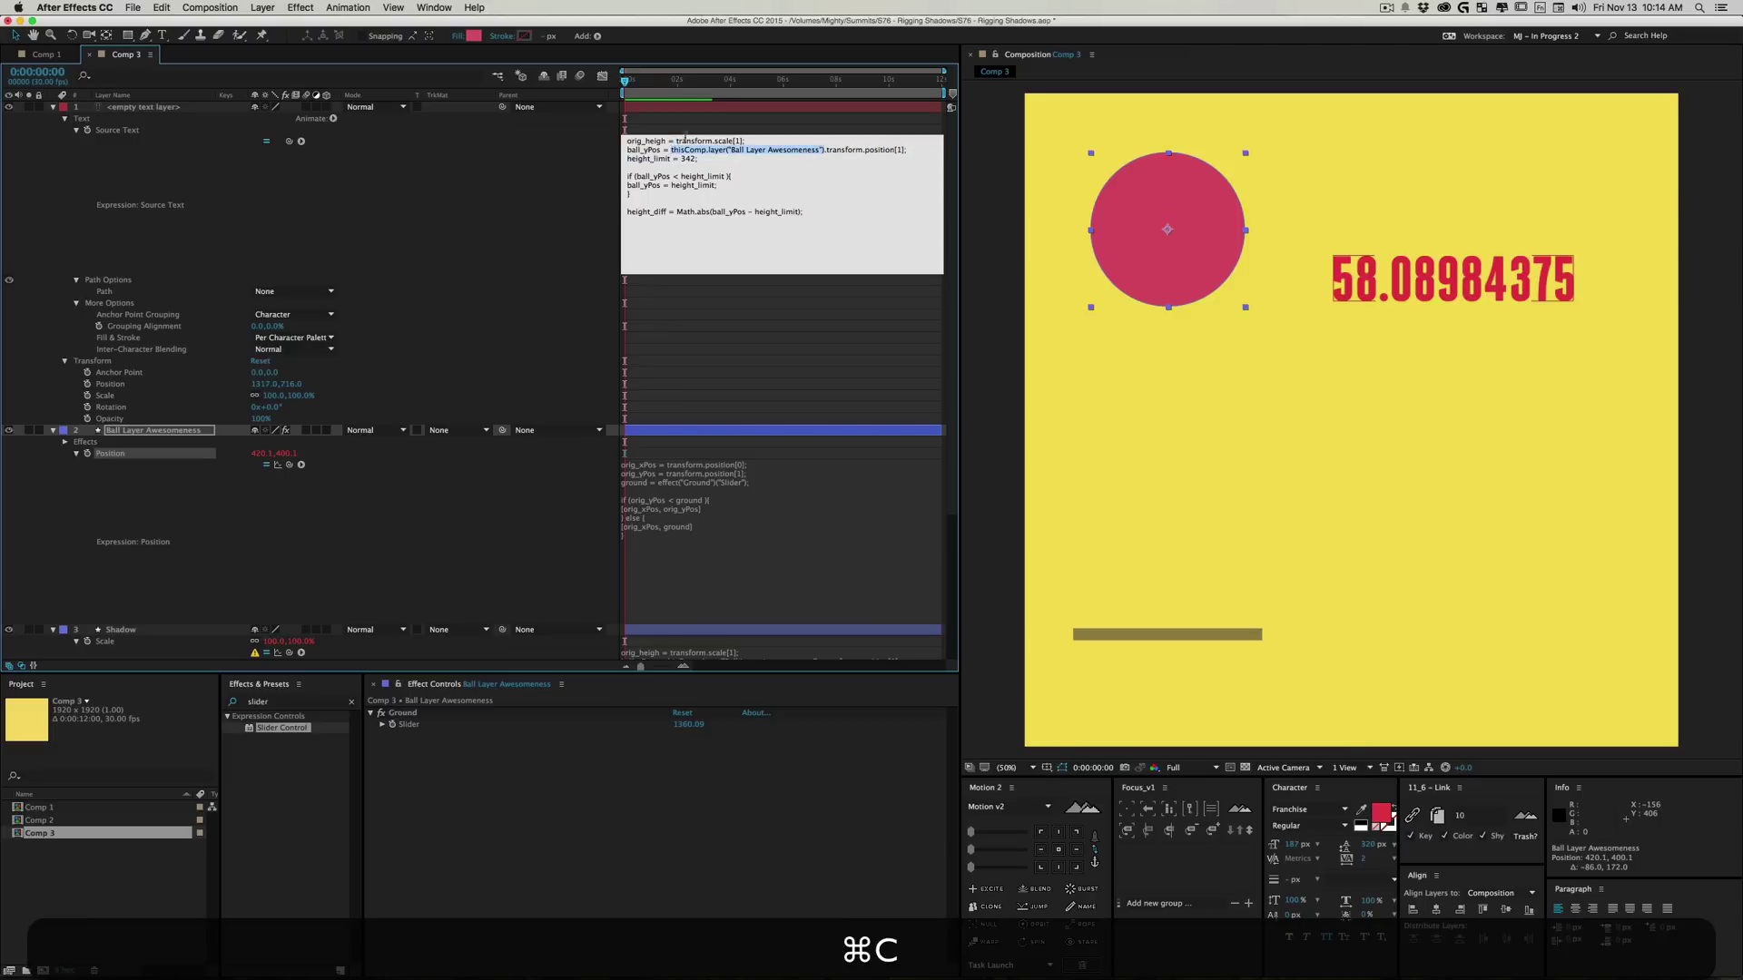
pyautogui.click(676, 142)
pyautogui.press('super+v')
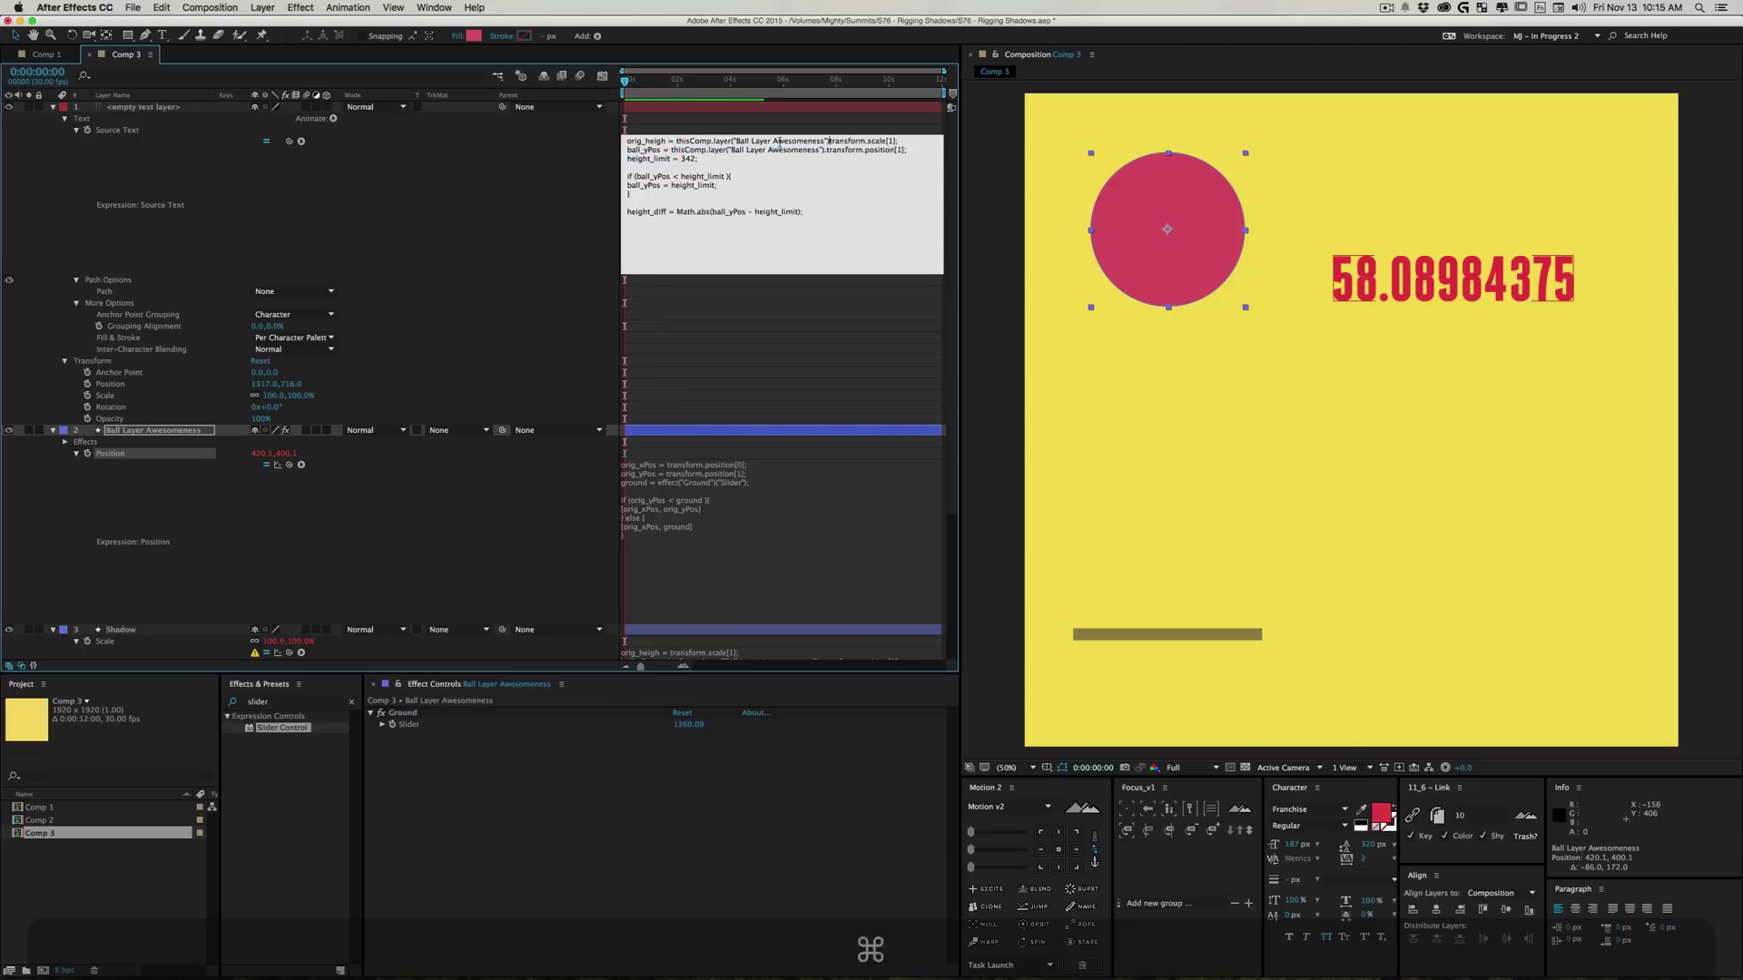
# Step: Change the layer name in the Source Text expression's orig_heigh line to Shadow and add a dot before transform
pyautogui.moveTo(824, 141); pyautogui.dragTo(738, 140)
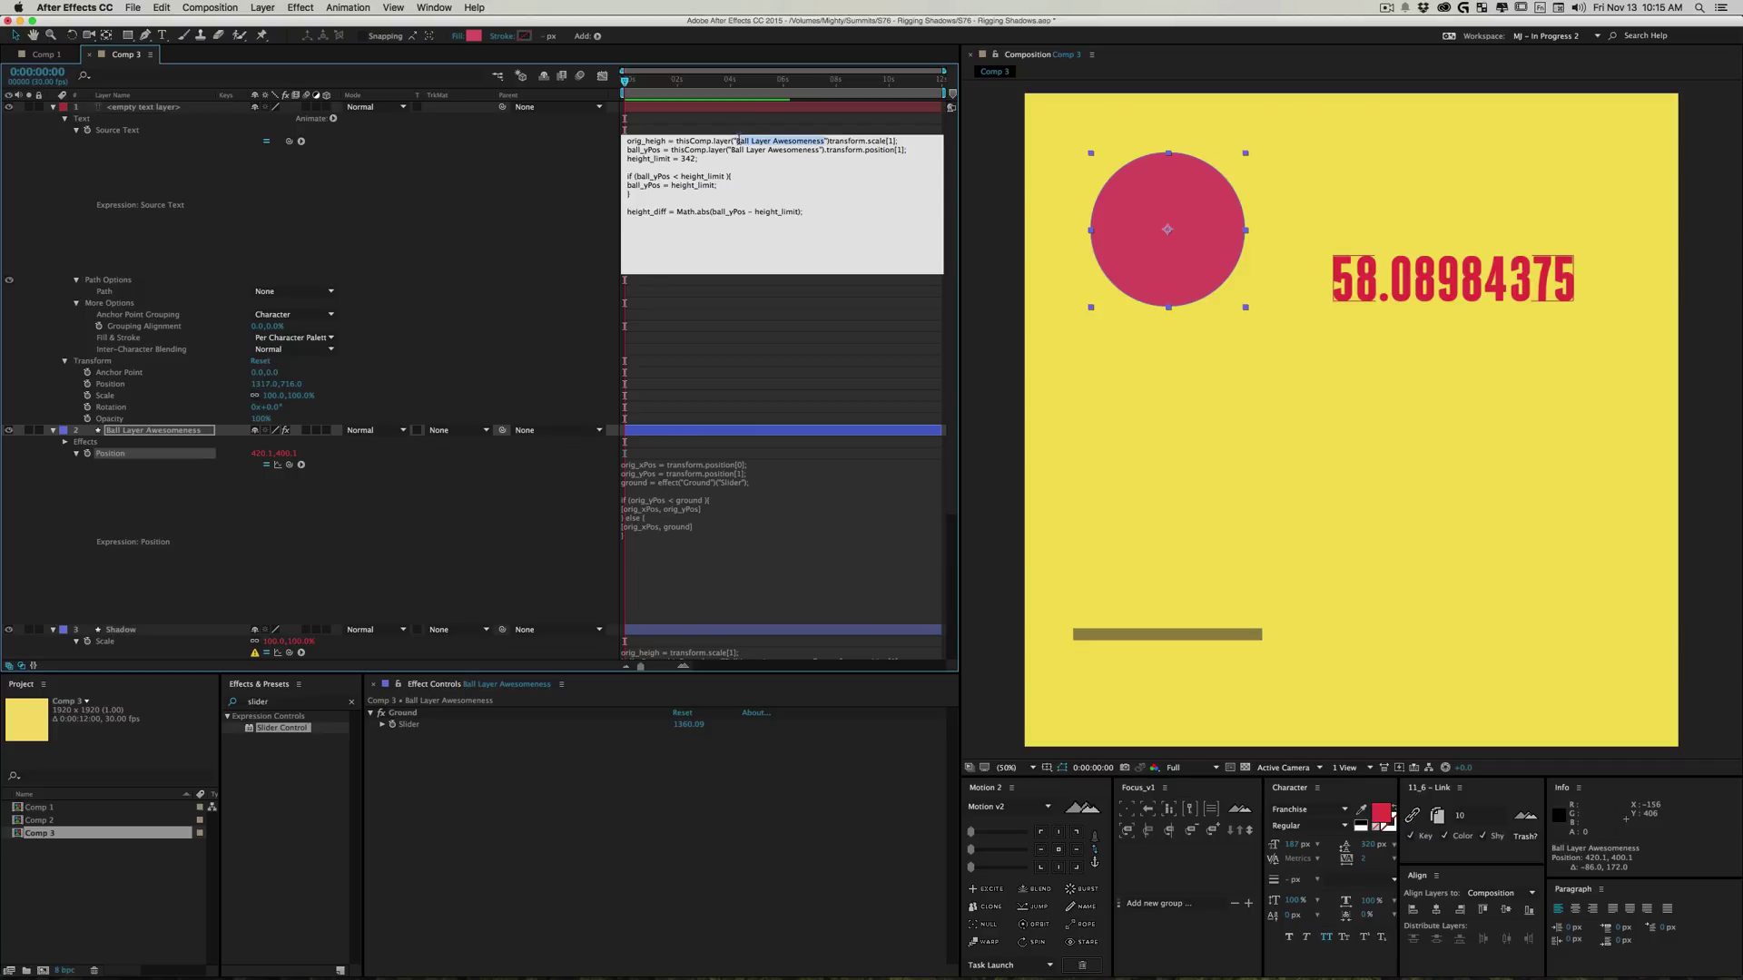
pyautogui.press('shift')
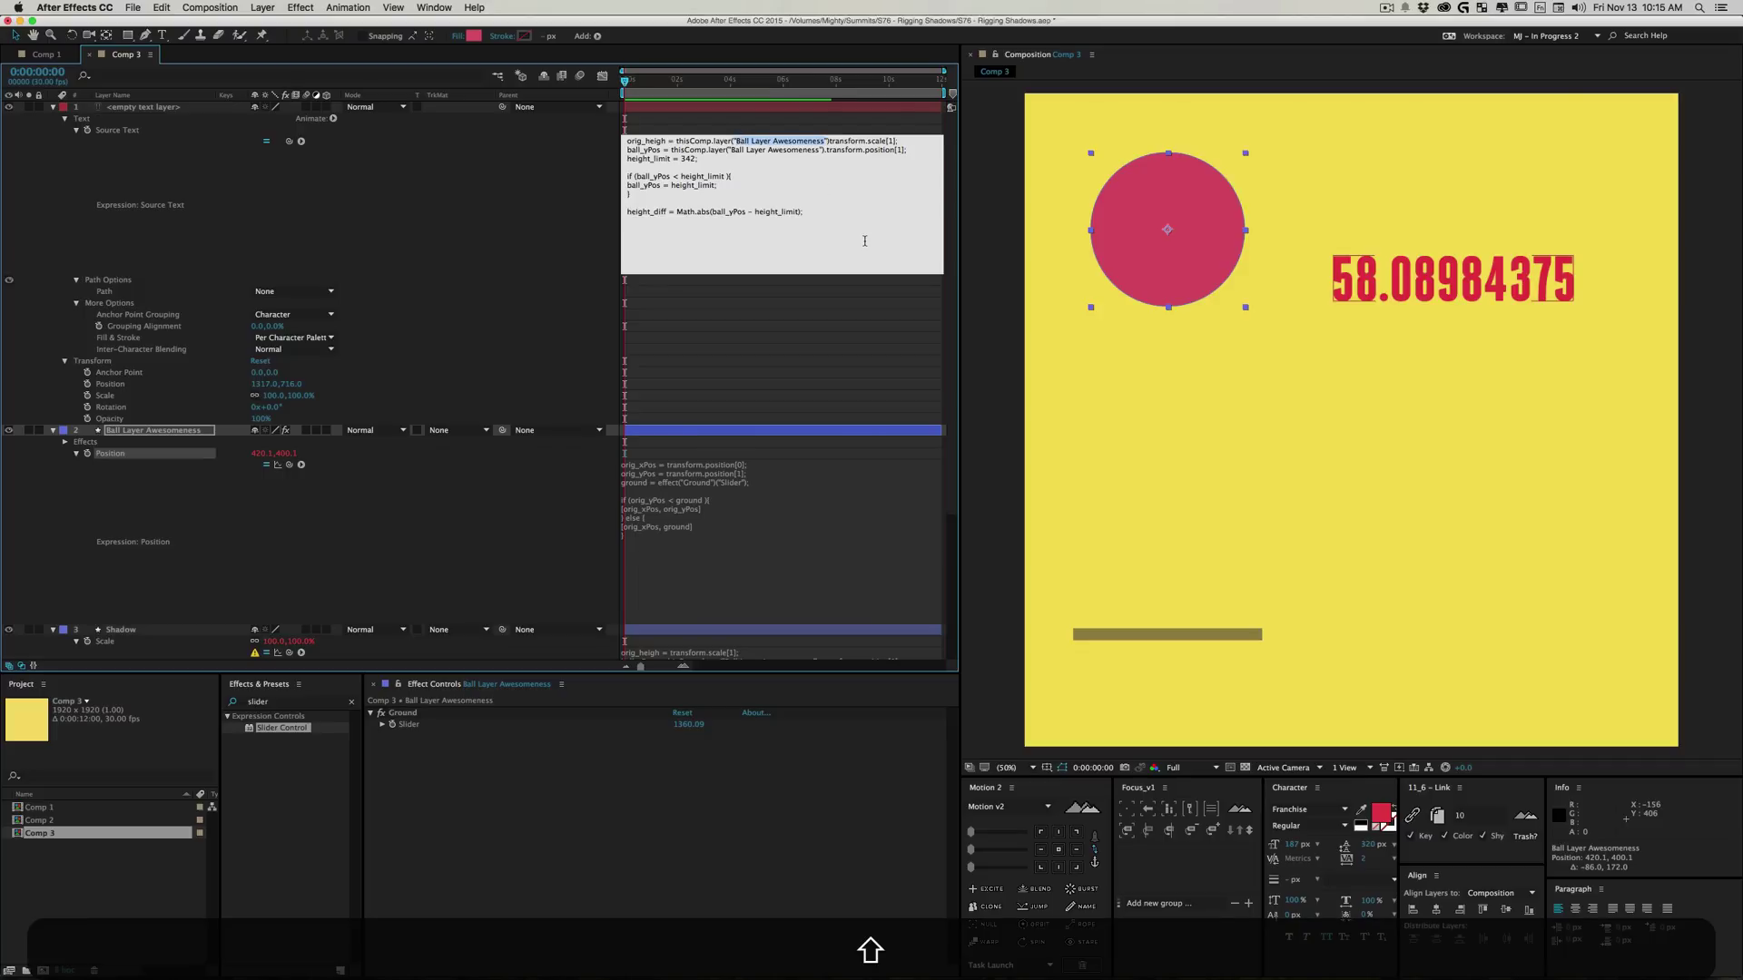
pyautogui.write('Shadow')
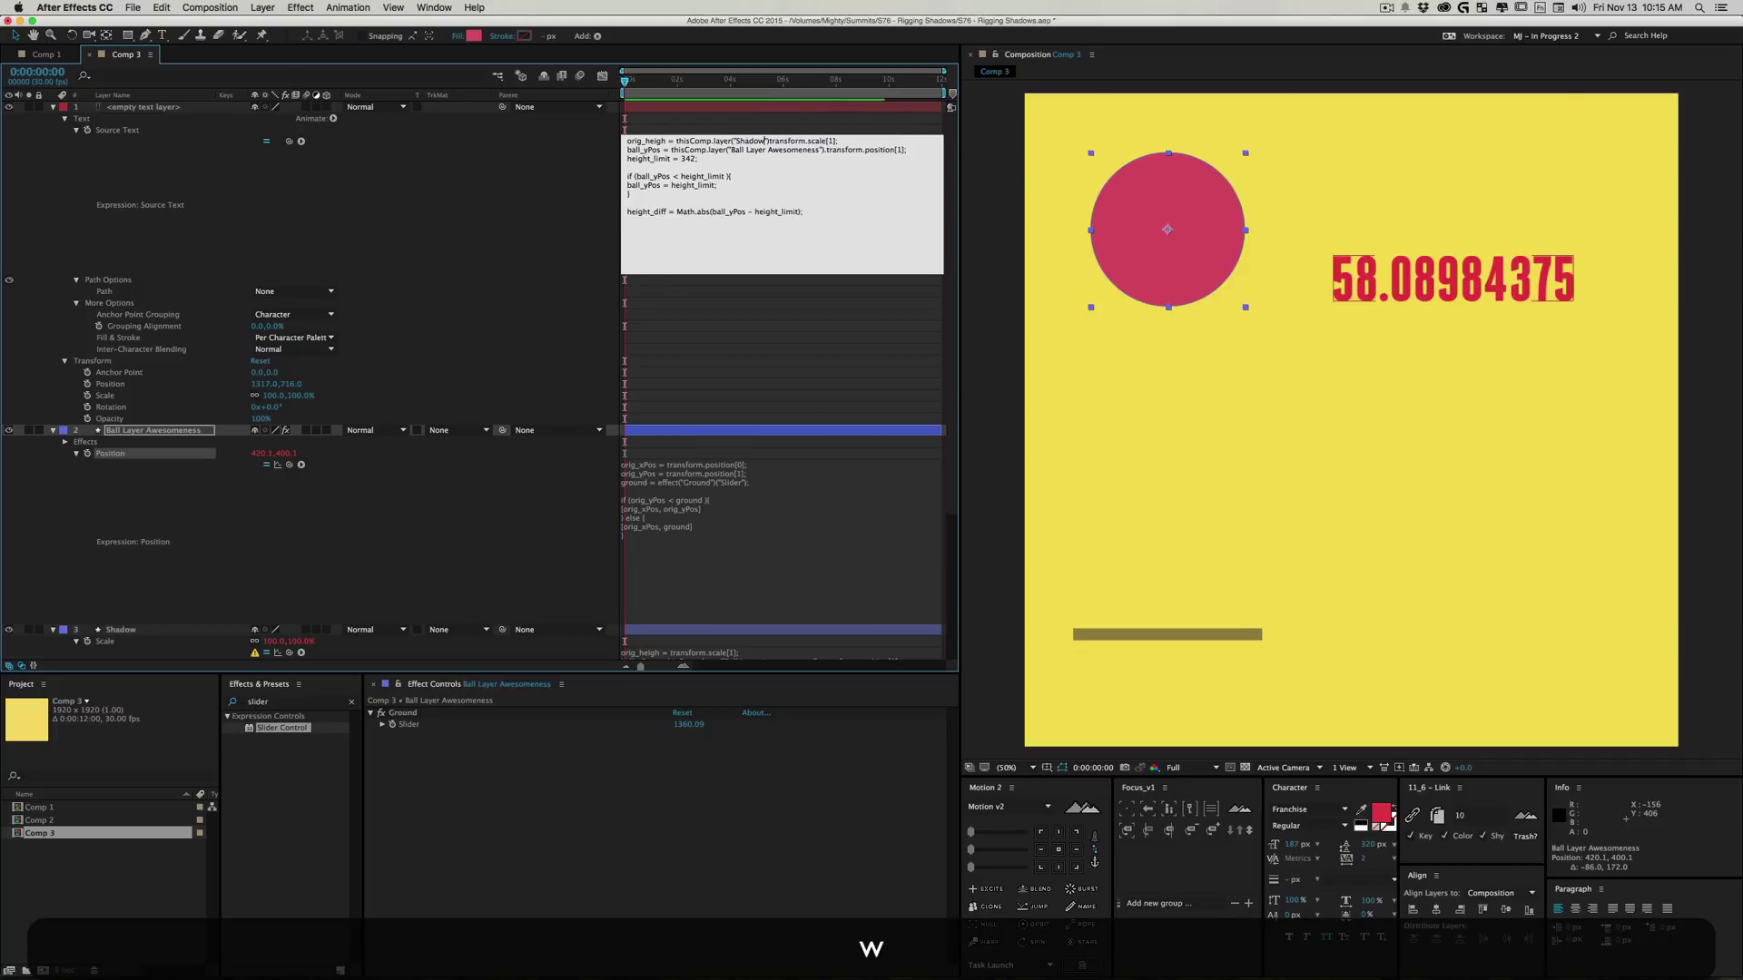
pyautogui.click(771, 142)
pyautogui.write('.')
pyautogui.click(1361, 454)
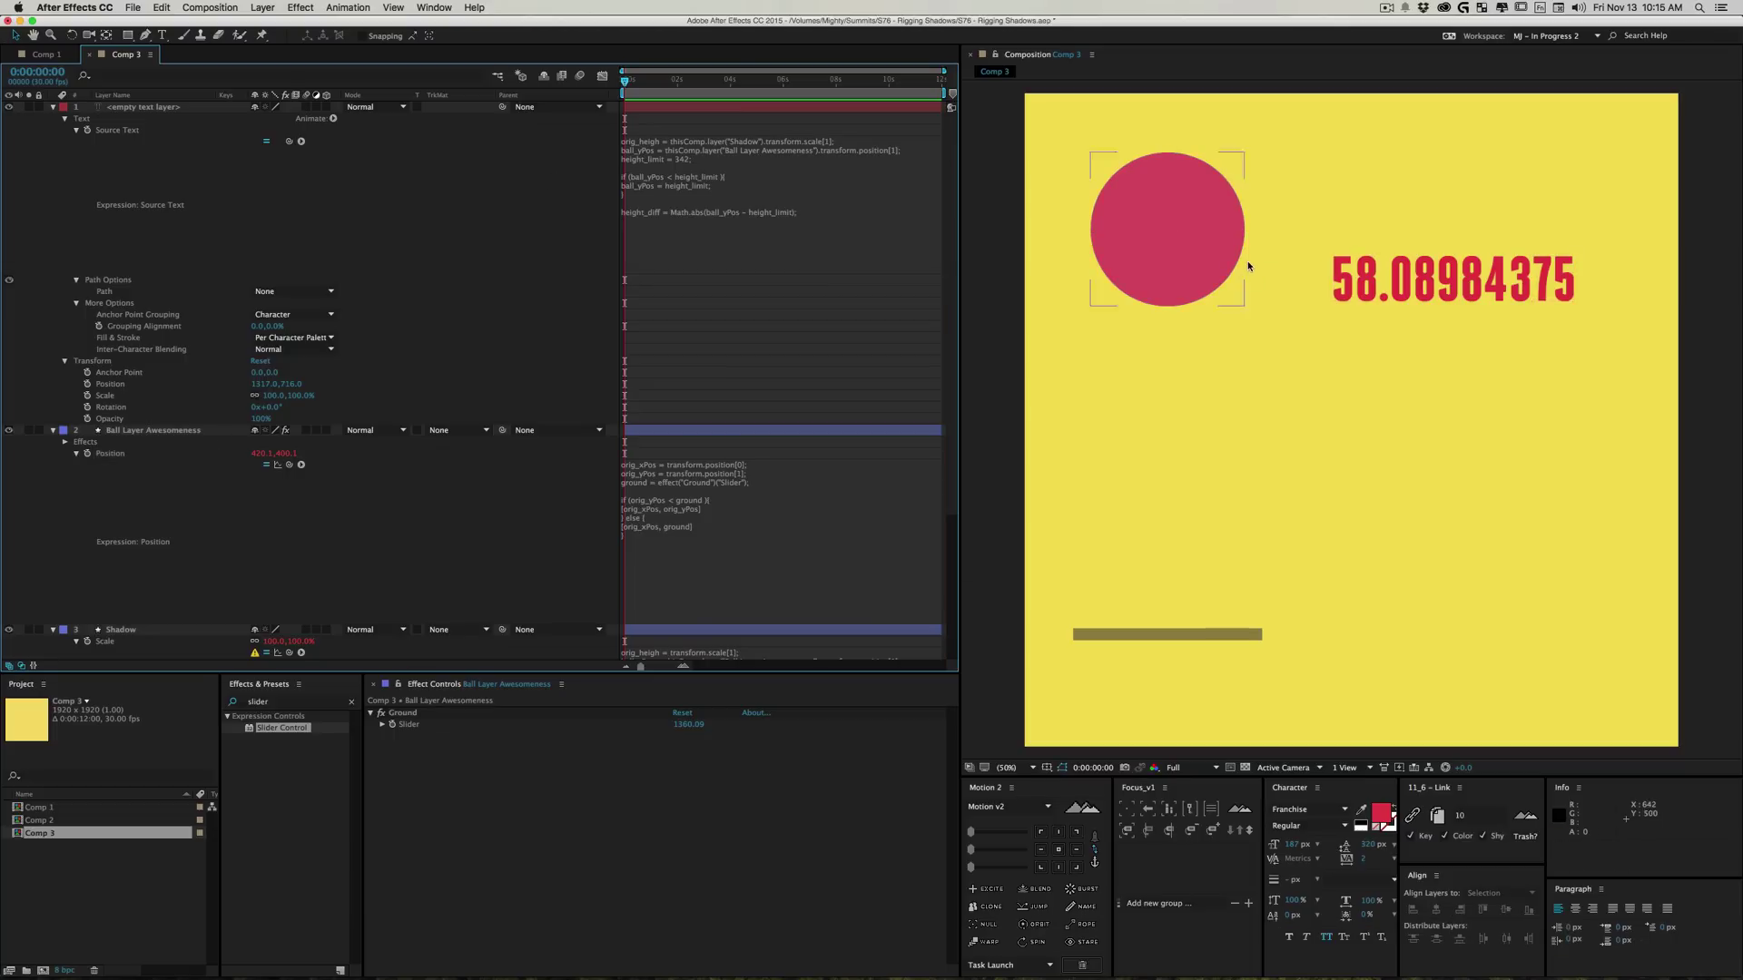
# Step: Test the height readout by moving the text up and the ball to about 510, 320, and delete the text layer
pyautogui.moveTo(1452, 278); pyautogui.dragTo(1524, 180)
pyautogui.moveTo(1171, 276); pyautogui.dragTo(1195, 205)
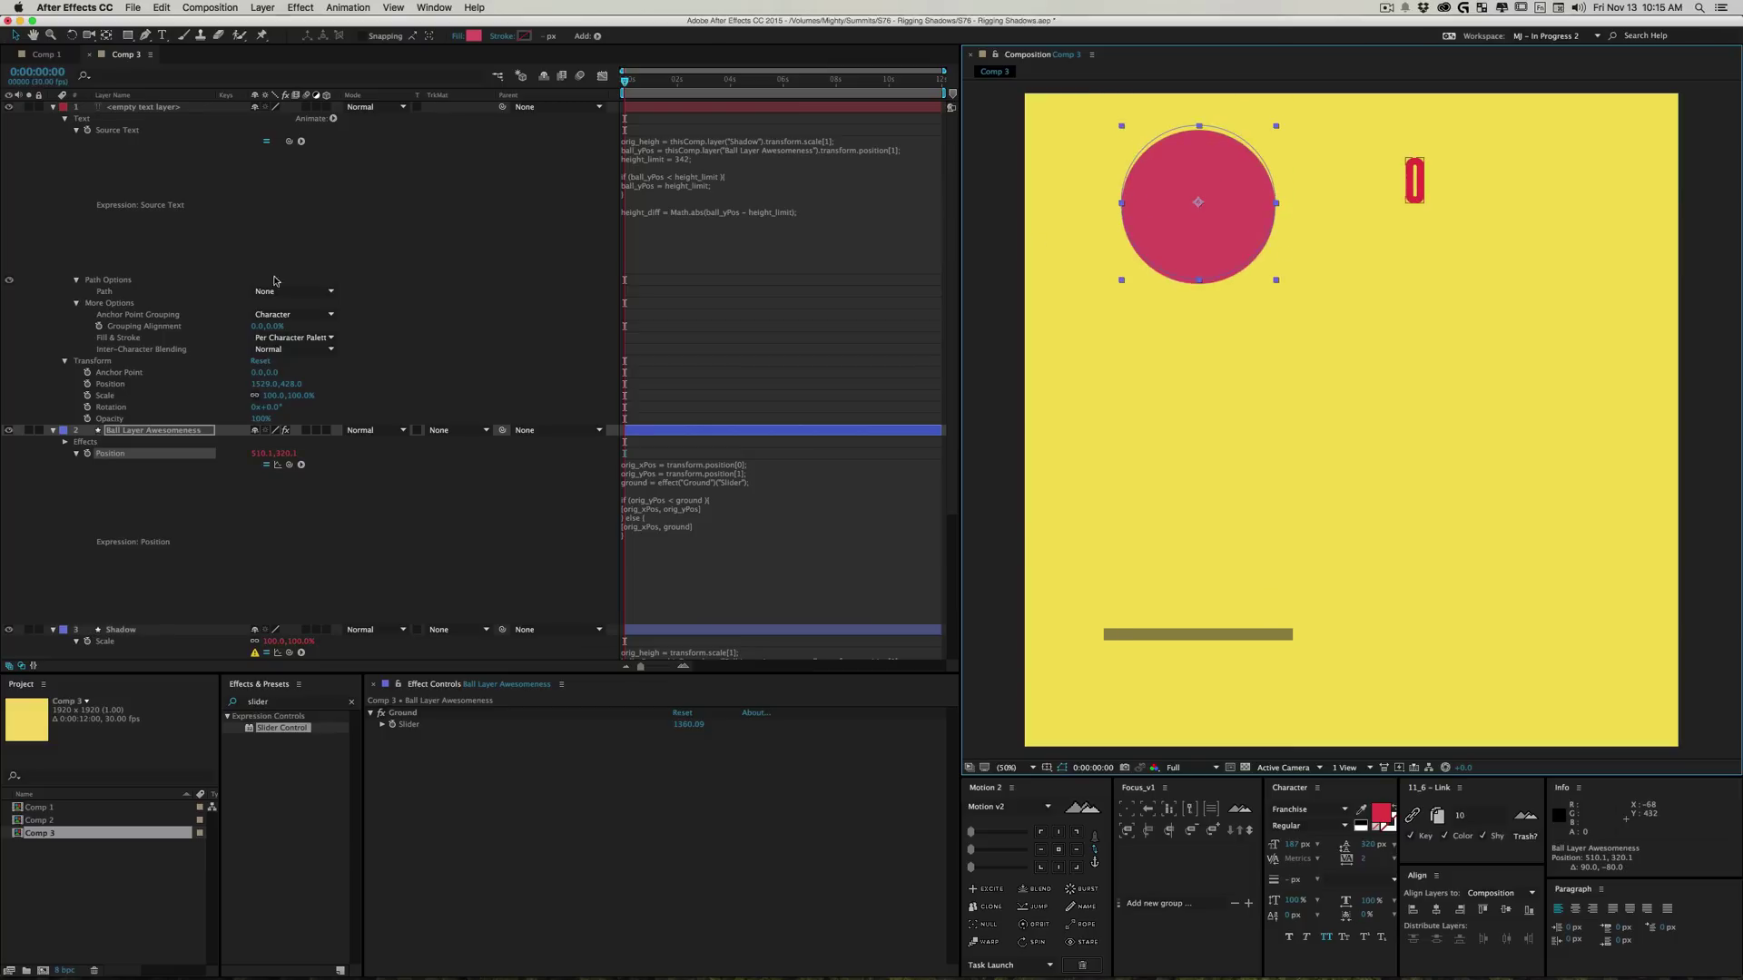
pyautogui.click(153, 107)
pyautogui.press('BackSpace')
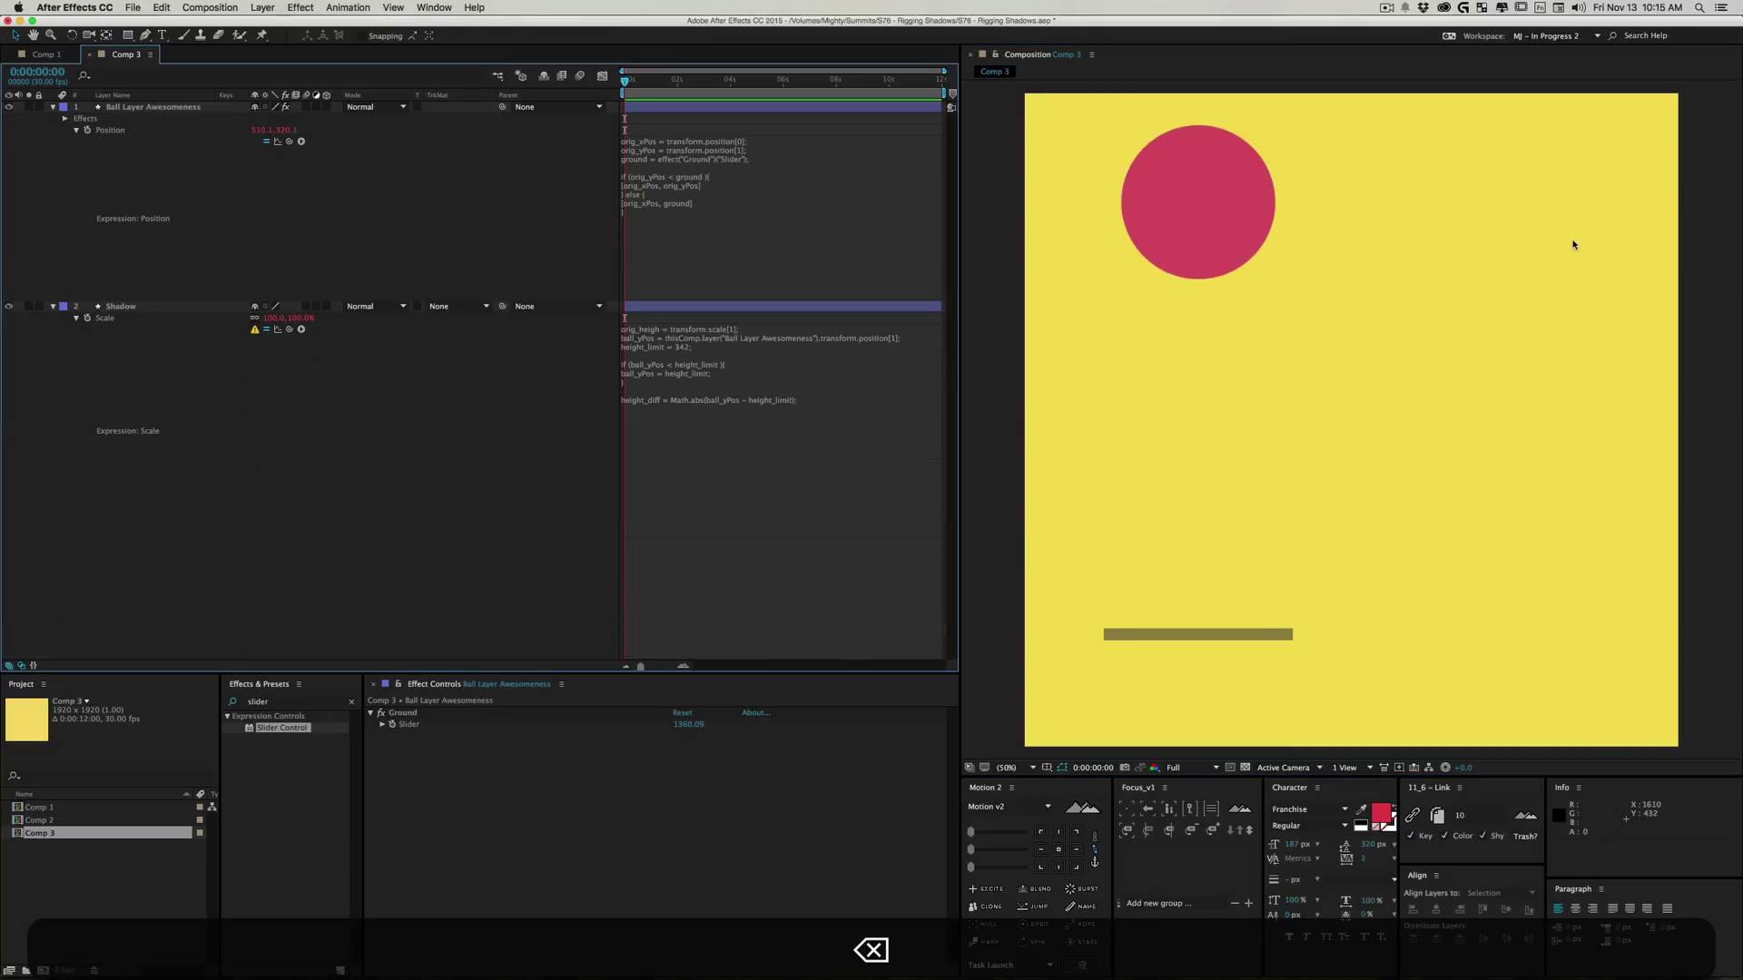
# Step: Add an empty if (height_diff < 0 ){ } block below the height_diff line in Shadow's Scale expression
pyautogui.click(830, 407)
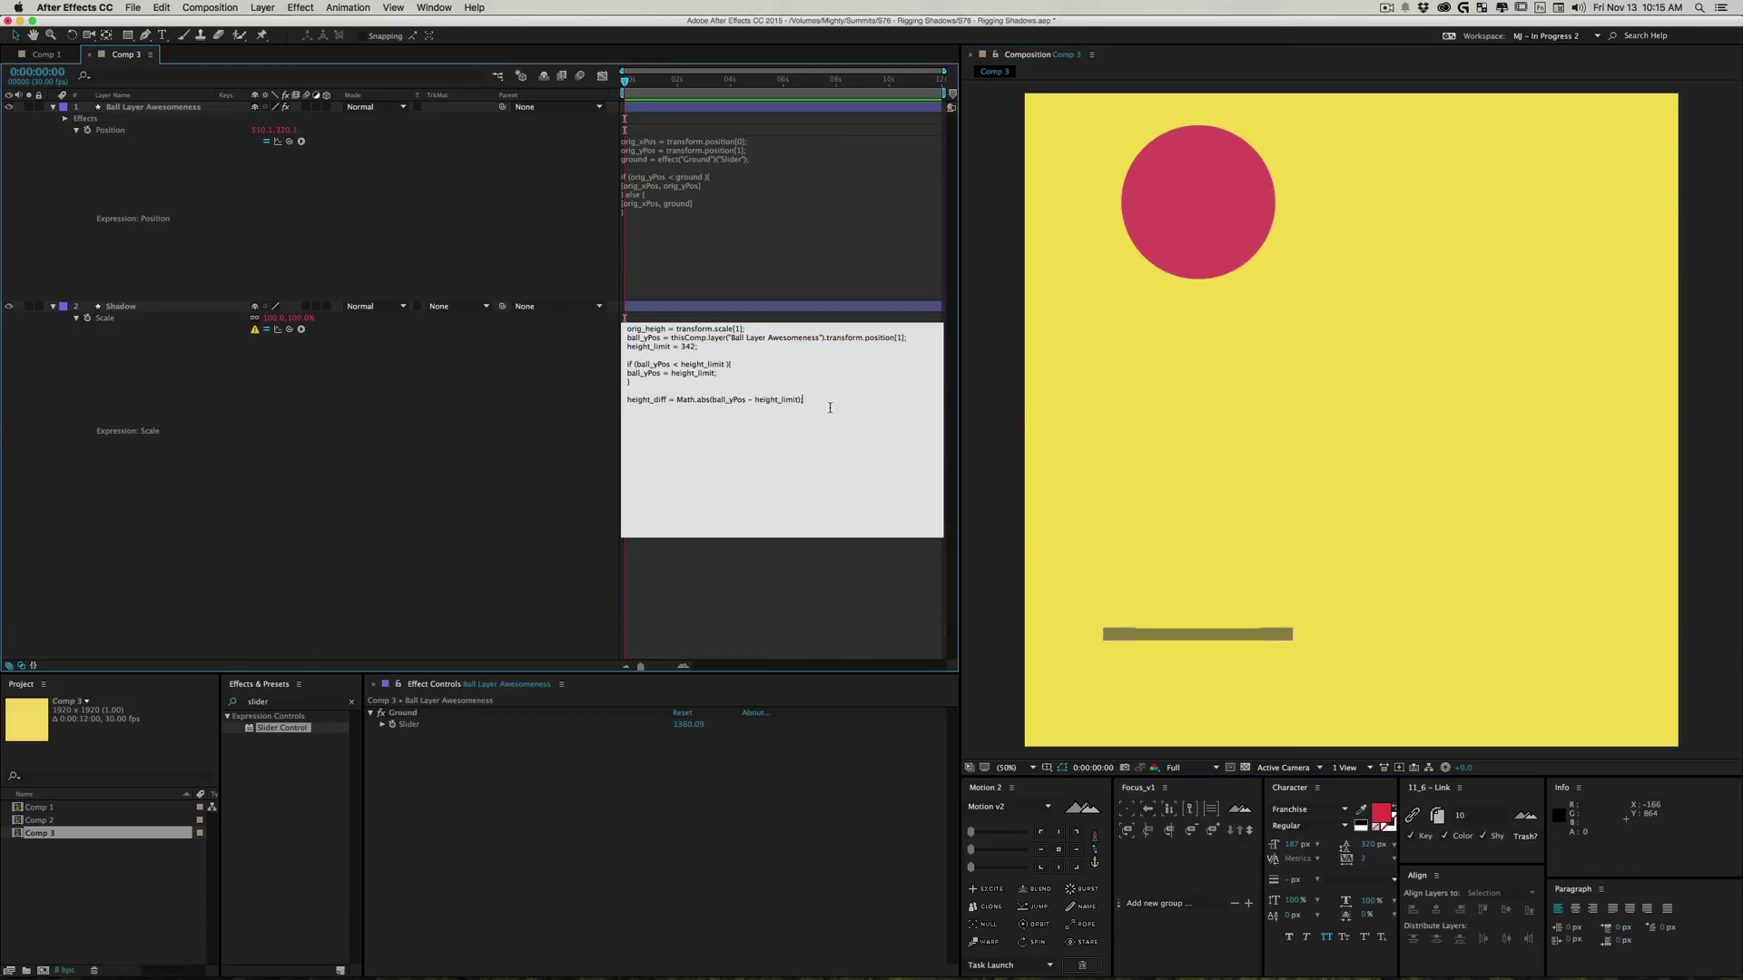
pyautogui.press('Return')
pyautogui.write('if ()')
pyautogui.press('Left')
pyautogui.write('height_d')
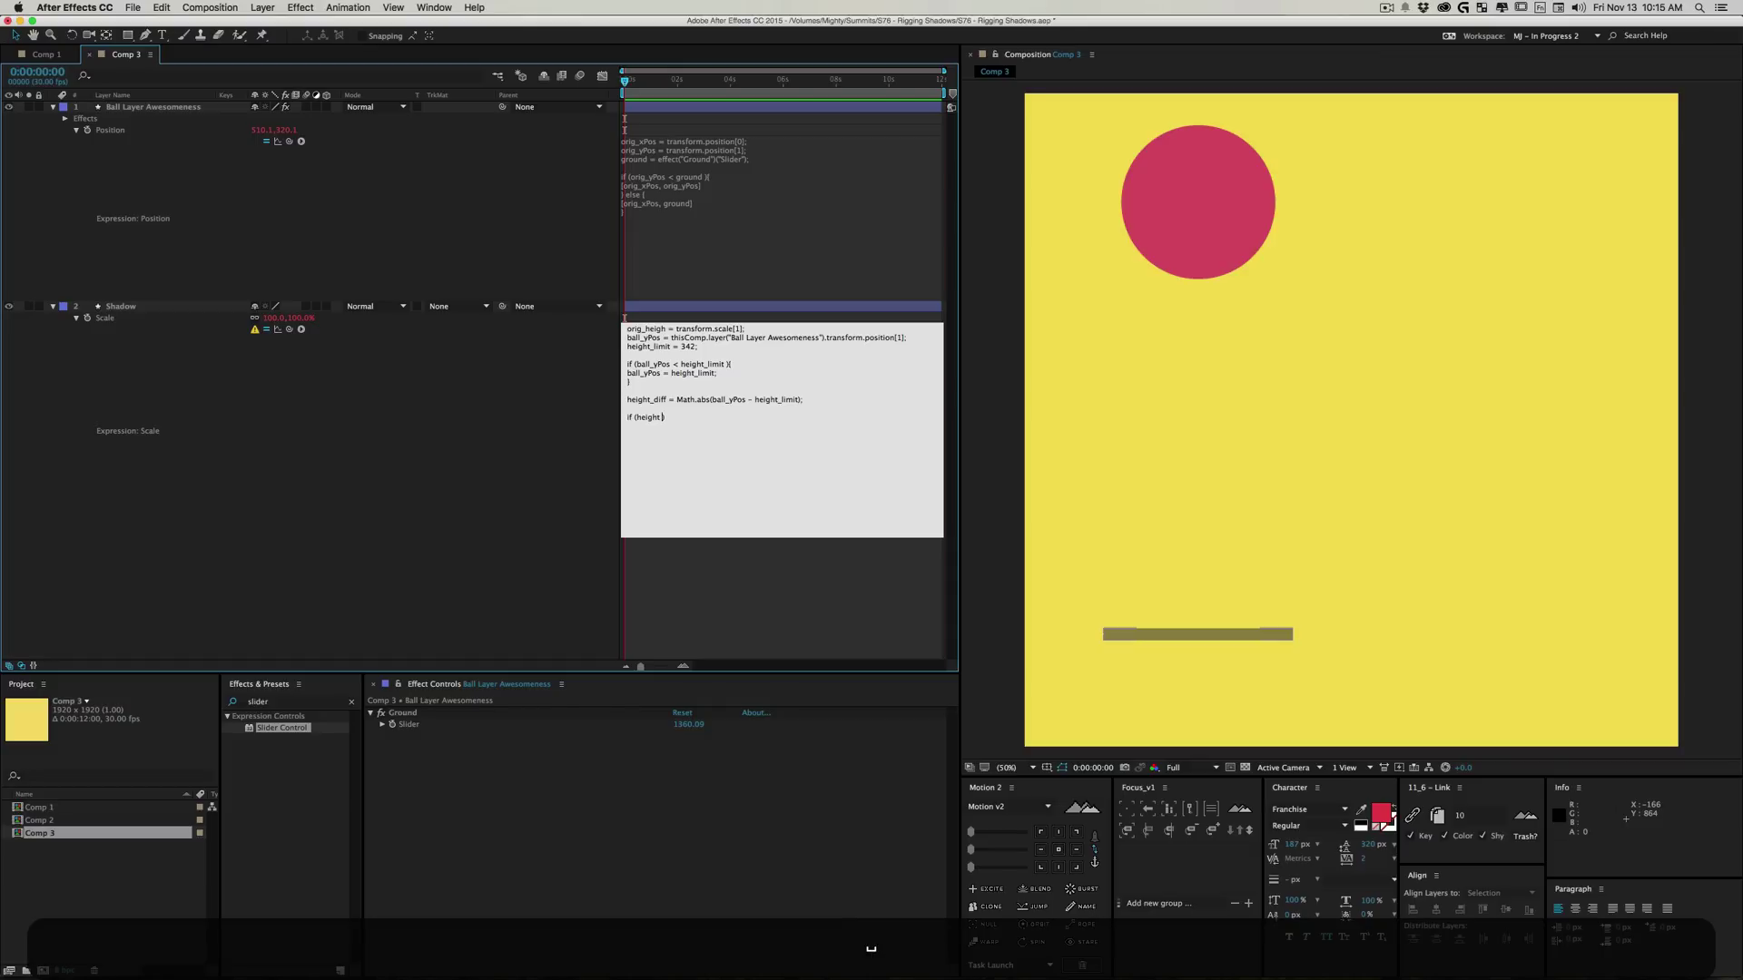
pyautogui.write('iff < 0')
pyautogui.press('Right')
pyautogui.write('{}')
pyautogui.press('Left')
pyautogui.press('Return')
pyautogui.press('Return')
pyautogui.press('Up')
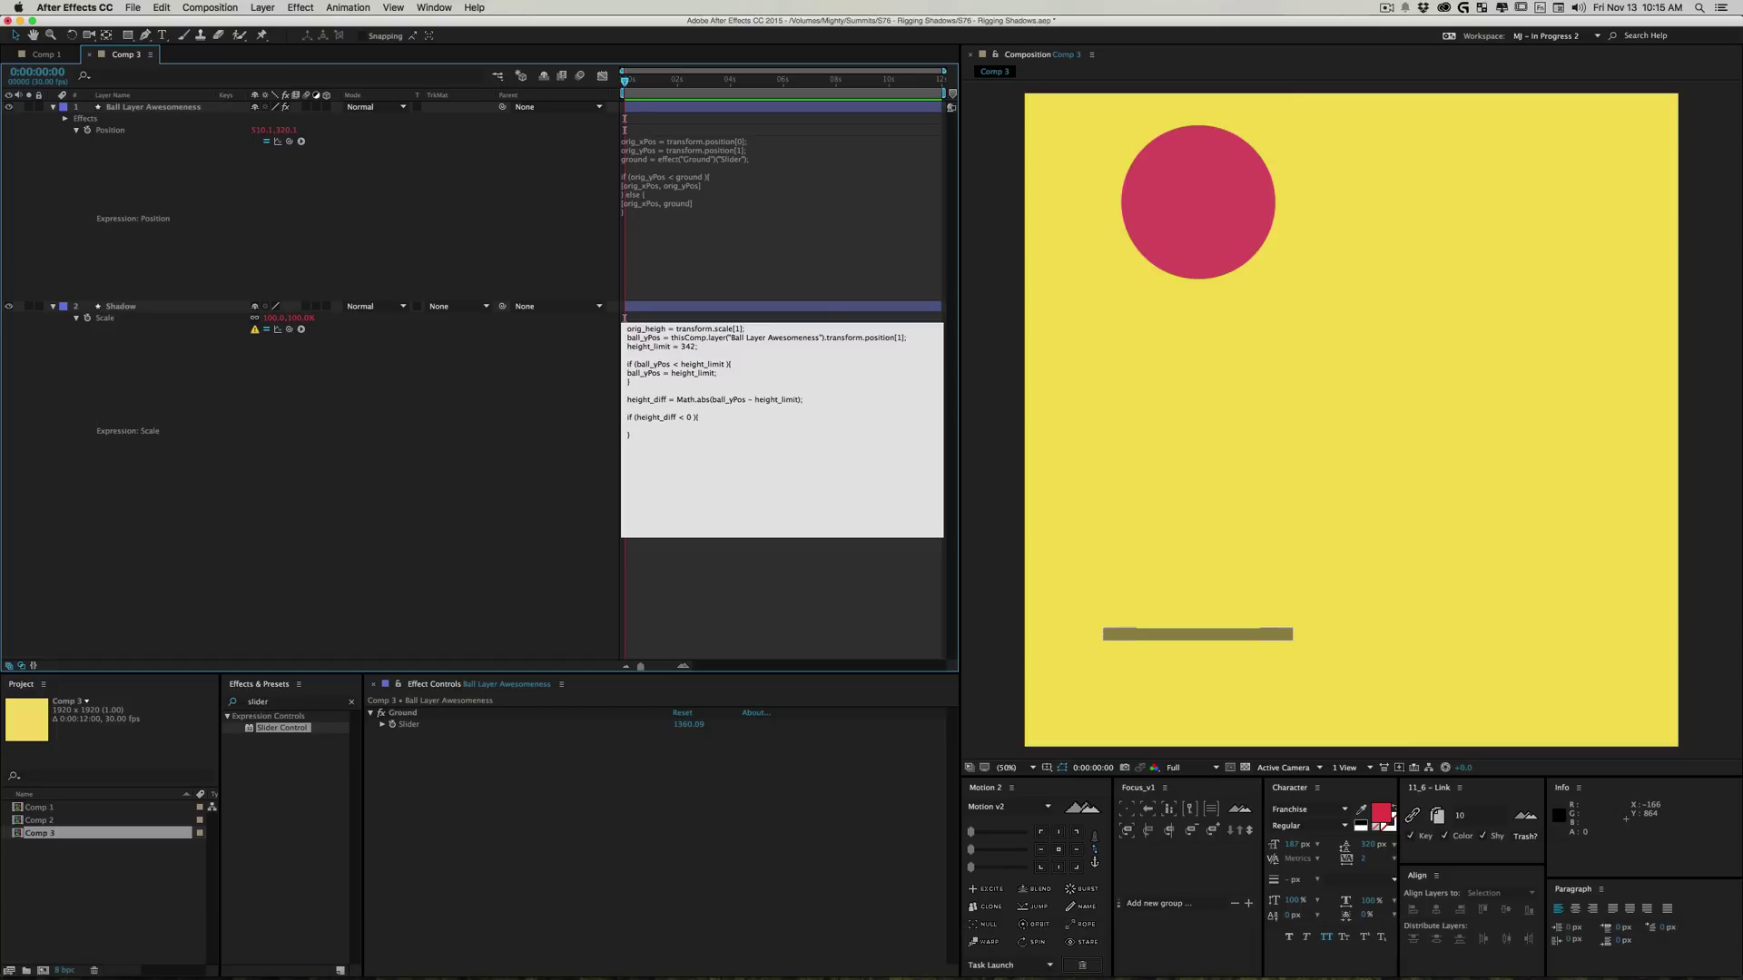
# Step: Enter new_width = (height_diff/10) * -1; inside the height_diff < 0 block
pyautogui.write('new_width = height_diff/')
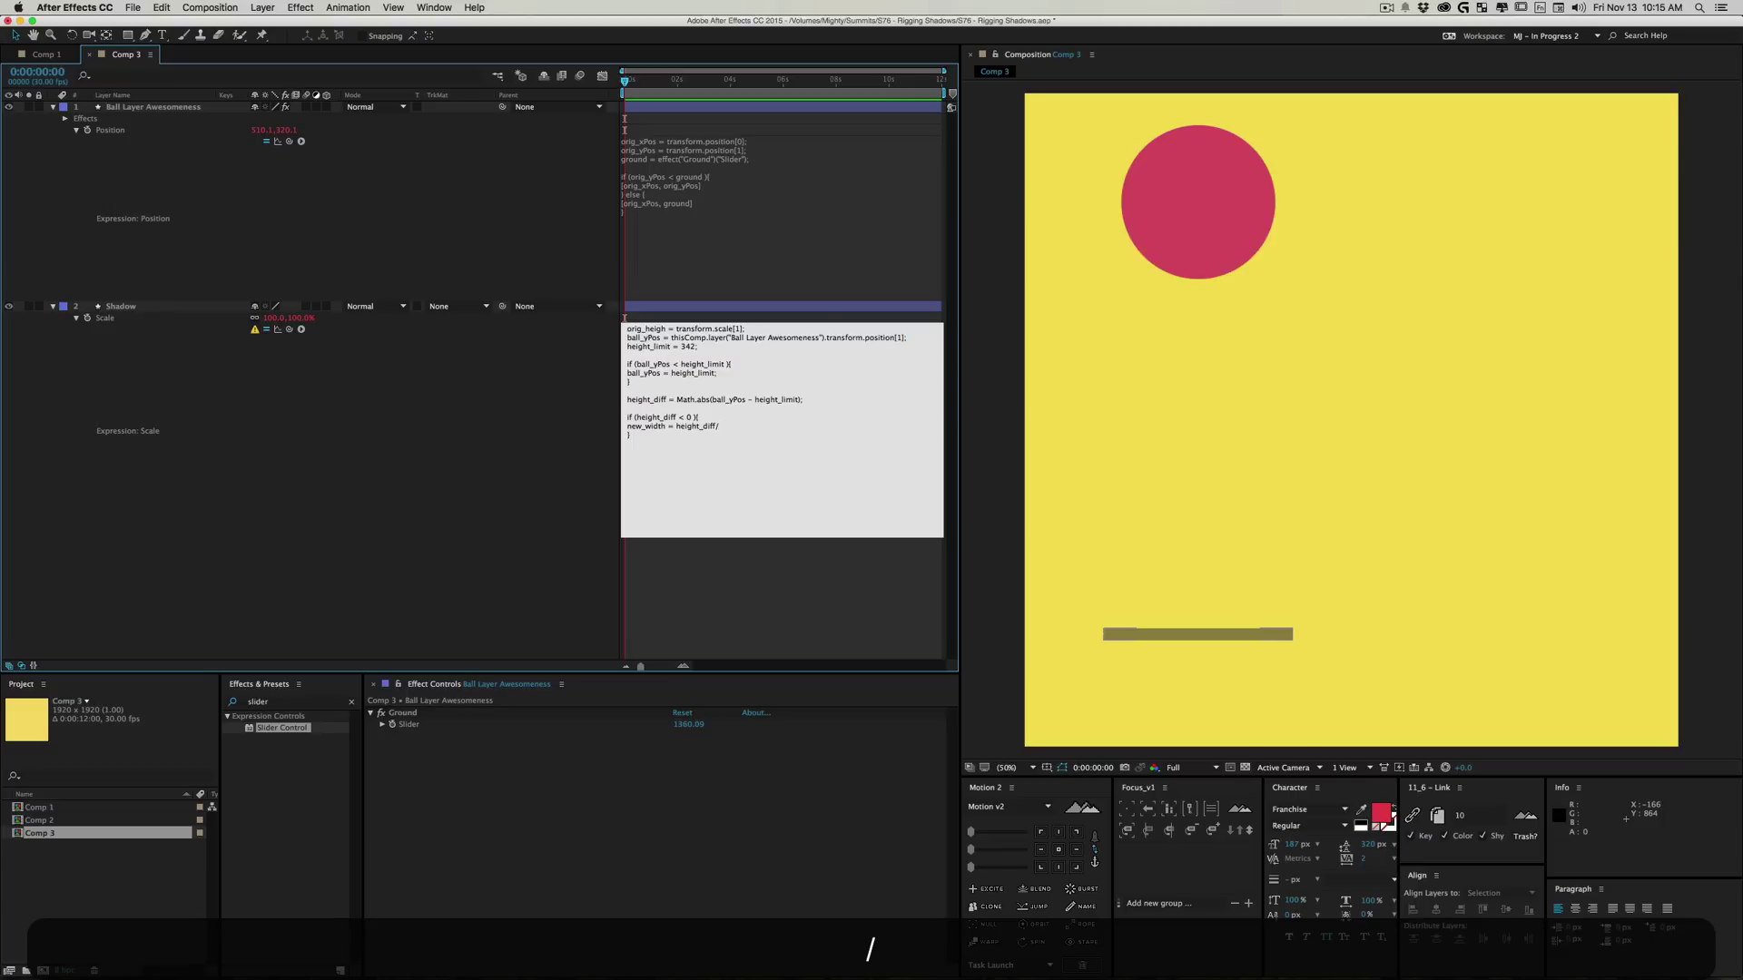
pyautogui.write('12')
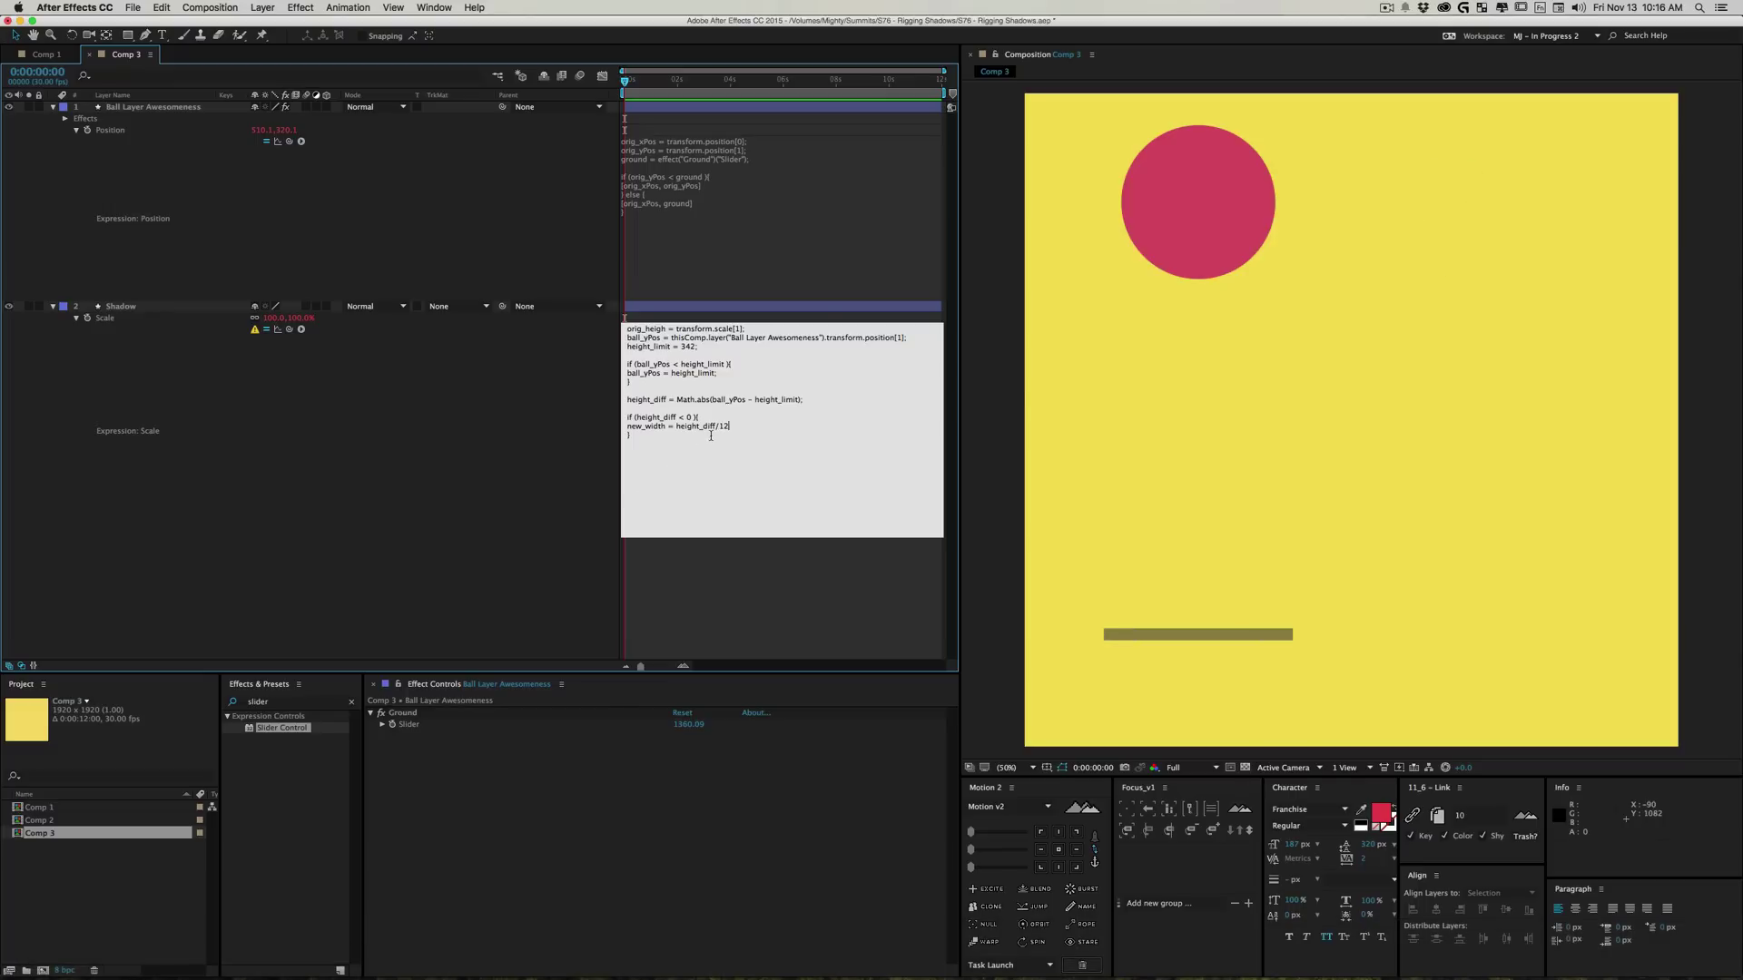
pyautogui.press('BackSpace')
pyautogui.write('0')
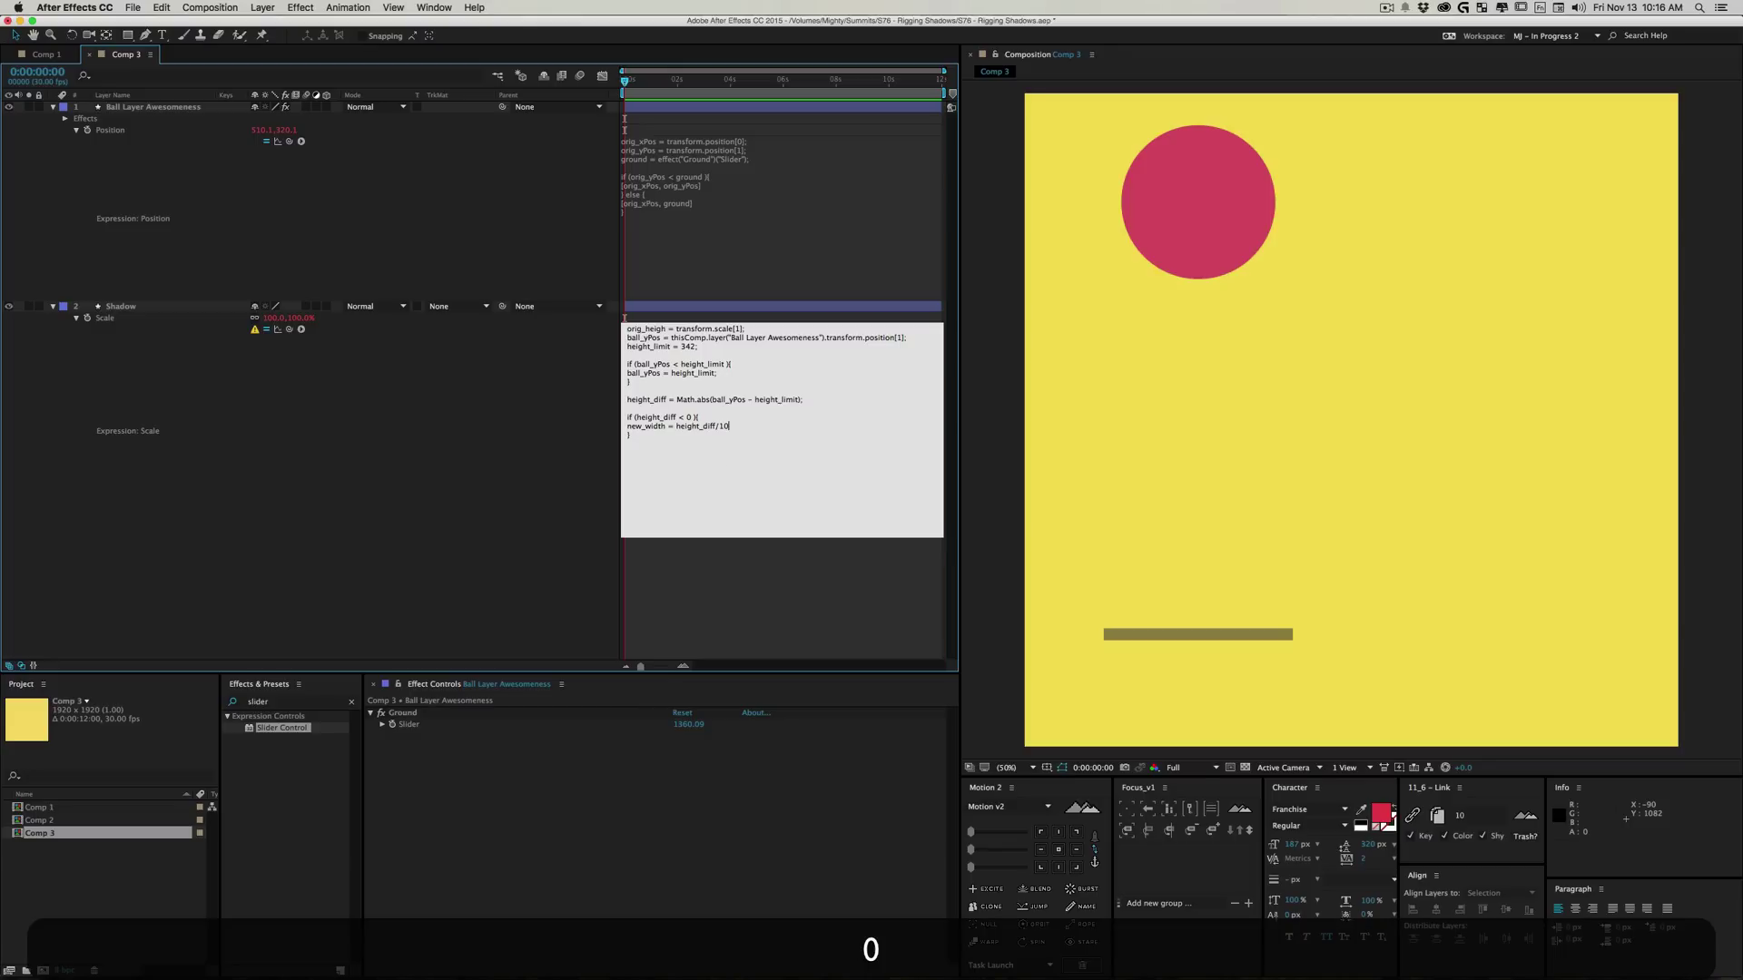
pyautogui.click(675, 426)
pyautogui.write('(')
pyautogui.click(778, 431)
pyautogui.write(') * -1;')
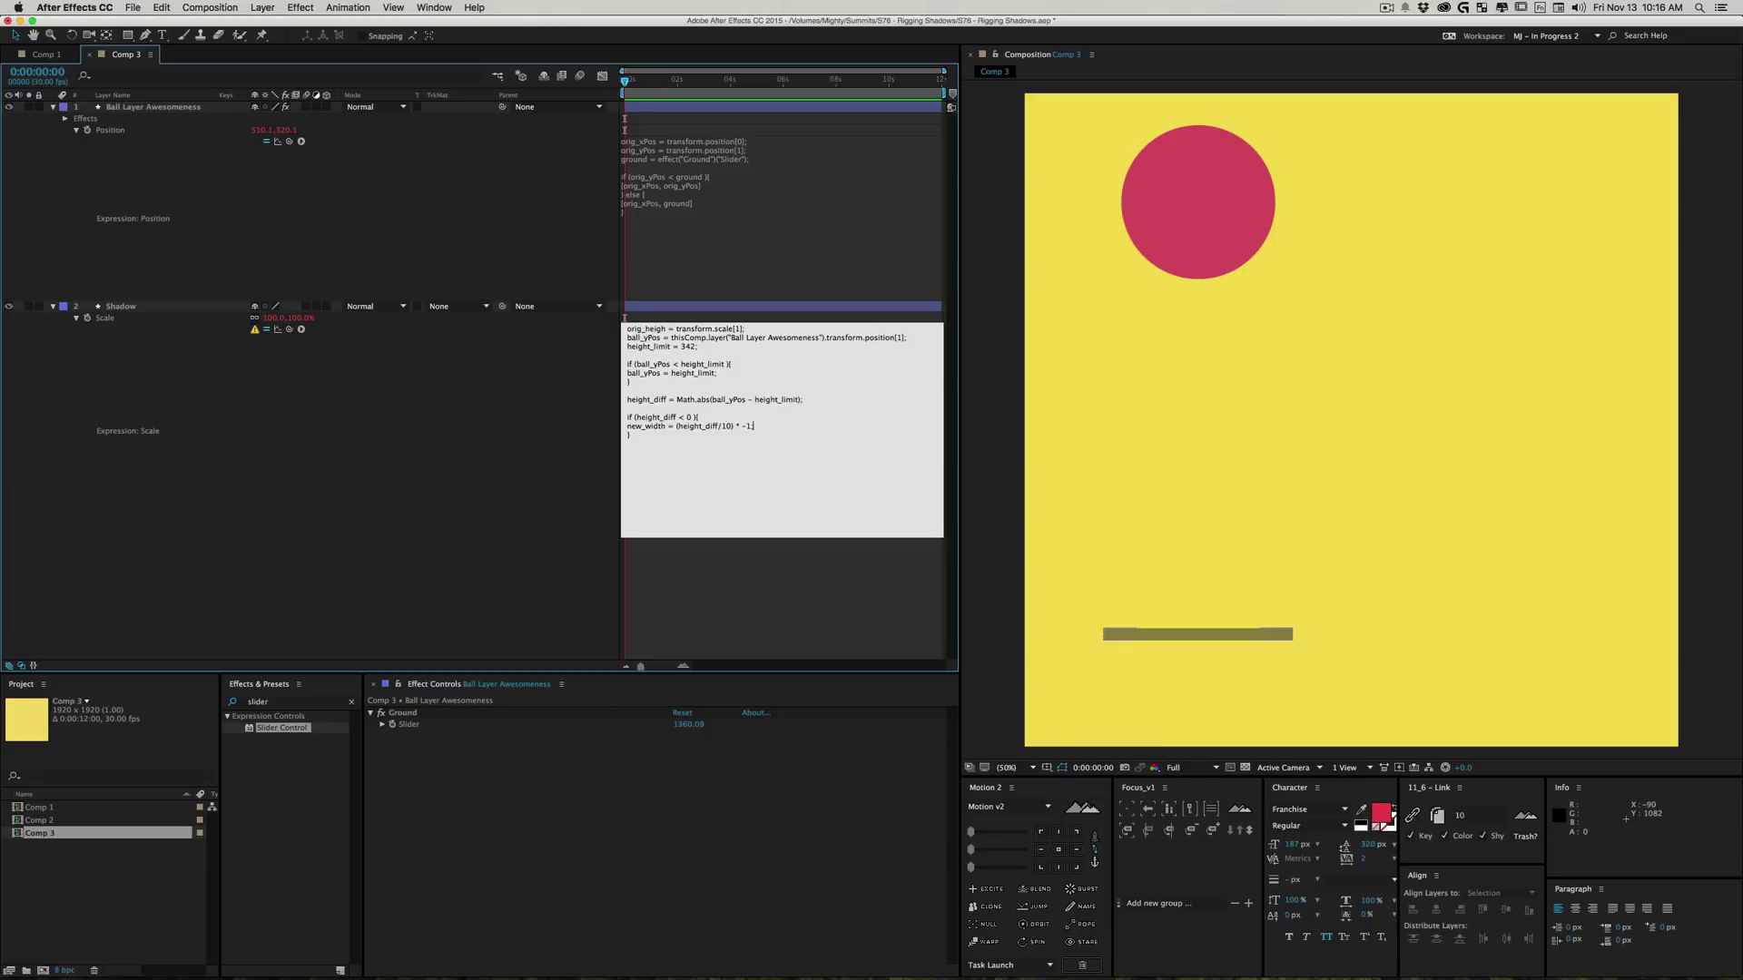
# Step: Add an else branch with an empty line inside its braces to the height_diff < 0 condition
pyautogui.press('Down')
pyautogui.write('else')
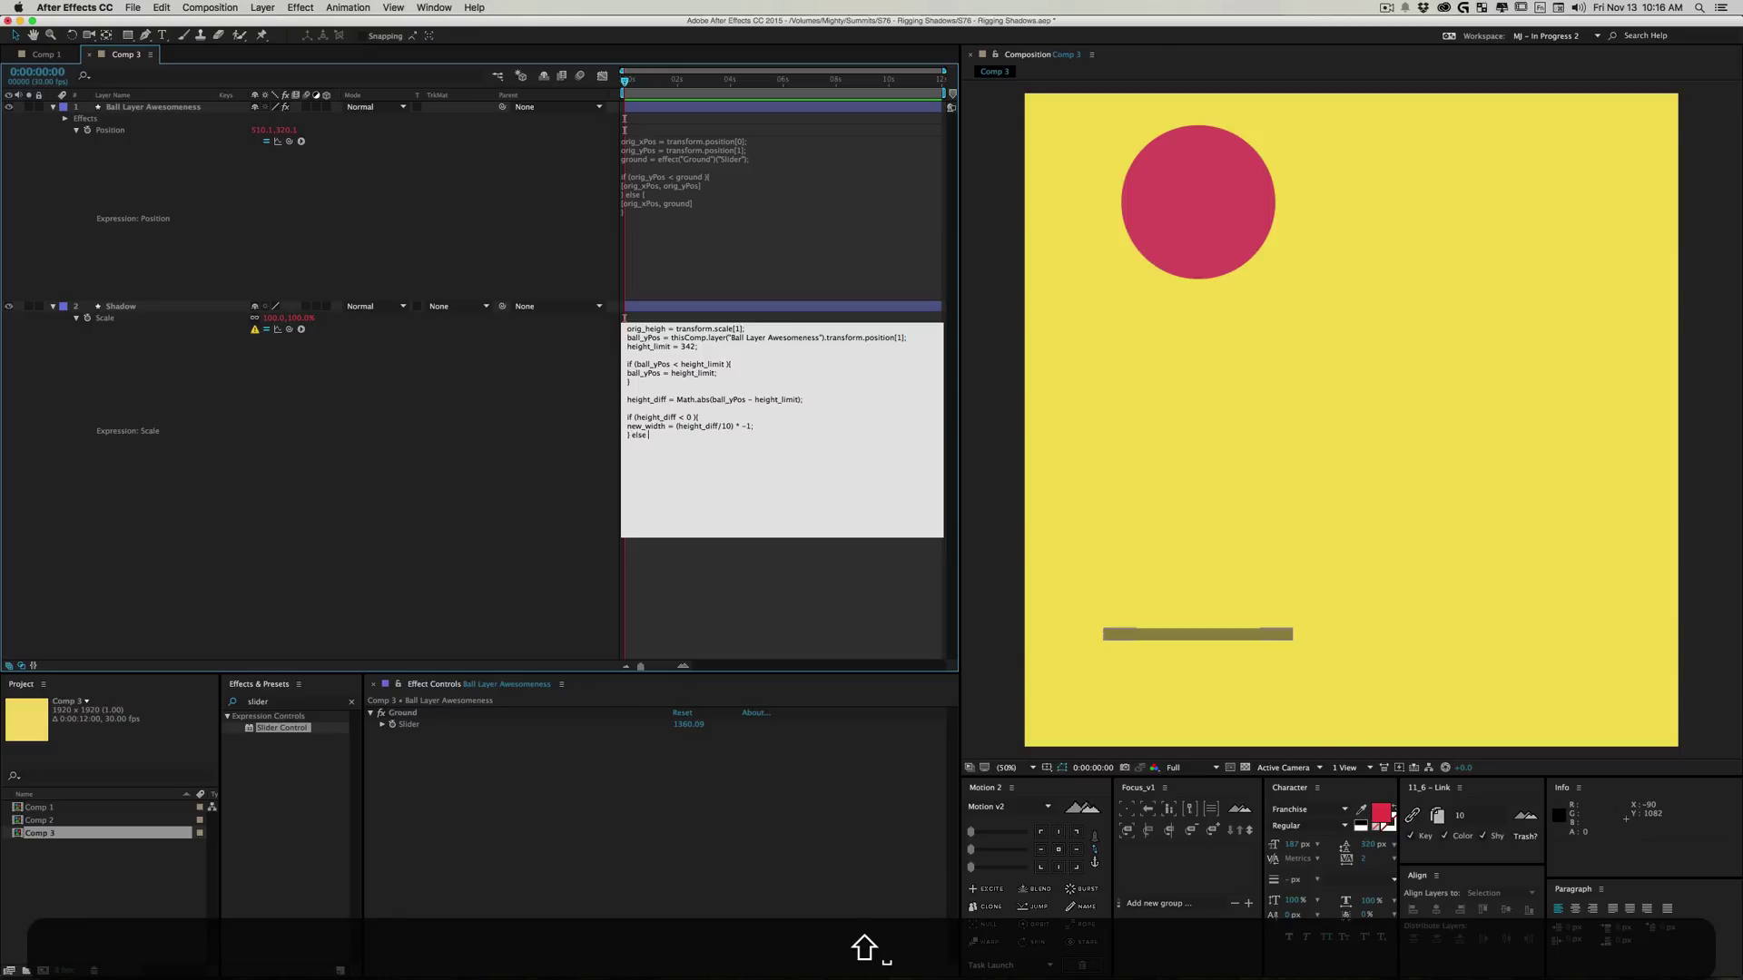
pyautogui.write(' {  }')
pyautogui.press('Left')
pyautogui.press('Return')
pyautogui.press('Return')
pyautogui.press('Up')
# Step: Enter new_width = (height_diff/10) in the else branch of Shadow's Scale expression and move the ball to about 636, 764
pyautogui.write('new width =')
pyautogui.moveTo(753, 425); pyautogui.dragTo(522, 425)
pyautogui.press('super+c')
pyautogui.tripleClick(654, 444)
pyautogui.press('super+v')
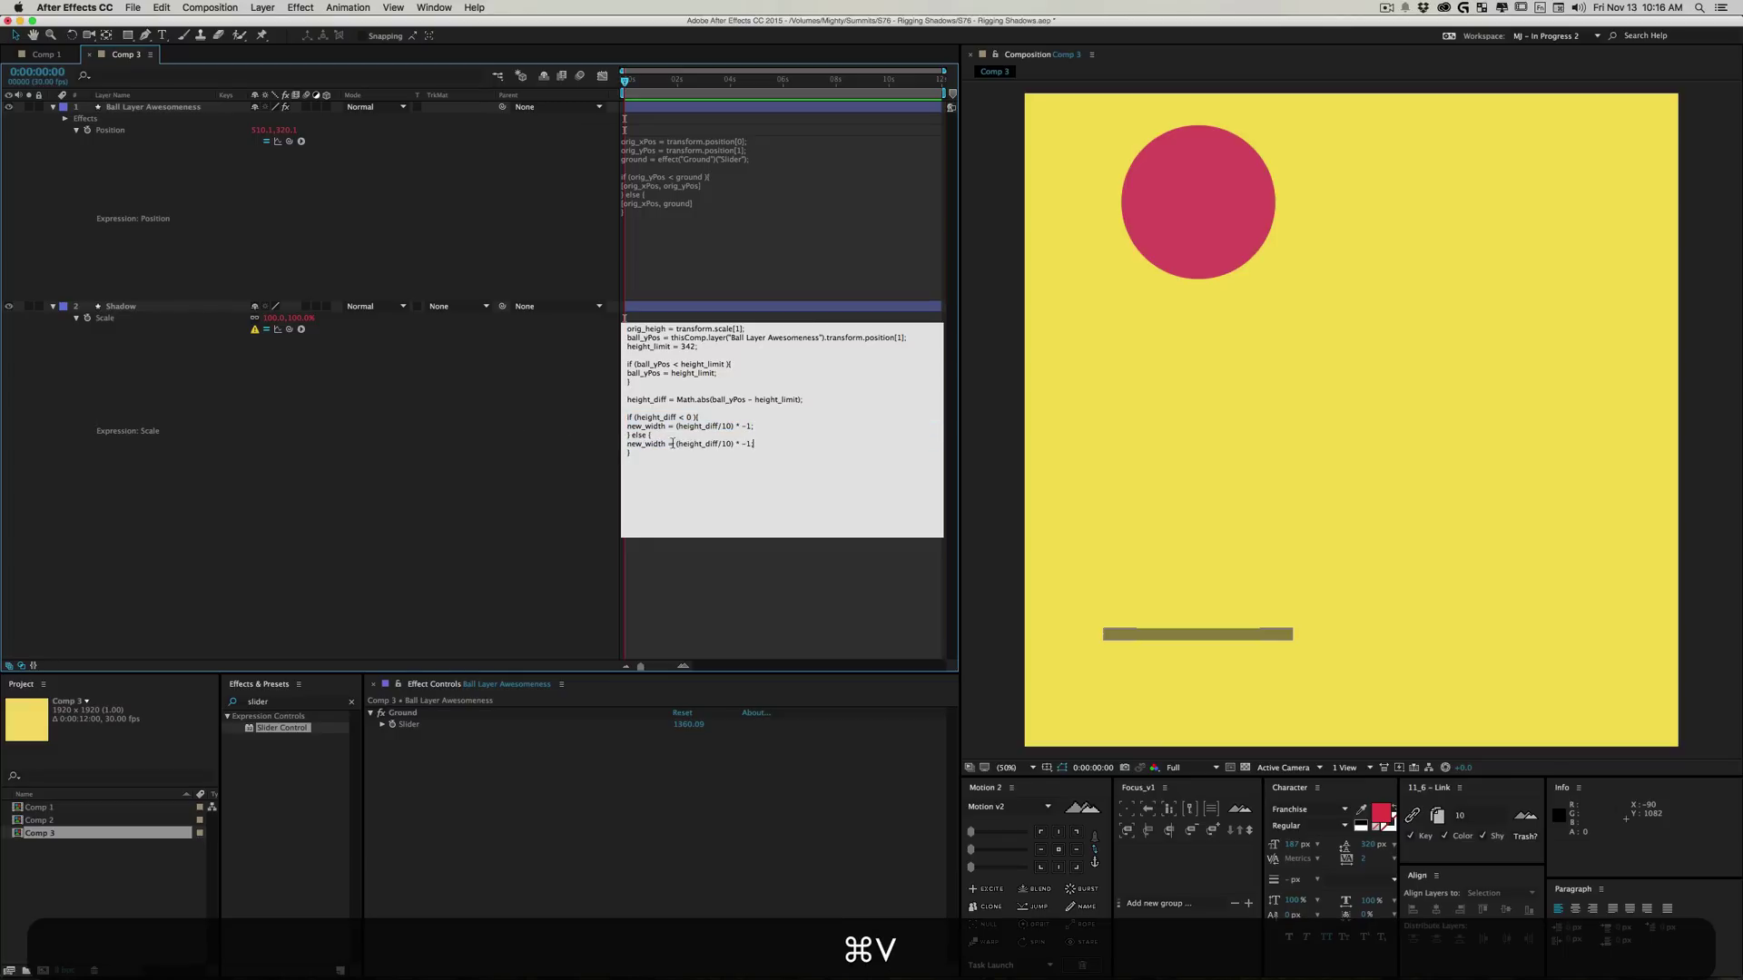
pyautogui.moveTo(753, 444); pyautogui.dragTo(734, 444)
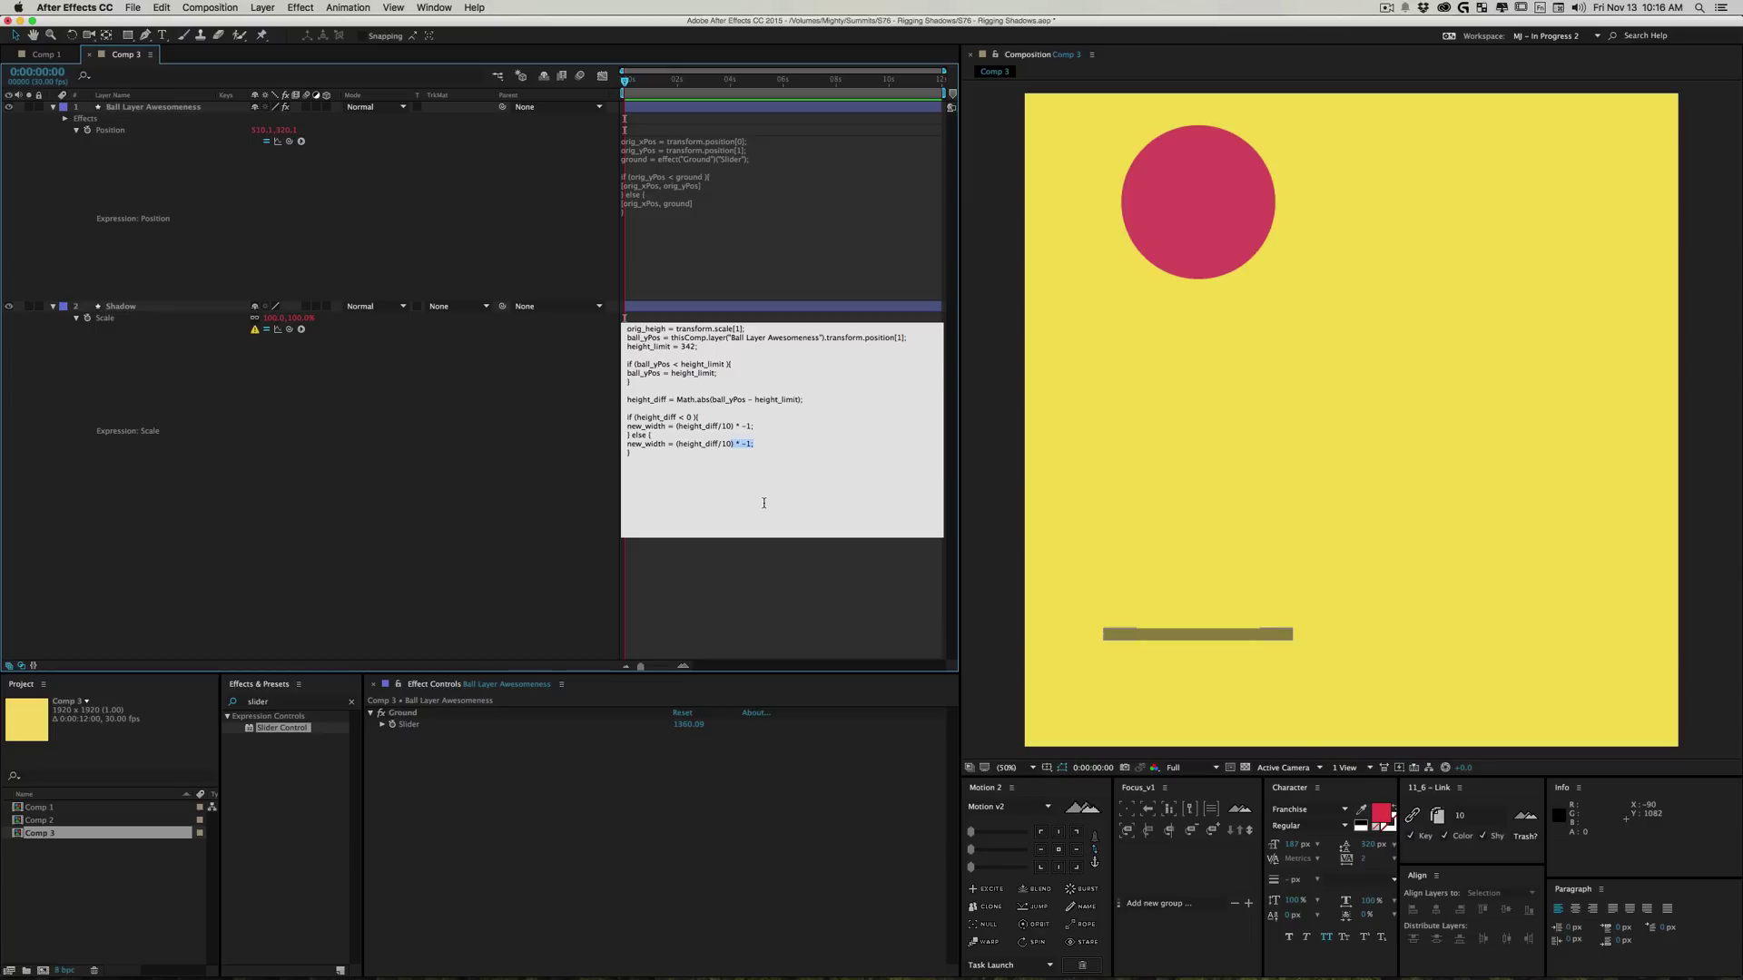
pyautogui.press('BackSpace')
pyautogui.hotkey('shift', 'BackSpace')
pyautogui.write(')')
pyautogui.click(464, 453)
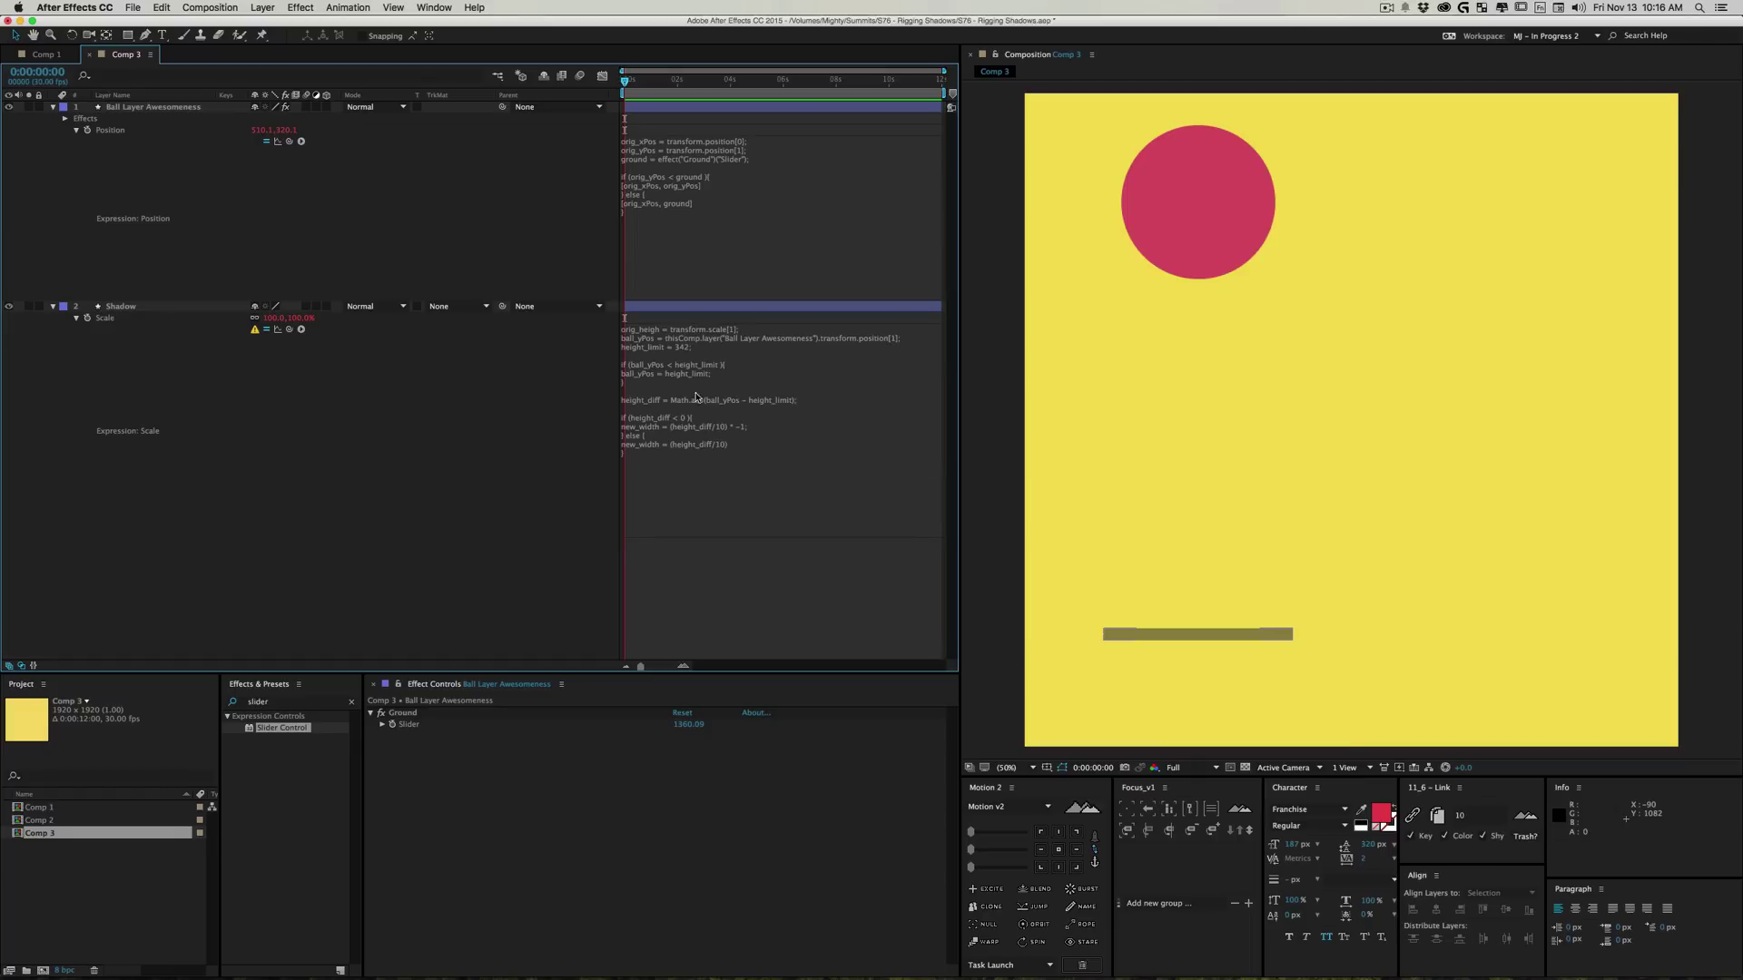
pyautogui.moveTo(1180, 172); pyautogui.dragTo(1238, 373)
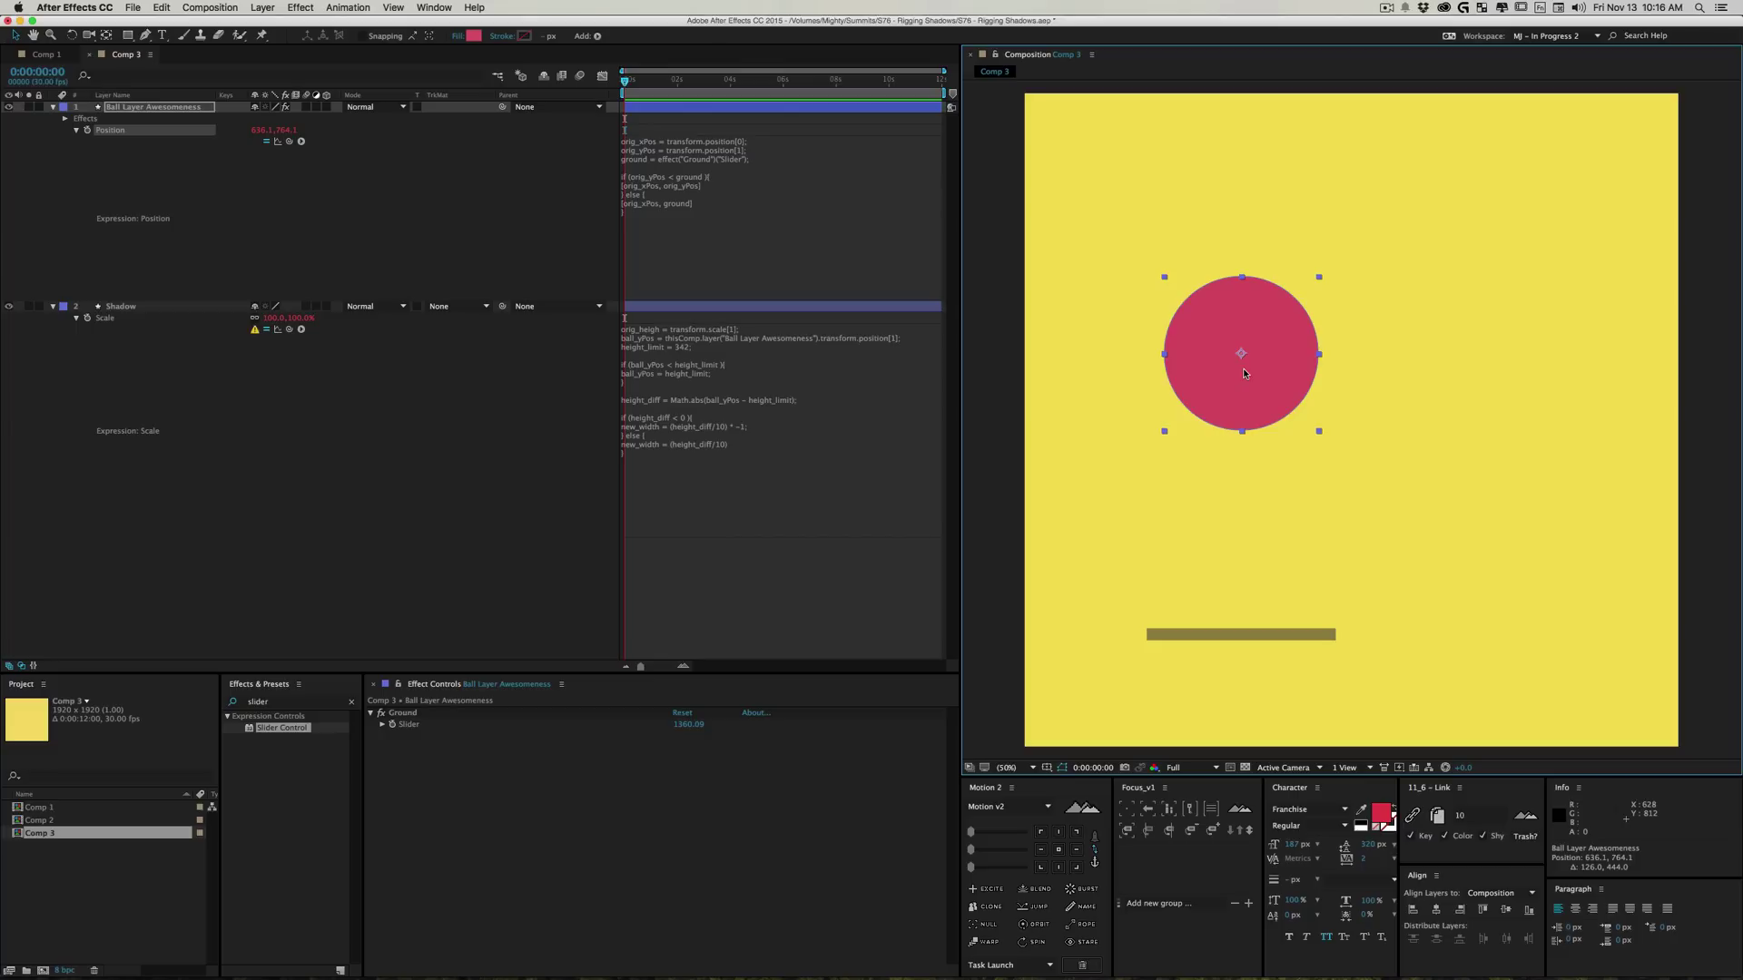
# Step: Add an if (new_width < 20) { } block with an empty line at the end of Shadow's Scale expression
pyautogui.click(670, 449)
pyautogui.click(655, 490)
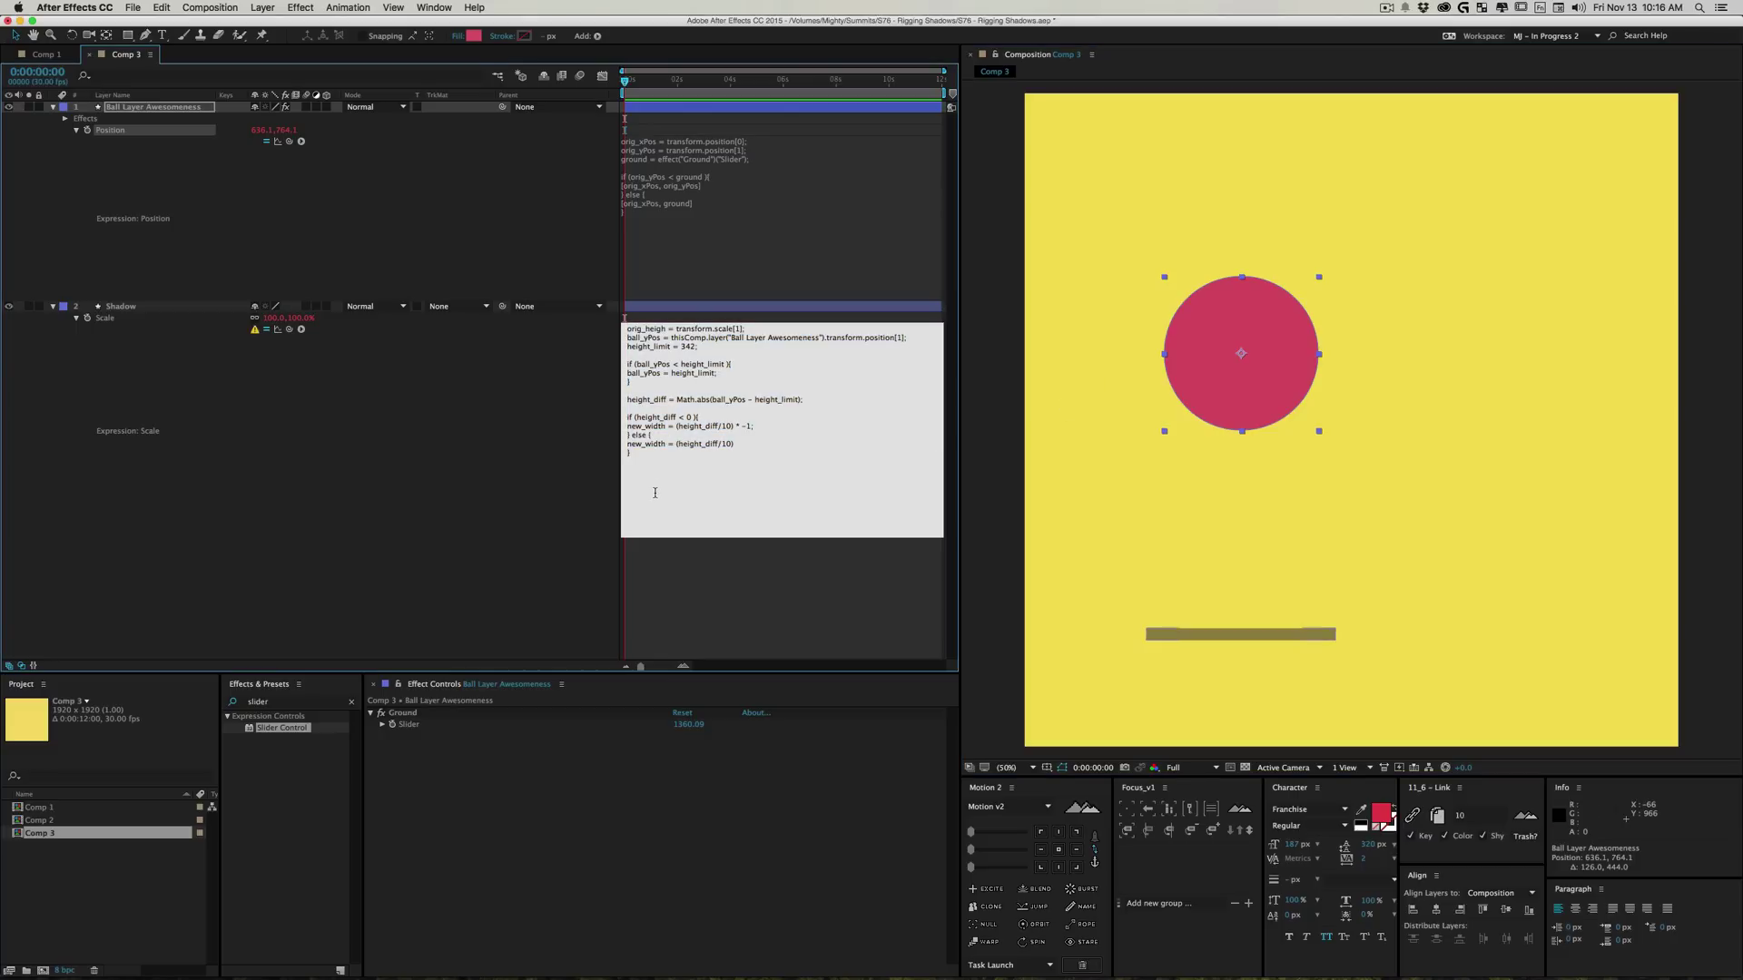
pyautogui.press('Return')
pyautogui.press('Return')
pyautogui.write('if ()')
pyautogui.press('Left')
pyautogui.write('k')
pyautogui.press('BackSpace')
pyautogui.write('new_widht')
pyautogui.press('BackSpace')
pyautogui.write('th < 20)')
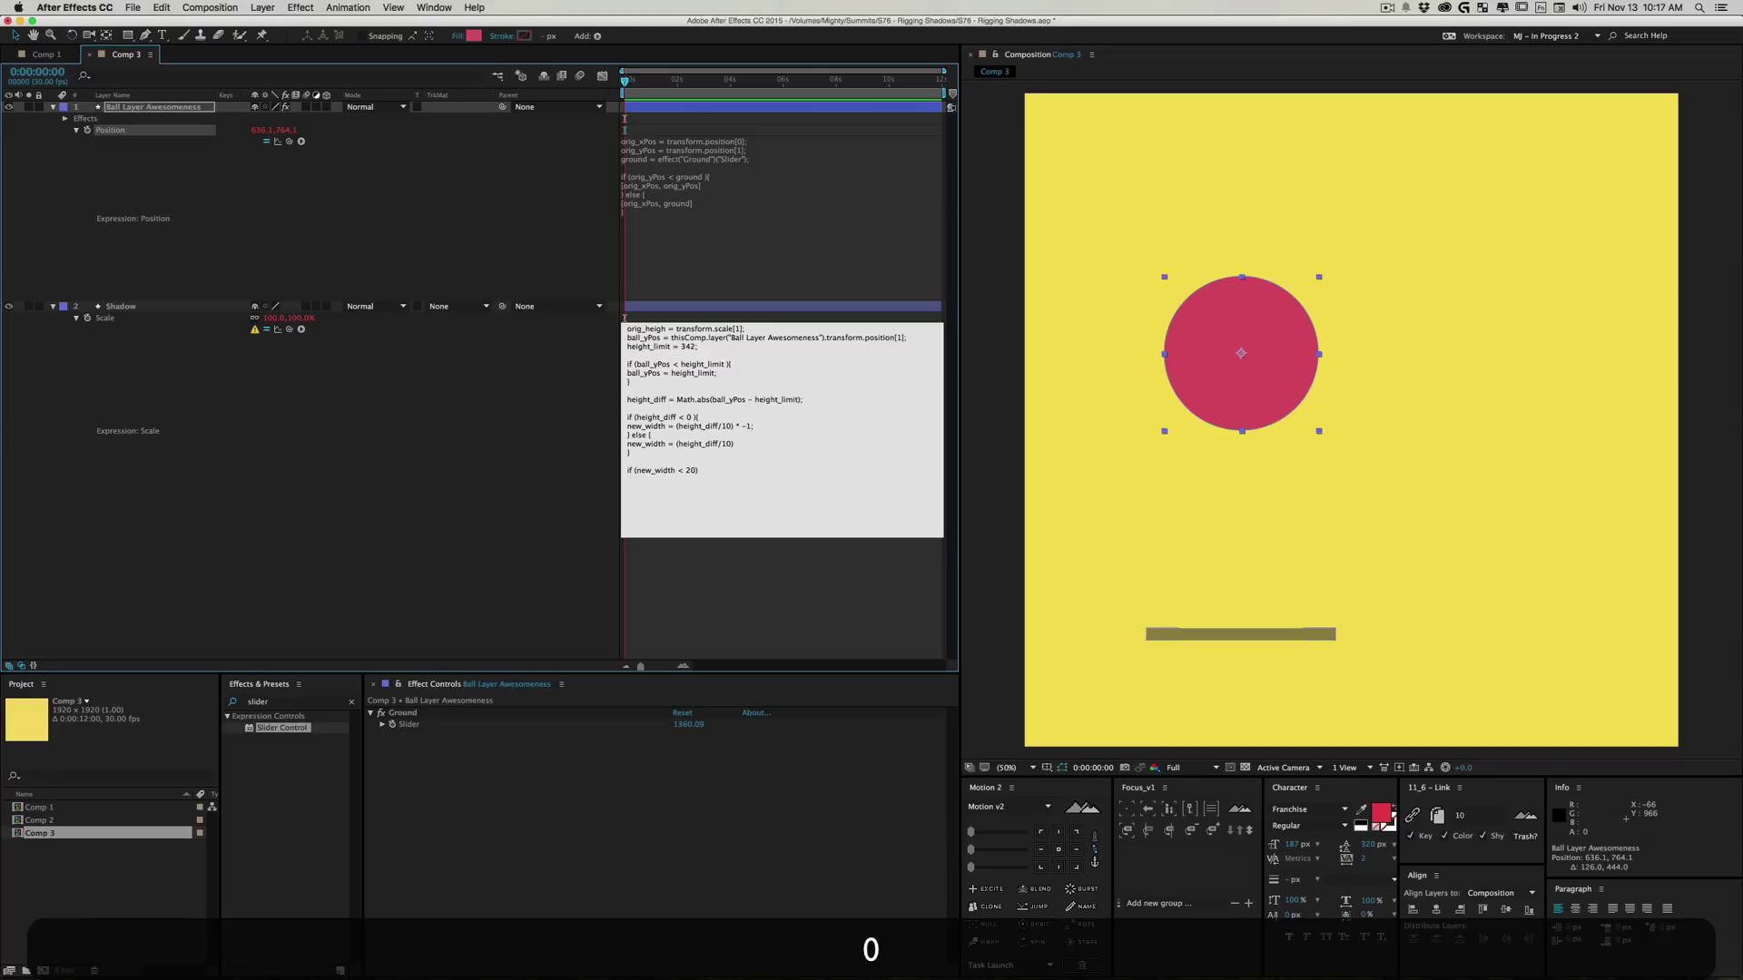
pyautogui.write(' {}')
pyautogui.press('Left')
pyautogui.press('Return')
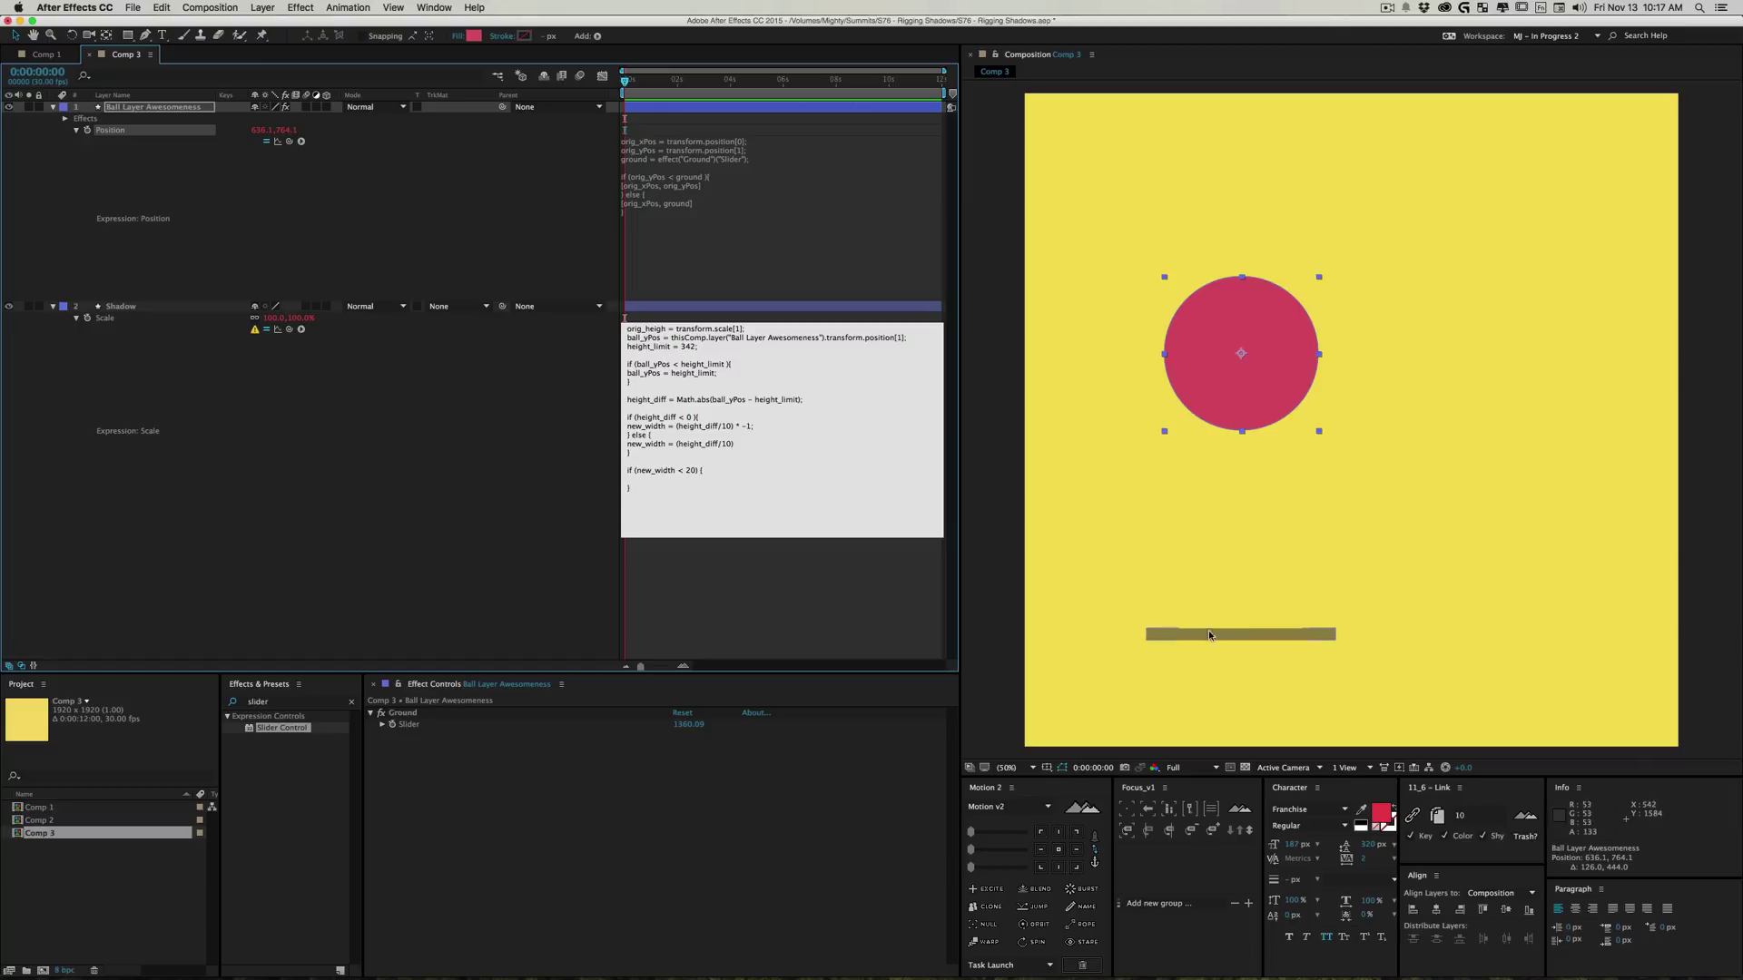
pyautogui.click(534, 472)
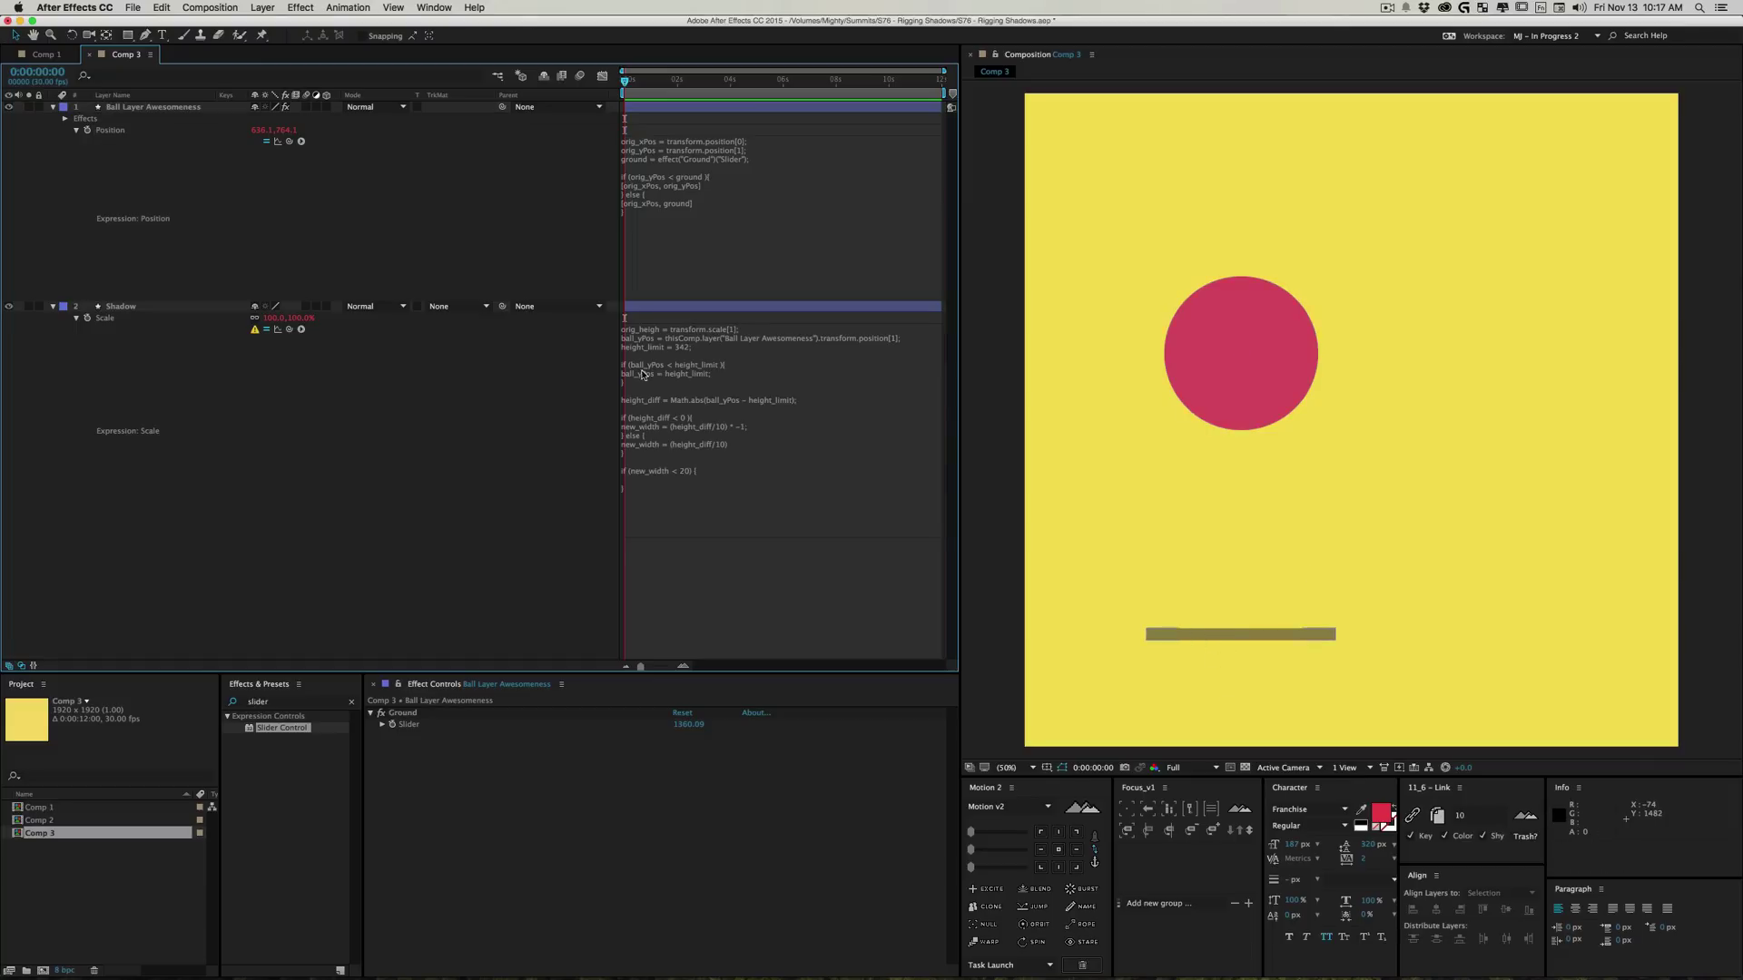
# Step: Enter [20, orig_height] inside the new_width < 20 block and move the ball to about 602, 602
pyautogui.moveTo(1245, 352)
pyautogui.mouseDown()
pyautogui.moveTo(1230, 216)
pyautogui.moveTo(1240, 342)
pyautogui.mouseUp()
pyautogui.click(648, 477)
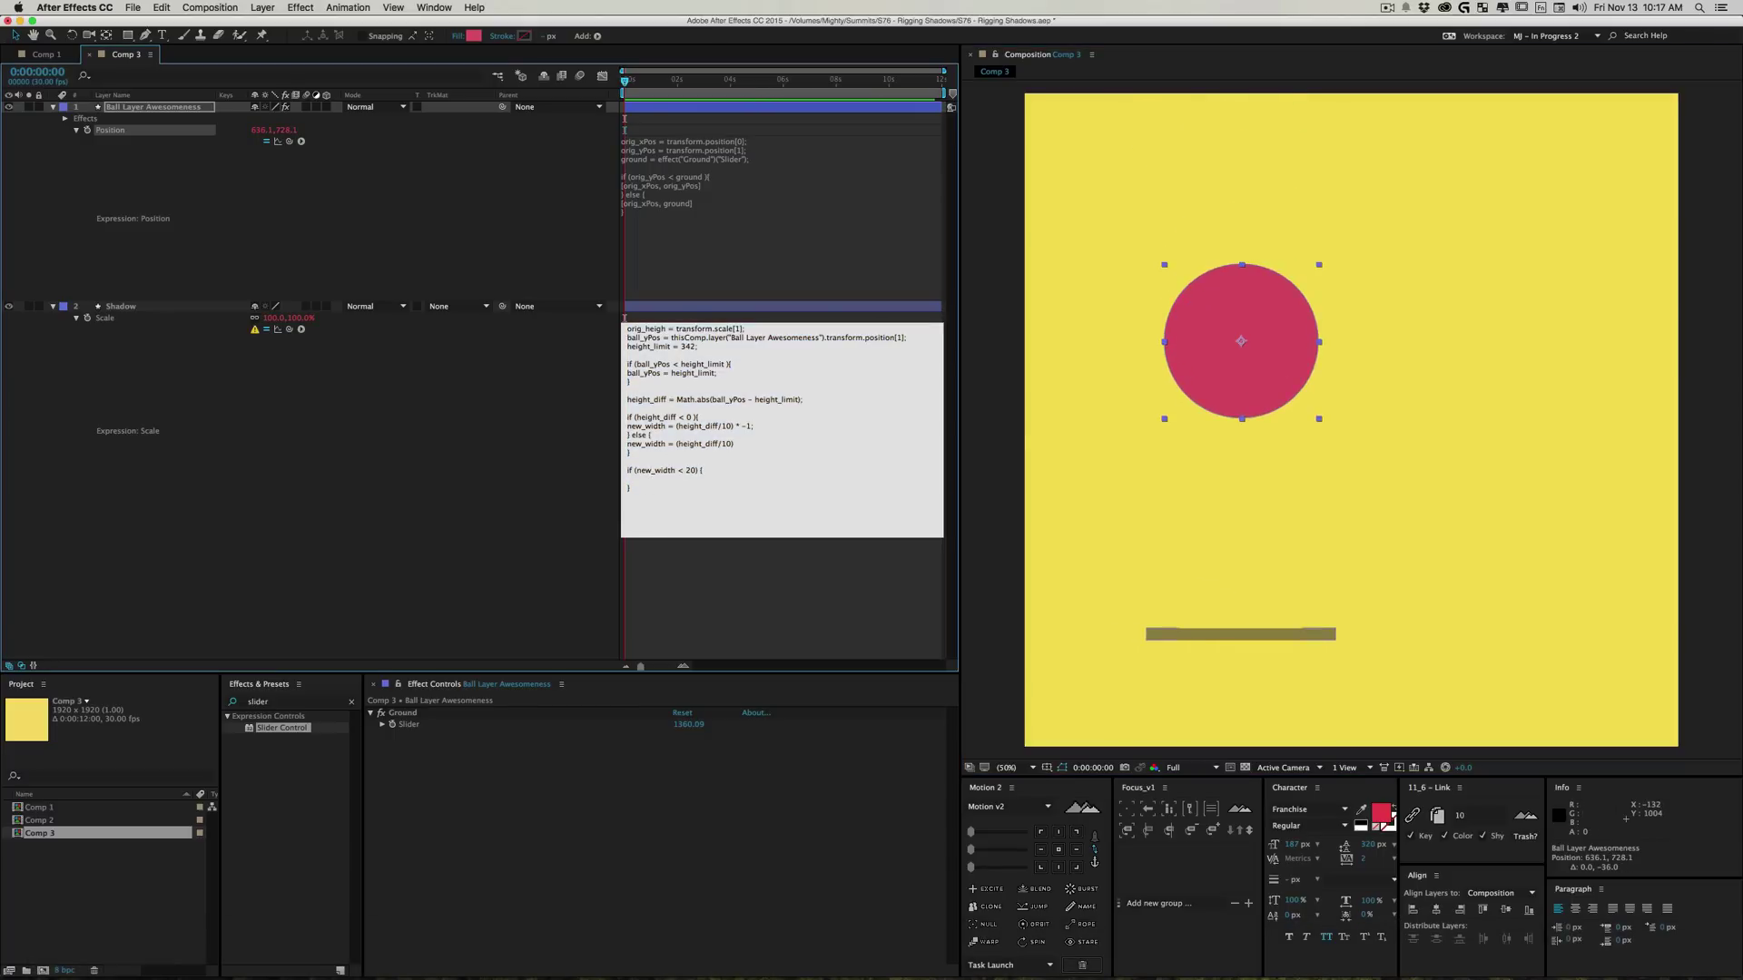
pyautogui.write('[]')
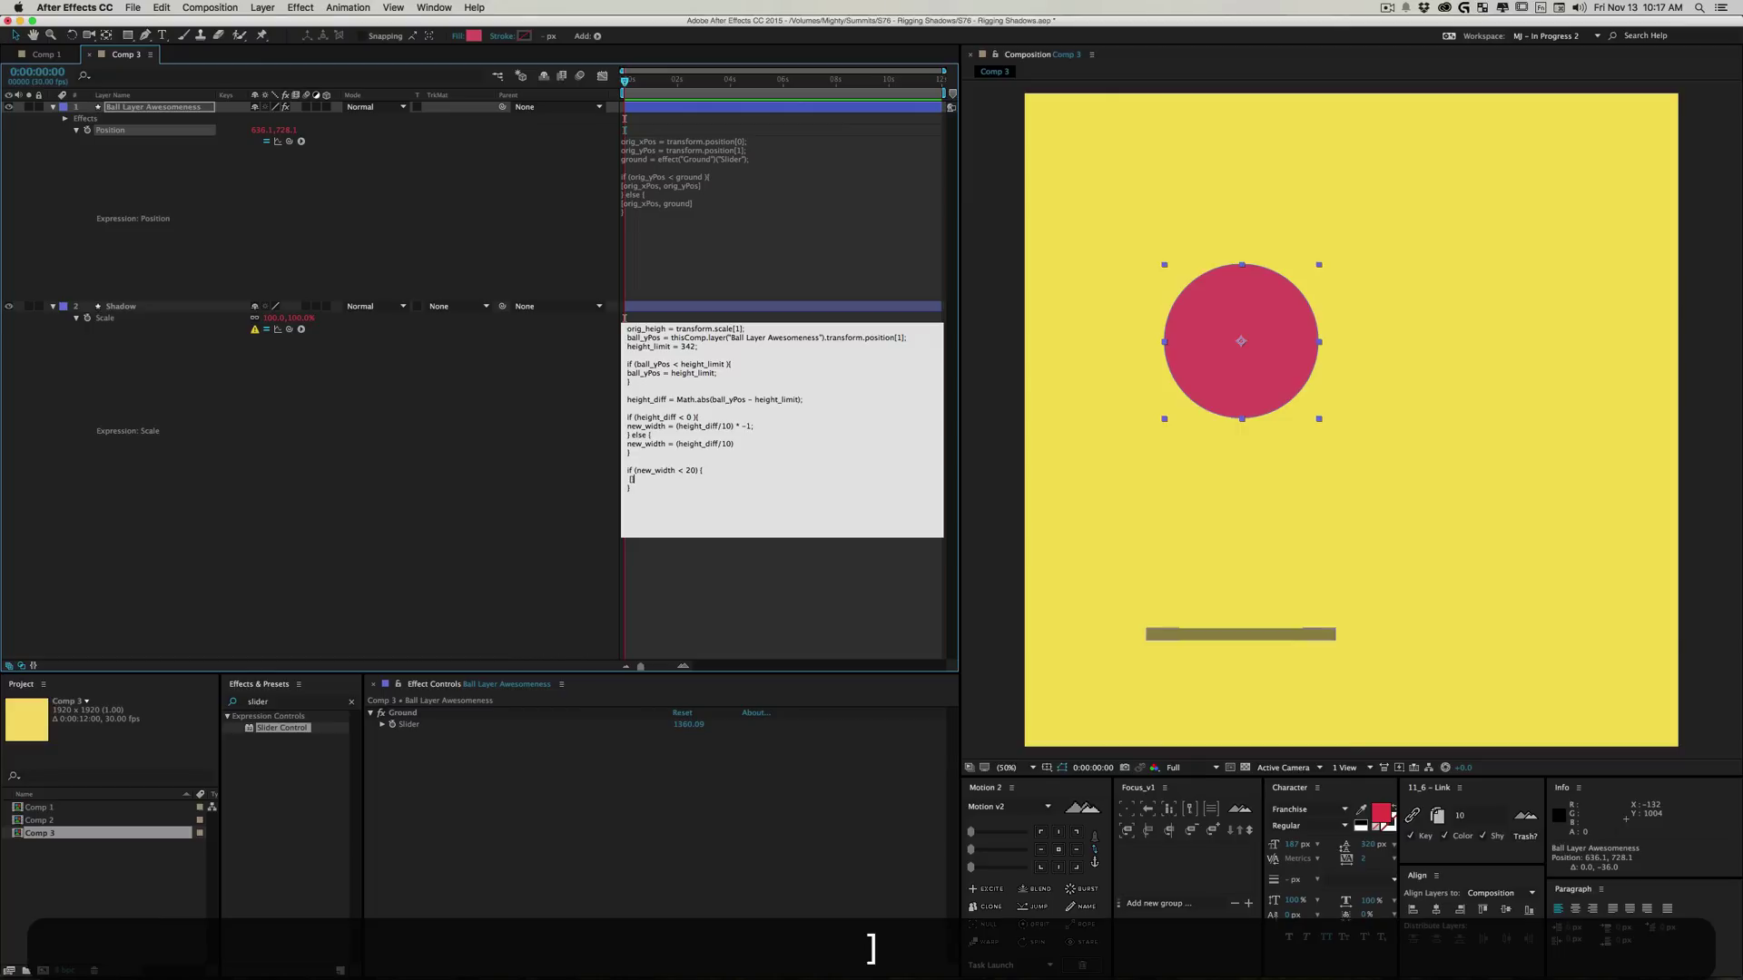
pyautogui.press('Left')
pyautogui.write('20, orig_height')
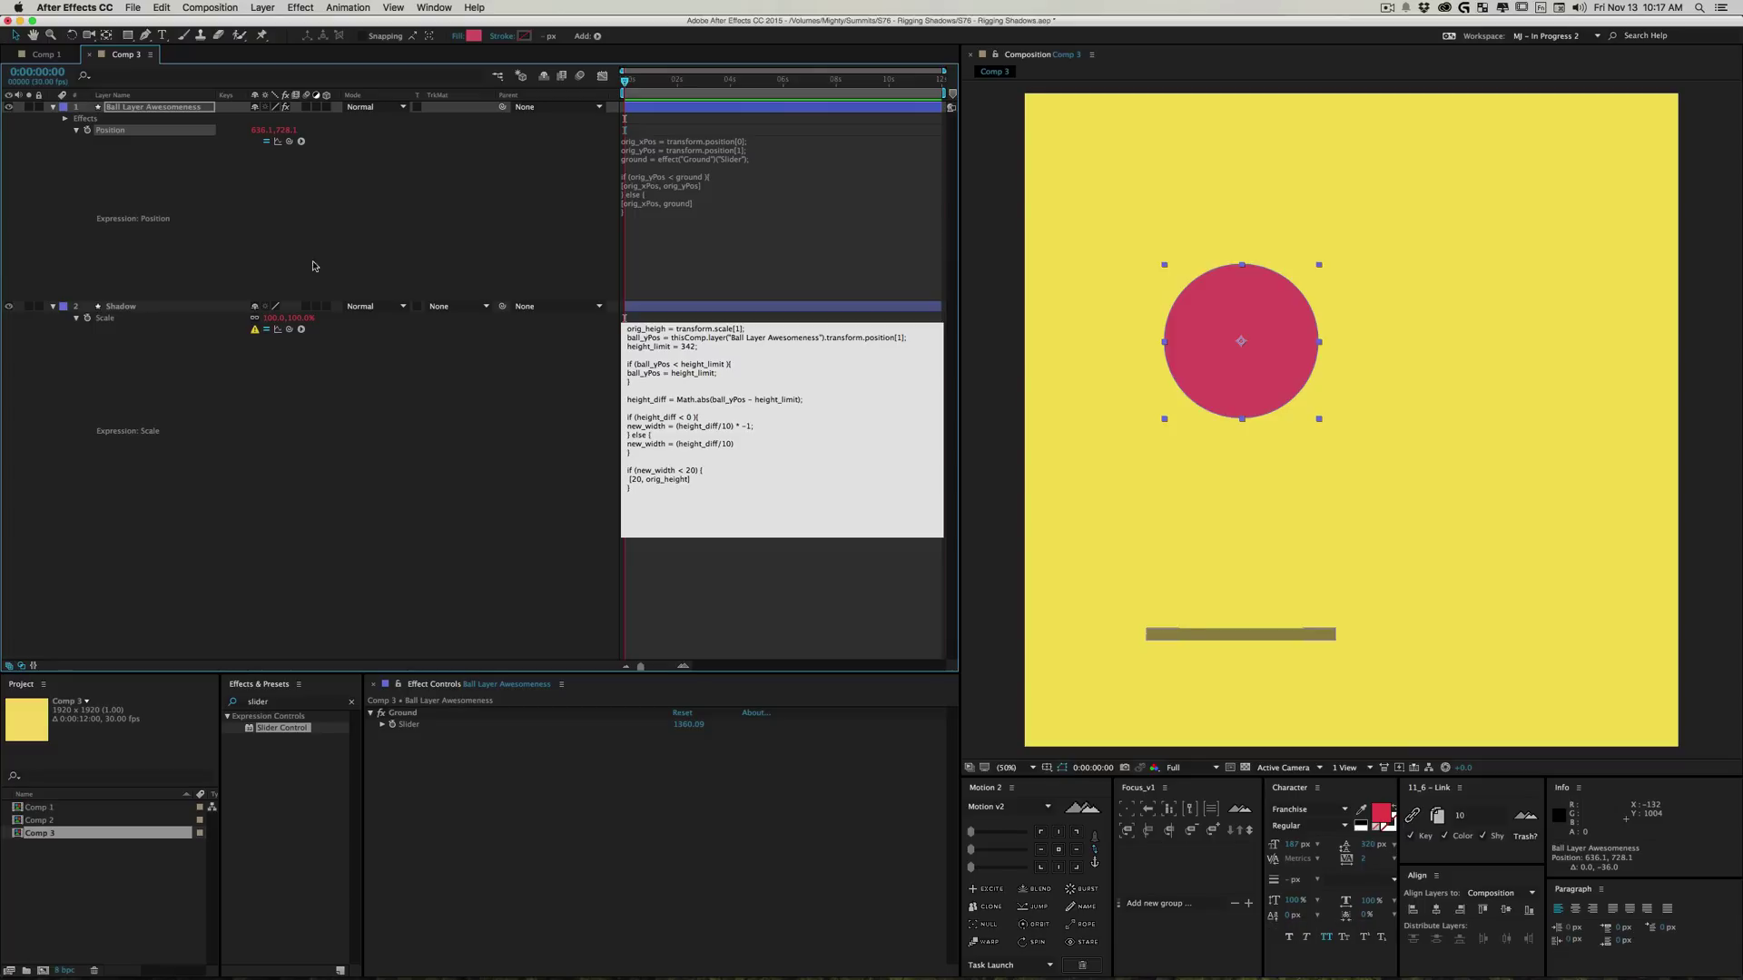
pyautogui.write(']')
pyautogui.click(457, 463)
pyautogui.moveTo(1236, 344); pyautogui.dragTo(1229, 300)
# Step: Add an else branch with an empty line inside its braces to the new_width < 20 condition
pyautogui.click(669, 494)
pyautogui.write('}')
pyautogui.moveTo(871, 949)
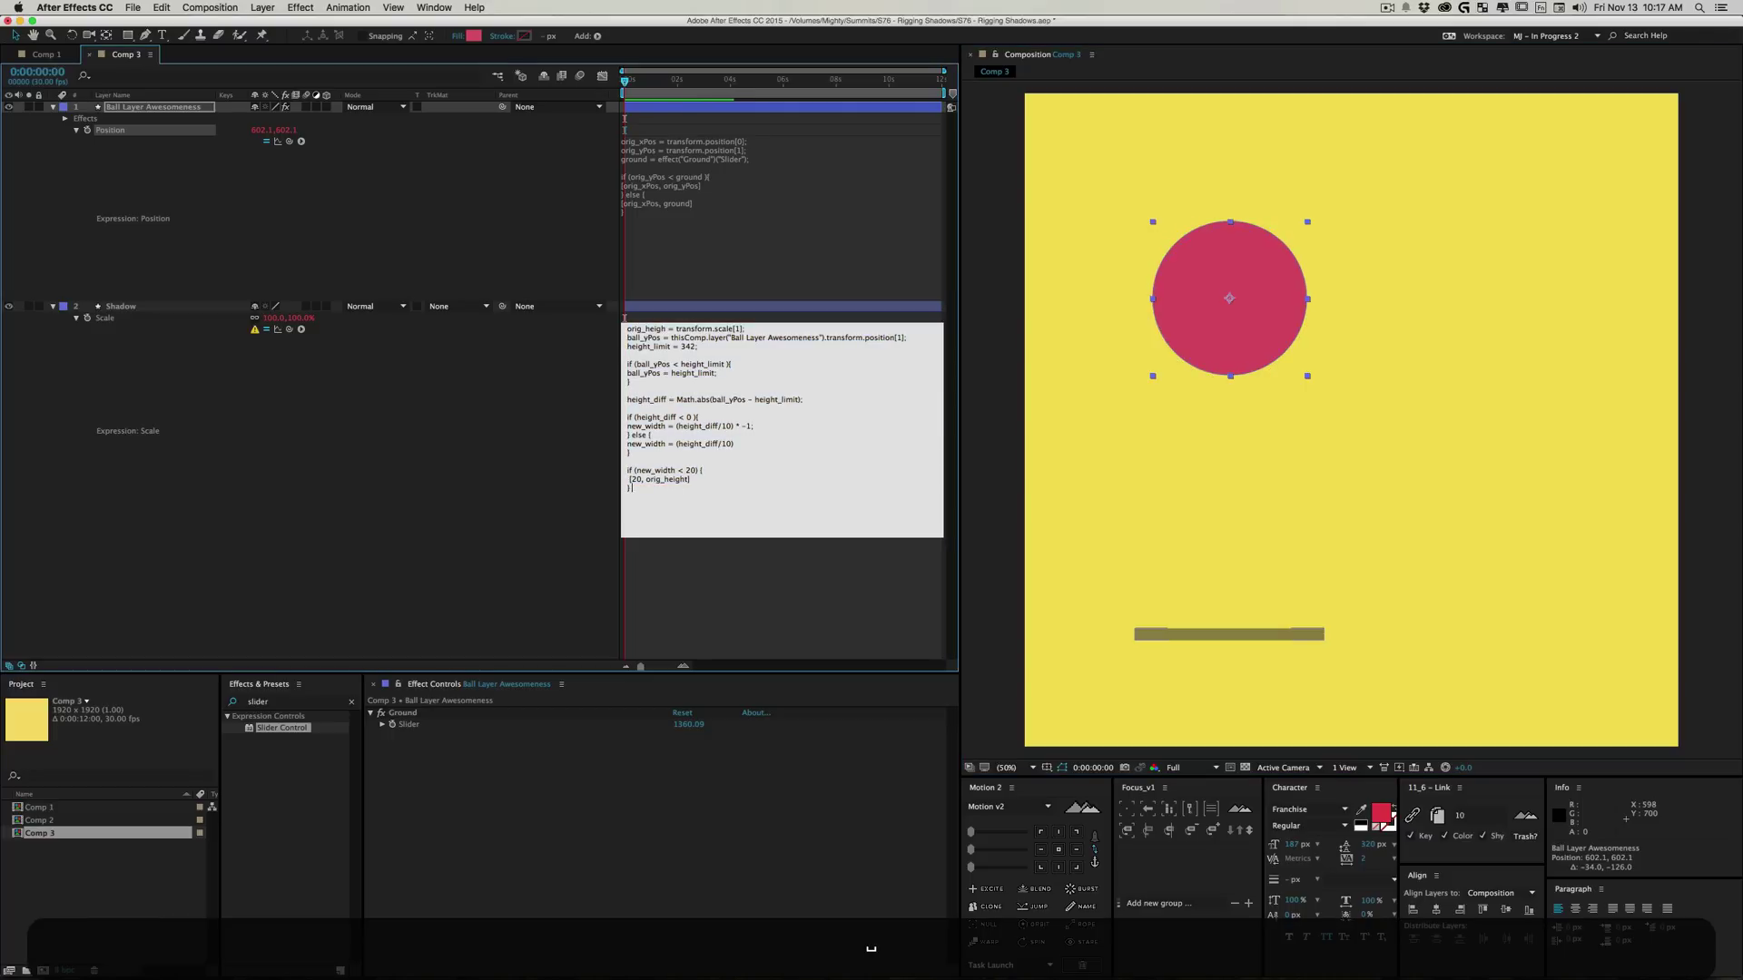
pyautogui.write('else {')
pyautogui.press('Return')
pyautogui.write('}')
pyautogui.press('Left')
pyautogui.press('Return')
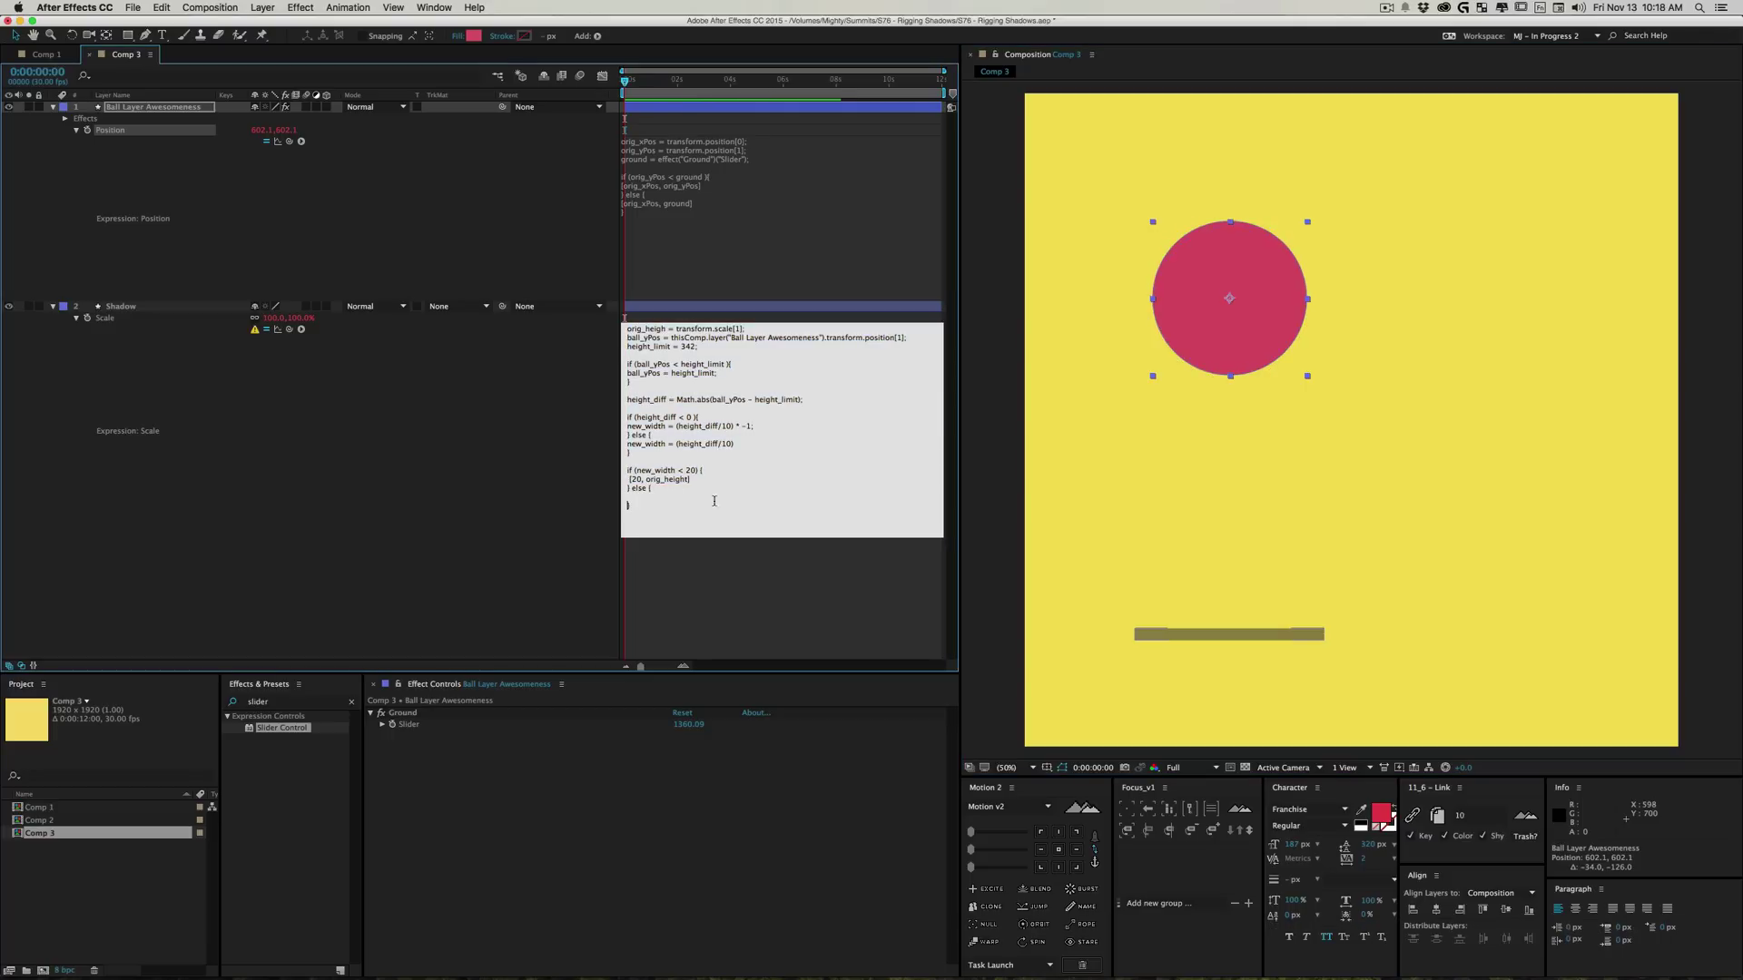
# Step: Enter [new_width, orig_height] inside the else branch of the new_width < 20 condition
pyautogui.press('cmd+c')
pyautogui.click(635, 496)
pyautogui.press('cmd+v')
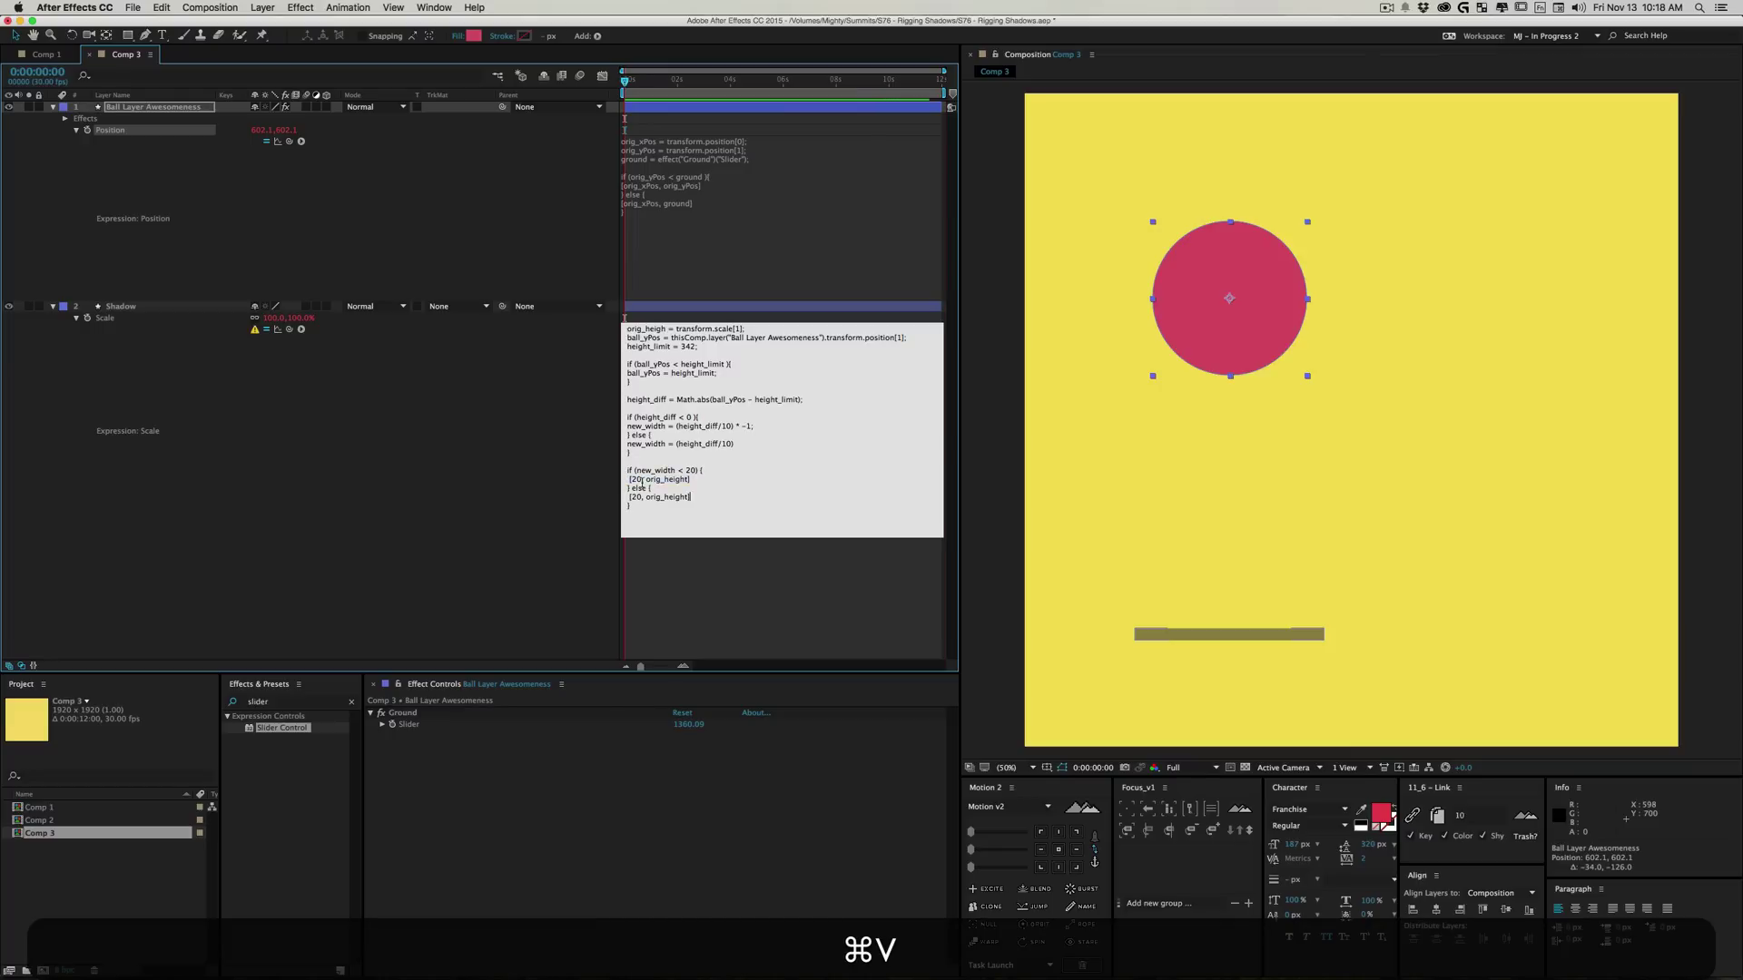
pyautogui.doubleClick(648, 471)
pyautogui.press('super+c')
pyautogui.doubleClick(637, 496)
pyautogui.press('cmd+v')
pyautogui.click(518, 487)
# Step: Move the ball to about 564, 576 and correct orig_heigh to orig_height in the Scale expression's first line
pyautogui.click(1212, 329)
pyautogui.moveTo(1211, 330)
pyautogui.mouseDown()
pyautogui.moveTo(1197, 588)
pyautogui.moveTo(1199, 321)
pyautogui.mouseUp()
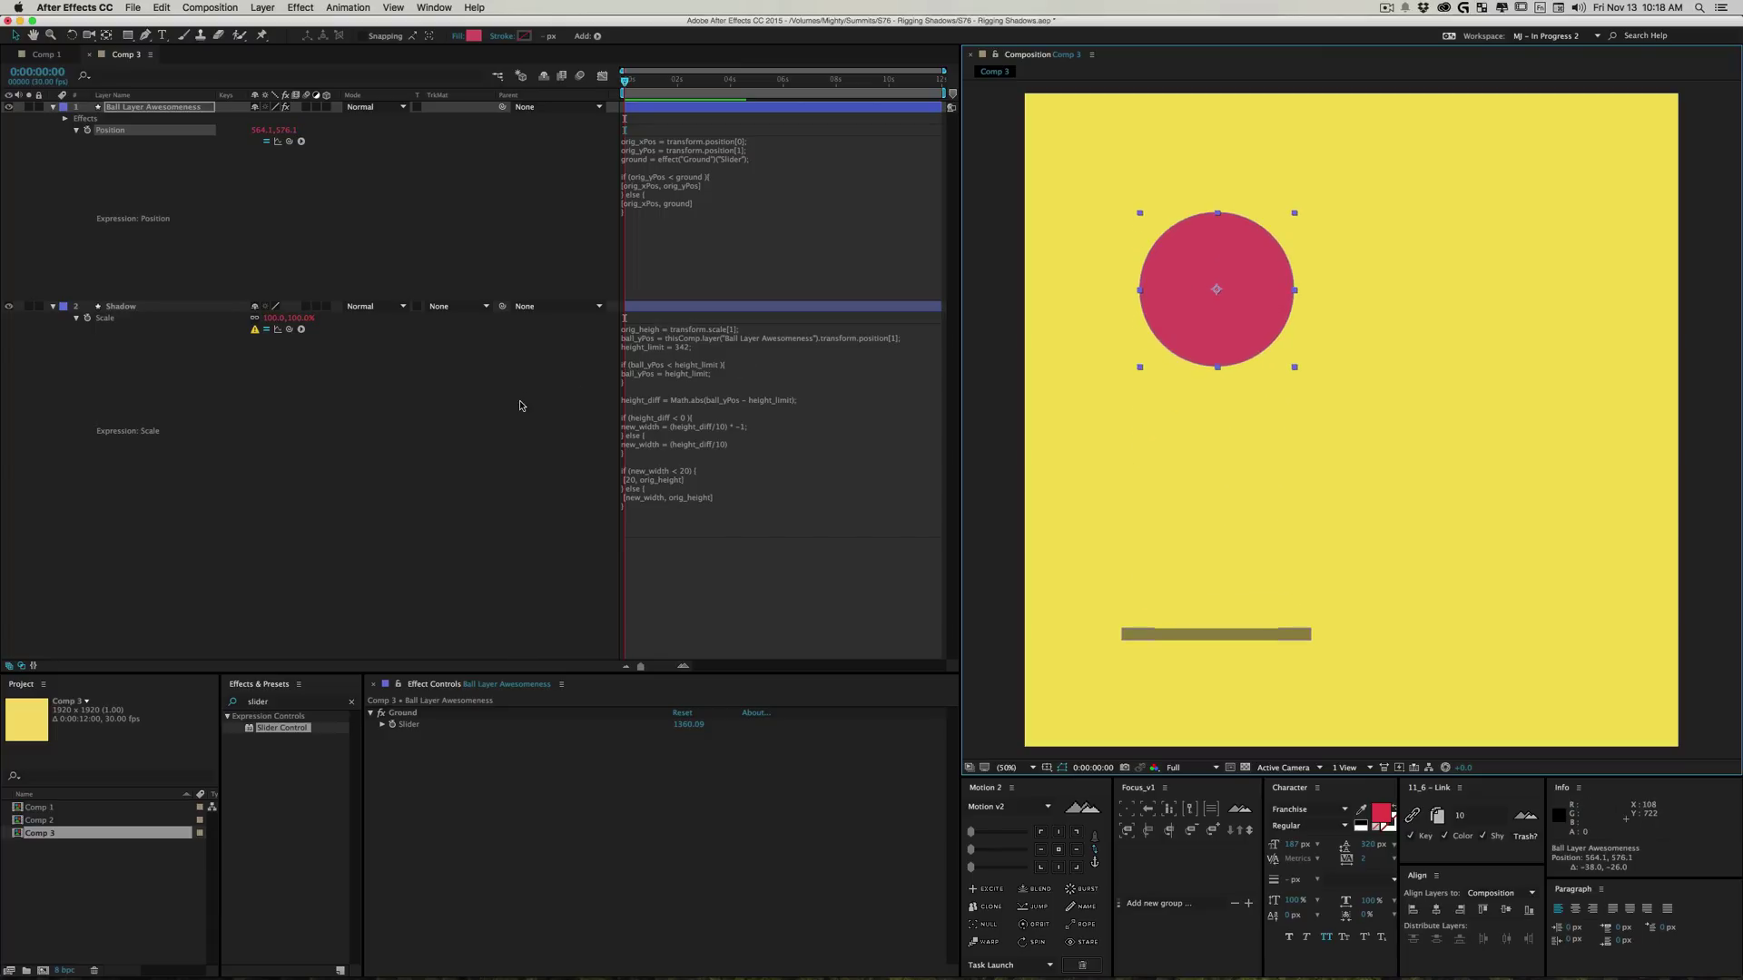
pyautogui.click(673, 338)
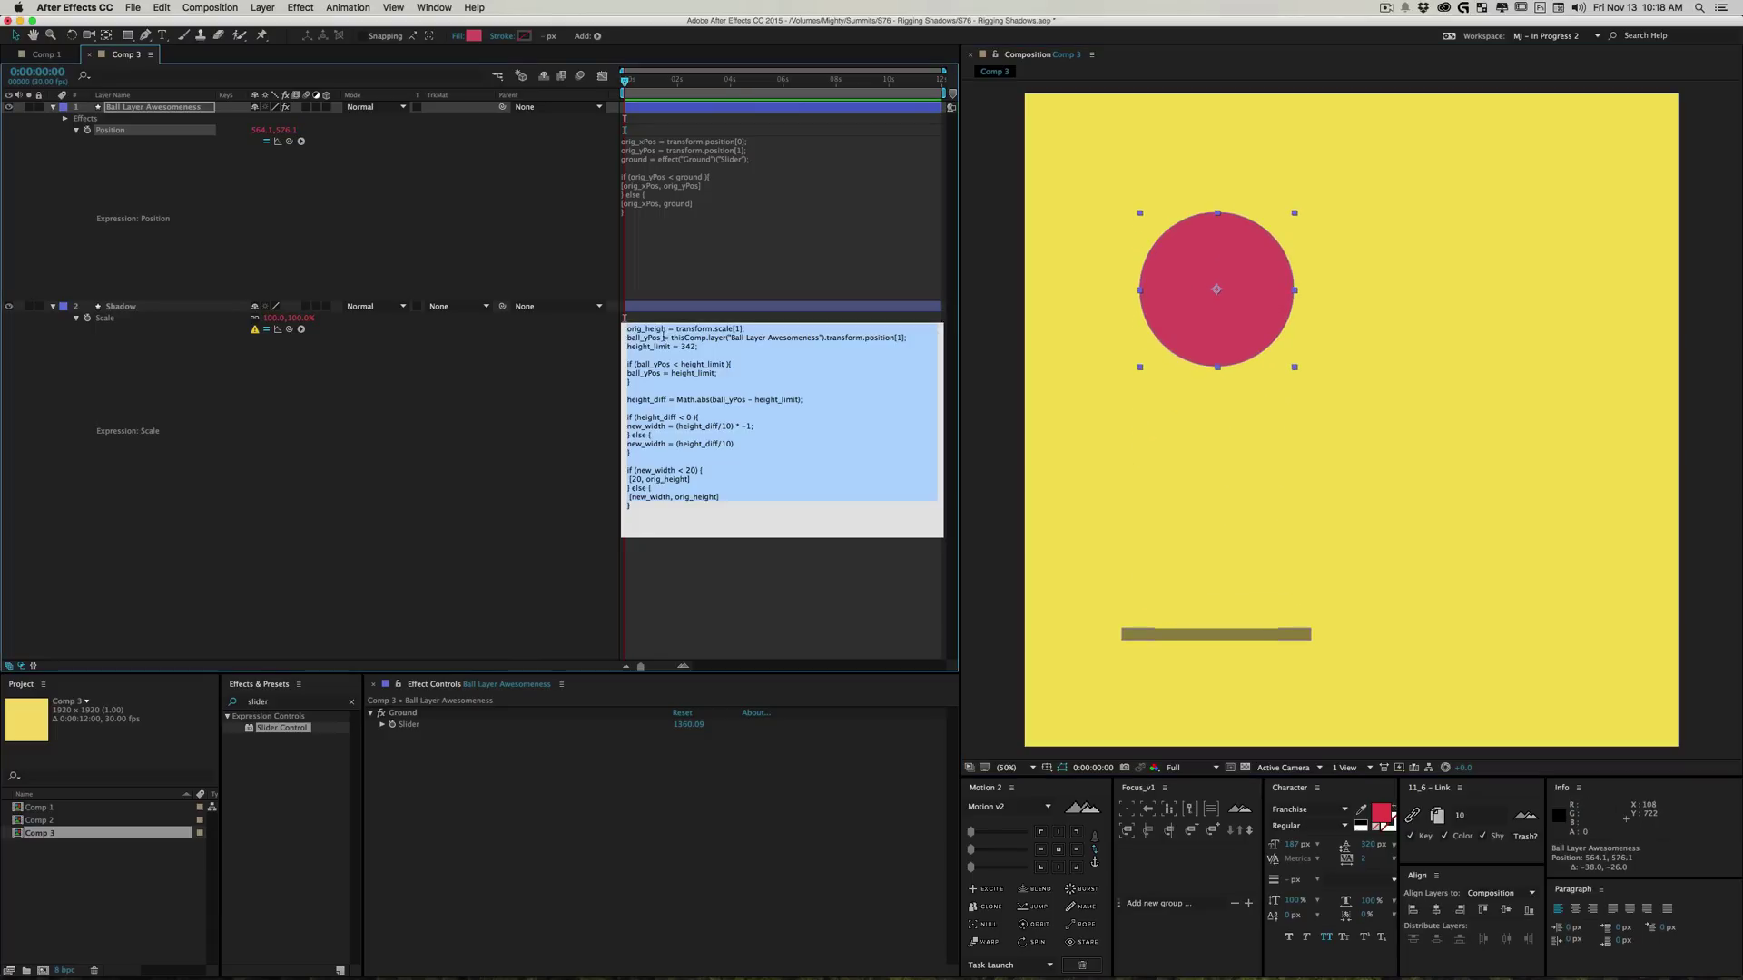
pyautogui.click(399, 449)
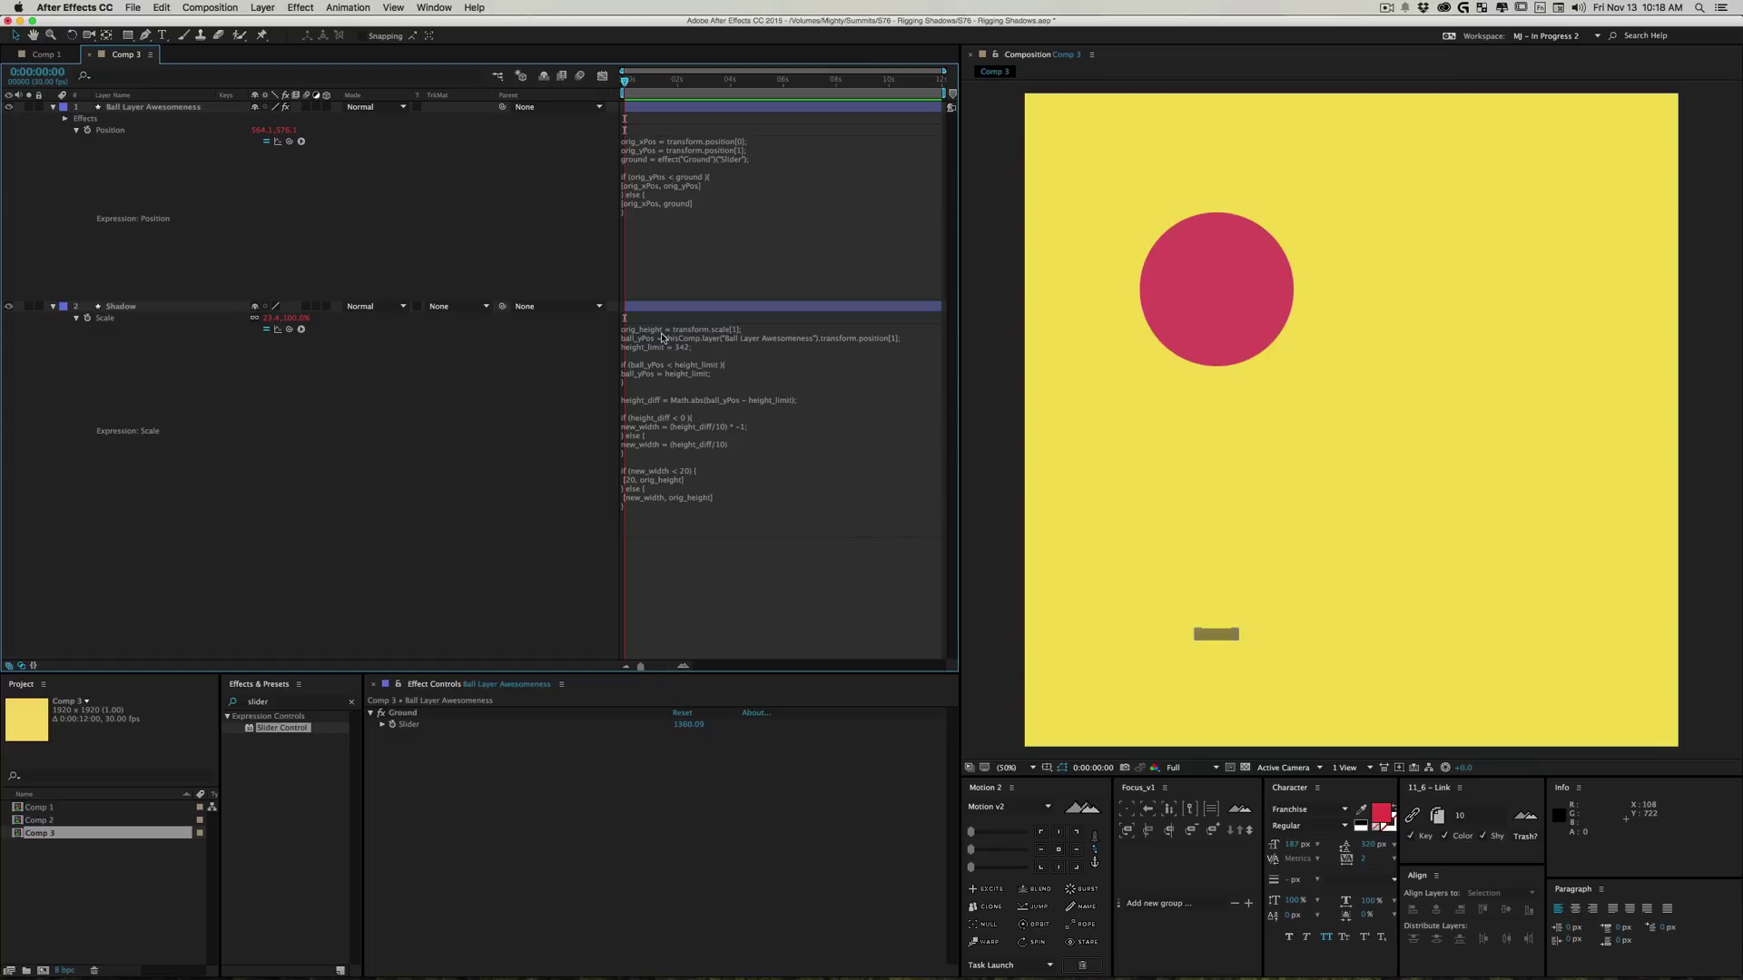
# Step: Test the shadow's scaling by moving the ball up beyond the composition and back down to about 720, 366
pyautogui.moveTo(1161, 311)
pyautogui.mouseDown()
pyautogui.moveTo(1151, 470)
pyautogui.moveTo(1132, 449)
pyautogui.moveTo(1153, 325)
pyautogui.mouseUp()
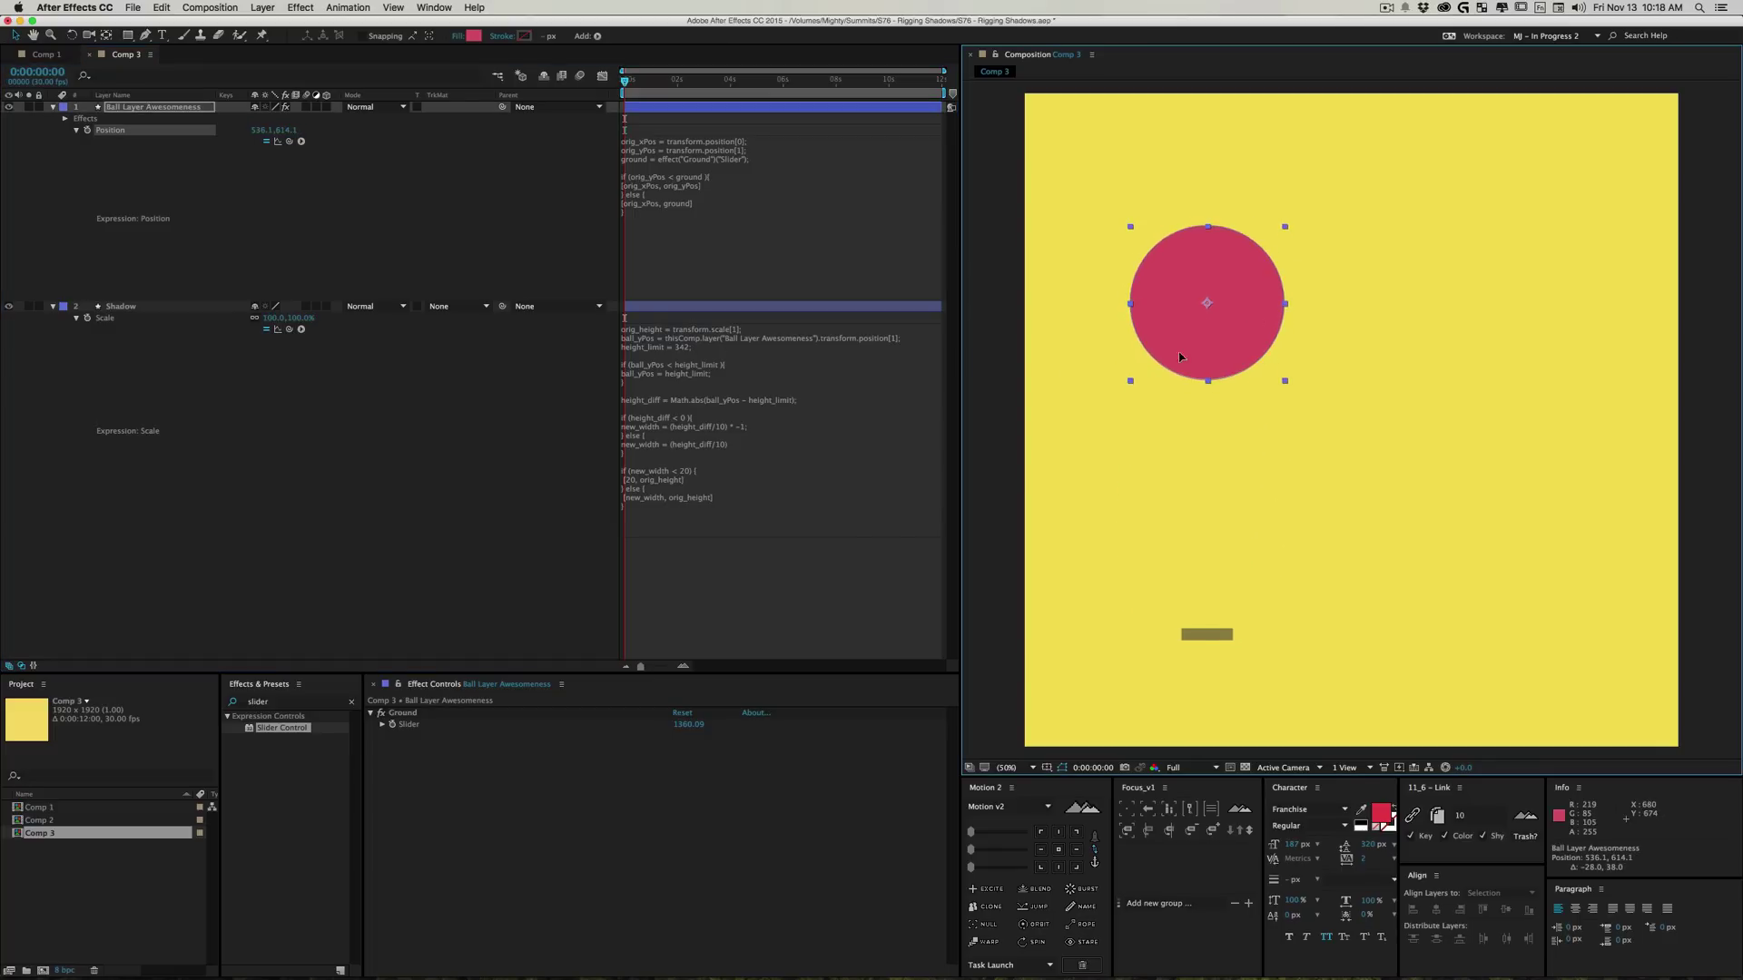
pyautogui.click(689, 344)
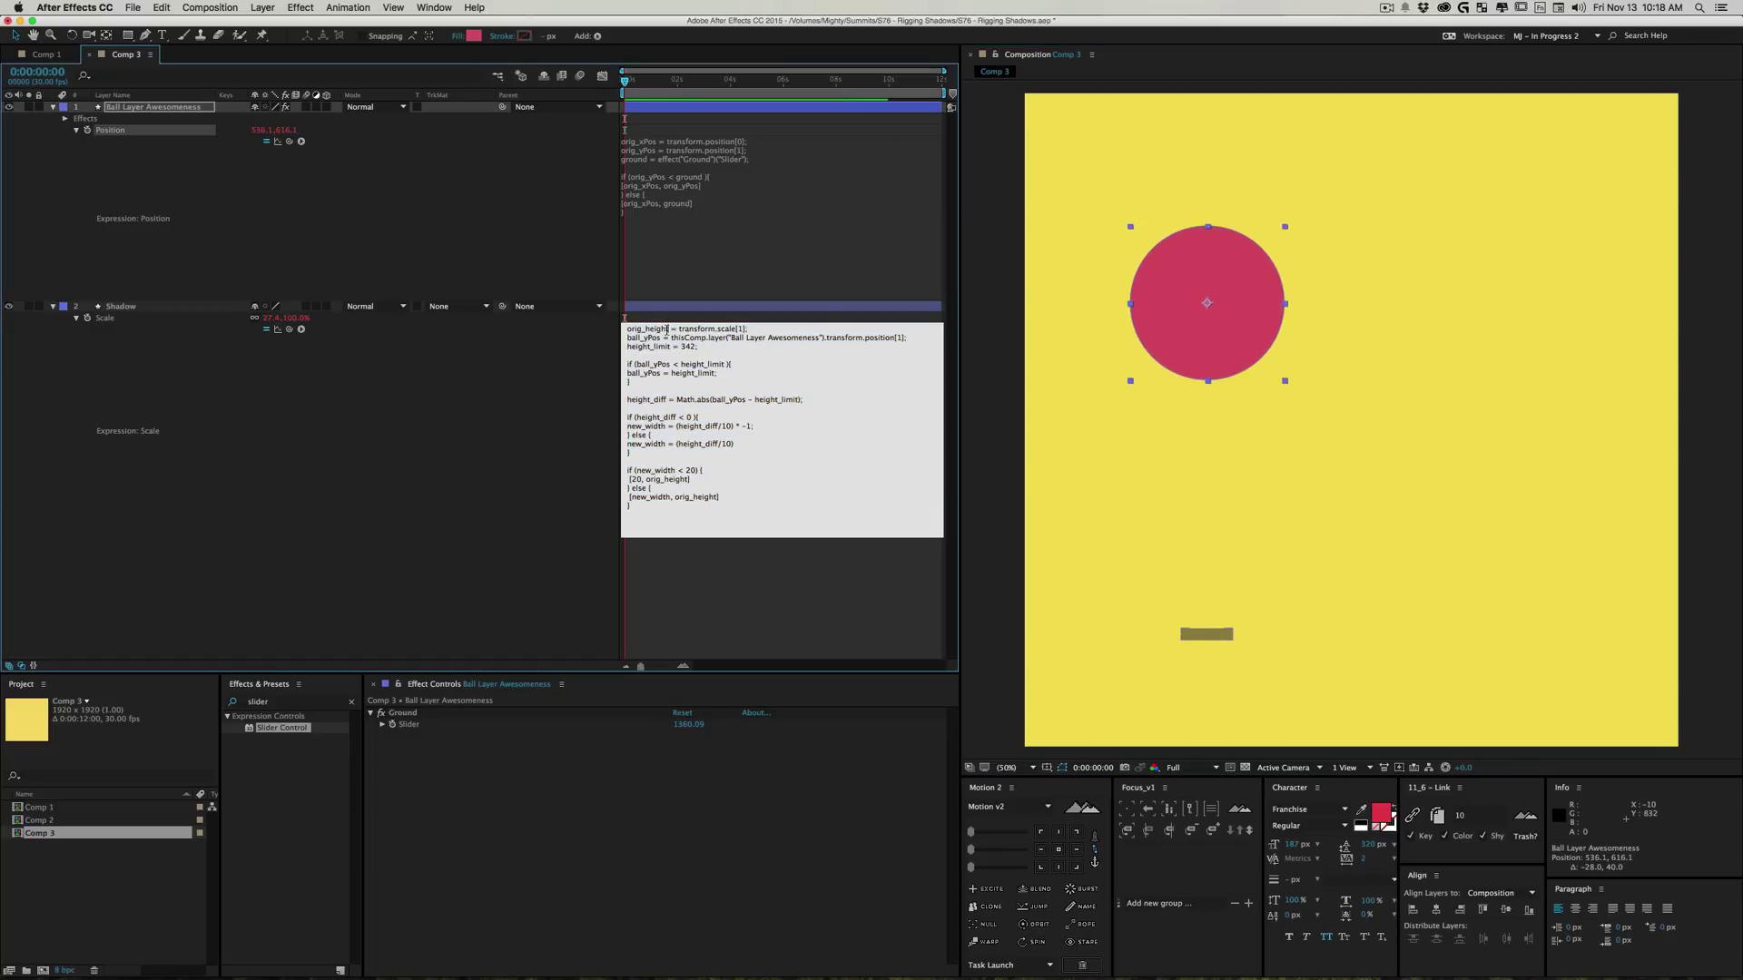
pyautogui.moveTo(1221, 353); pyautogui.dragTo(1246, 23)
pyautogui.click(686, 473)
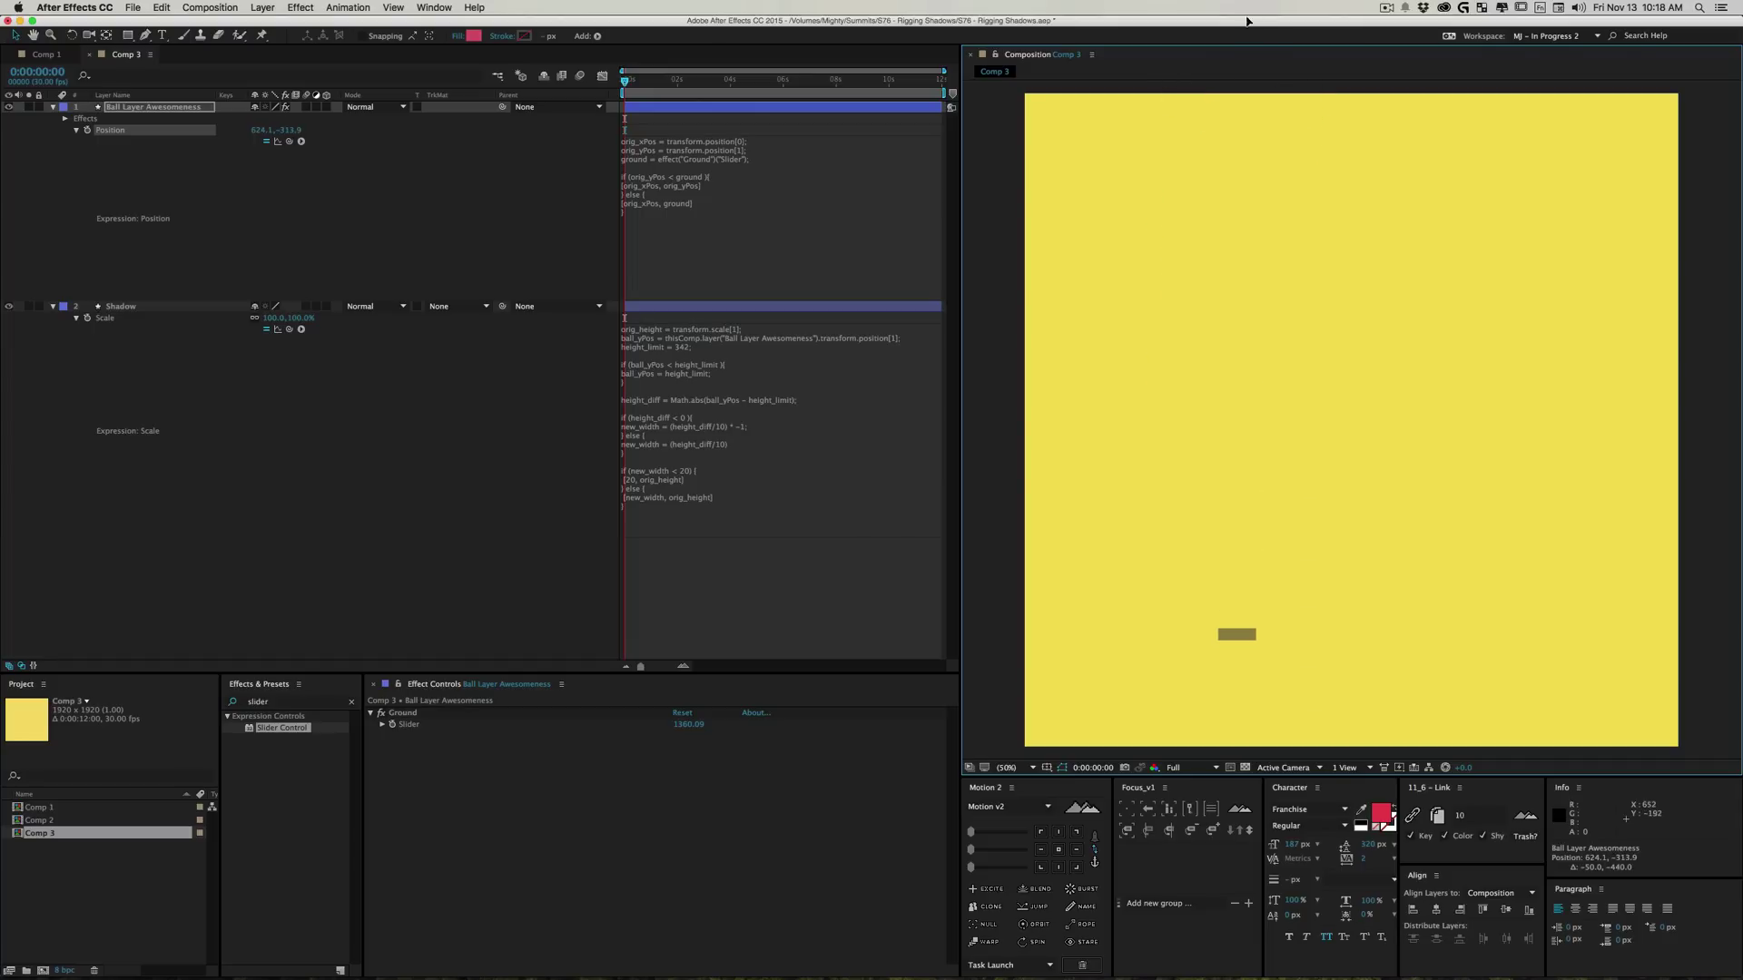
pyautogui.moveTo(1303, 248); pyautogui.dragTo(1350, 449)
pyautogui.moveTo(1285, 197); pyautogui.dragTo(1288, 390)
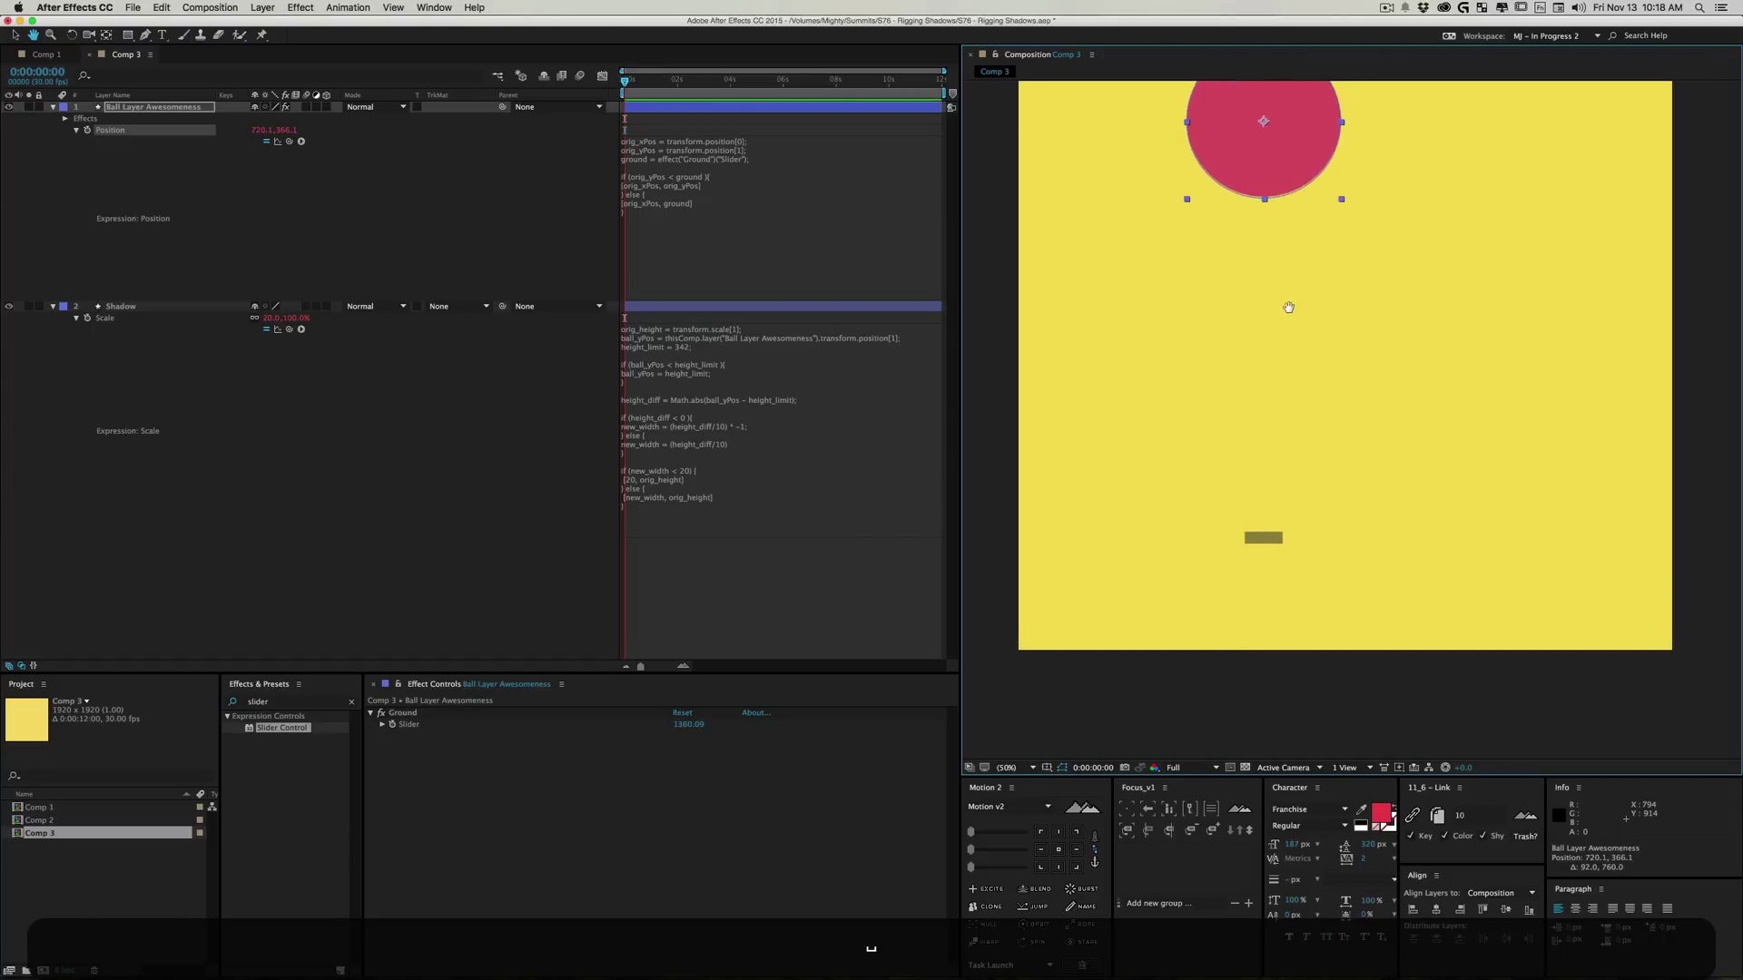
# Step: Set the minimum shadow width to 40 in both the new_width condition and the array it returns
pyautogui.click(529, 506)
pyautogui.click(691, 464)
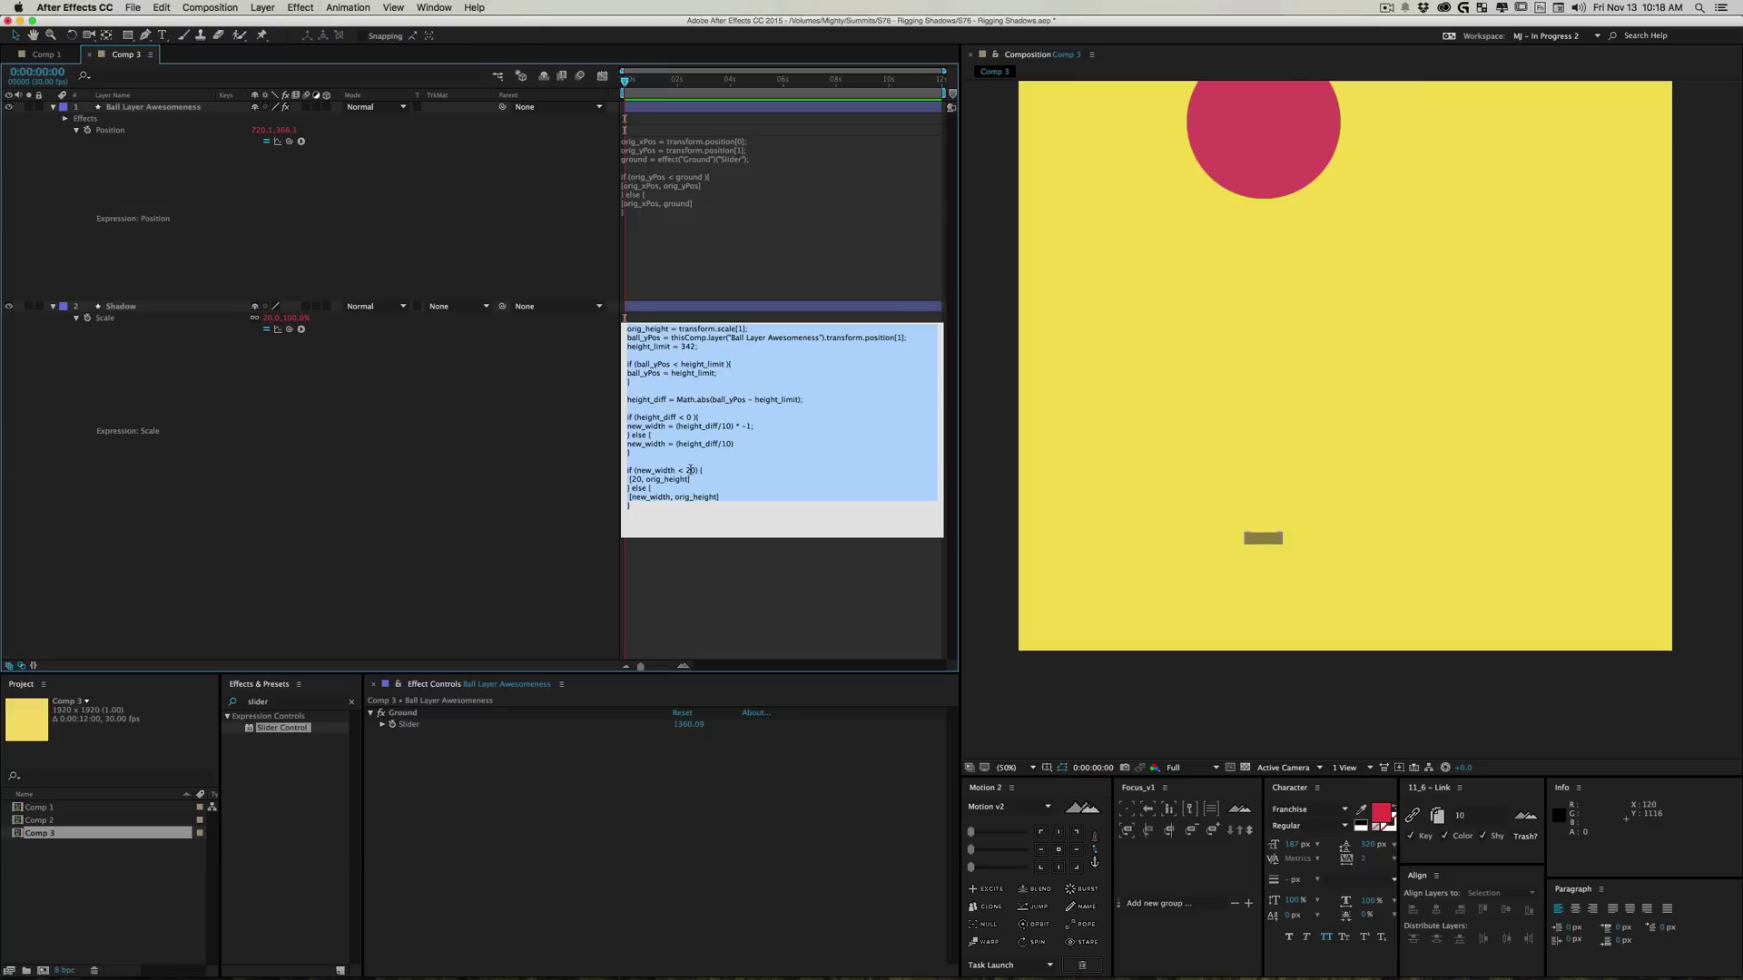
pyautogui.doubleClick(689, 469)
pyautogui.write('4')
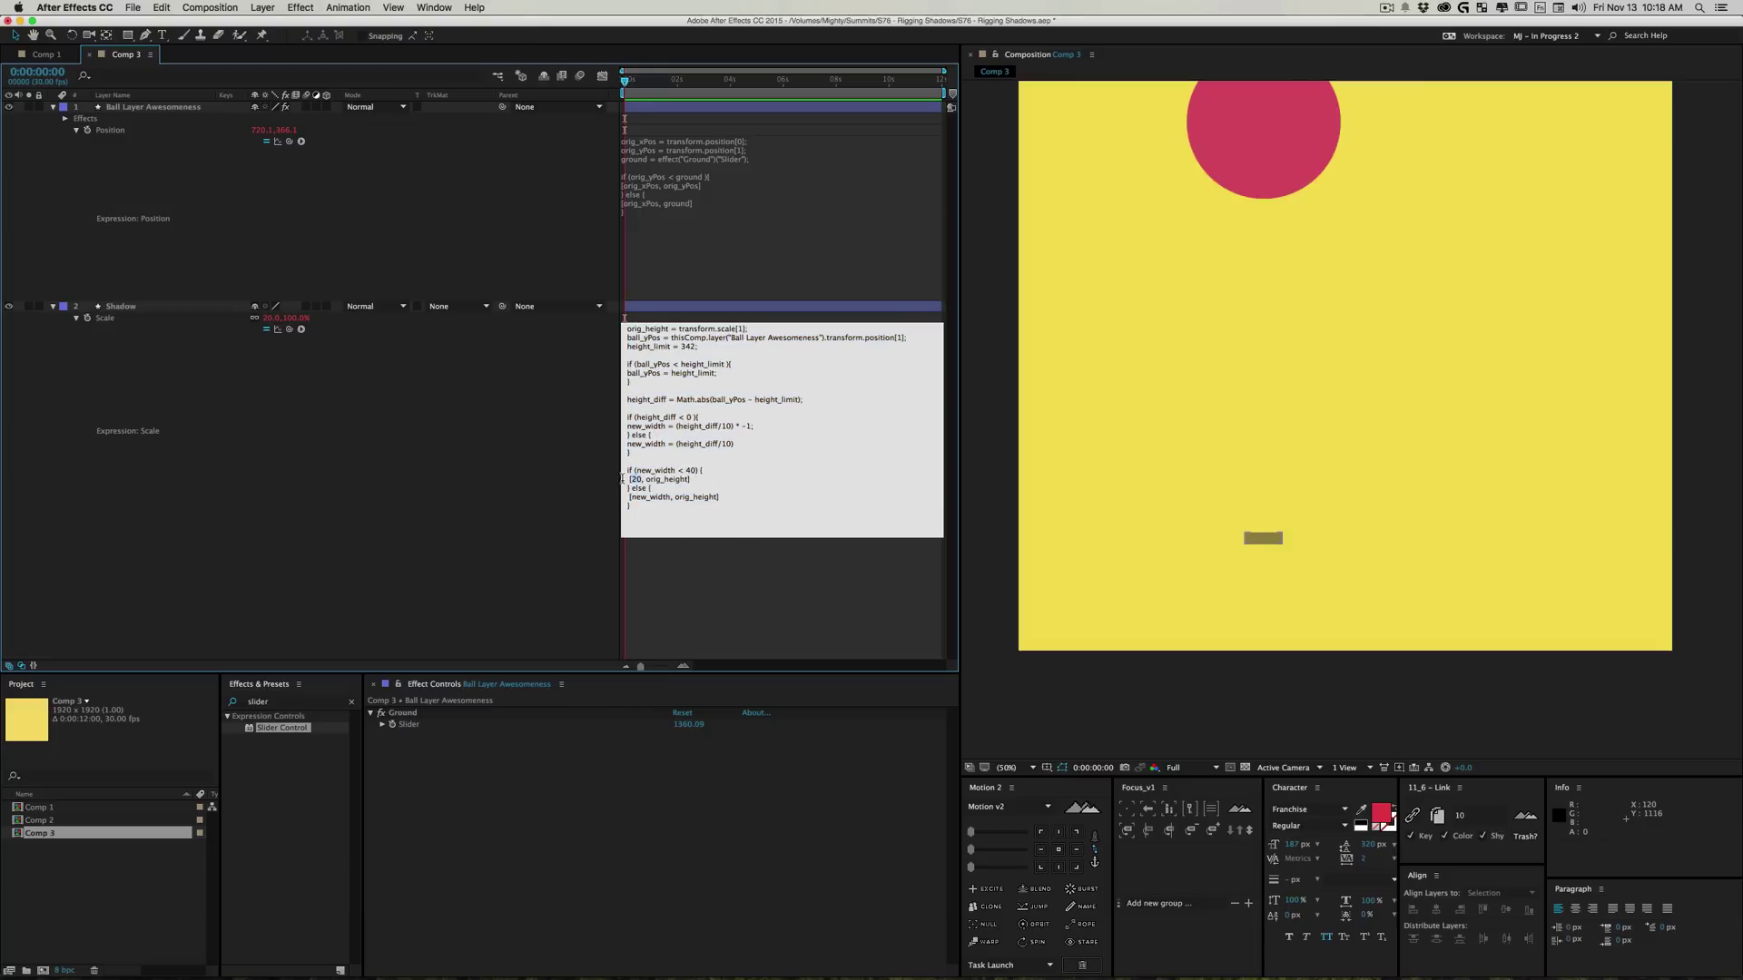
pyautogui.write('40')
pyautogui.click(519, 436)
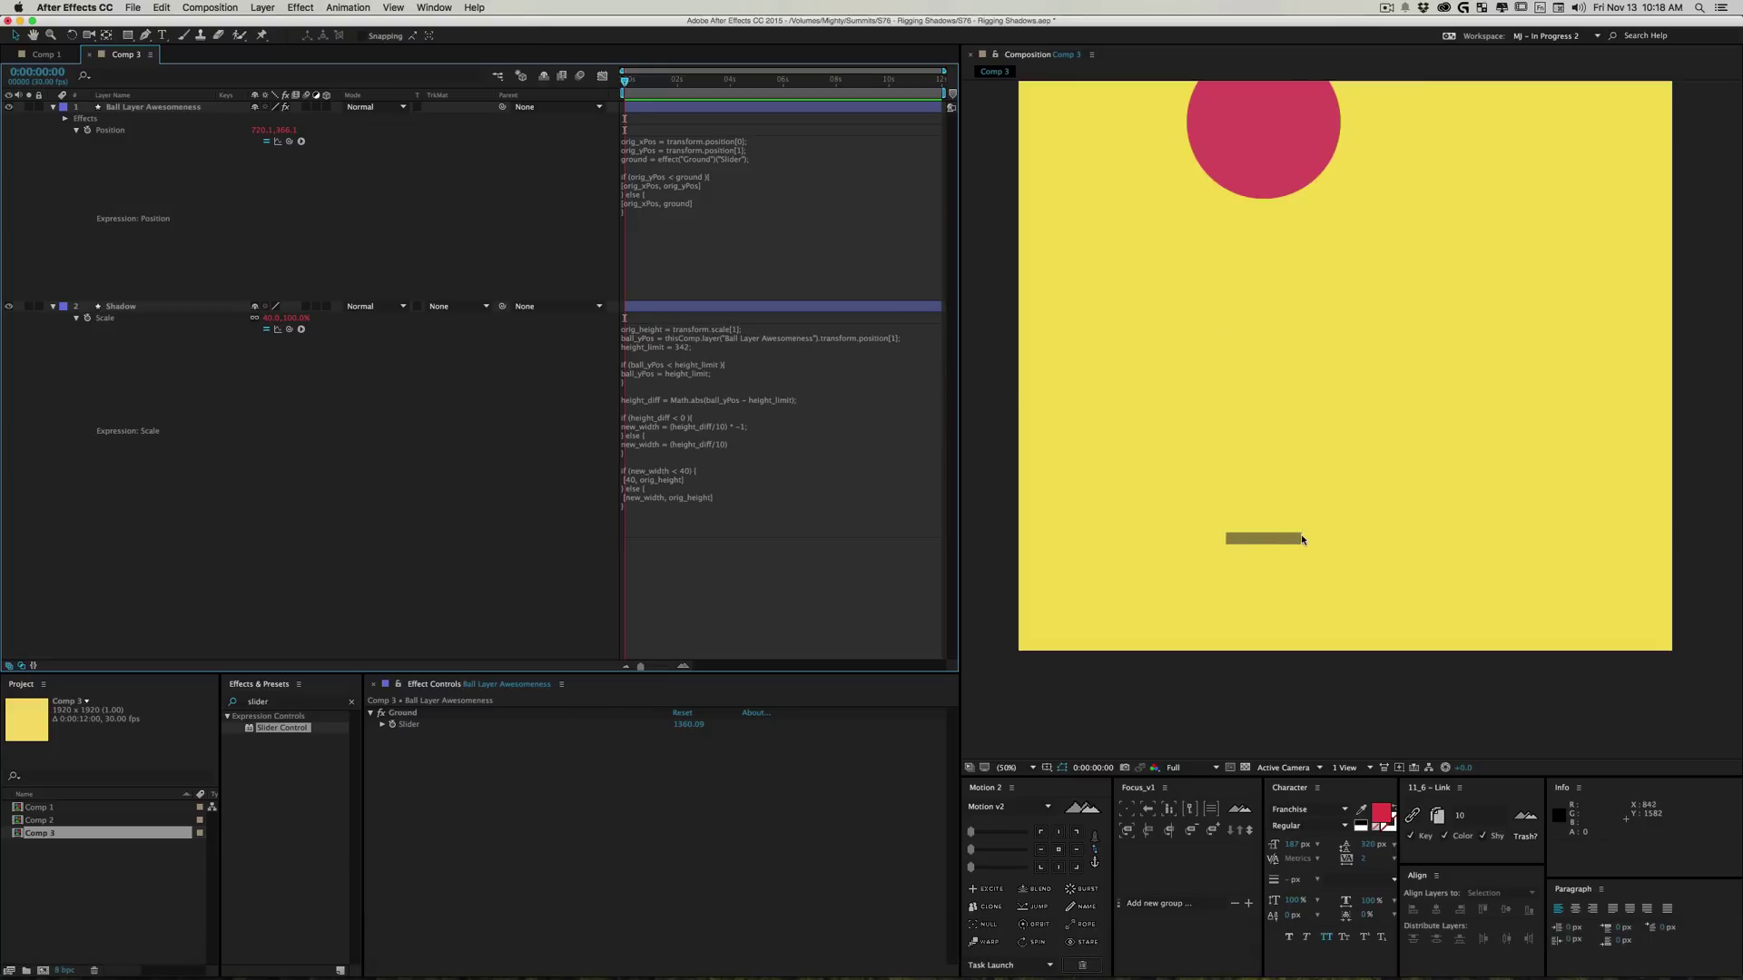
# Step: Test the shadow's minimum width by moving the ball high up and back down to about 448, 1298
pyautogui.moveTo(1272, 85); pyautogui.dragTo(1242, 266)
pyautogui.scroll(5, 1242, 266)
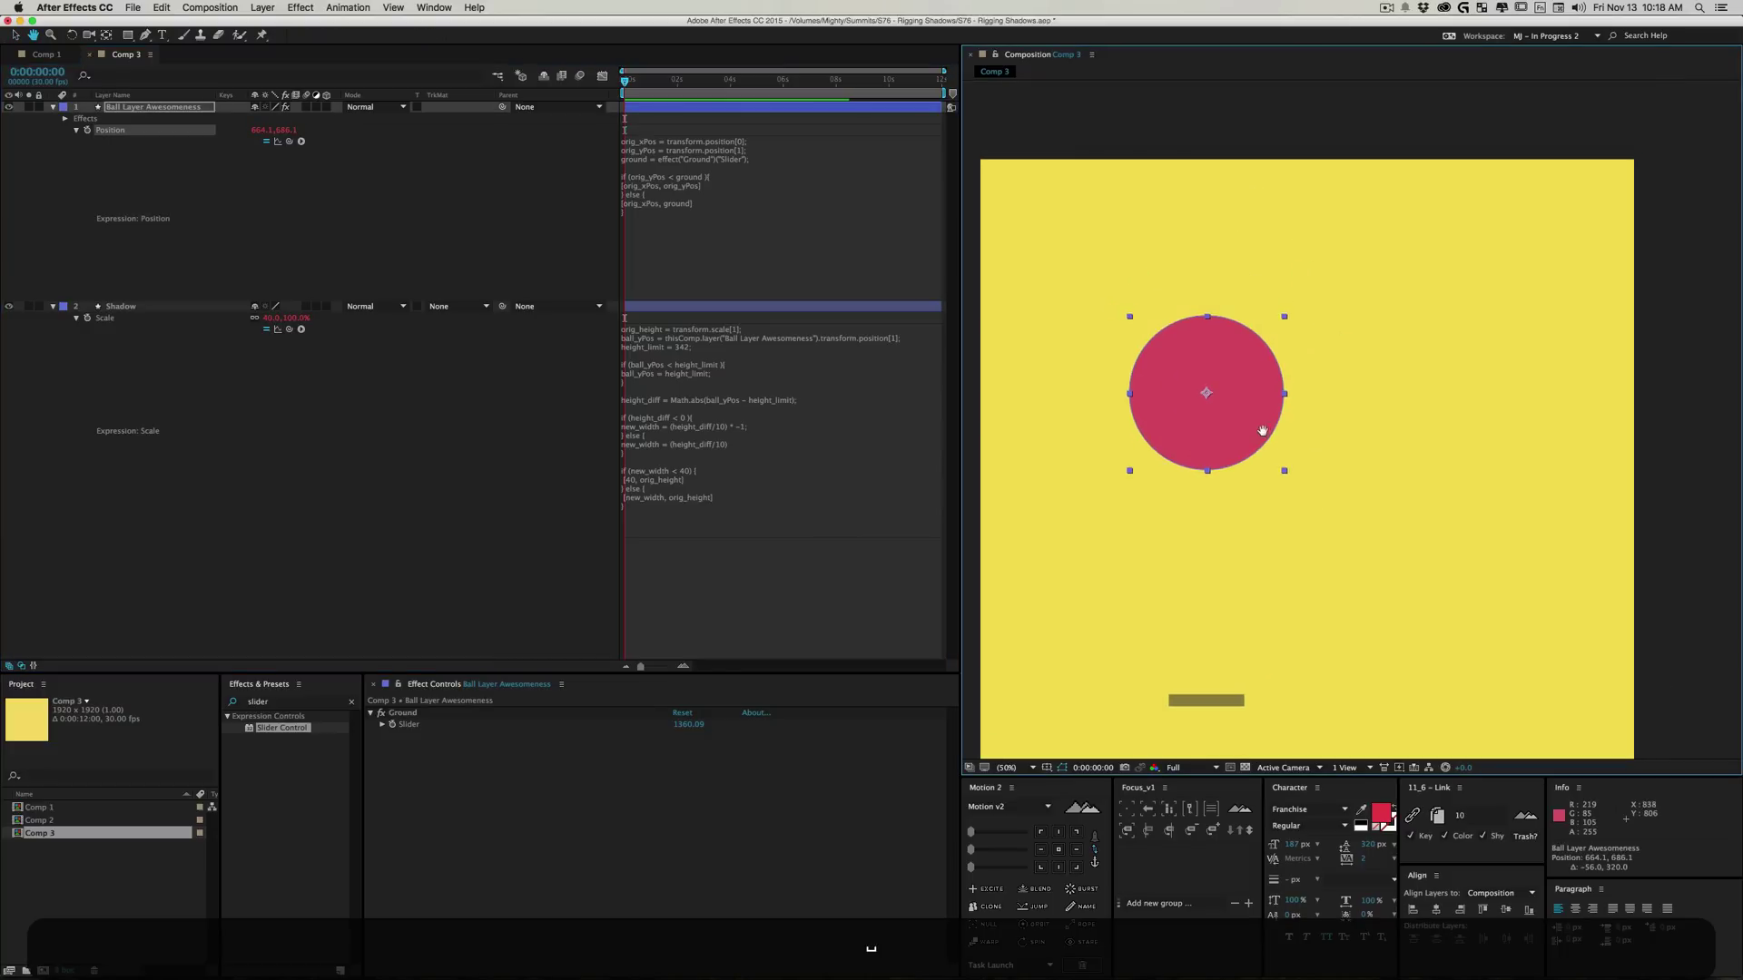
pyautogui.moveTo(1225, 416); pyautogui.dragTo(1173, 146)
pyautogui.moveTo(1180, 227); pyautogui.dragTo(1136, 647)
pyautogui.press('z')
pyautogui.keyDown('alt'); pyautogui.click(1389, 617); pyautogui.keyUp('alt')
pyautogui.press('v')
pyautogui.moveTo(1116, 559)
pyautogui.mouseDown()
pyautogui.moveTo(1114, 473)
pyautogui.moveTo(1145, 563)
pyautogui.moveTo(1284, 549)
pyautogui.moveTo(1298, 495)
pyautogui.moveTo(1216, 508)
pyautogui.moveTo(1099, 569)
pyautogui.moveTo(1097, 490)
pyautogui.moveTo(1120, 561)
pyautogui.mouseUp()
# Step: Collapse the properties of both the ball and Shadow layers and deselect them
pyautogui.press('super+a')
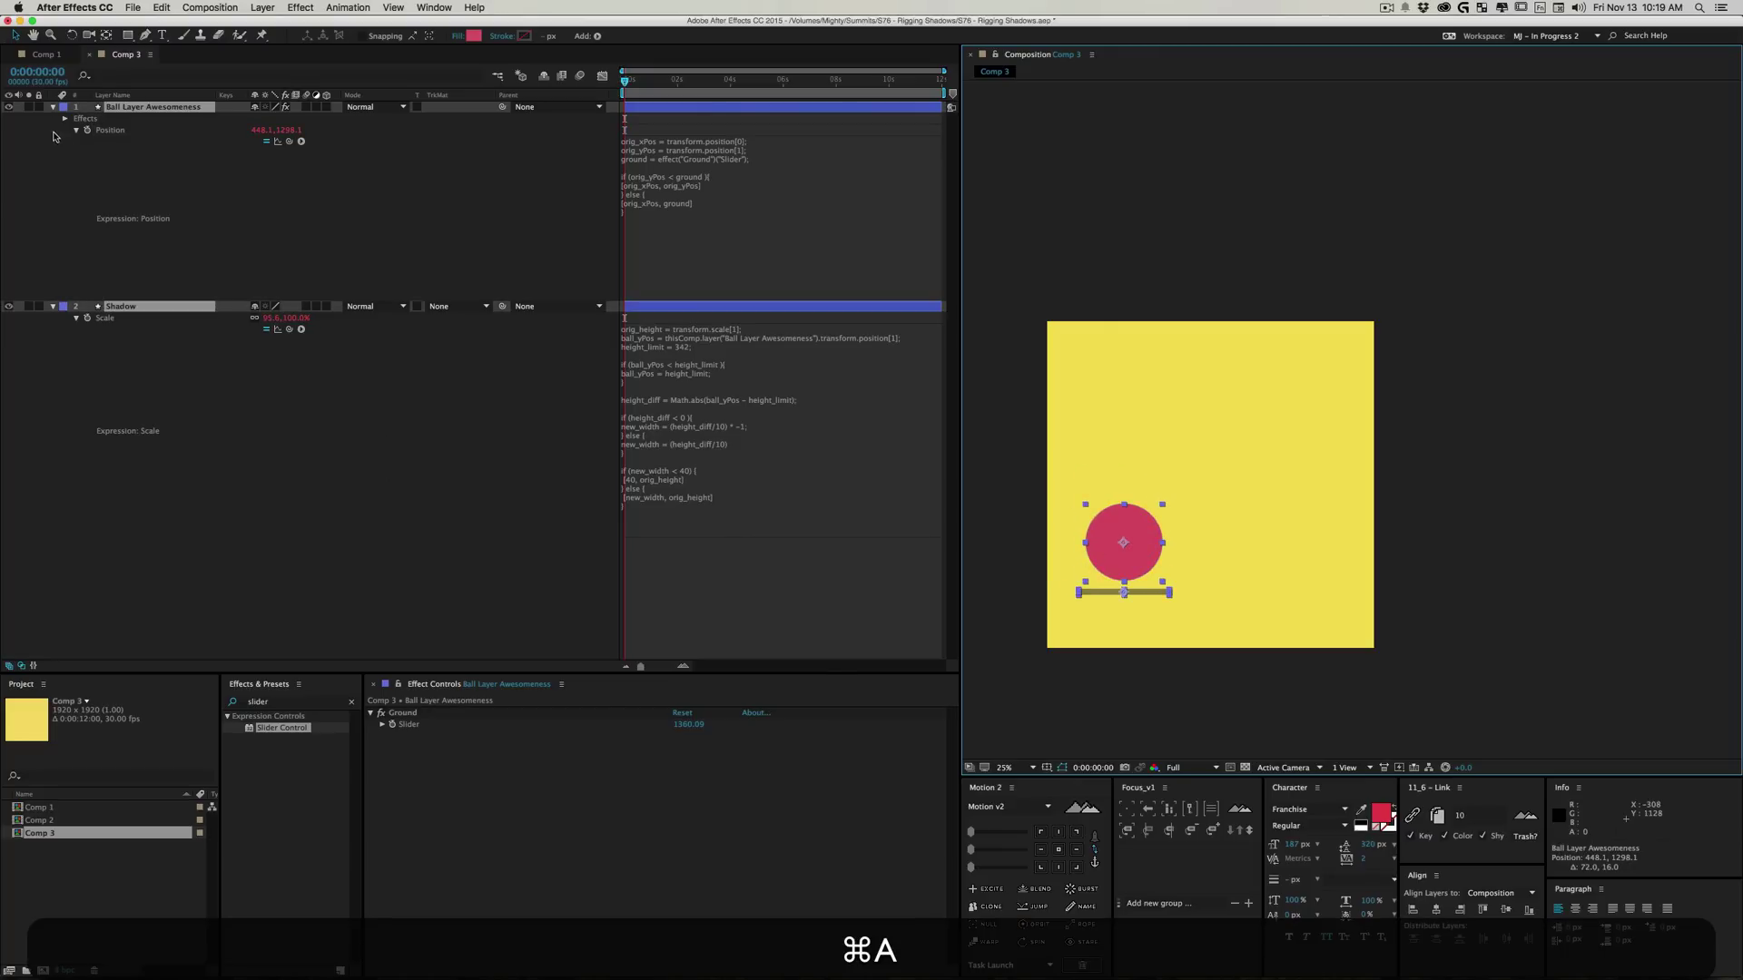
pyautogui.click(53, 107)
pyautogui.click(314, 206)
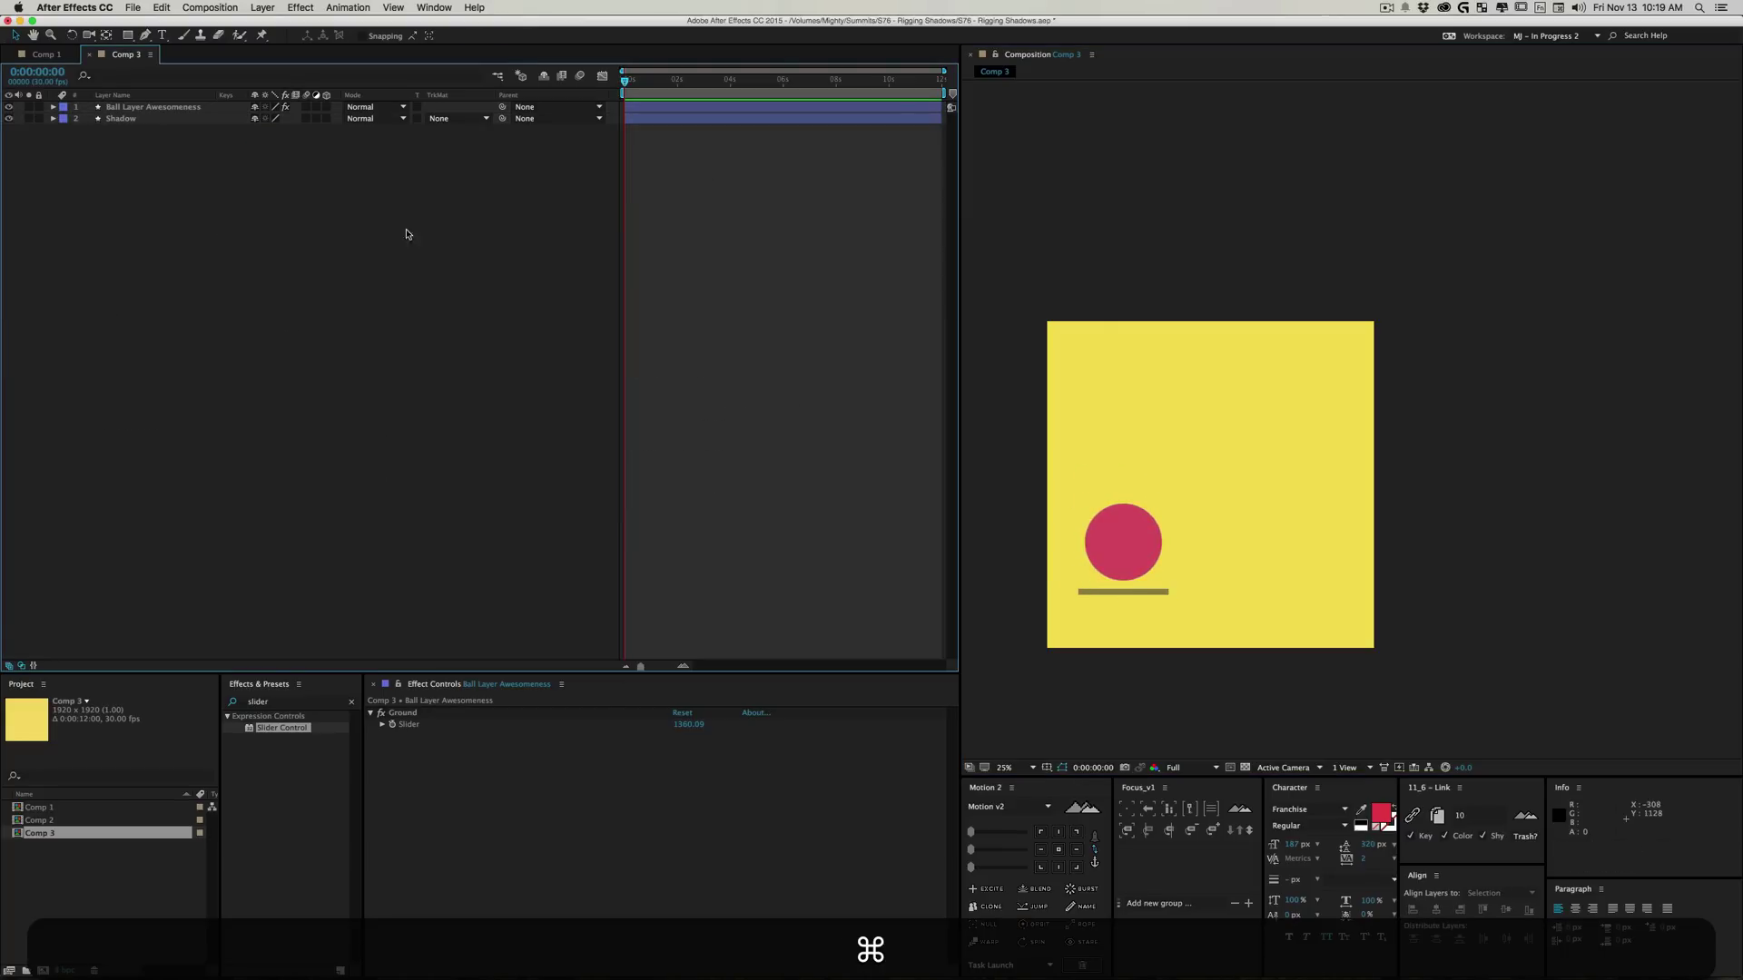
# Step: Test the ground limit by moving the ball below the ground level and sideways along it
pyautogui.moveTo(1139, 562); pyautogui.dragTo(1184, 614)
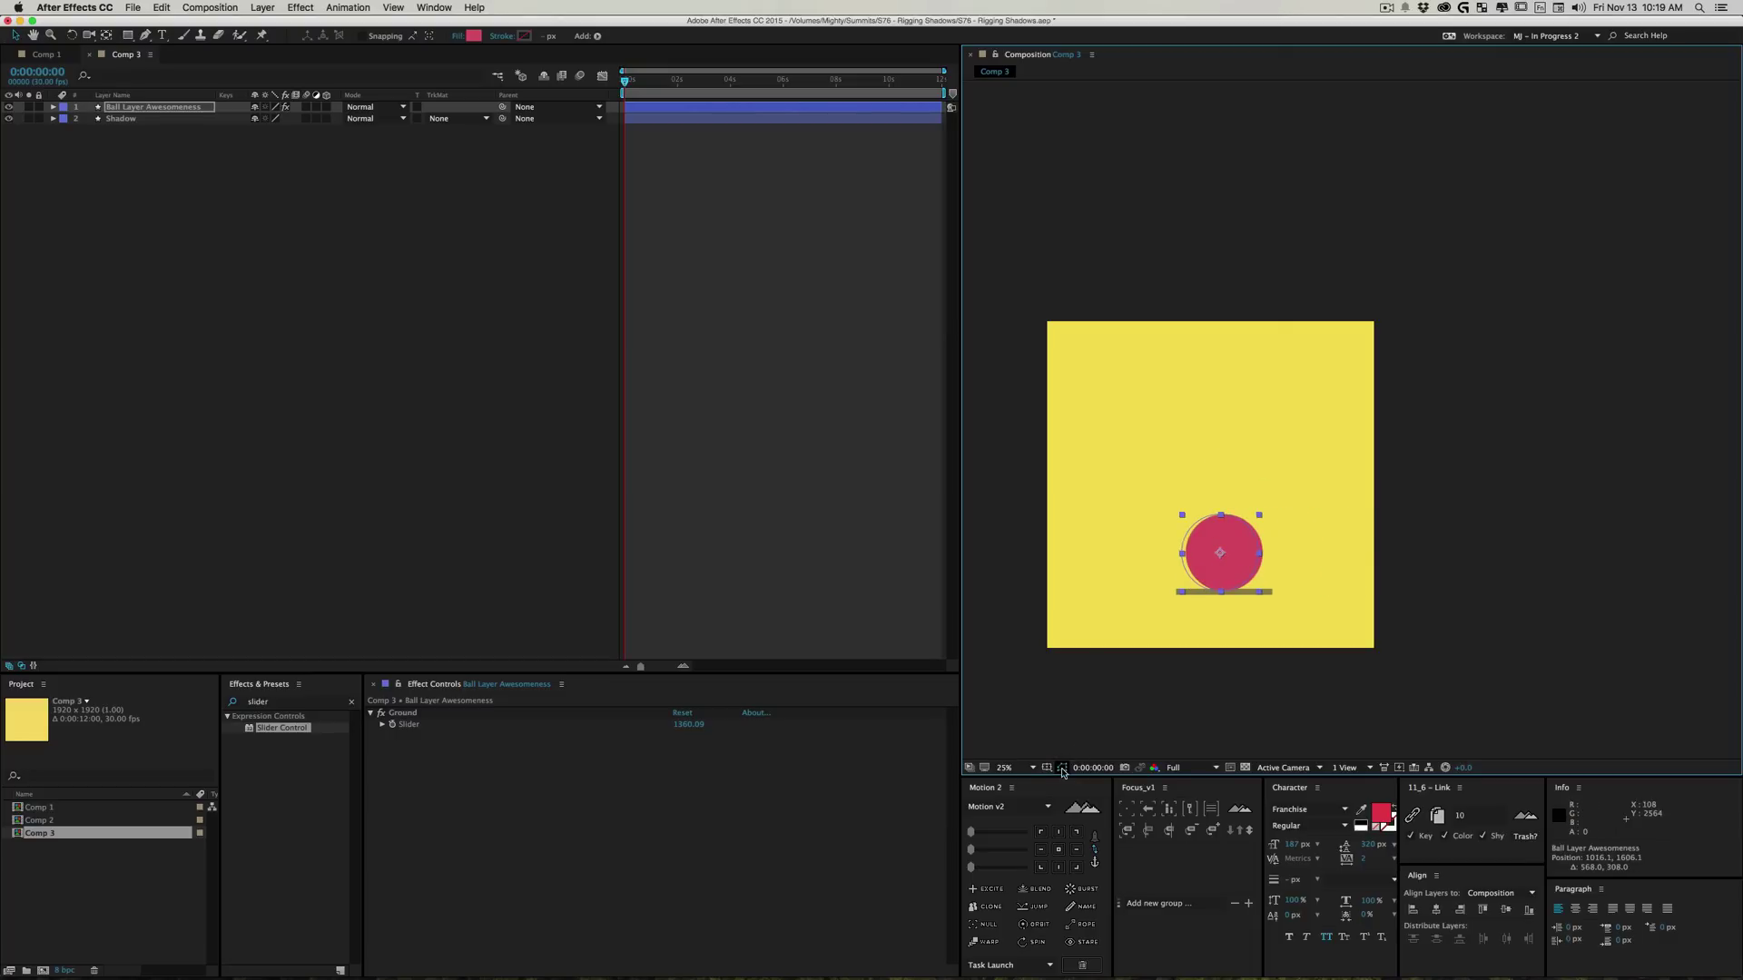
pyautogui.click(642, 499)
pyautogui.moveTo(1217, 556); pyautogui.dragTo(1157, 556)
pyautogui.click(109, 341)
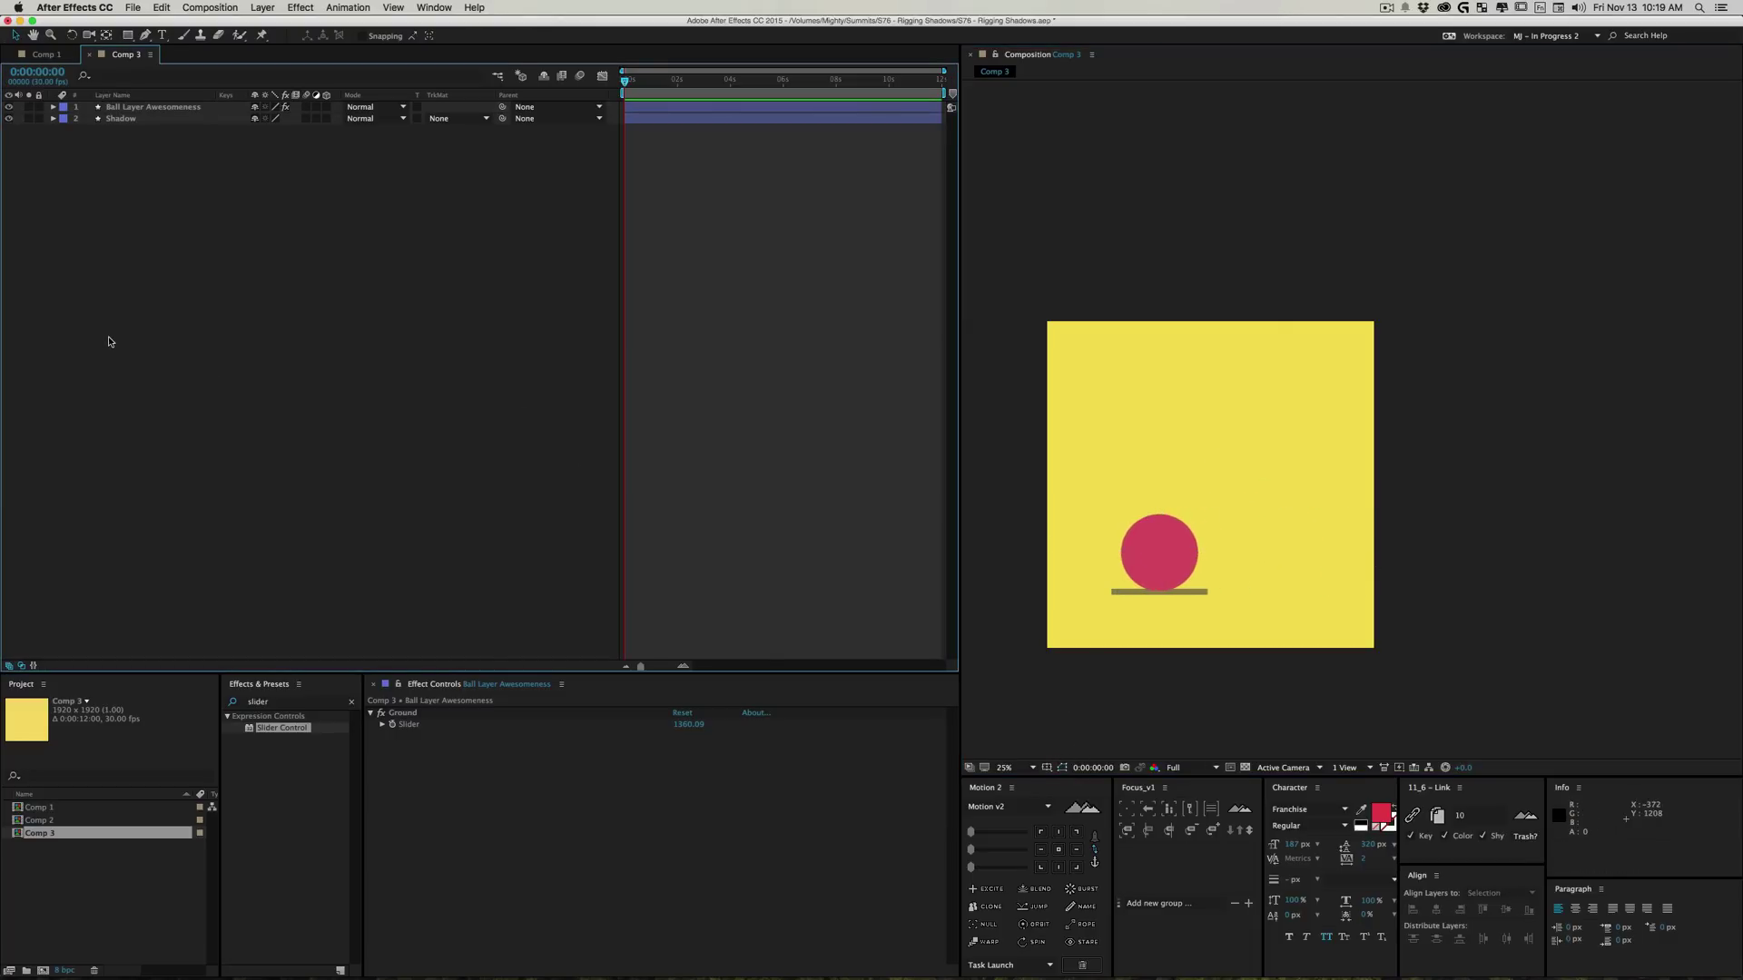
# Step: Create a new composition with the default settings and return to Comp 3
pyautogui.press('super+n')
pyautogui.press('Return')
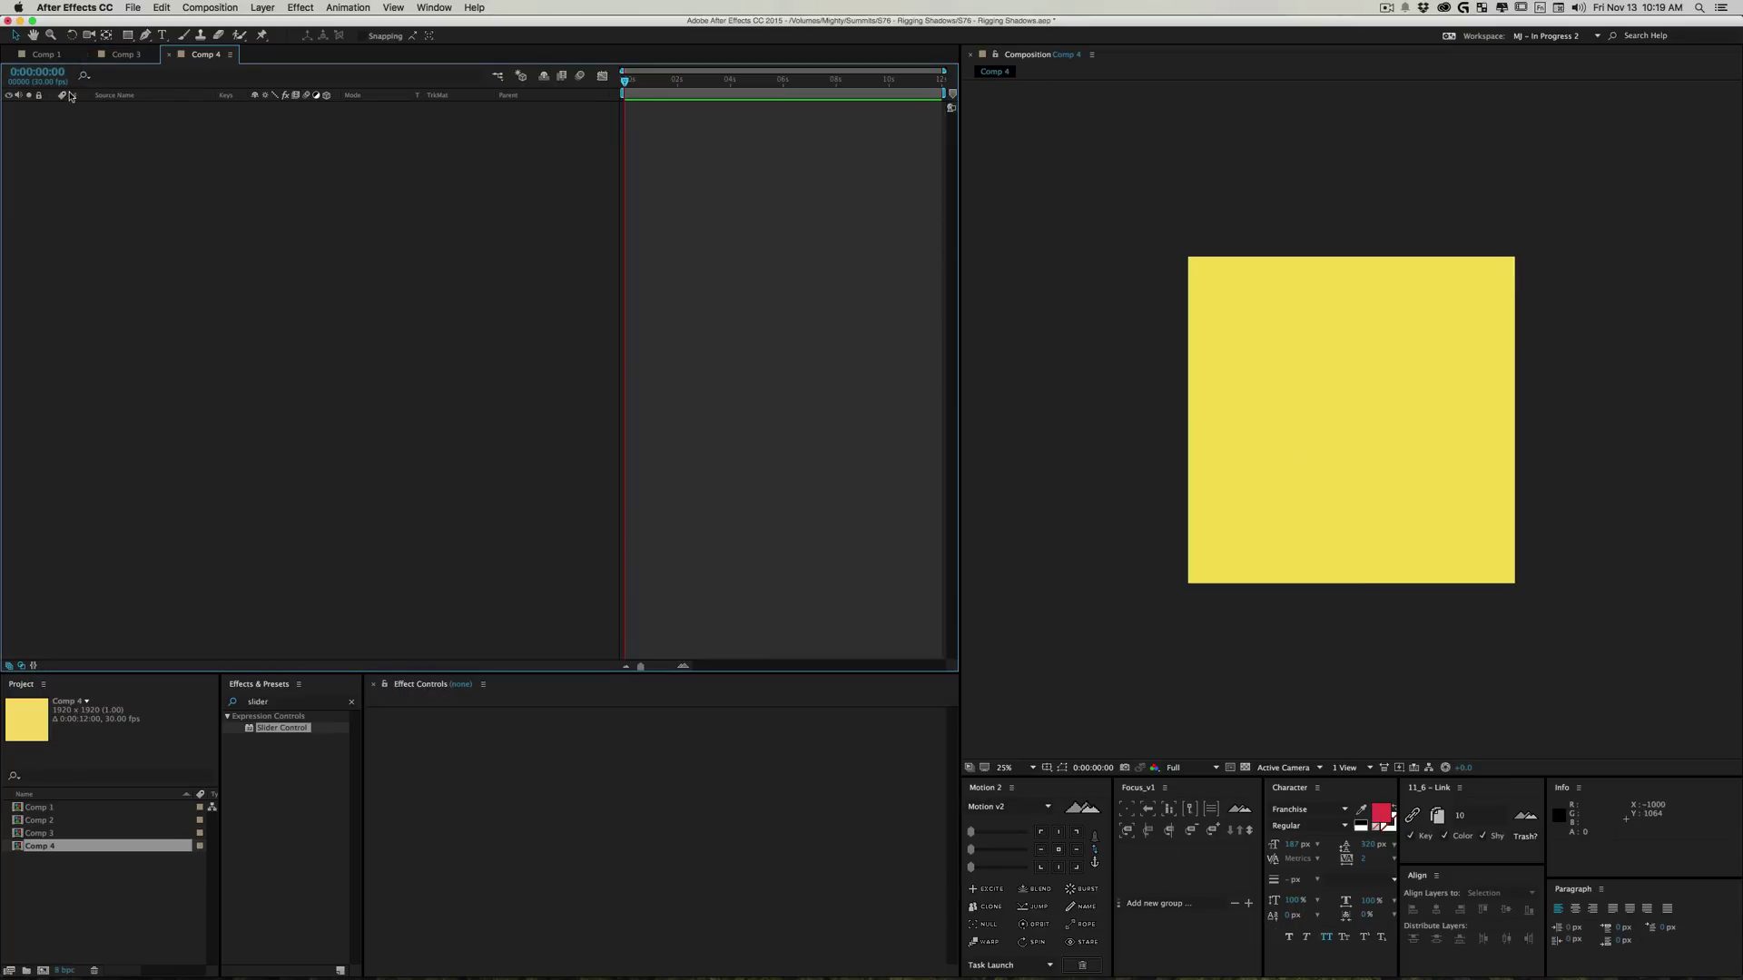
pyautogui.click(124, 54)
# Step: Move the ball to about 920, 1434 and apply Gaussian Blur to the Shadow layer
pyautogui.moveTo(1179, 552)
pyautogui.mouseDown()
pyautogui.moveTo(1148, 541)
pyautogui.moveTo(1150, 558)
pyautogui.moveTo(1205, 556)
pyautogui.mouseUp()
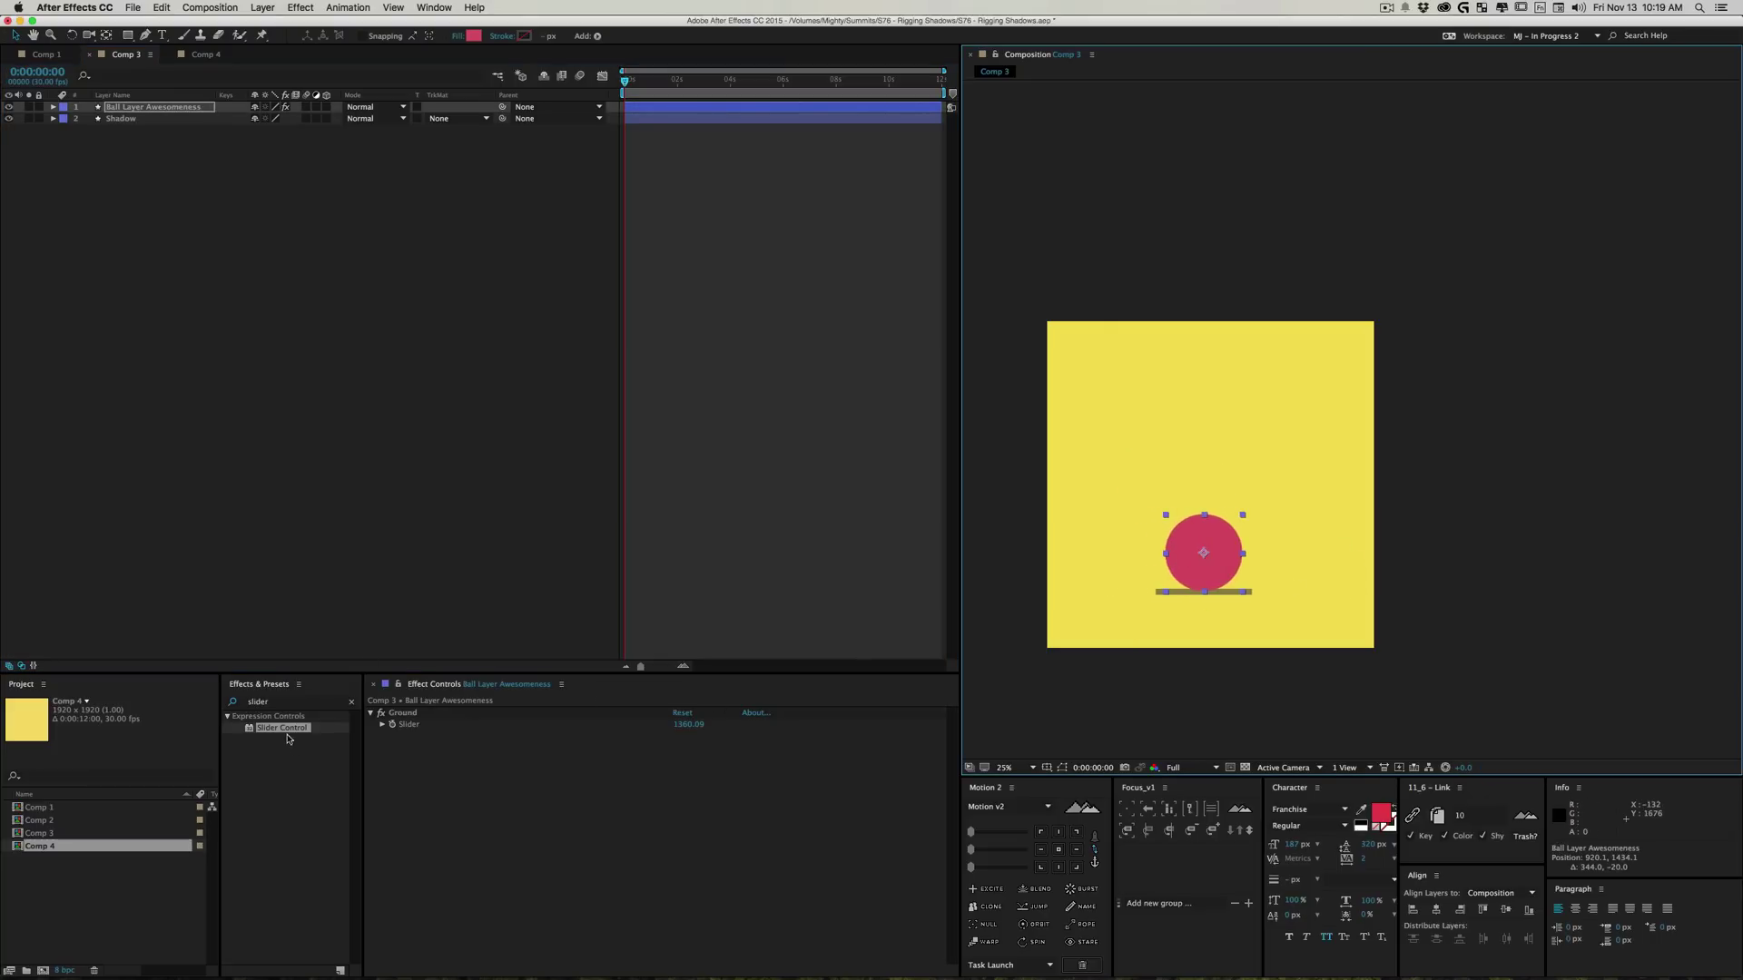
pyautogui.click(238, 705)
pyautogui.write('gaus')
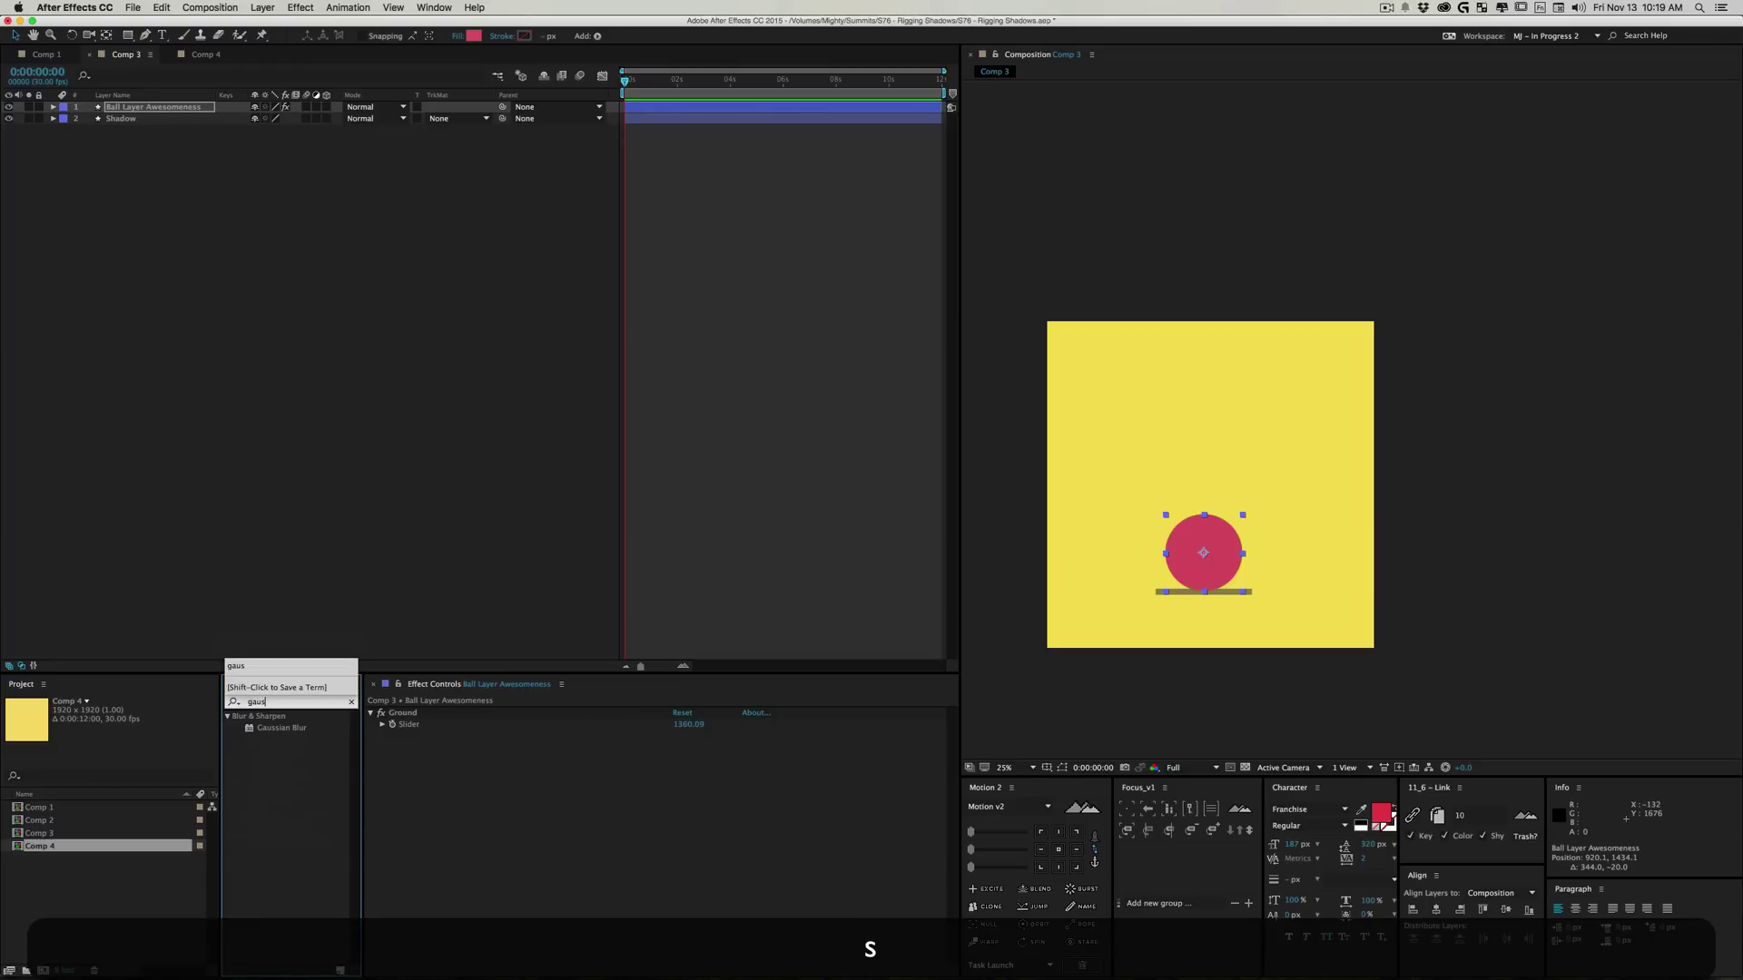
pyautogui.click(272, 730)
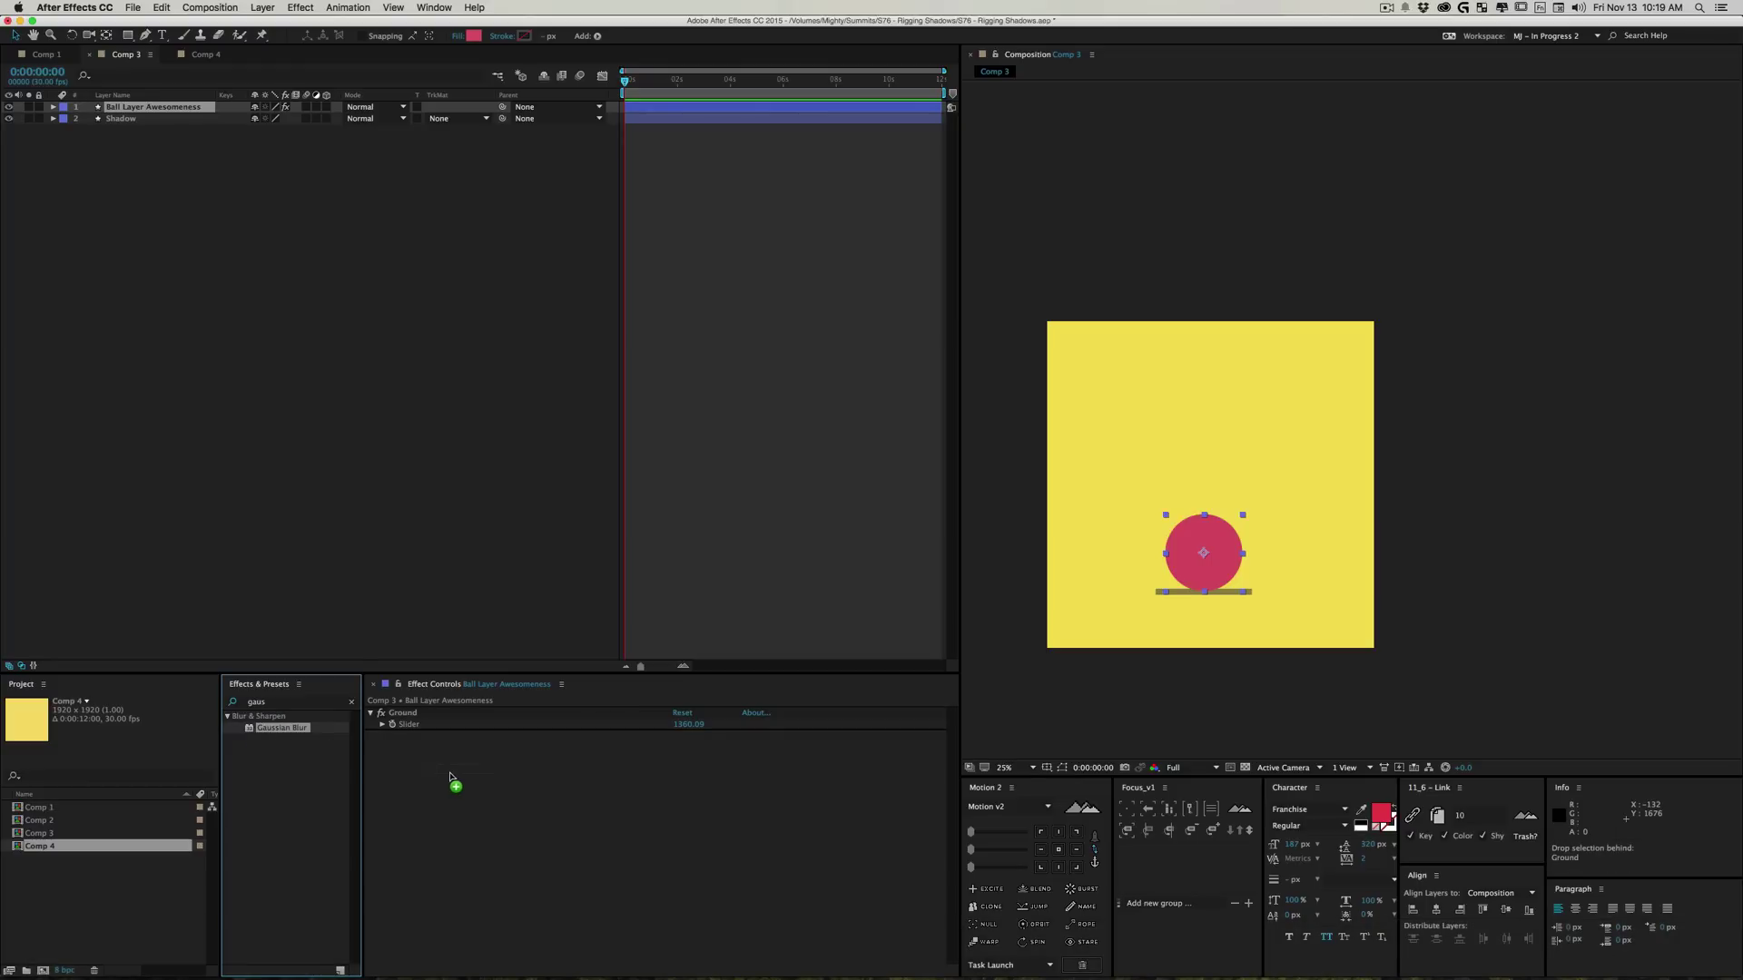
pyautogui.moveTo(73, 4); pyautogui.dragTo(137, 119)
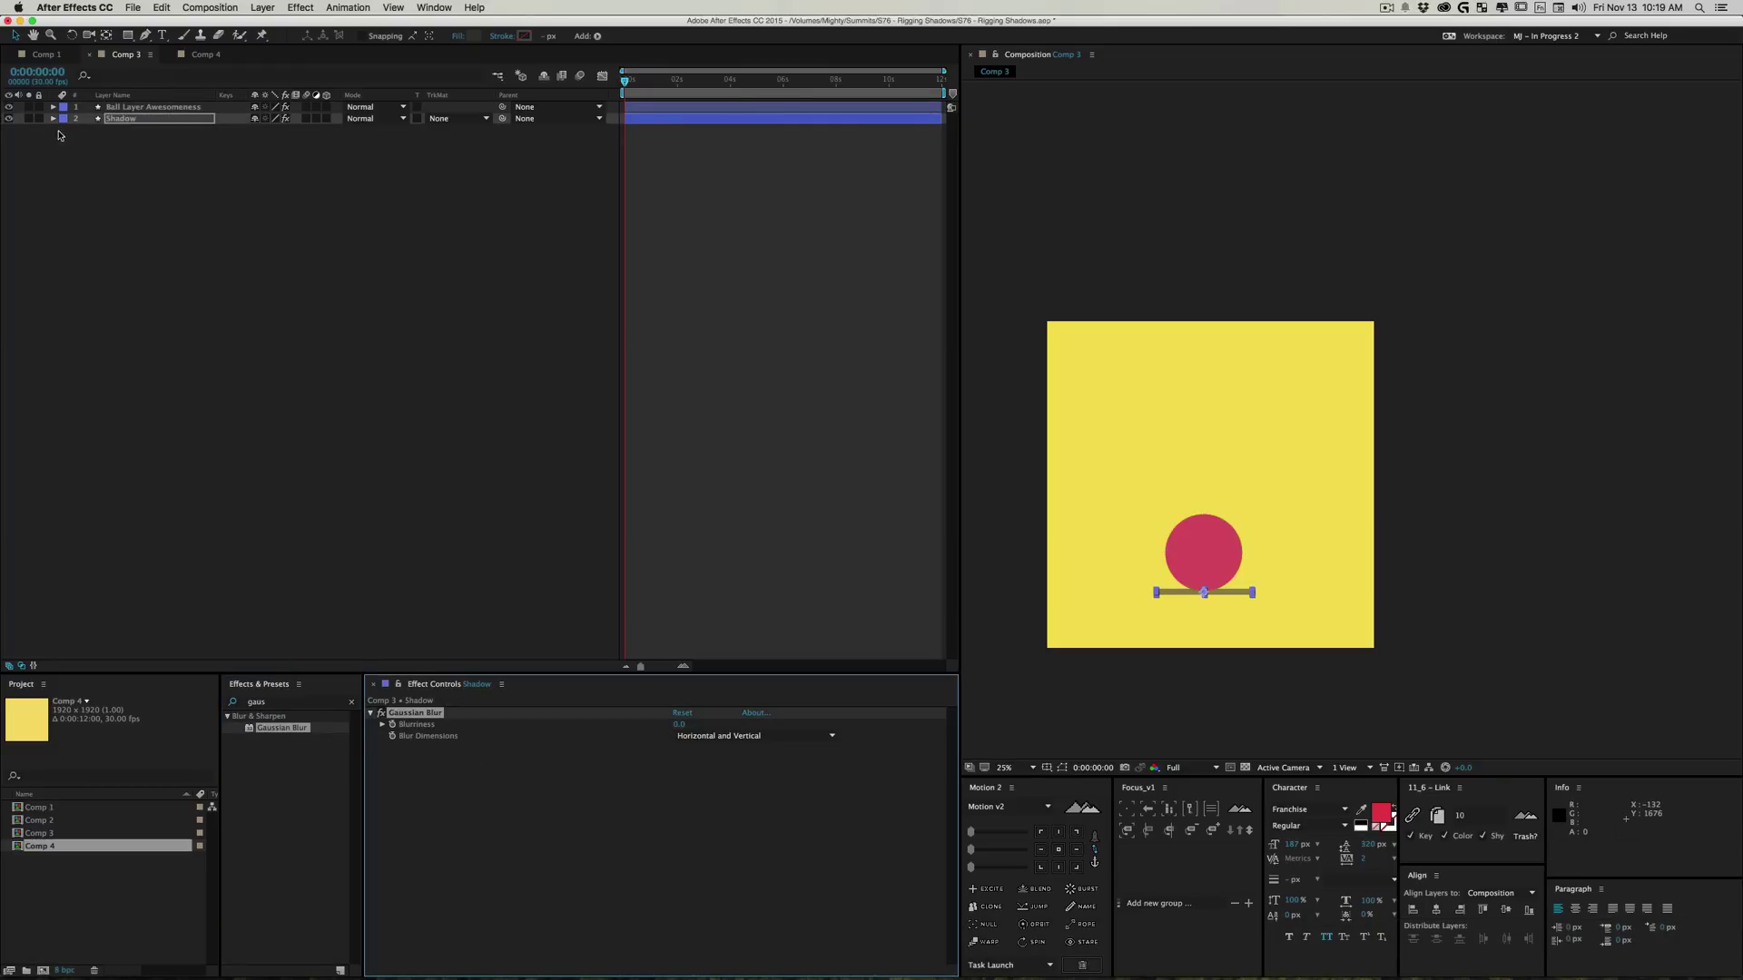
# Step: Increase the Shadow's Gaussian Blur blurriness to soften its edges and test it by moving the ball to about 700, 1454
pyautogui.click(625, 787)
pyautogui.moveTo(681, 732); pyautogui.dragTo(745, 731)
pyautogui.moveTo(968, 722); pyautogui.dragTo(1065, 726)
pyautogui.click(104, 177)
pyautogui.moveTo(1184, 553)
pyautogui.mouseDown()
pyautogui.moveTo(1142, 548)
pyautogui.moveTo(1163, 385)
pyautogui.moveTo(1165, 525)
pyautogui.mouseUp()
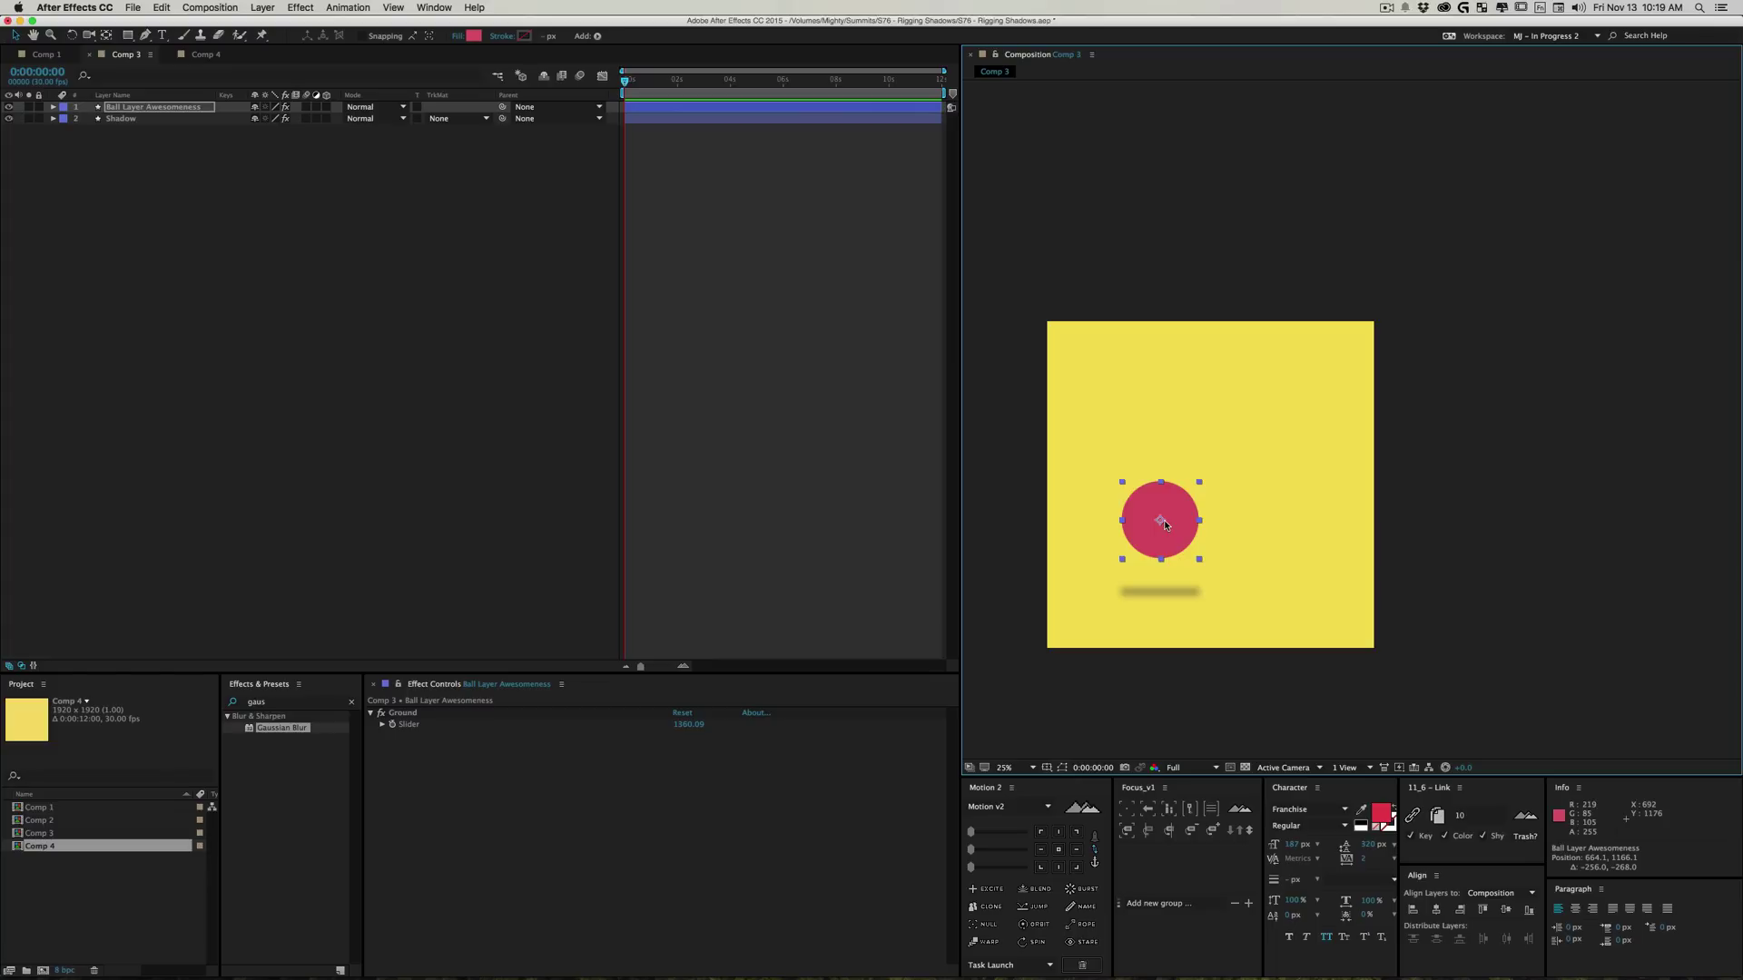
pyautogui.moveTo(1161, 524); pyautogui.dragTo(1166, 571)
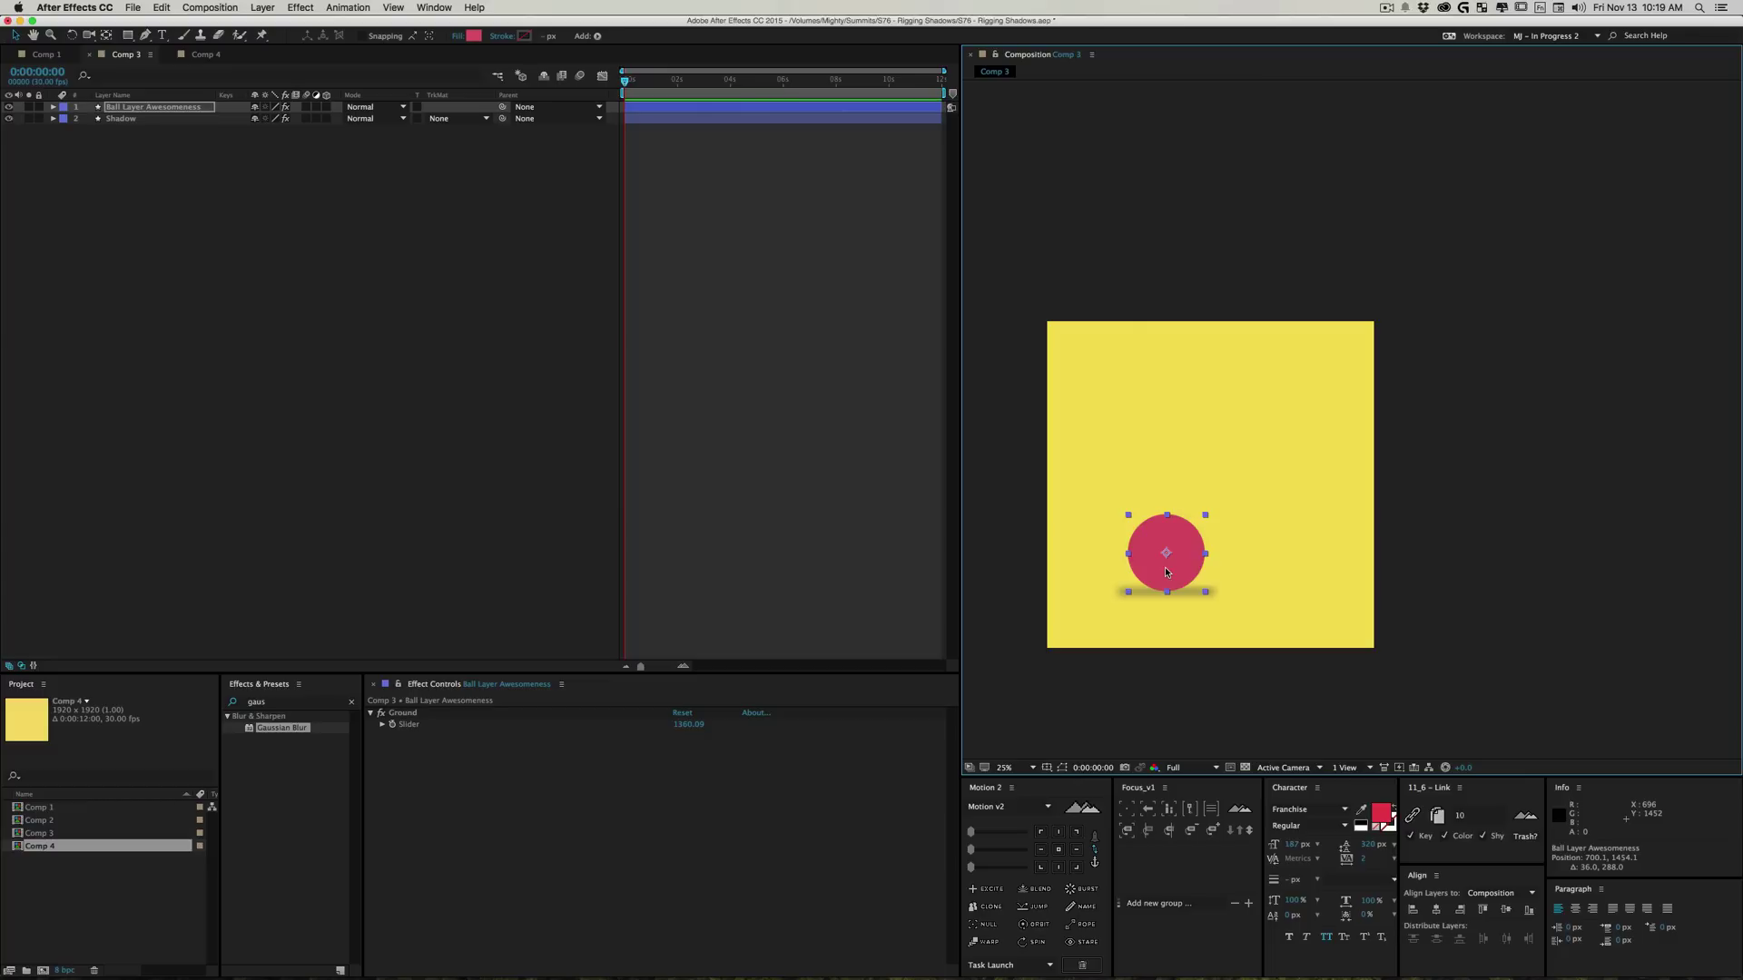